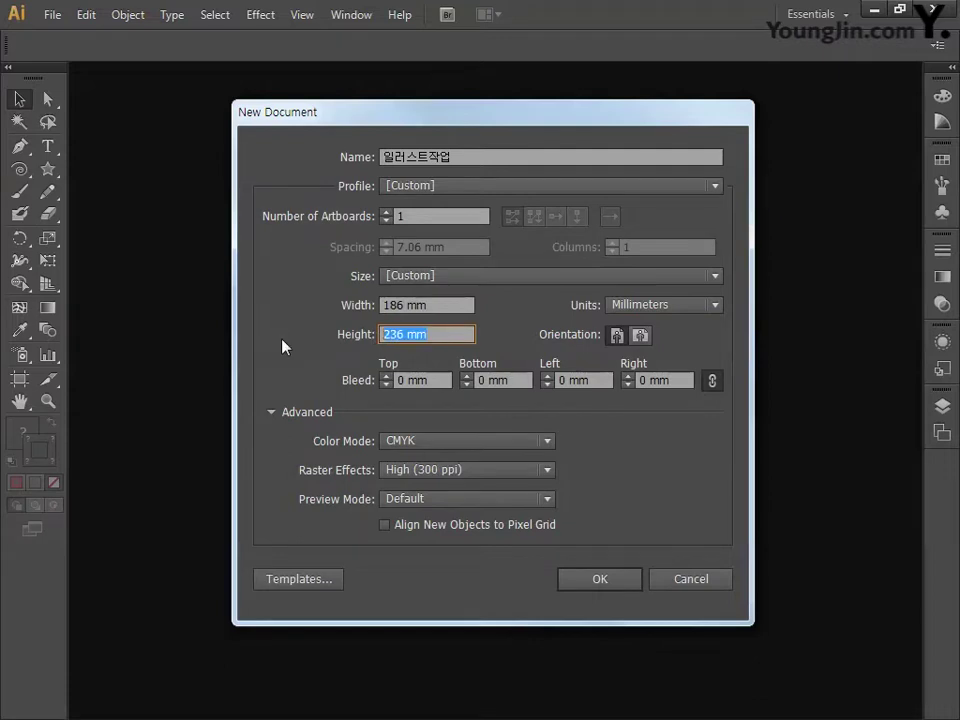
Set the new document's height to 242 mm, keep the CMYK color mode, and create the document
type("242")
left_click(399, 443)
left_click(420, 464)
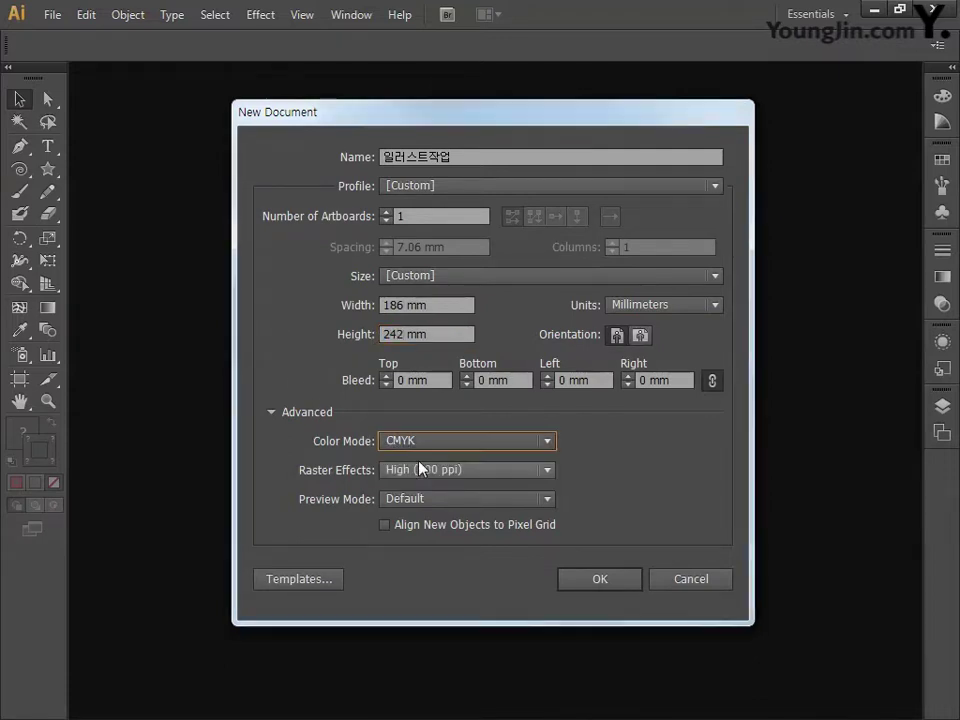
left_click(598, 582)
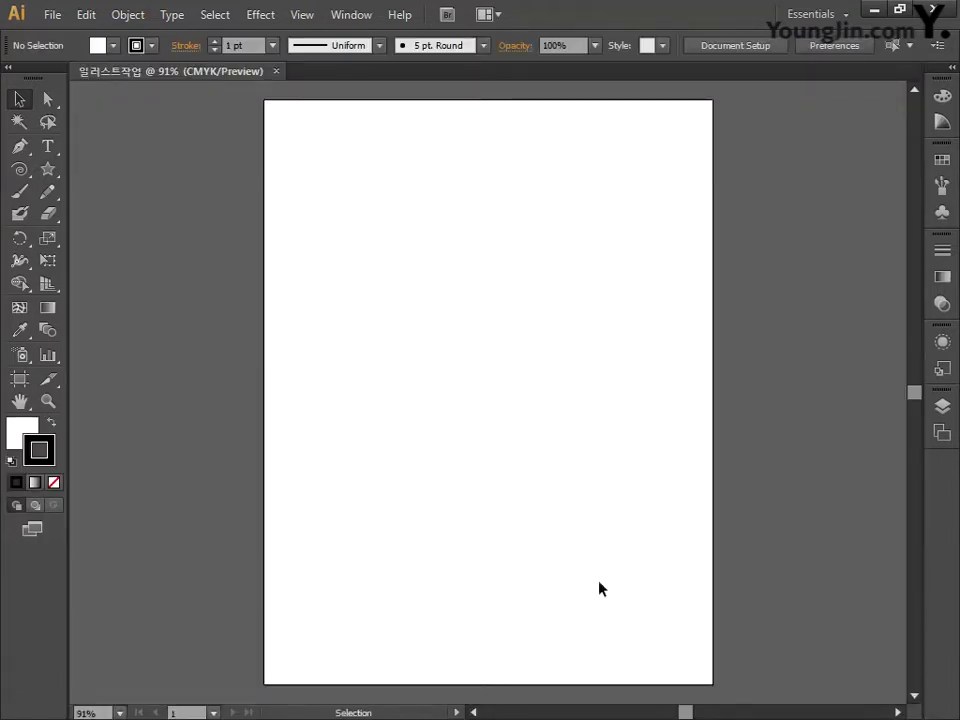
Create a 180 × 236 mm rectangular grid with 3 horizontal and 3 vertical dividers
left_click(28, 172)
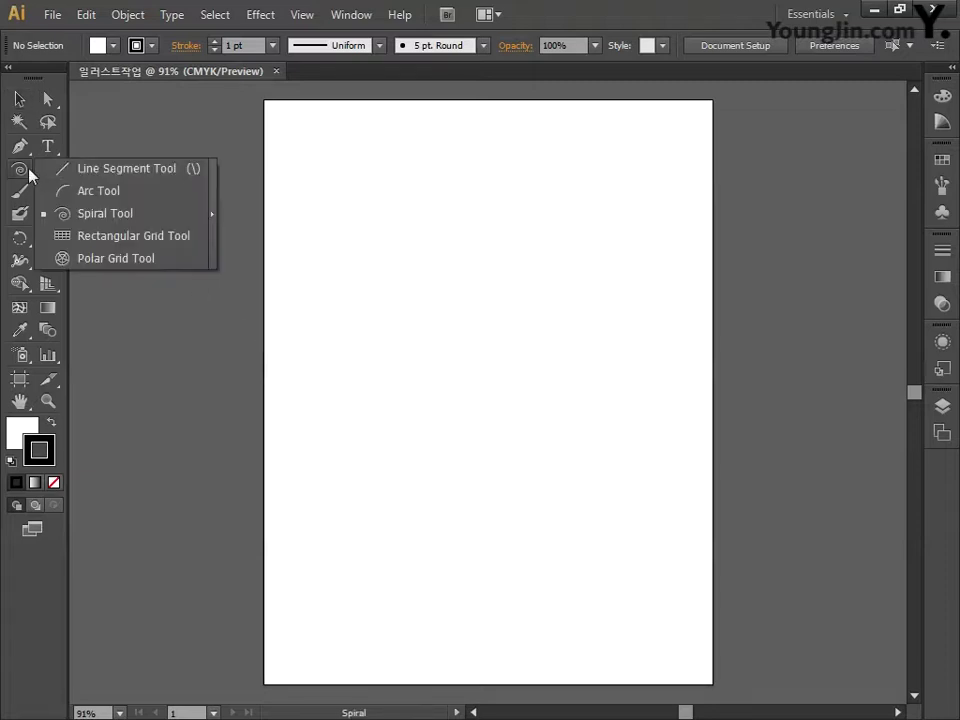
left_click(111, 236)
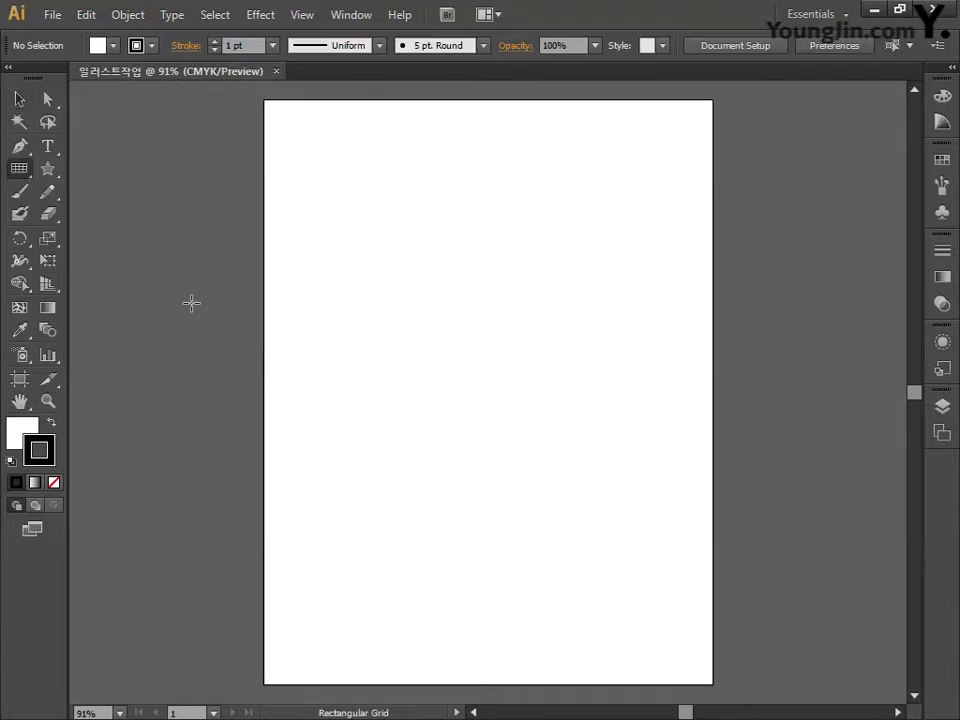
left_click(240, 279)
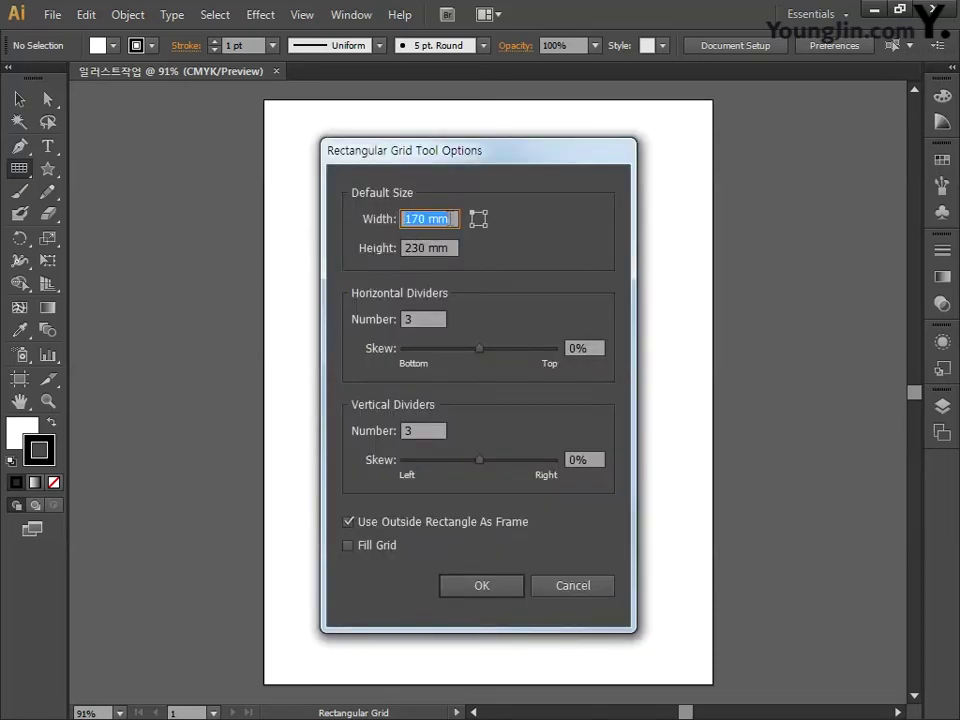
type("180")
key("Tab")
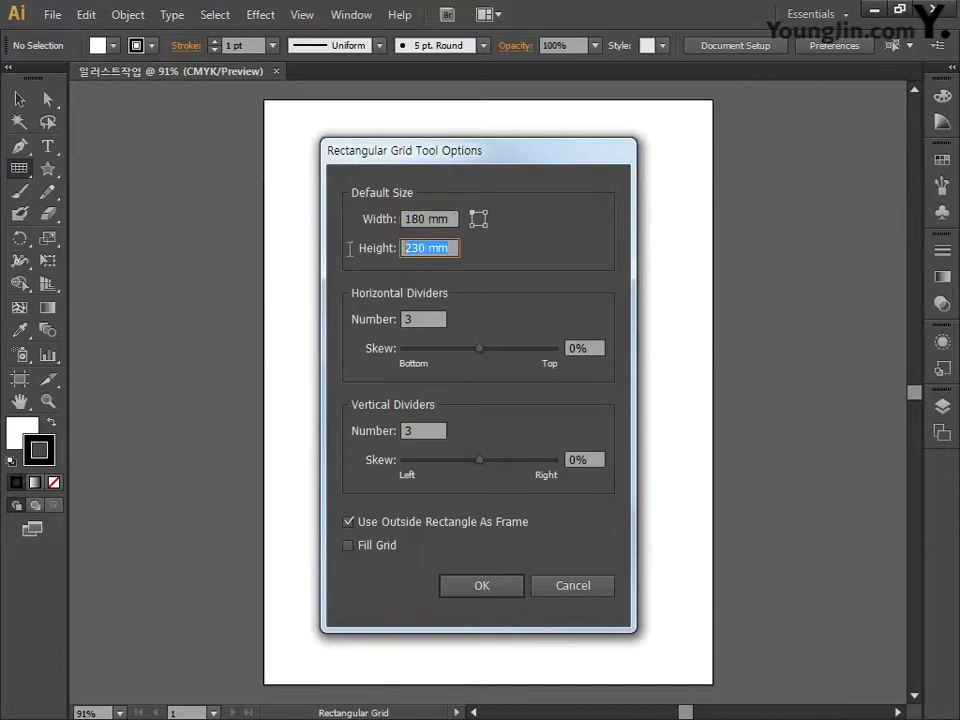
type("236")
key("Tab")
type("3")
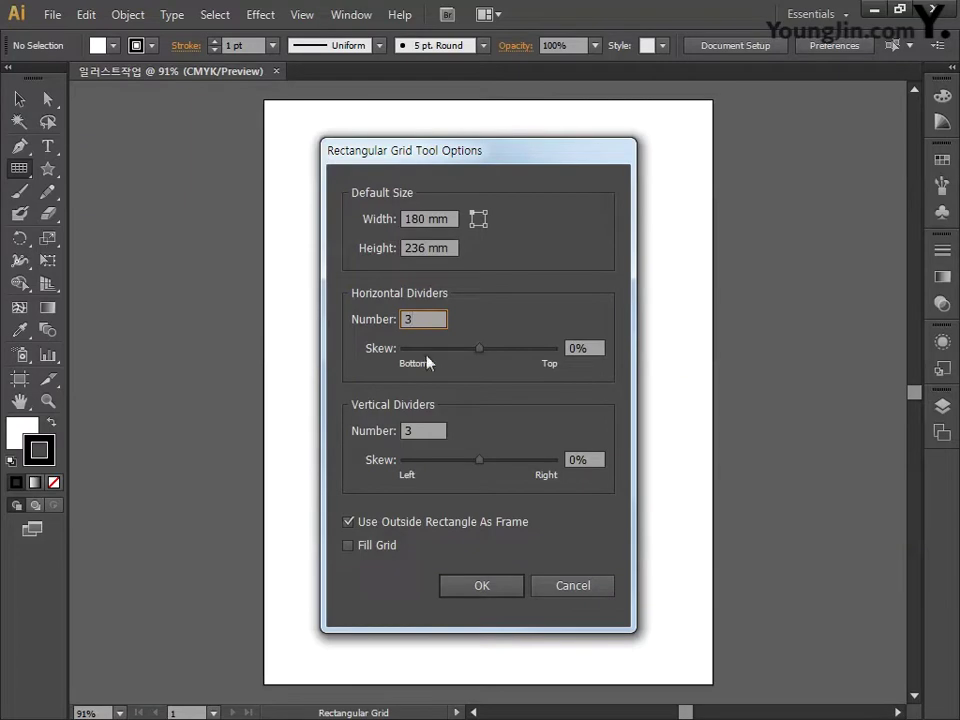
key("Tab")
type("3")
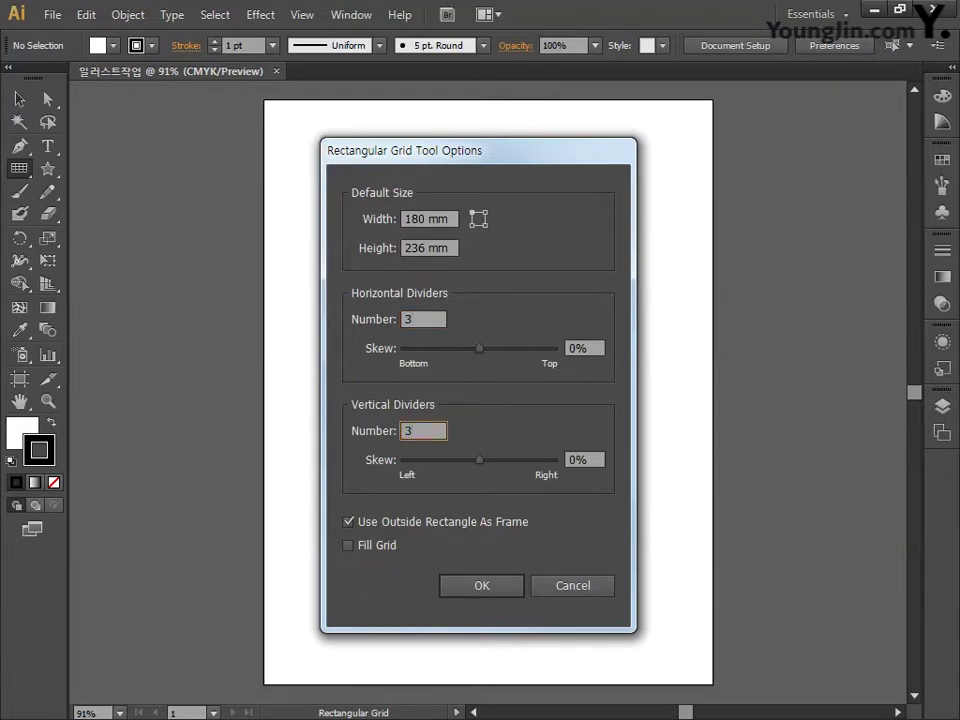
left_click(463, 585)
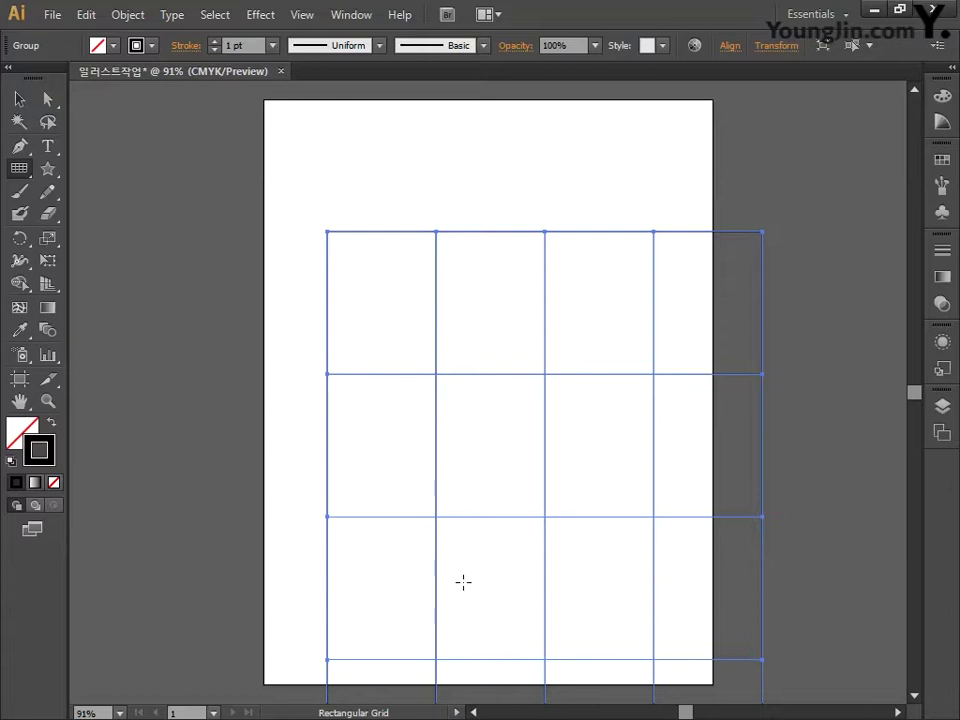
Center the grid horizontally and vertically on the artboard and lock it in place
left_click(355, 16)
left_click(423, 216)
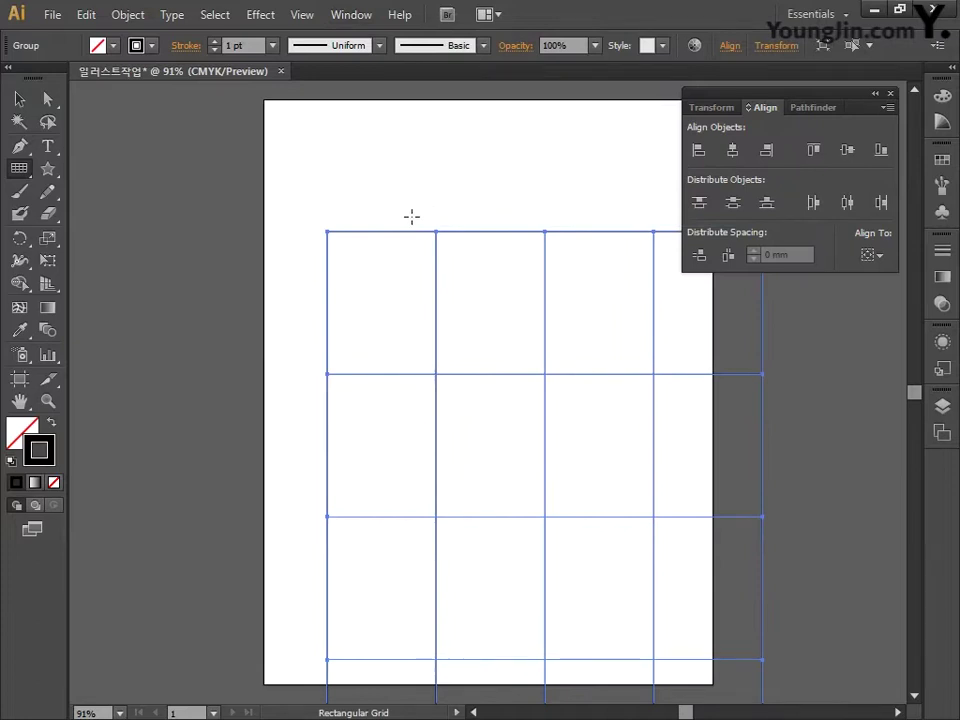
left_click(884, 256)
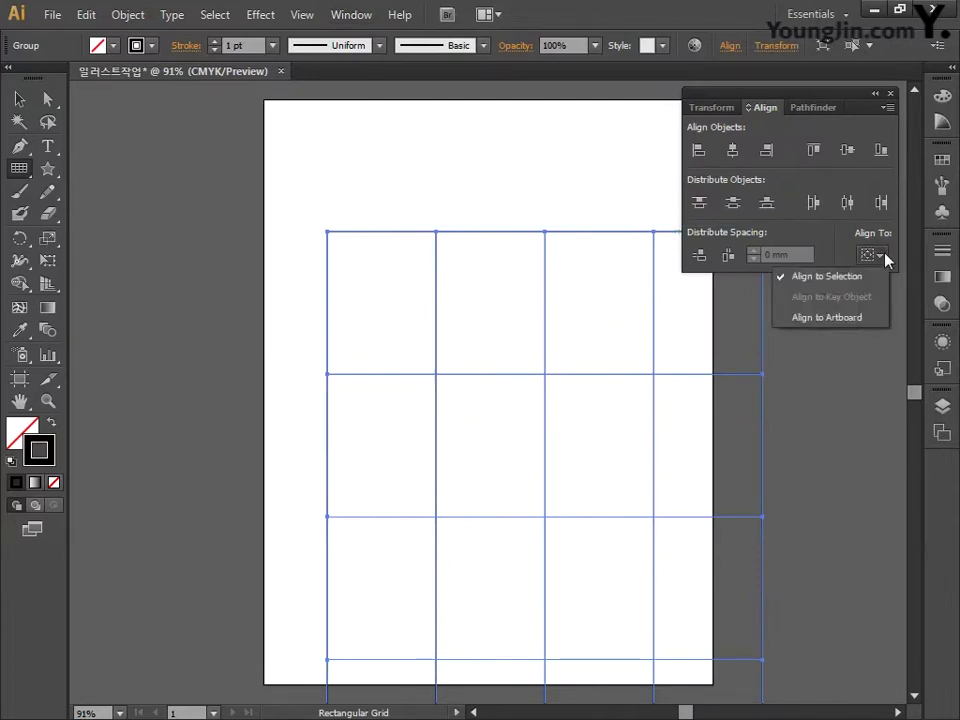
left_click(857, 319)
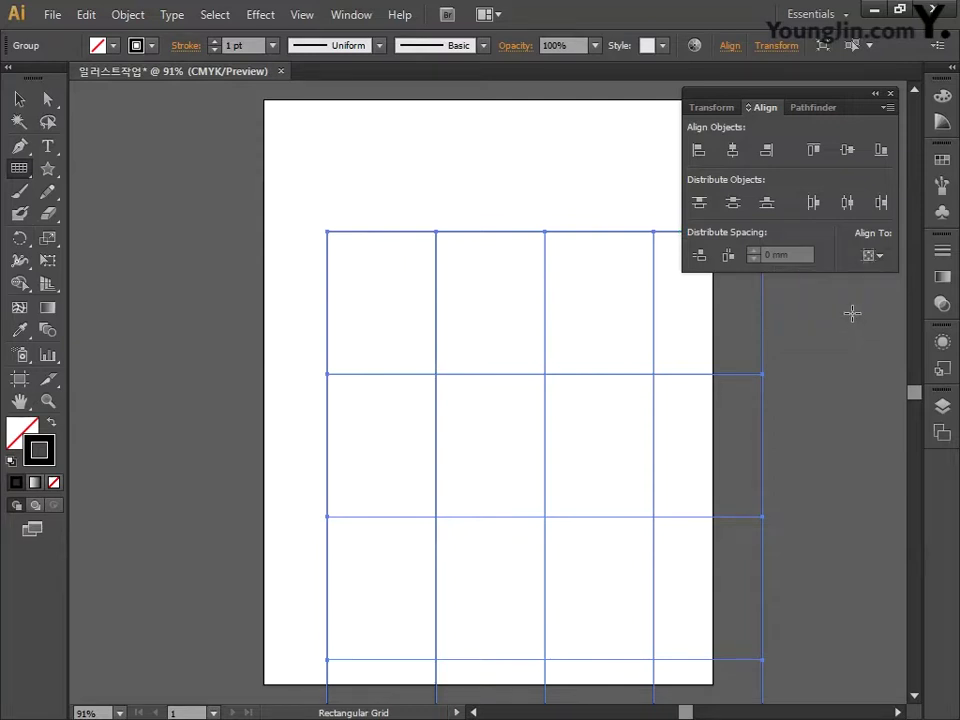
left_click(733, 150)
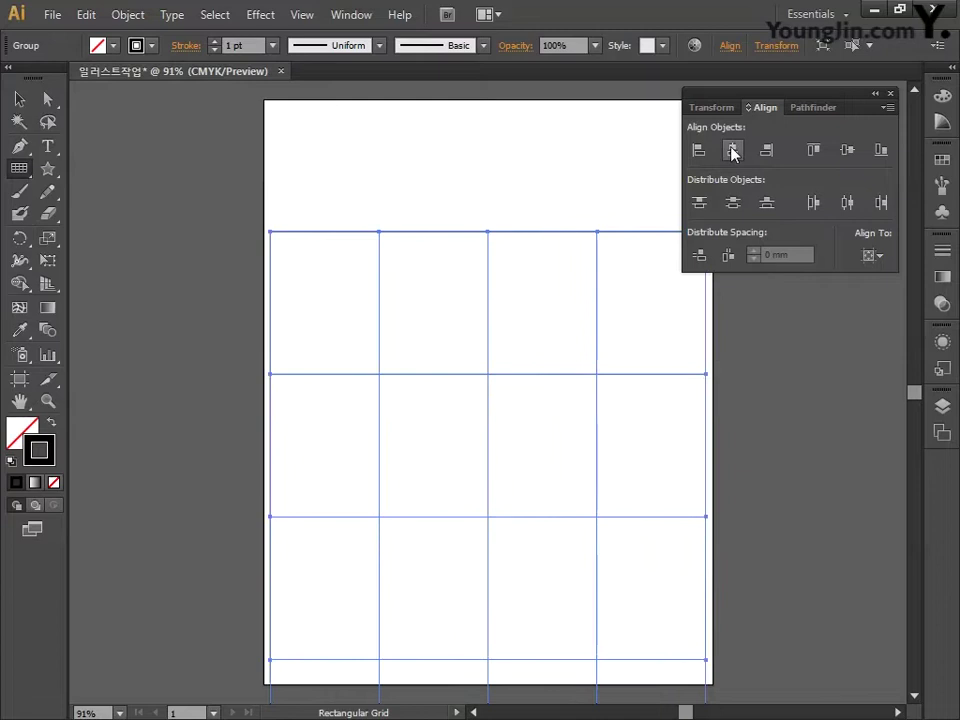
left_click(852, 151)
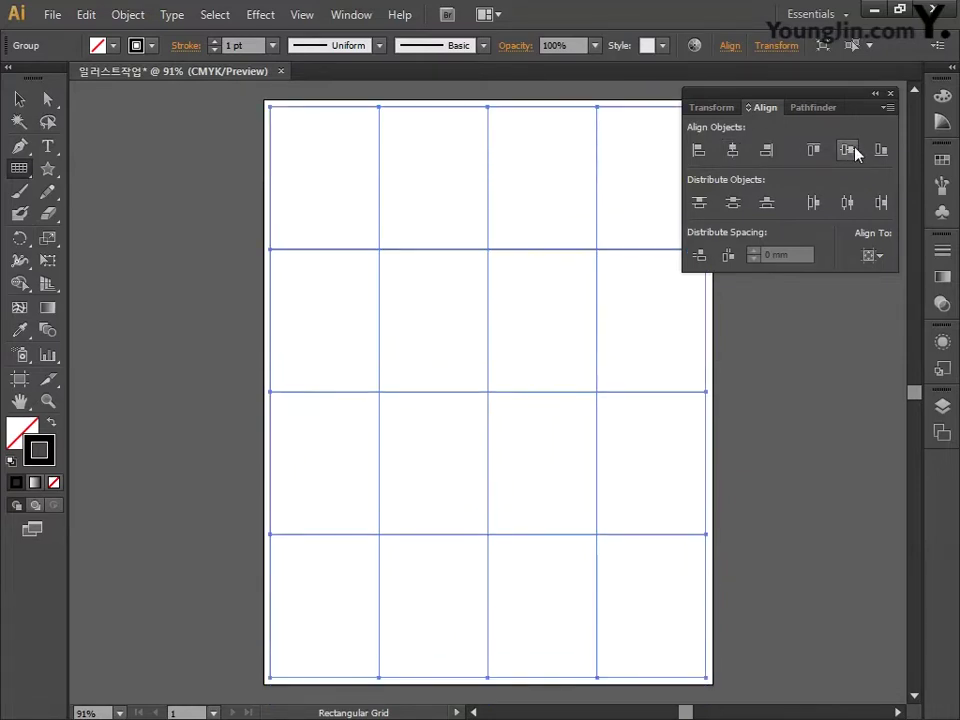
left_click(889, 93)
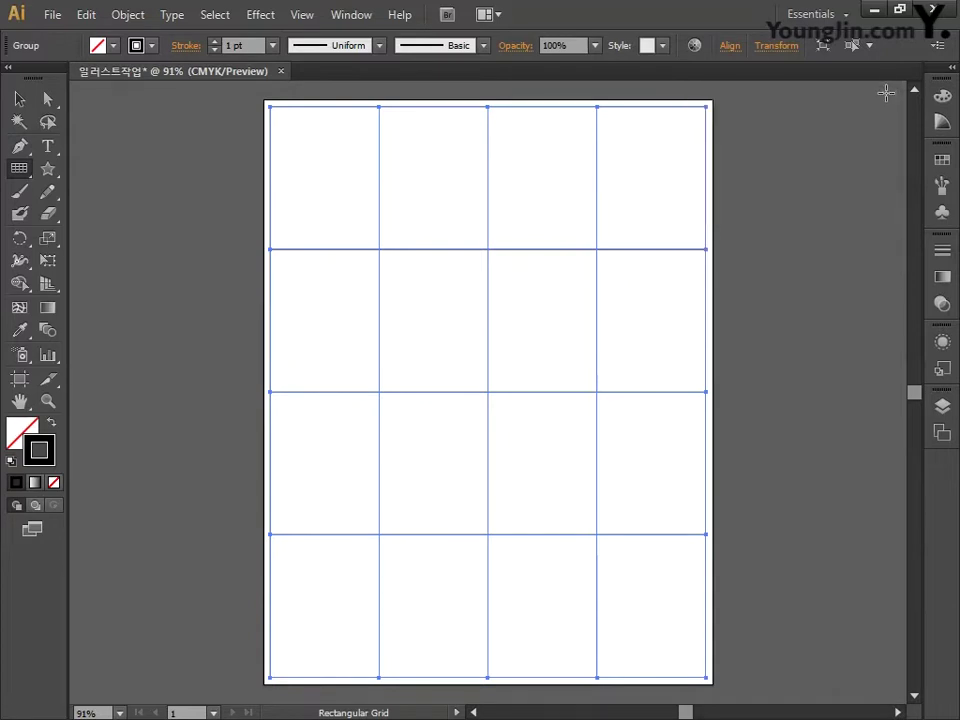
left_click(873, 104, "ctrl")
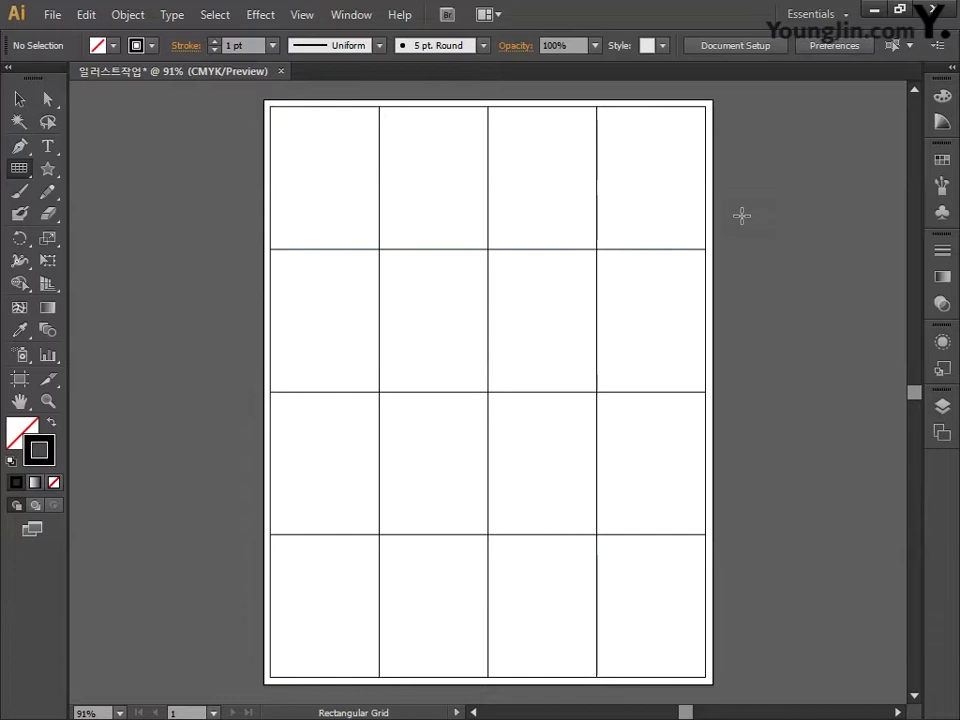
Draw seven parallel diagonal line segments through the grid intersections, each running from upper left to lower right across the cells
left_click_drag(32, 176, 88, 168)
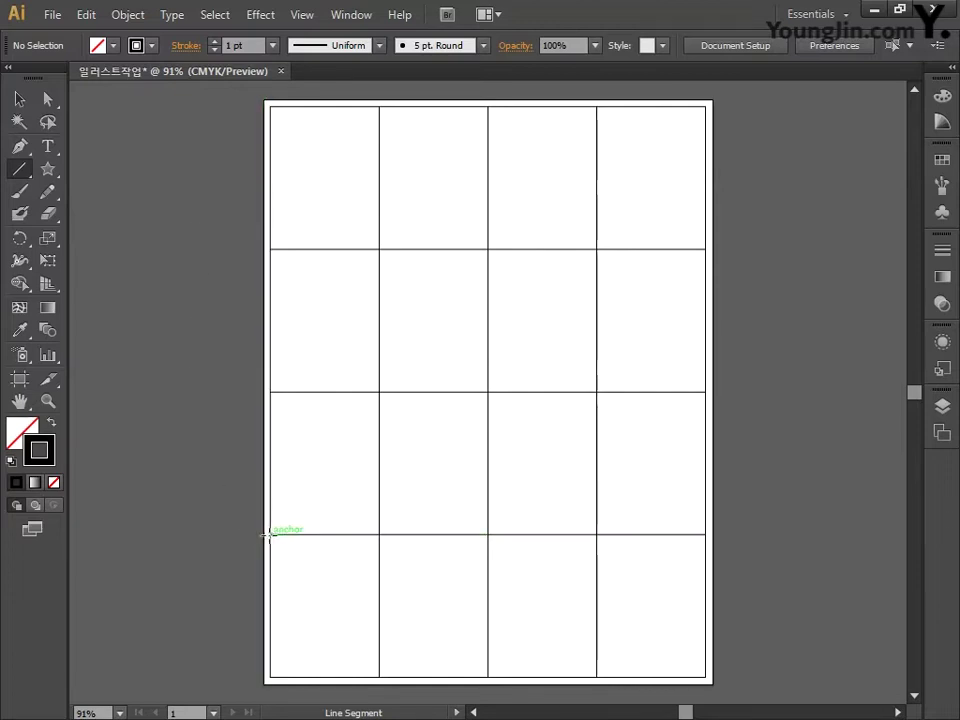
left_click_drag(270, 535, 378, 677)
left_click_drag(270, 393, 487, 677)
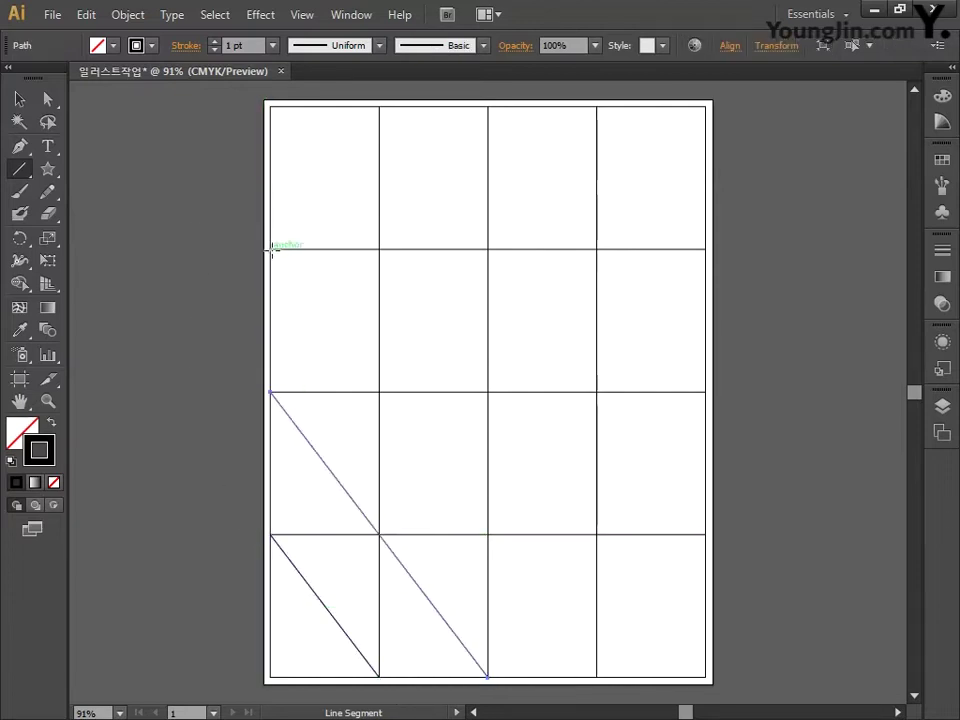
left_click_drag(270, 249, 597, 677)
left_click_drag(271, 107, 705, 677)
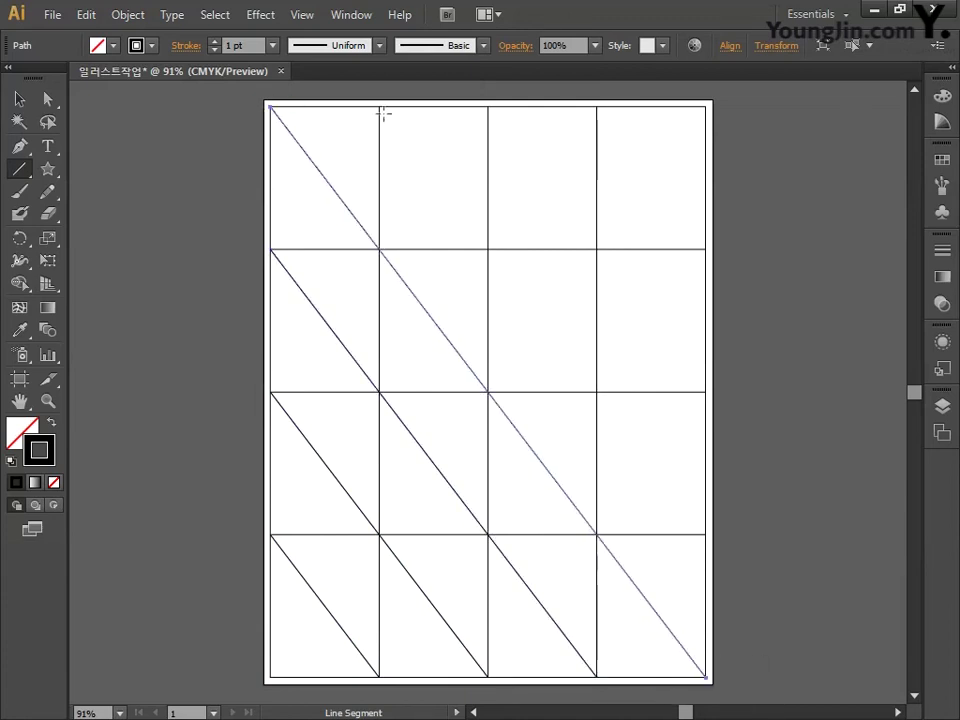
left_click_drag(378, 107, 705, 535)
left_click_drag(489, 108, 705, 392)
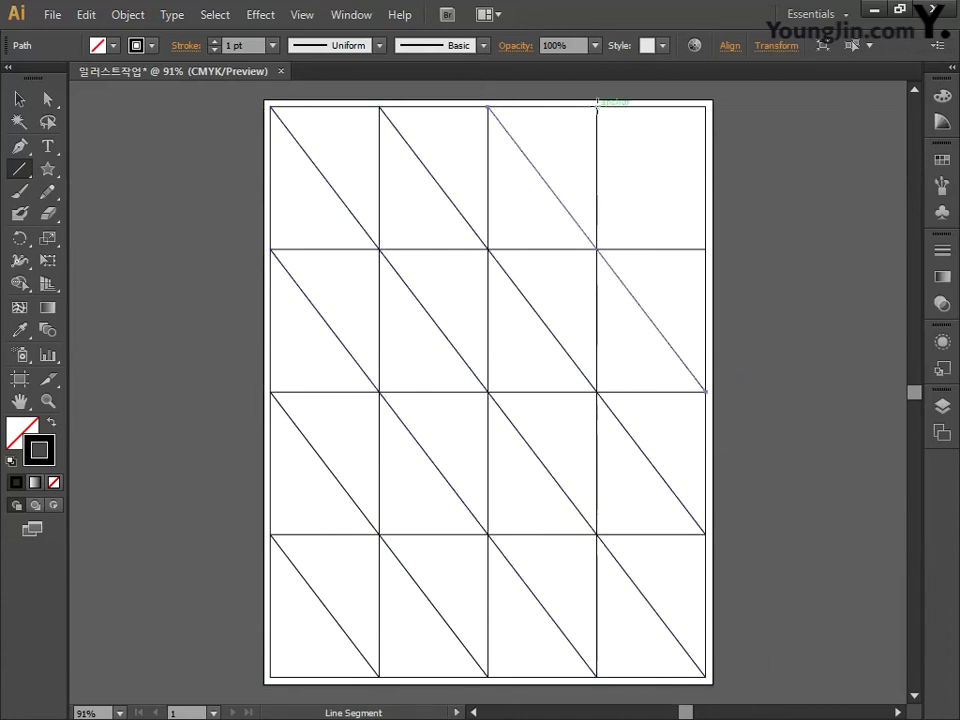
left_click_drag(597, 107, 705, 249)
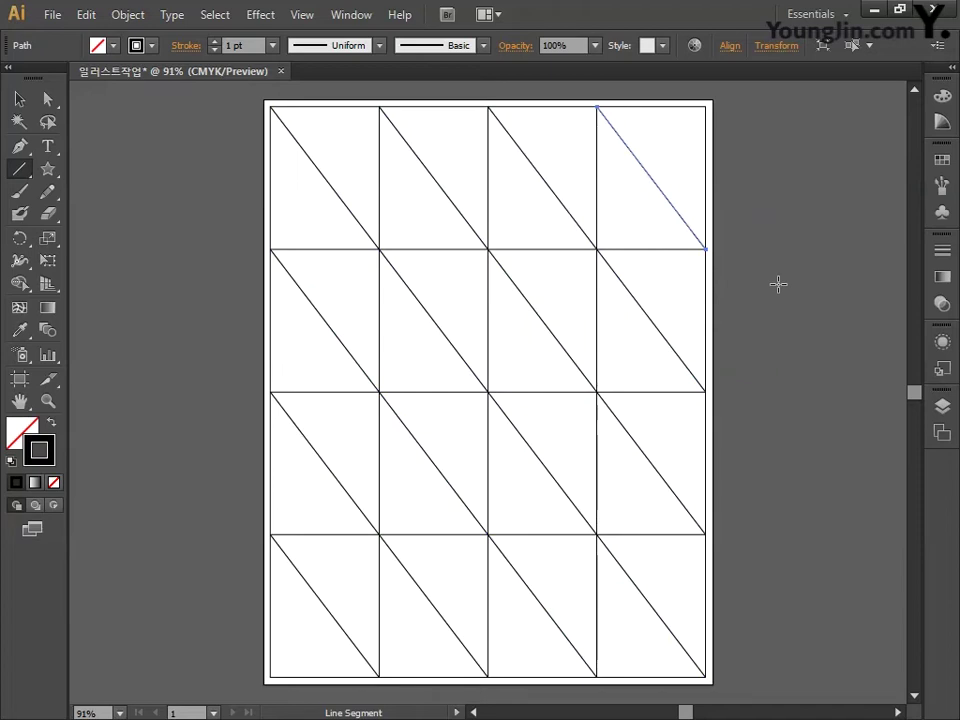
Reflect a copy of all the diagonal lines across the vertical axis to cross every grid cell
key("ctrl+a")
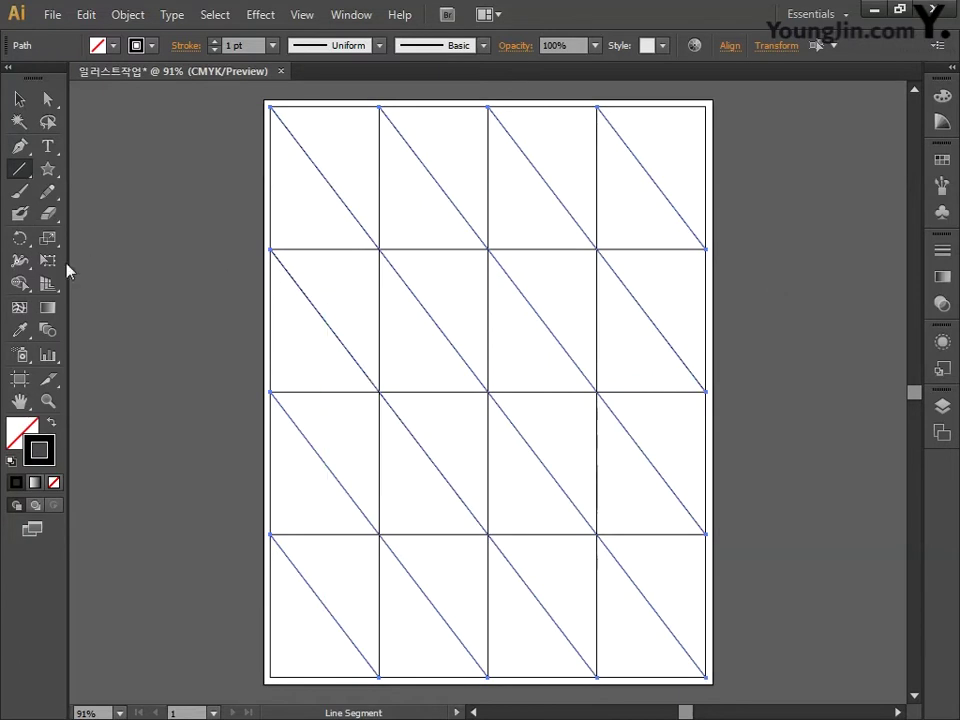
left_click(20, 240)
left_click_drag(24, 246, 96, 264)
double_click(21, 242)
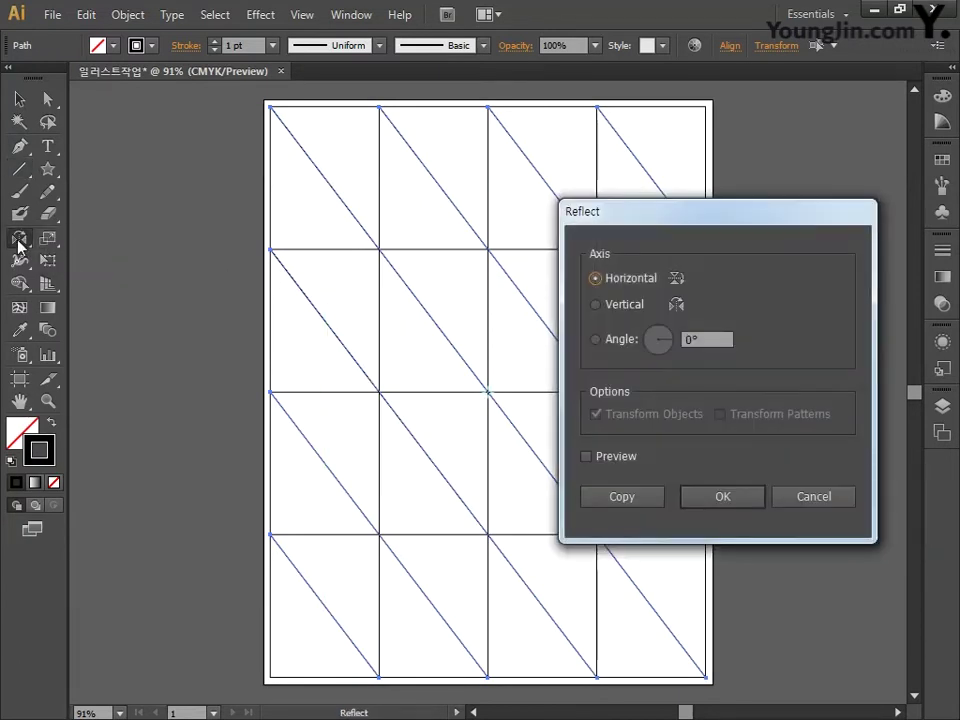
left_click(598, 306)
left_click(630, 495)
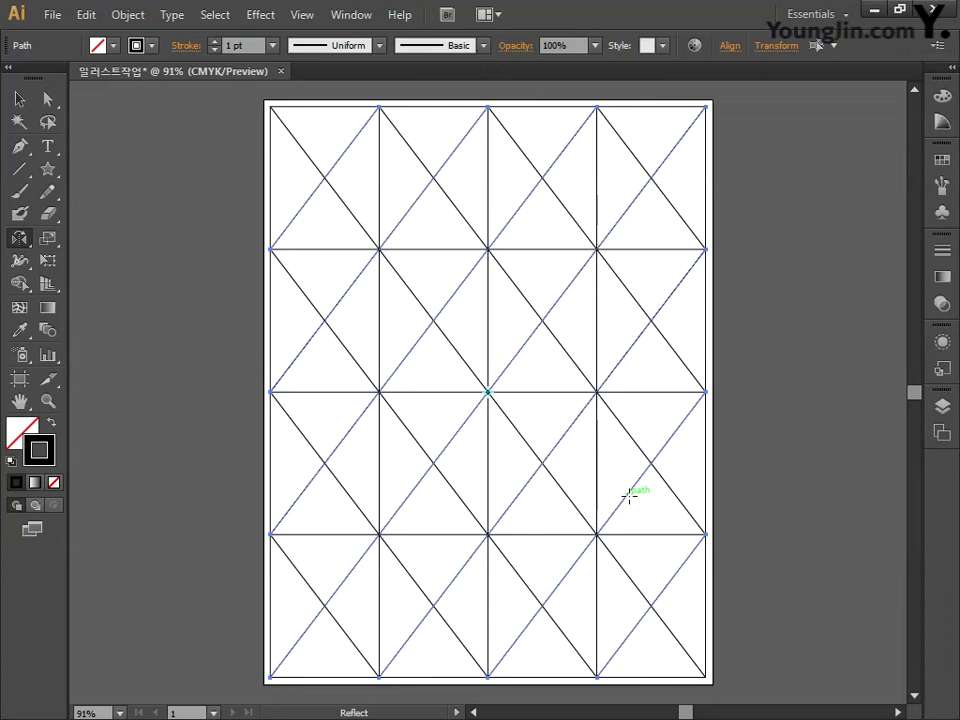
Unlock the grid and change the stroke color of the grid and all diagonals to red (FF0000)
left_click(133, 18)
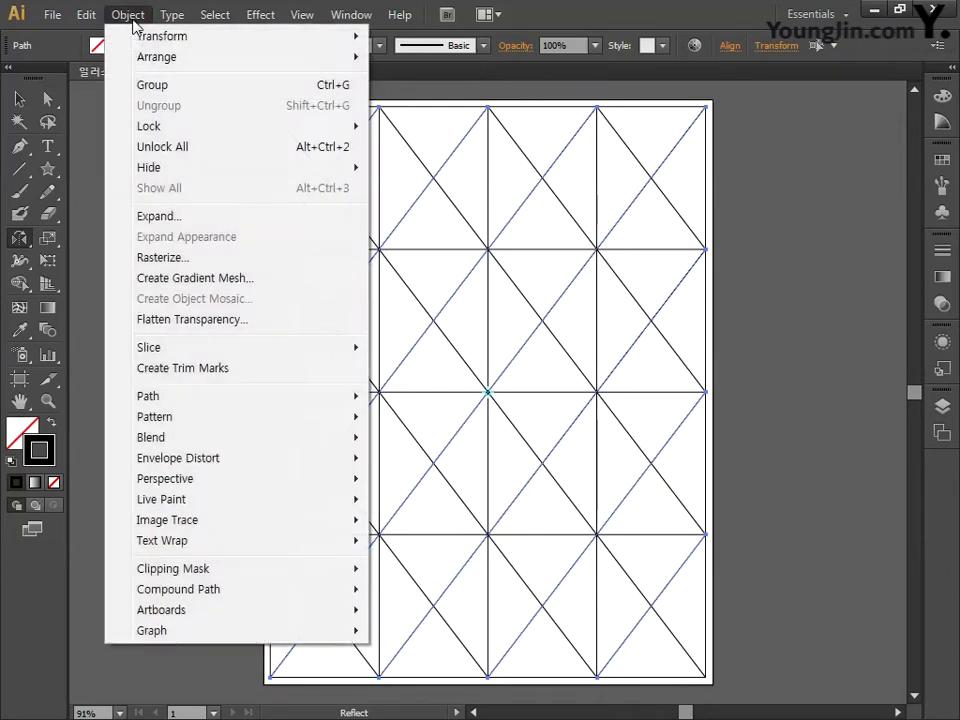
left_click(172, 145)
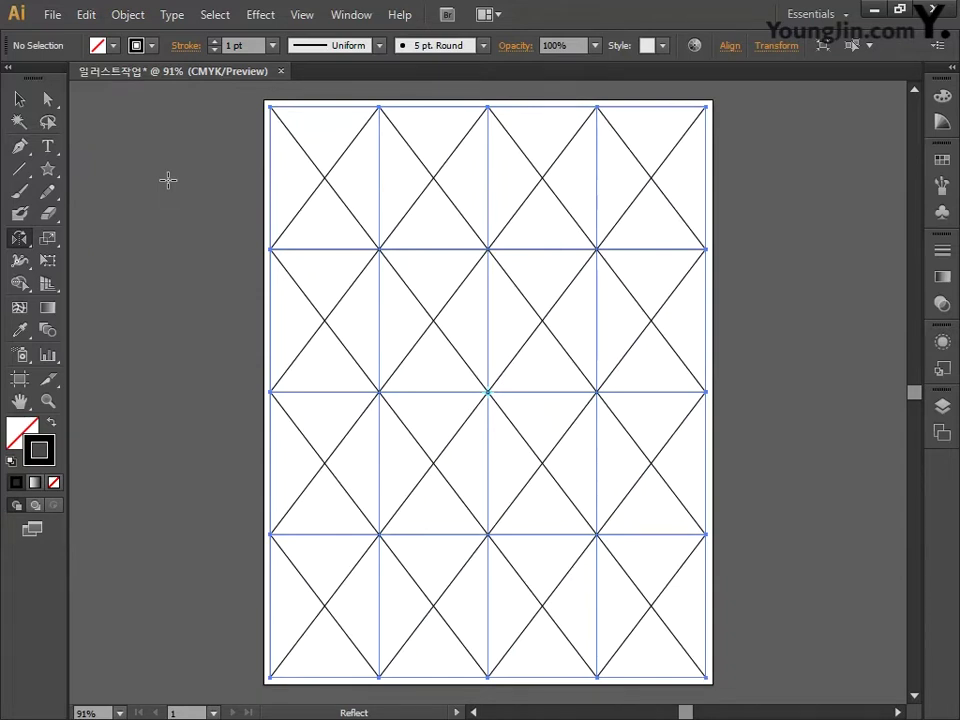
key("ctrl+a")
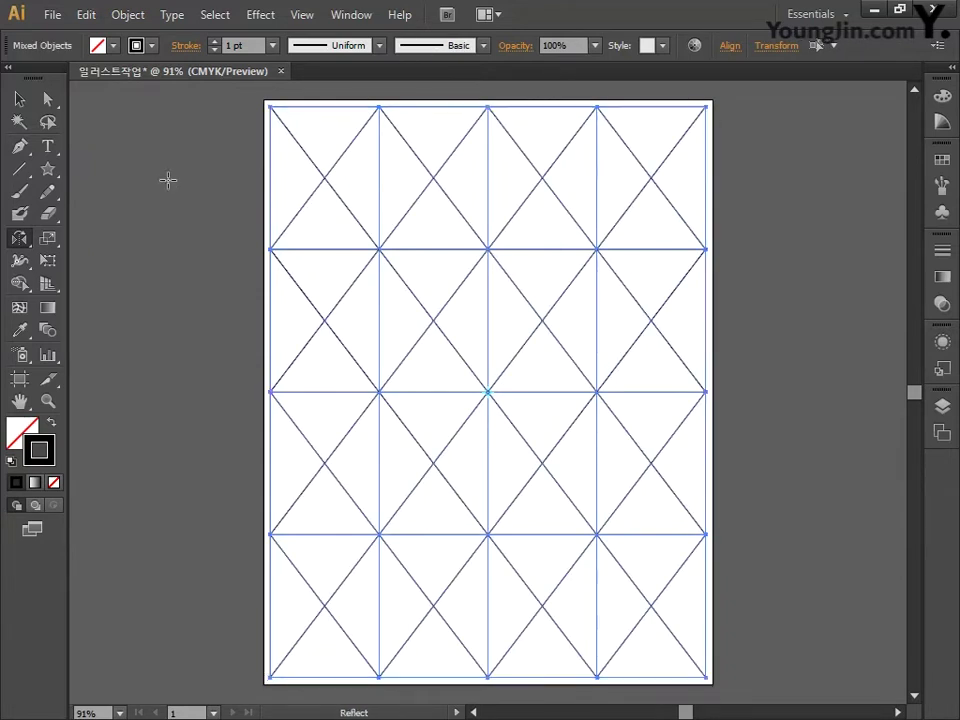
double_click(48, 447)
left_click_drag(489, 392, 707, 246)
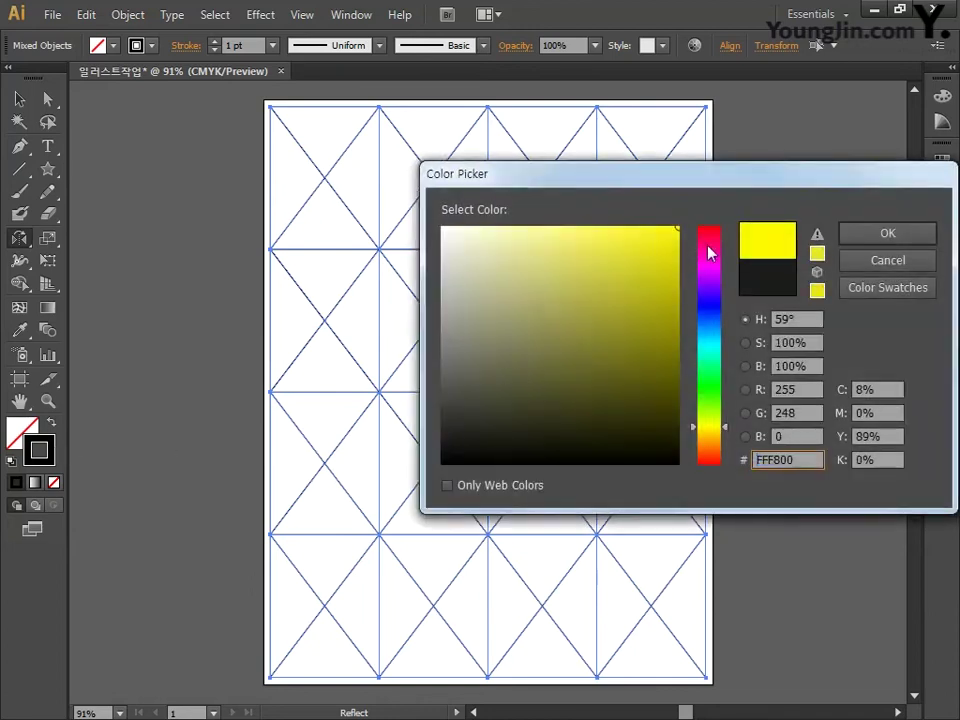
left_click(713, 226)
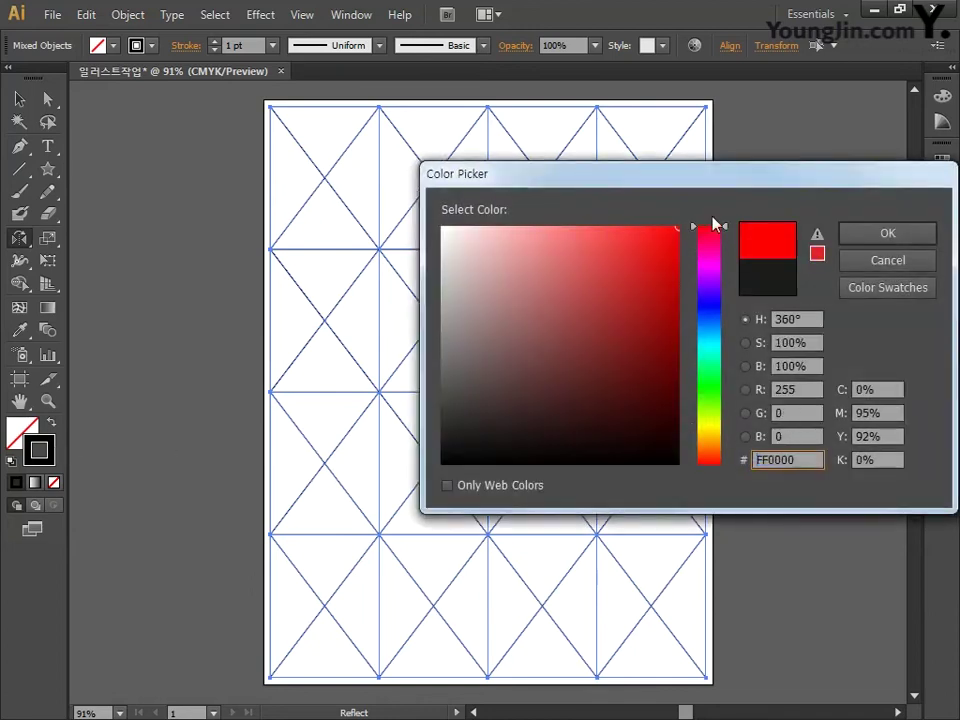
left_click(851, 238)
left_click(19, 99)
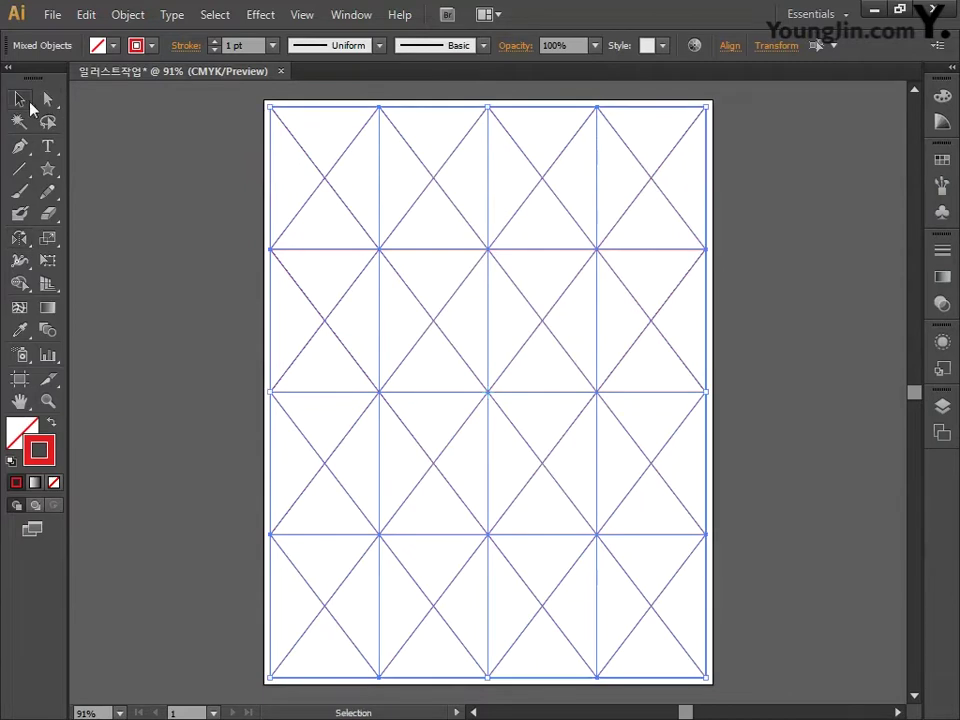
left_click(185, 231)
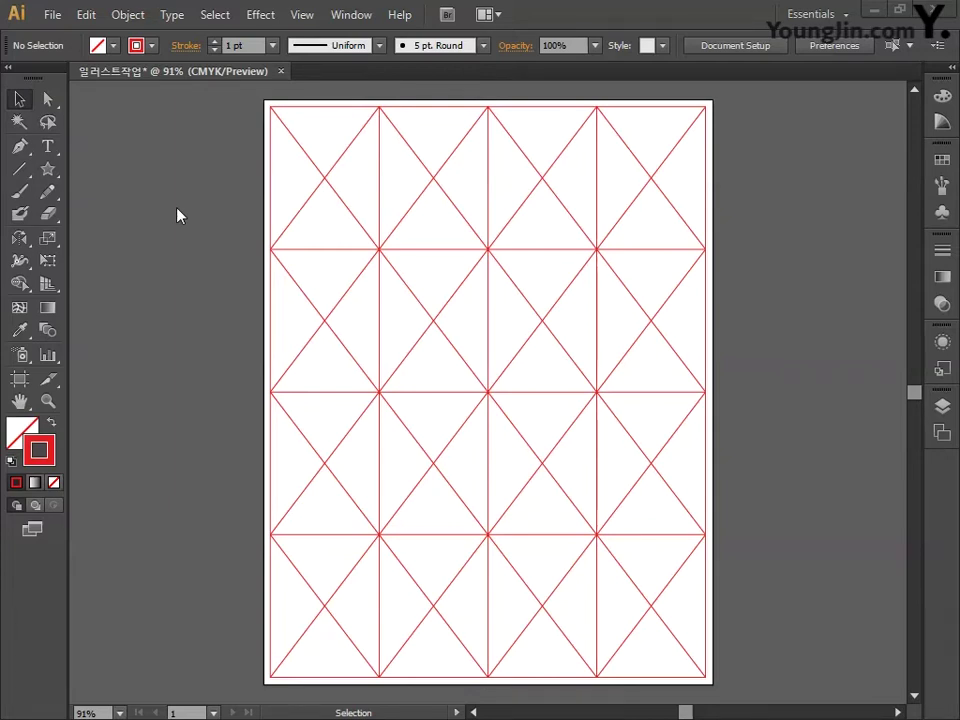
Turn on Overprint Preview and draw a circle about 34 mm in diameter on the empty canvas left of the artboard
key("space")
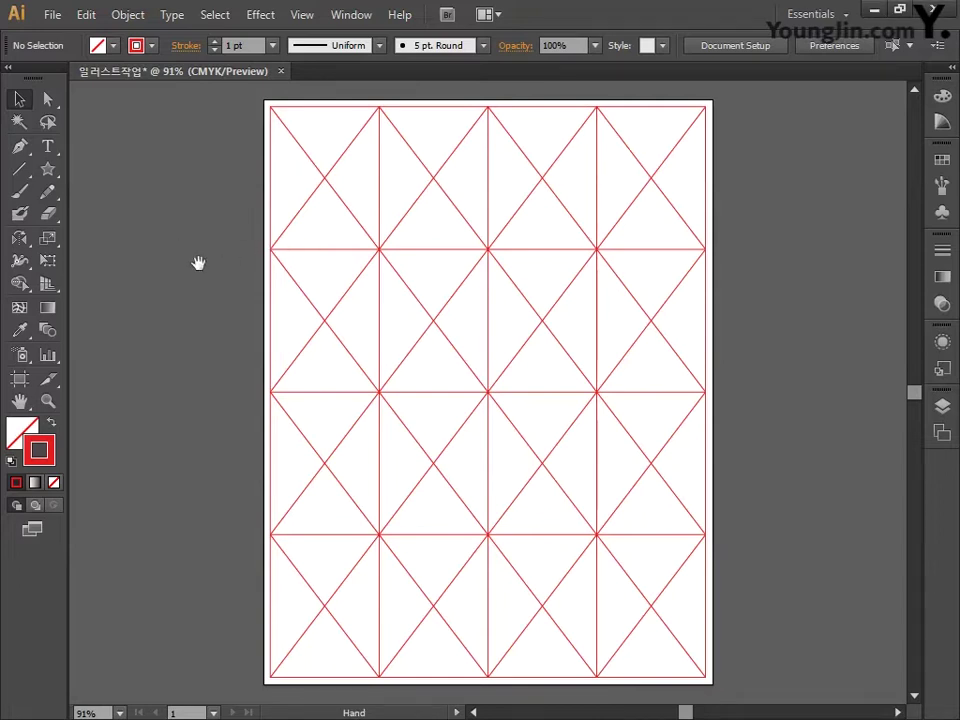
left_click_drag(161, 266, 430, 270)
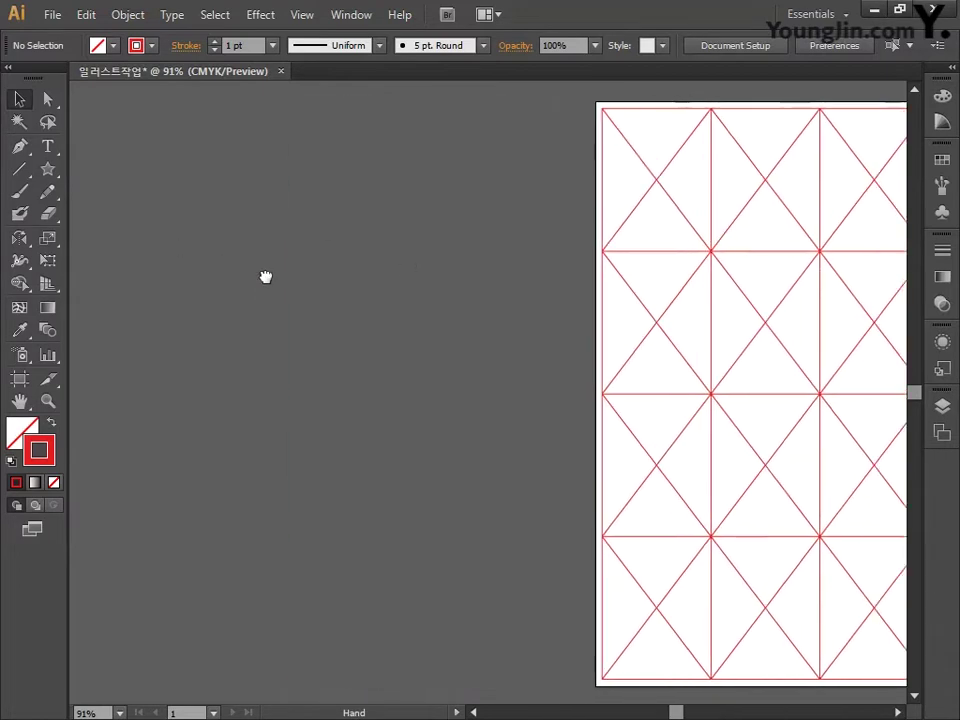
left_click_drag(265, 276, 530, 275)
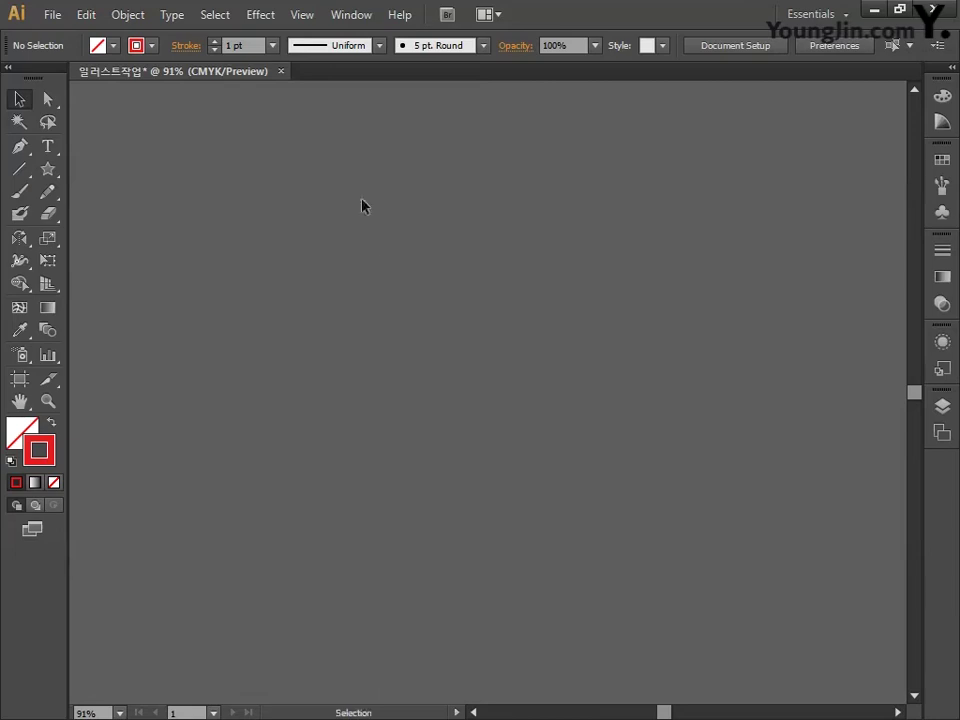
left_click(302, 14)
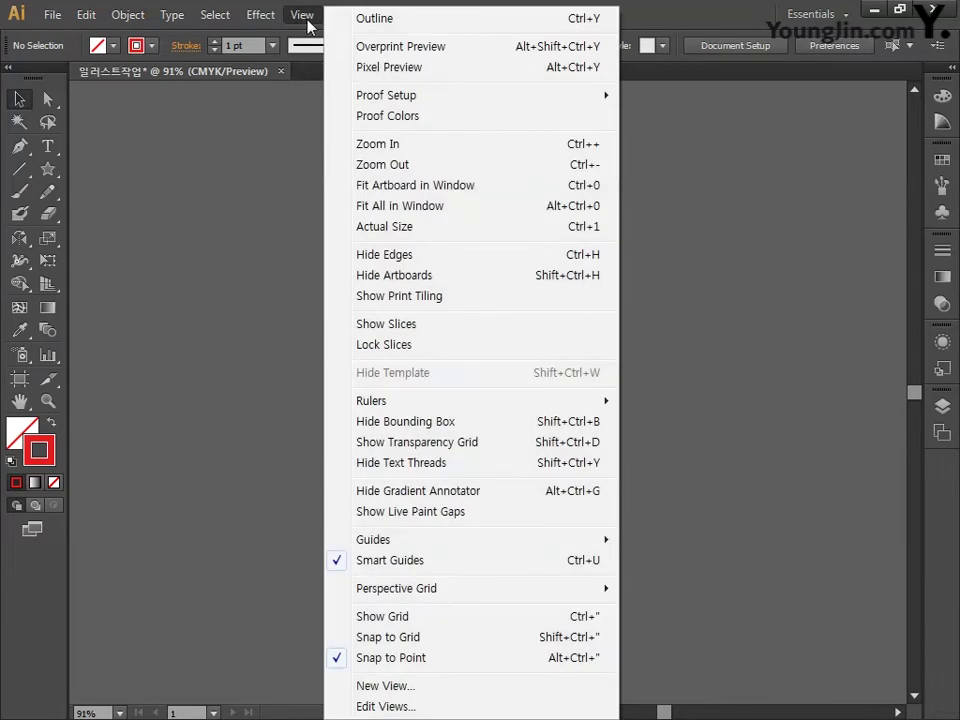
left_click(378, 46)
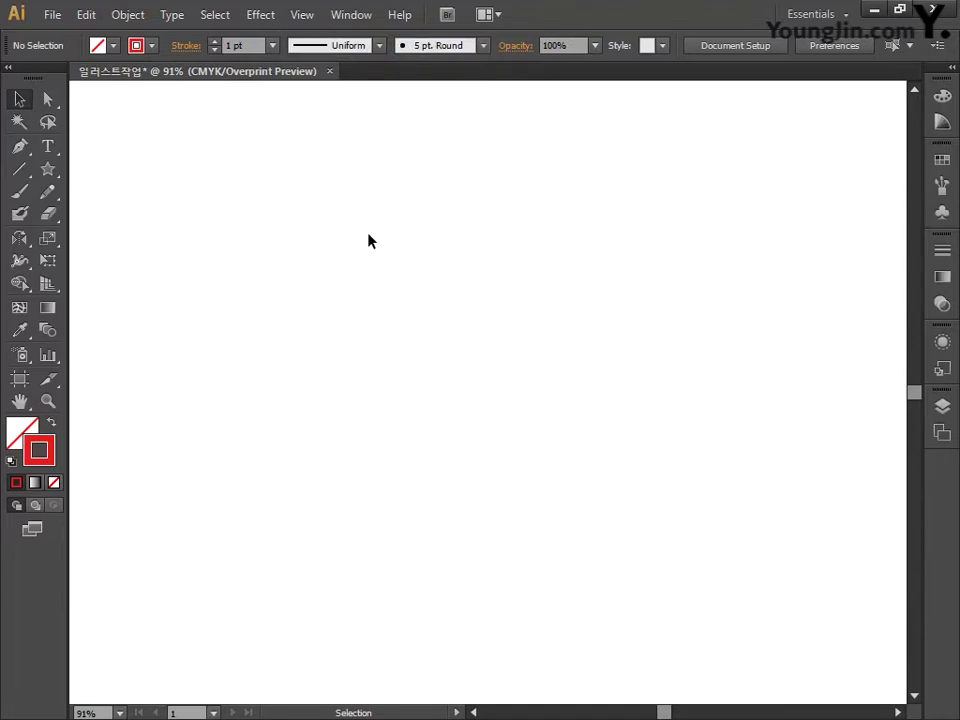
left_click_drag(53, 172, 112, 212)
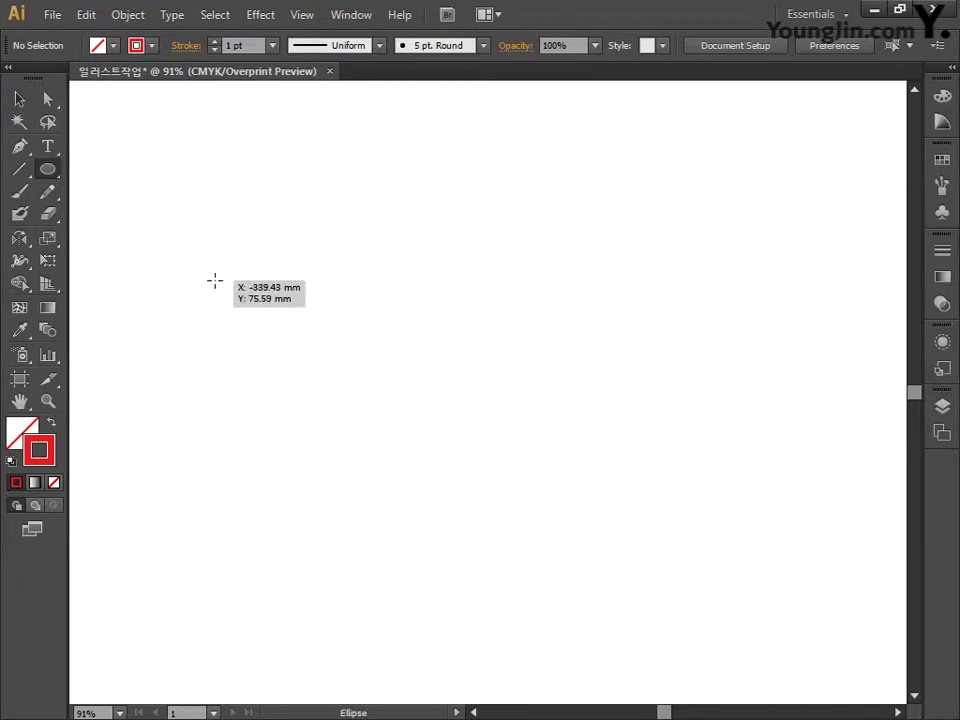
left_click_drag(215, 281, 297, 356)
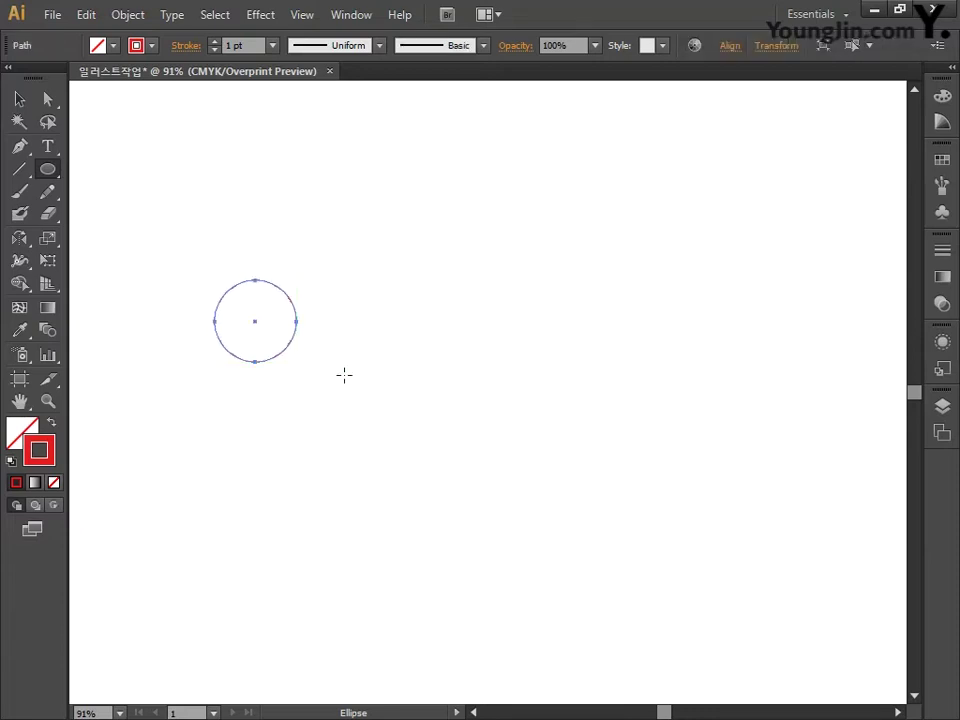
Fill the circle with red (C 0, M 100, Y 100, K 0) and remove its stroke
double_click(39, 450)
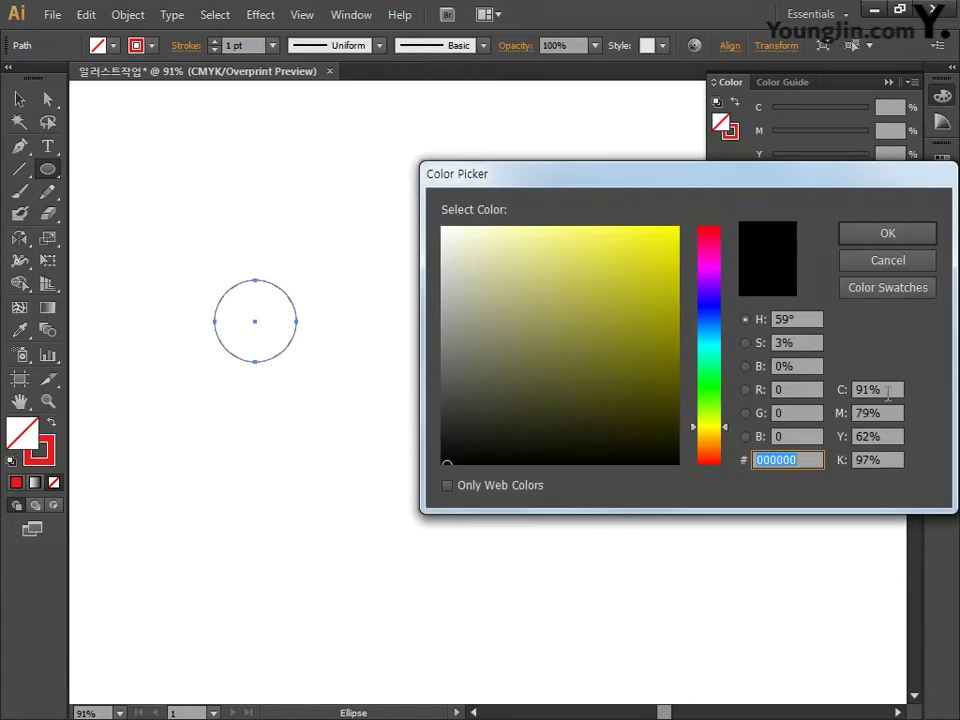
key("Tab")
type("0")
key("Tab")
type("100")
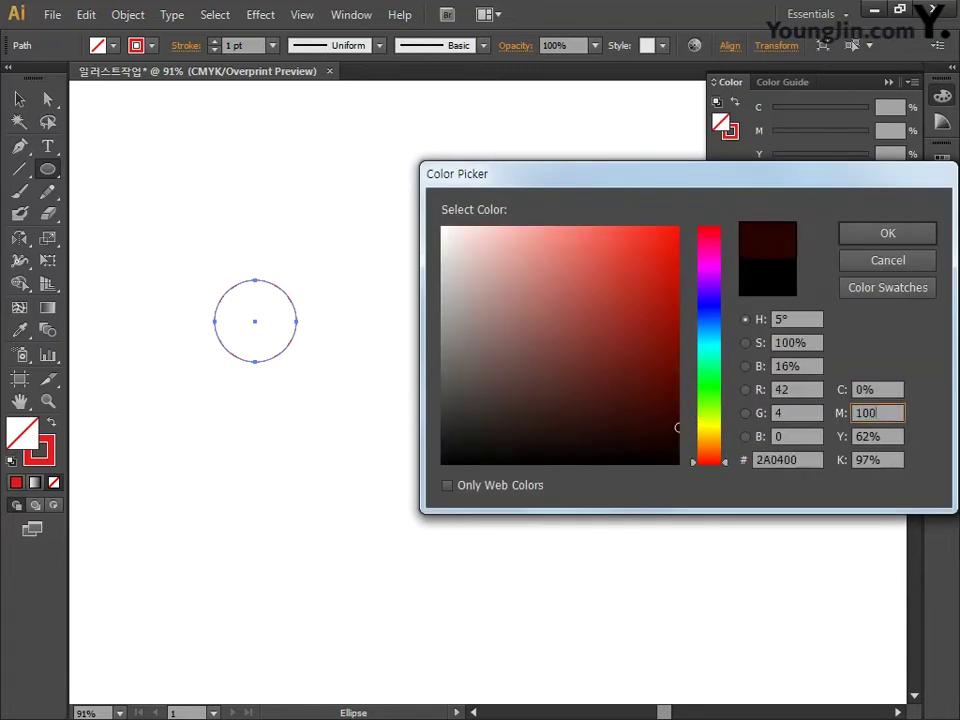
key("Tab")
type("100")
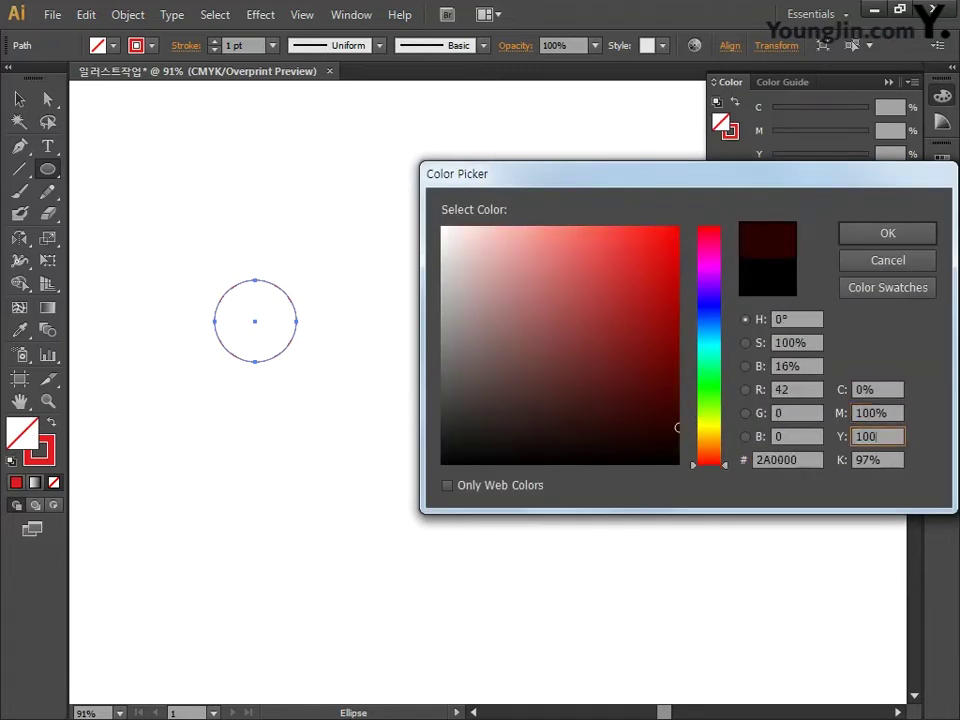
key("Tab")
type("0")
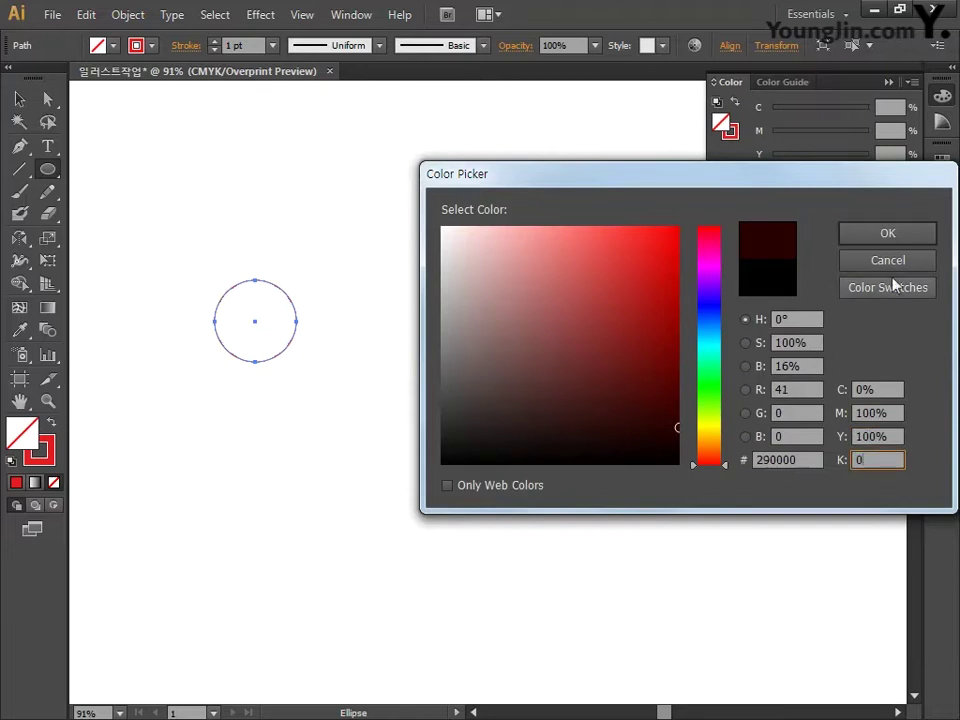
left_click(900, 231)
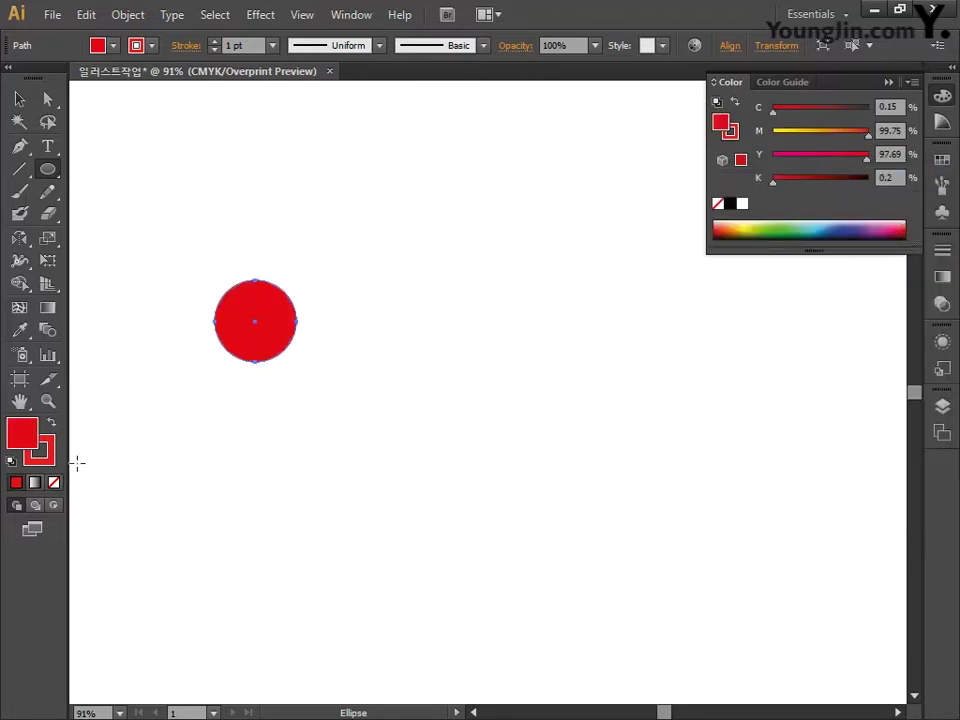
left_click(44, 458)
left_click(54, 482)
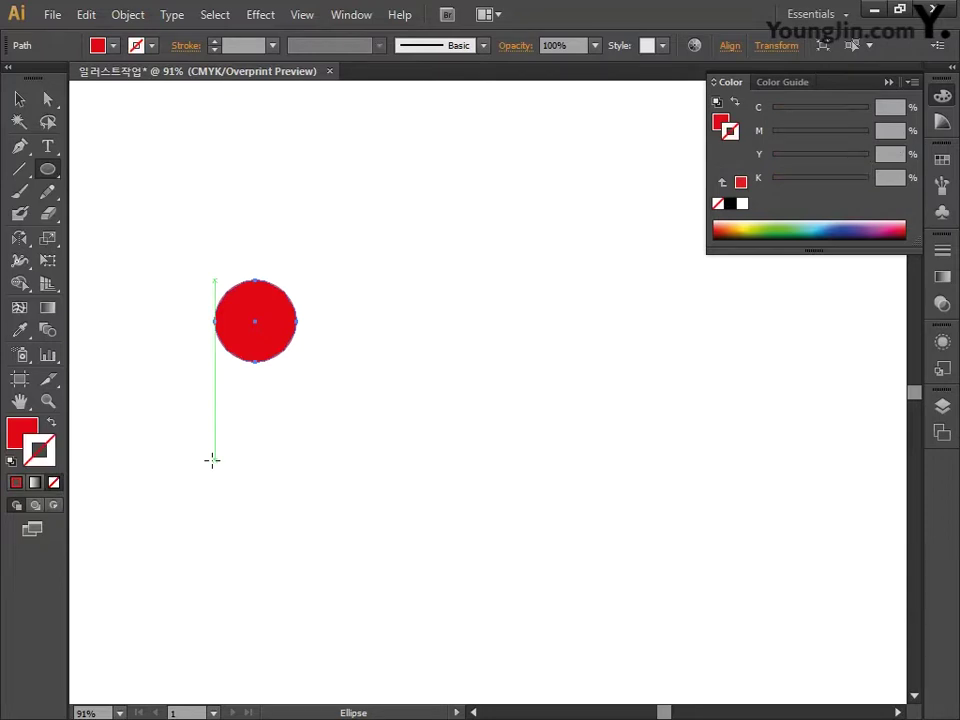
Duplicate the red circle about 211 mm to the right, keeping the copy level with the original
left_click(20, 100)
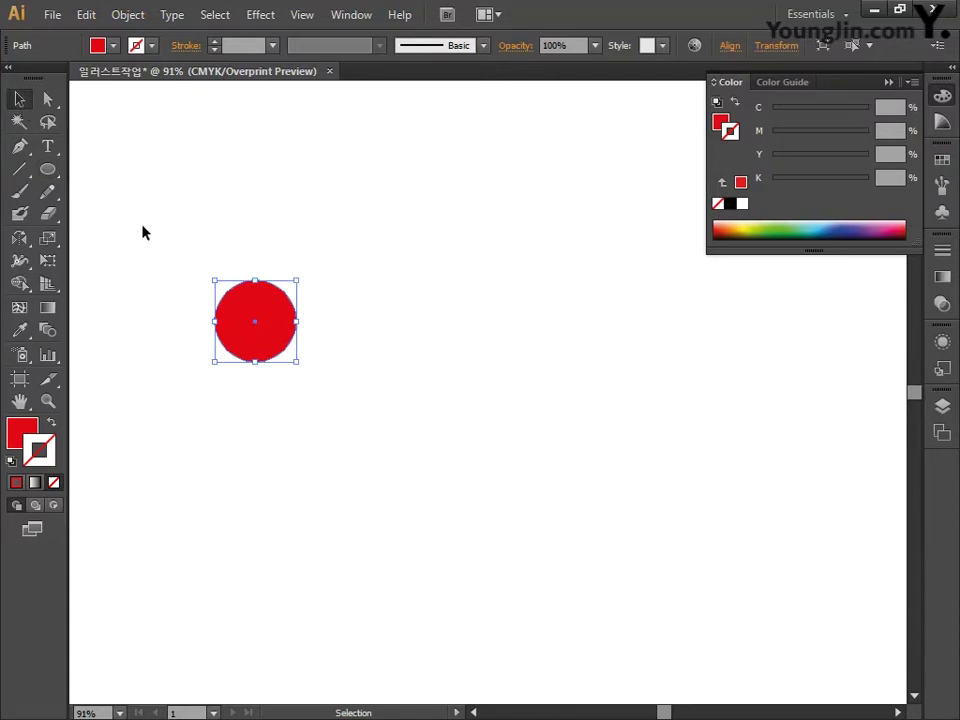
left_click_drag(249, 346, 757, 356)
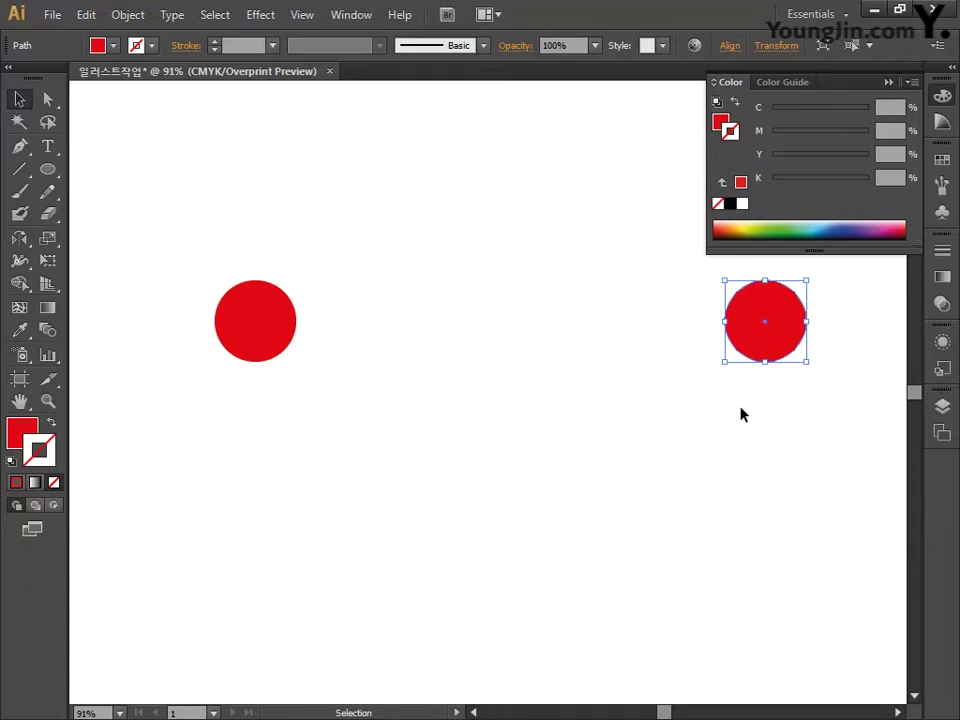
left_click(942, 96)
Set the blend options to Specified Steps spacing with 7 steps
left_click(126, 15)
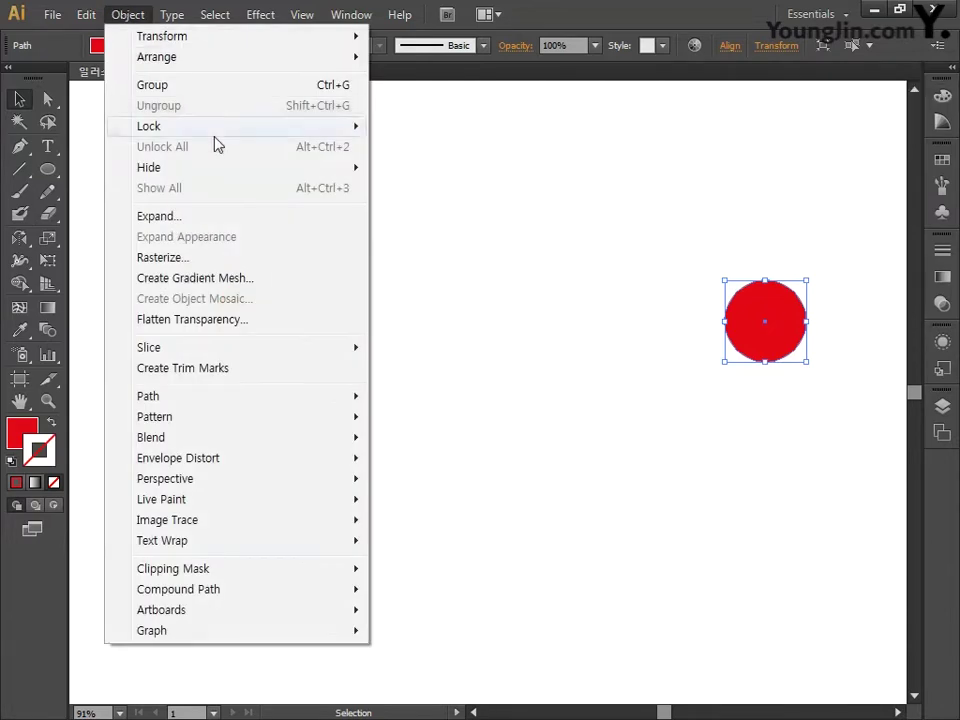
mouse_move(238, 450)
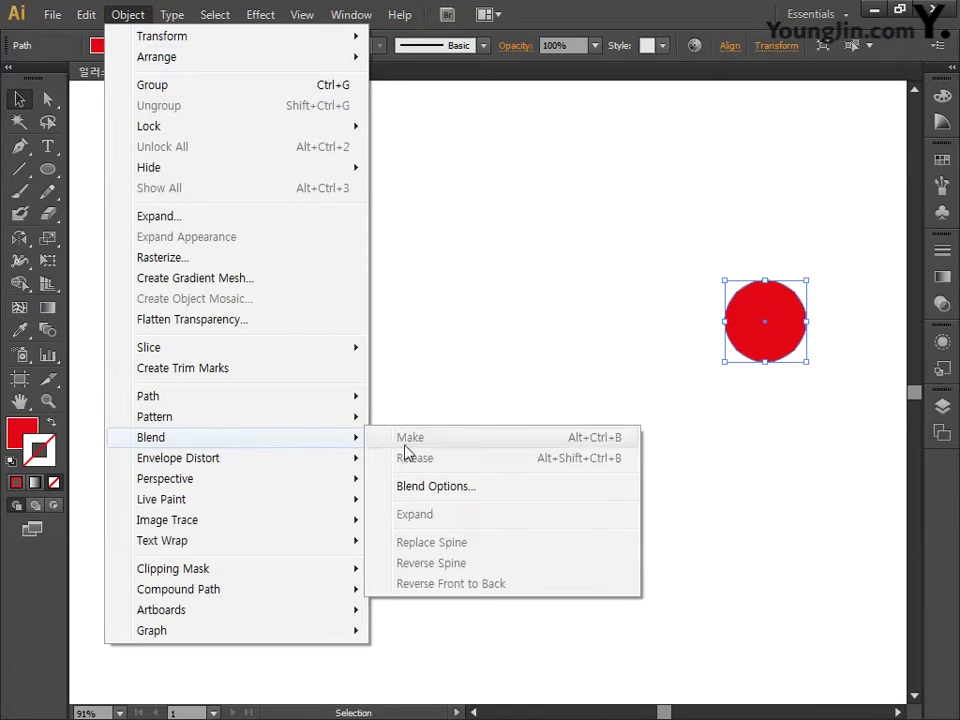
left_click(418, 488)
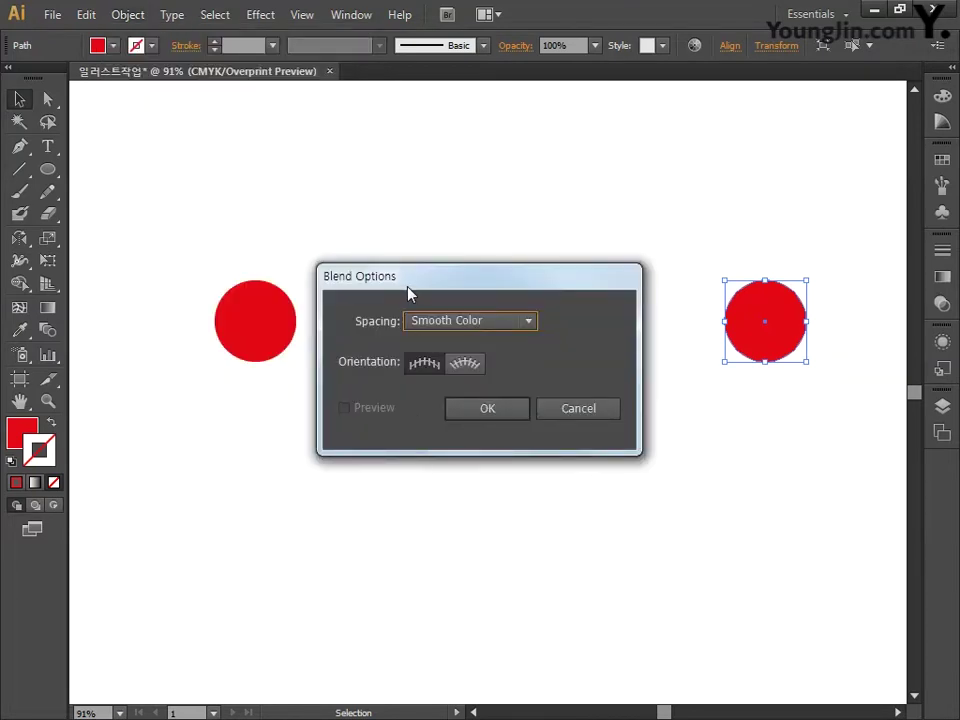
left_click(451, 321)
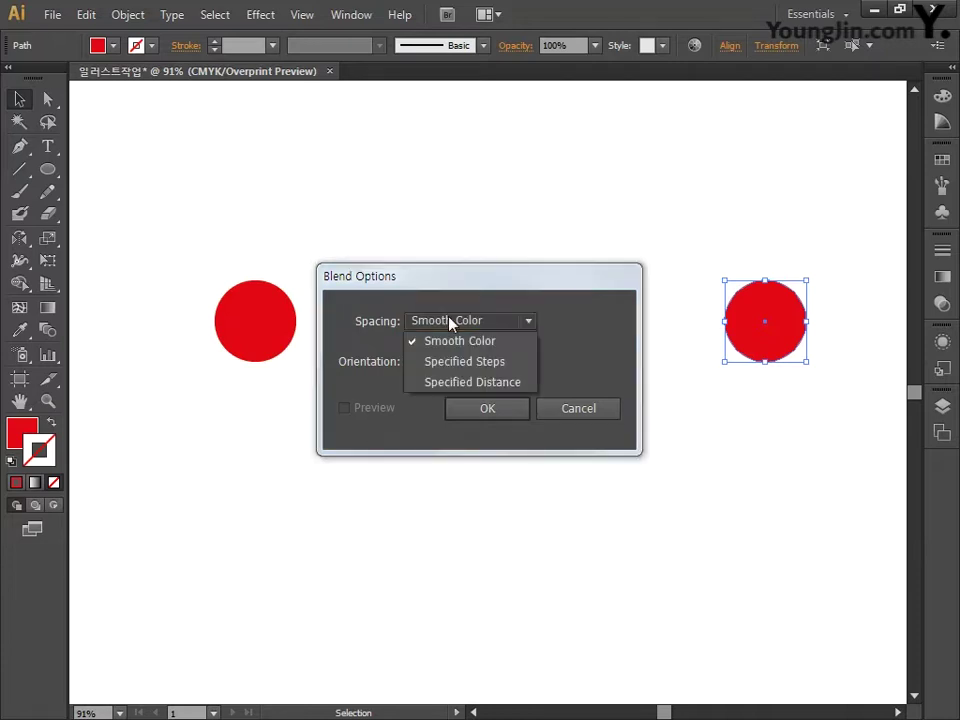
left_click(501, 369)
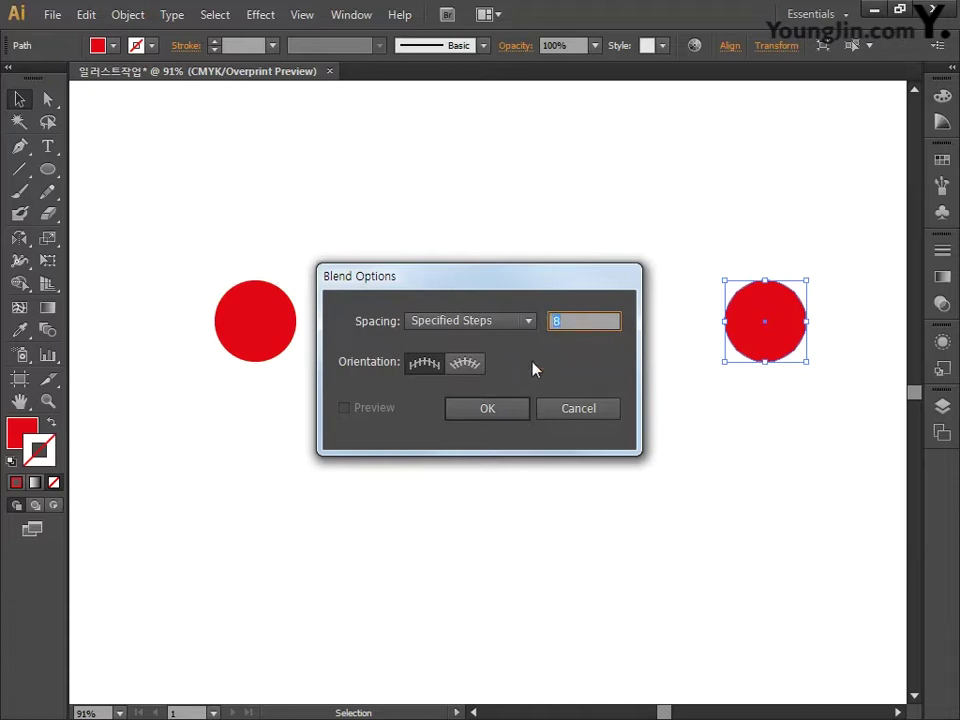
type("7")
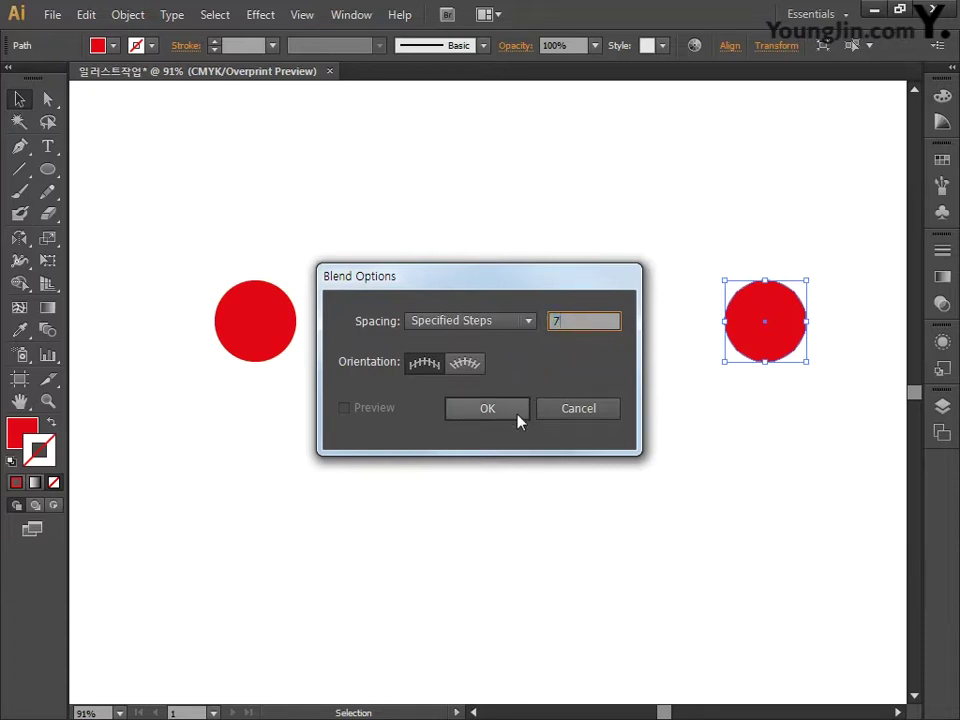
left_click(490, 411)
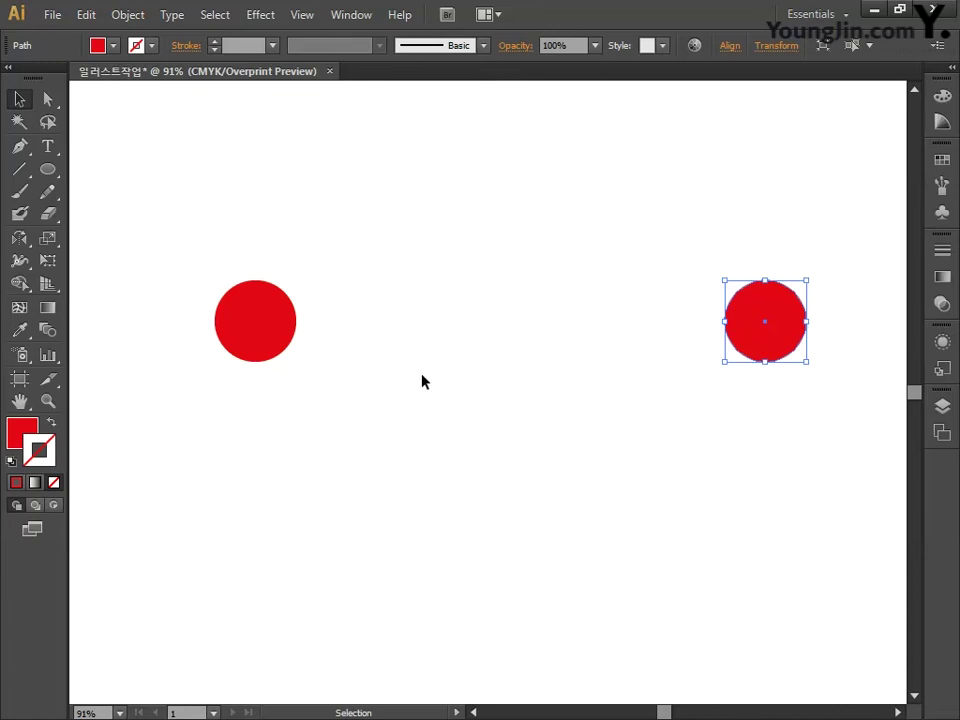
Select both red circles and make a blend between them
left_click_drag(166, 234, 805, 452)
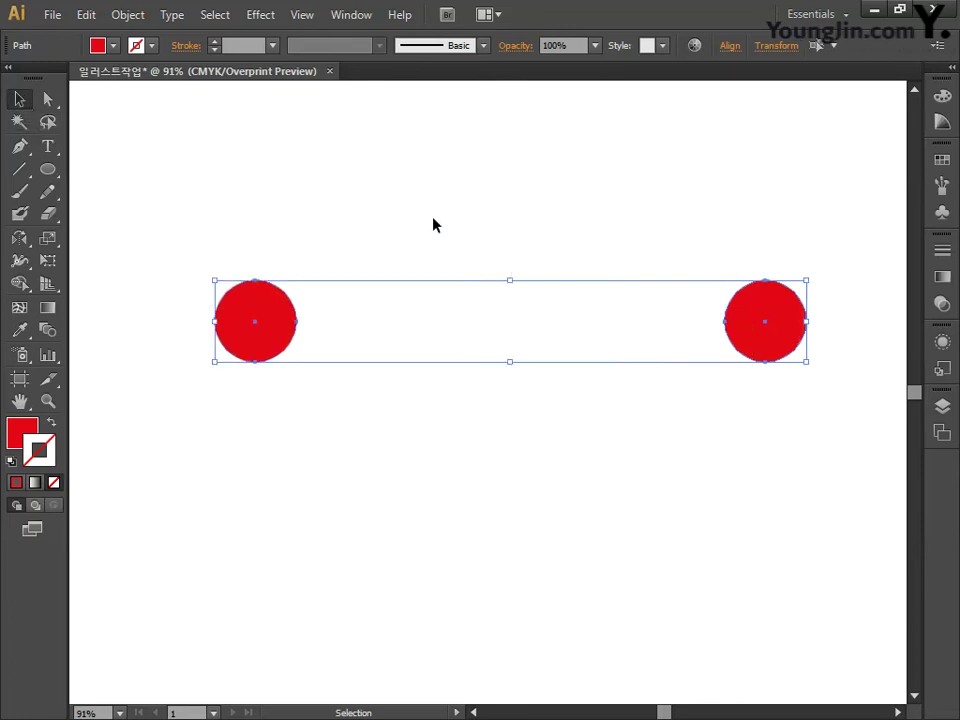
left_click(128, 14)
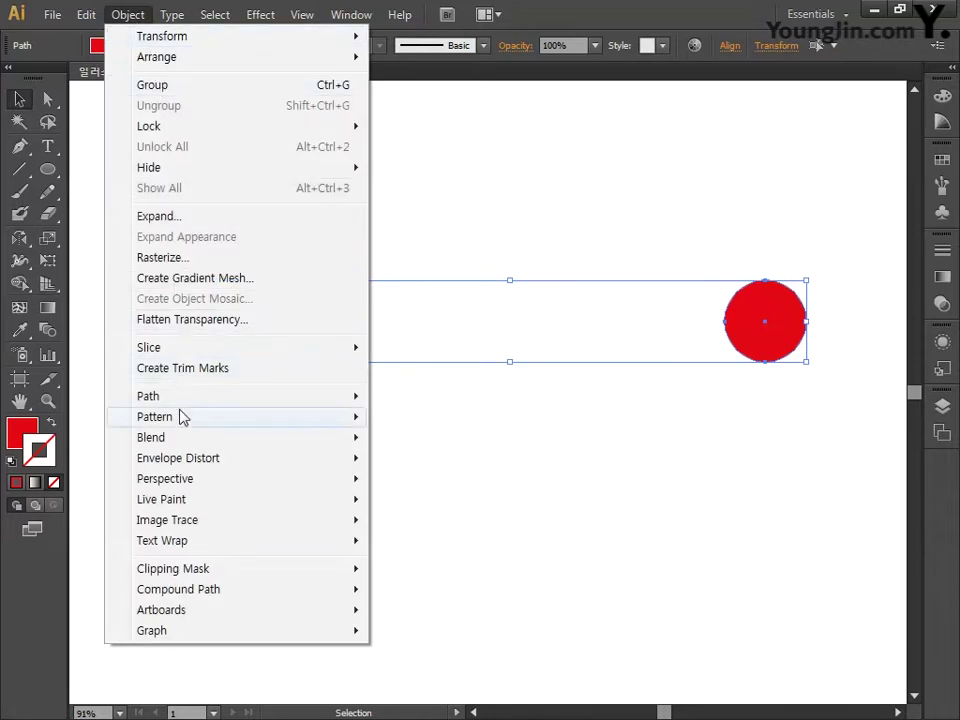
mouse_move(296, 444)
left_click(414, 445)
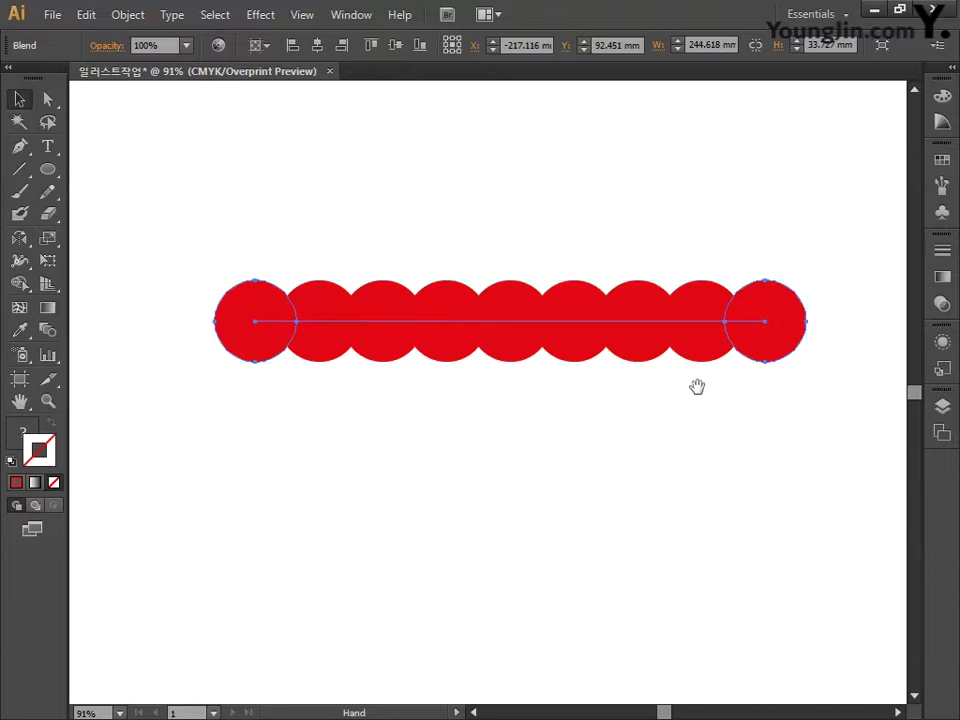
Move only the blend's rightmost circle about 63 mm farther right so all the circles sit side by side without overlapping
left_click_drag(696, 386, 617, 392)
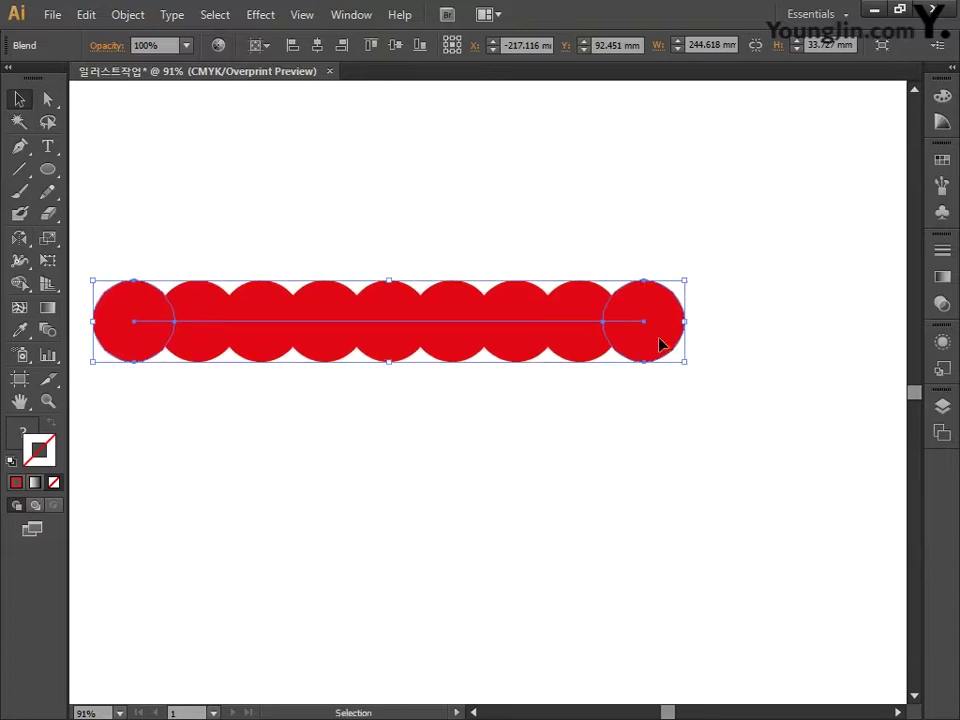
left_click(47, 99)
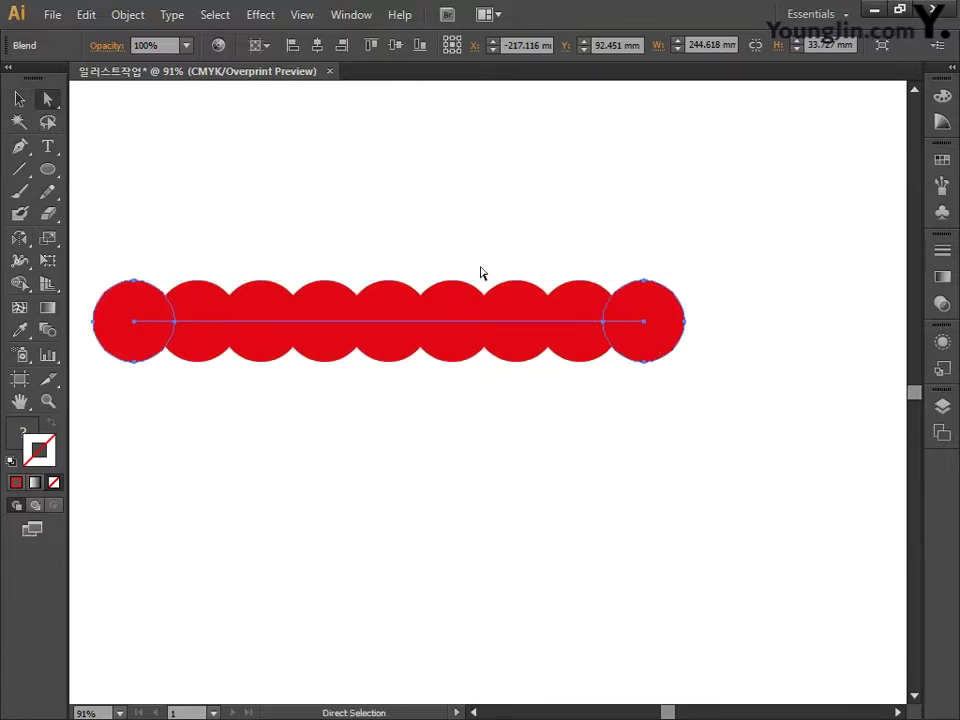
left_click(658, 400)
left_click(654, 336)
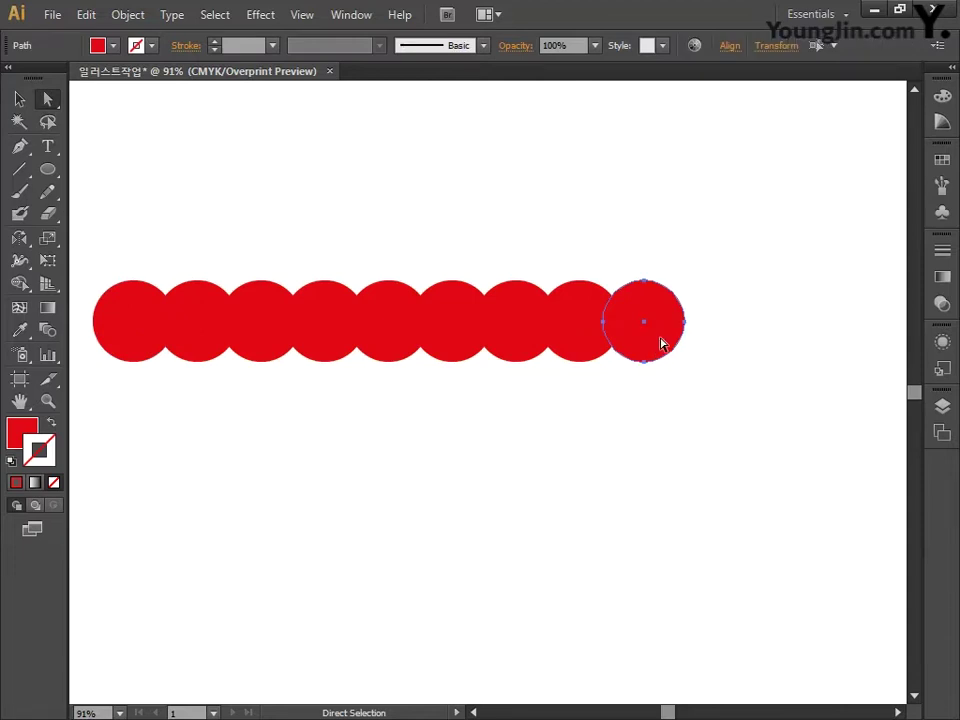
left_click_drag(660, 343, 767, 343)
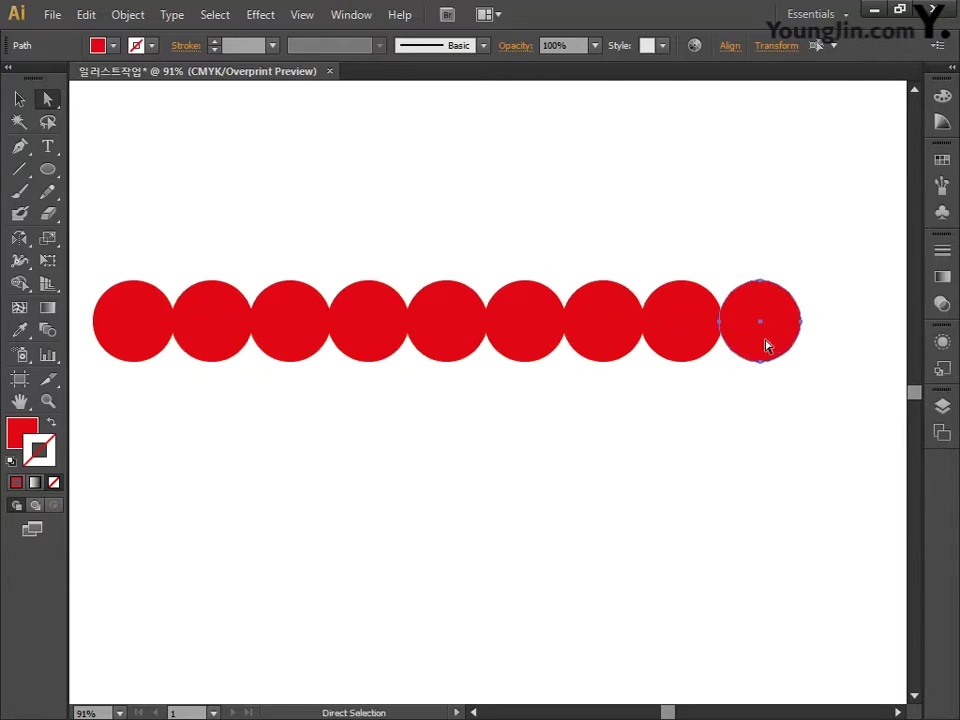
key("shift+Right")
key("shift+Right")
key("shift+Right")
key("shift+Right")
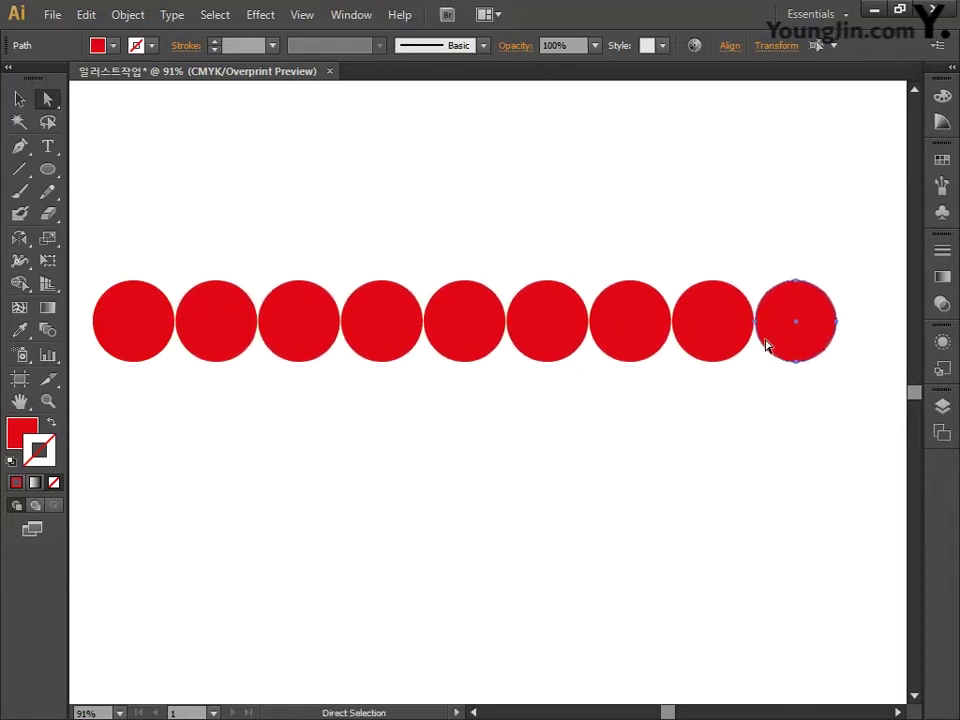
Select the whole row of blended circles and expand the blend into individual circle shapes
left_click(19, 98)
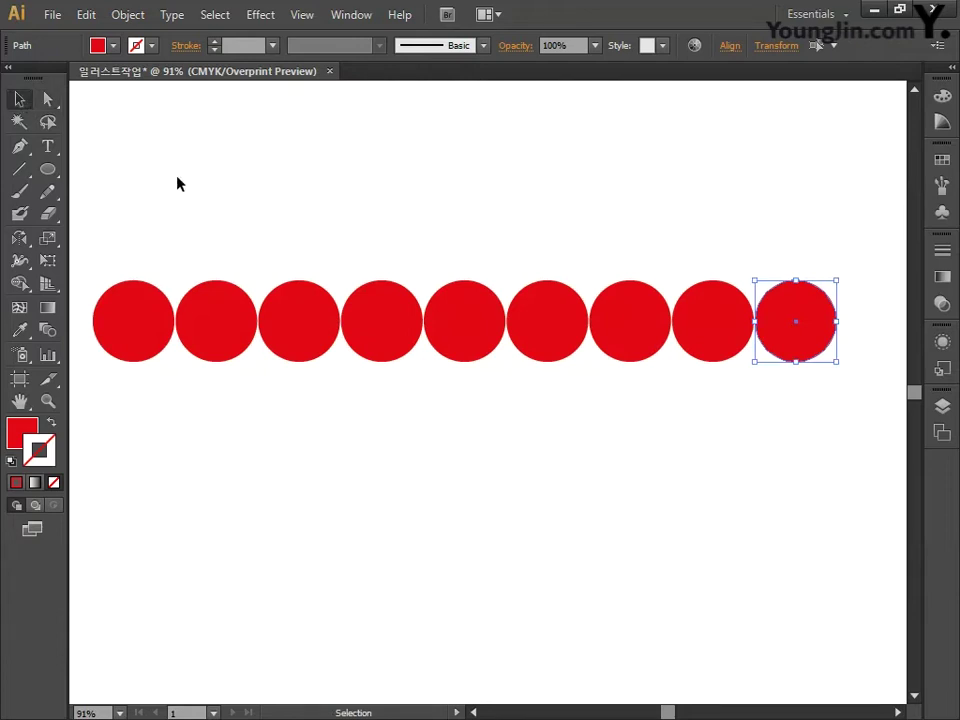
left_click_drag(160, 215, 759, 439)
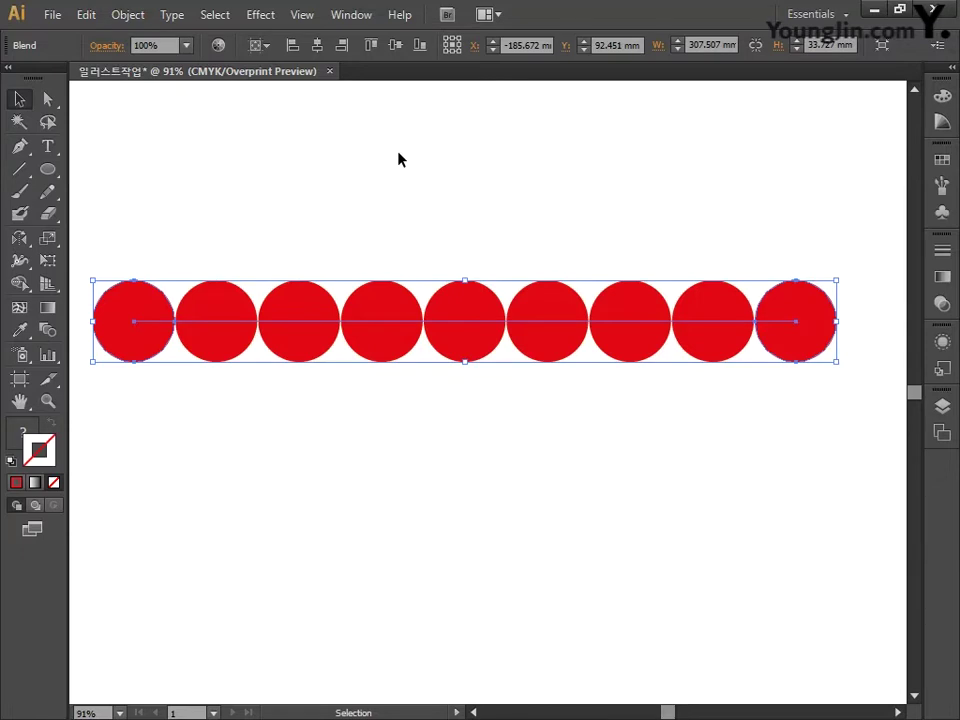
left_click(125, 15)
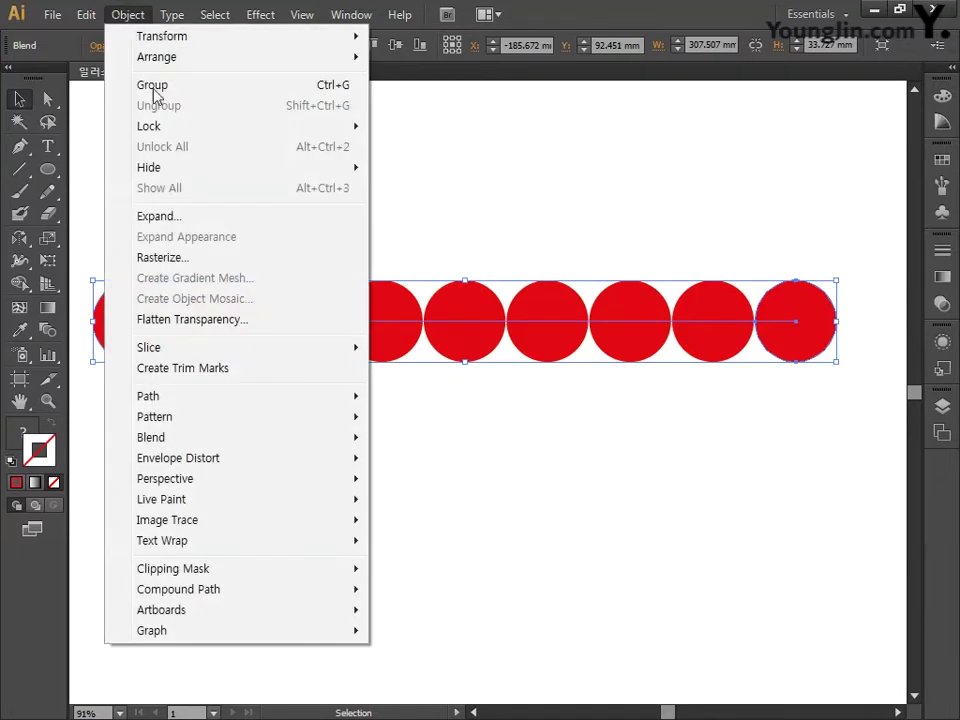
mouse_move(162, 440)
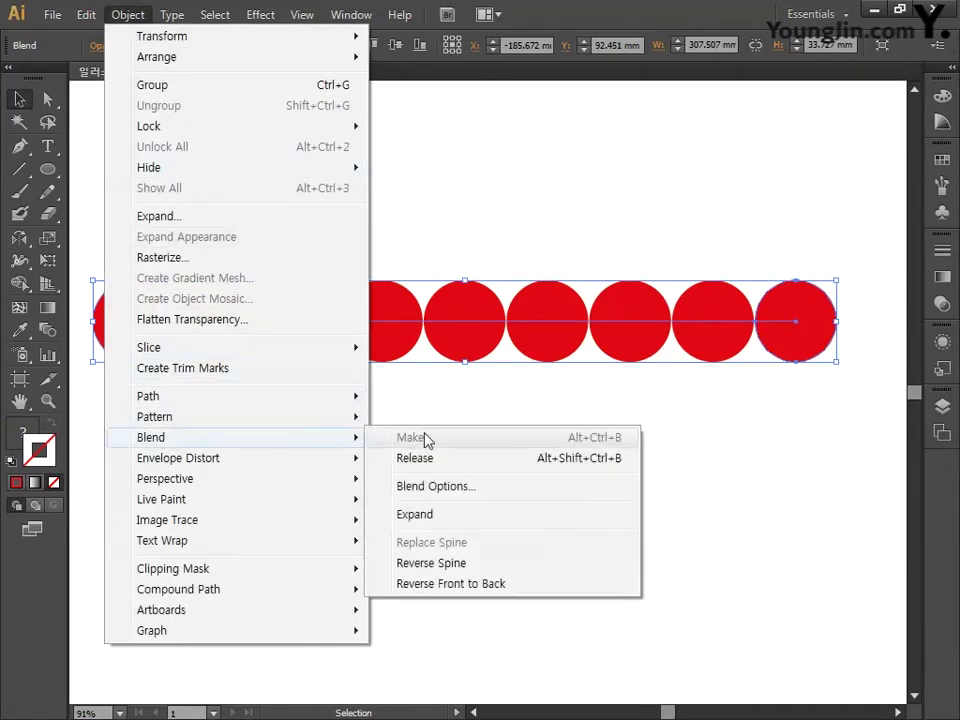
left_click(424, 515)
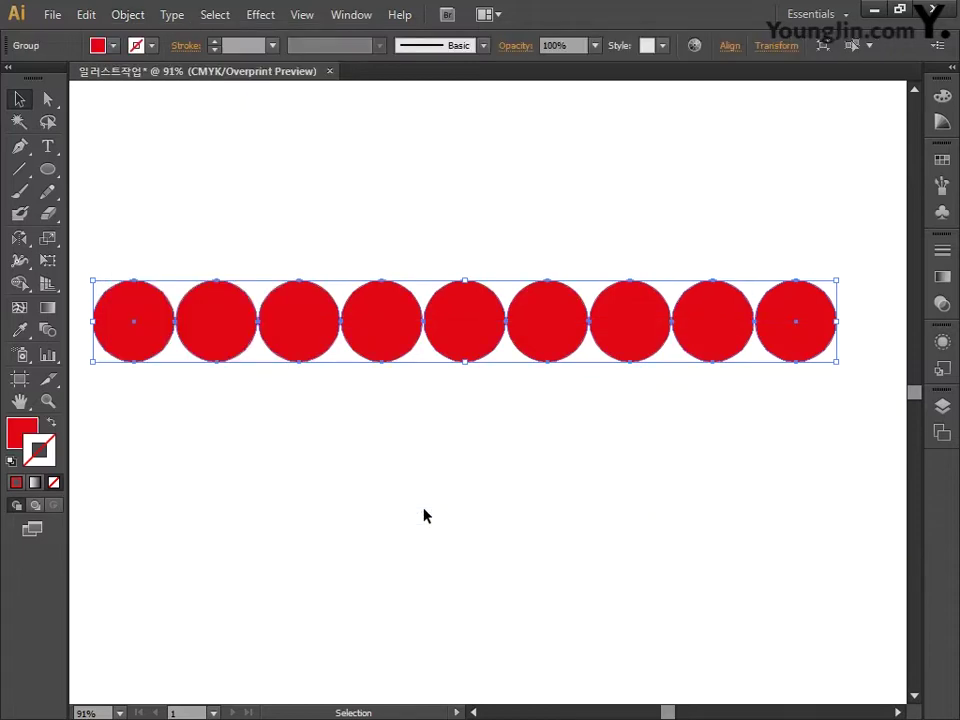
Copy the row of circles straight down so the two rows together span about 188 mm in height
key("space")
left_click_drag(421, 458, 437, 341)
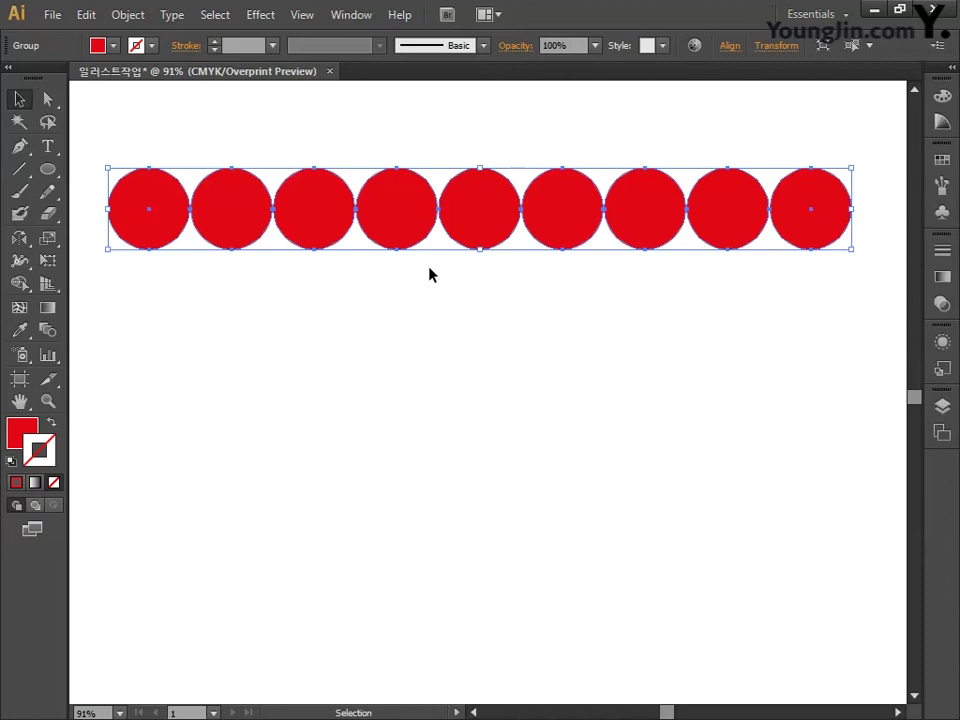
left_click_drag(414, 231, 410, 607)
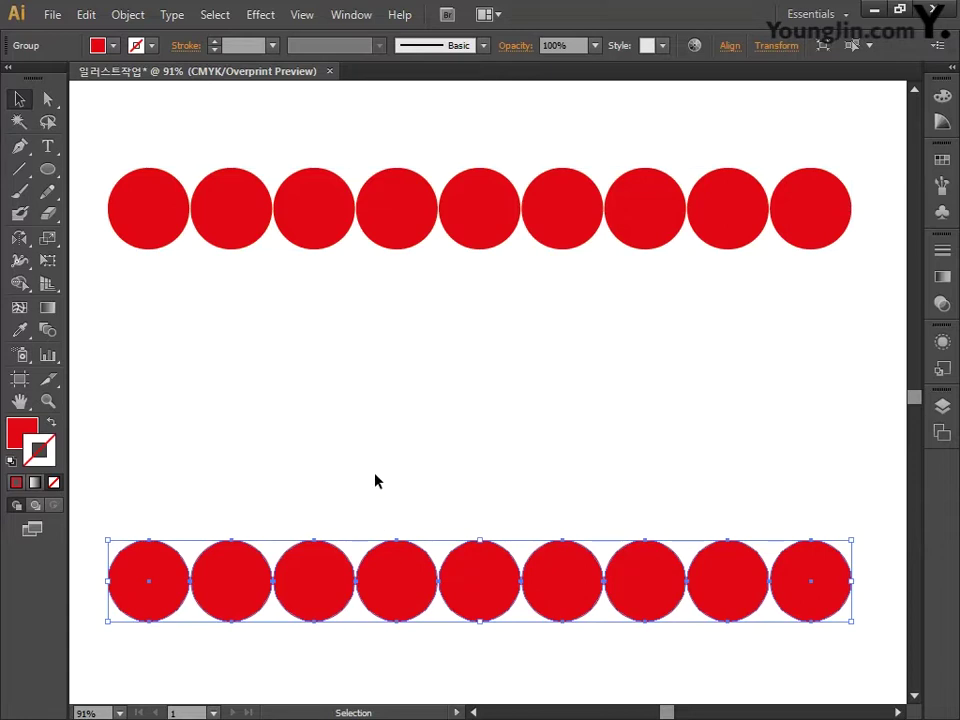
Select both rows of circles and make a blend between them
left_click_drag(197, 115, 816, 654)
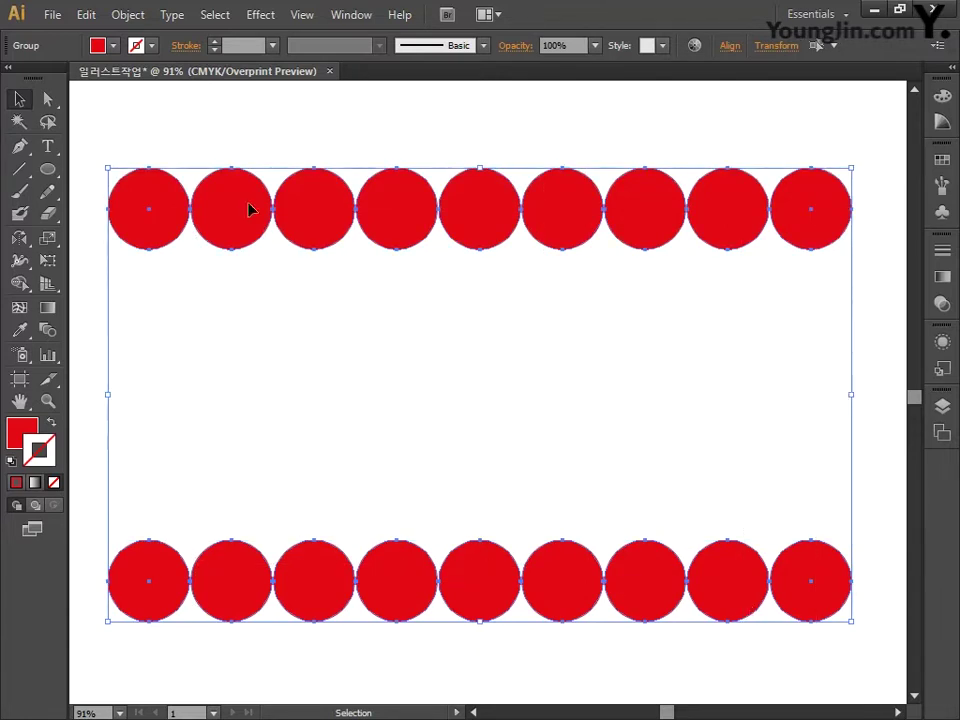
left_click(127, 16)
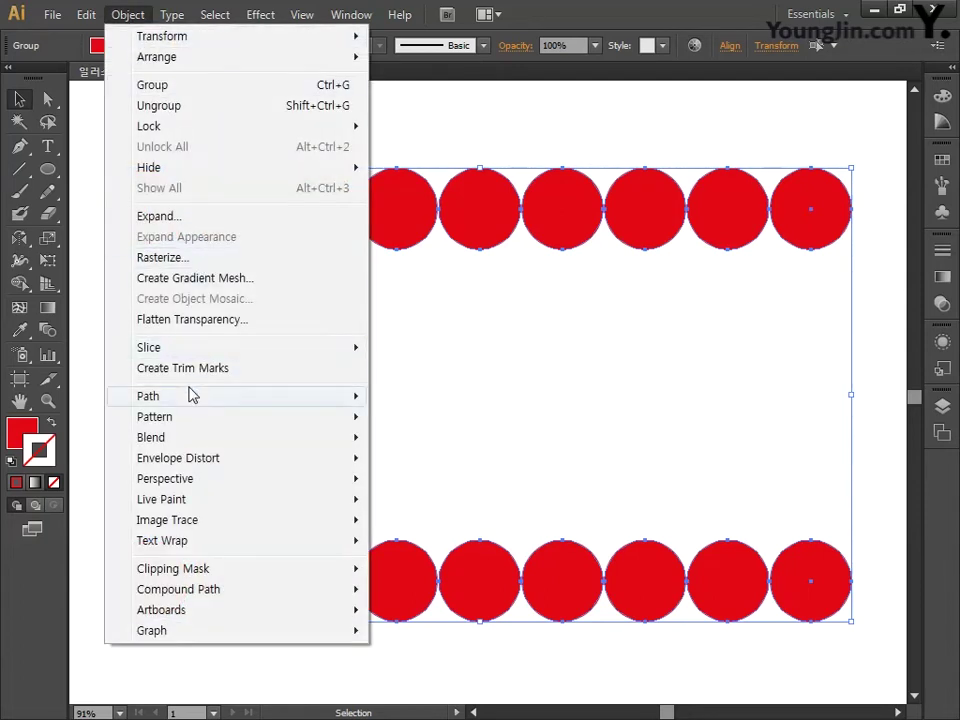
mouse_move(189, 441)
left_click(400, 439)
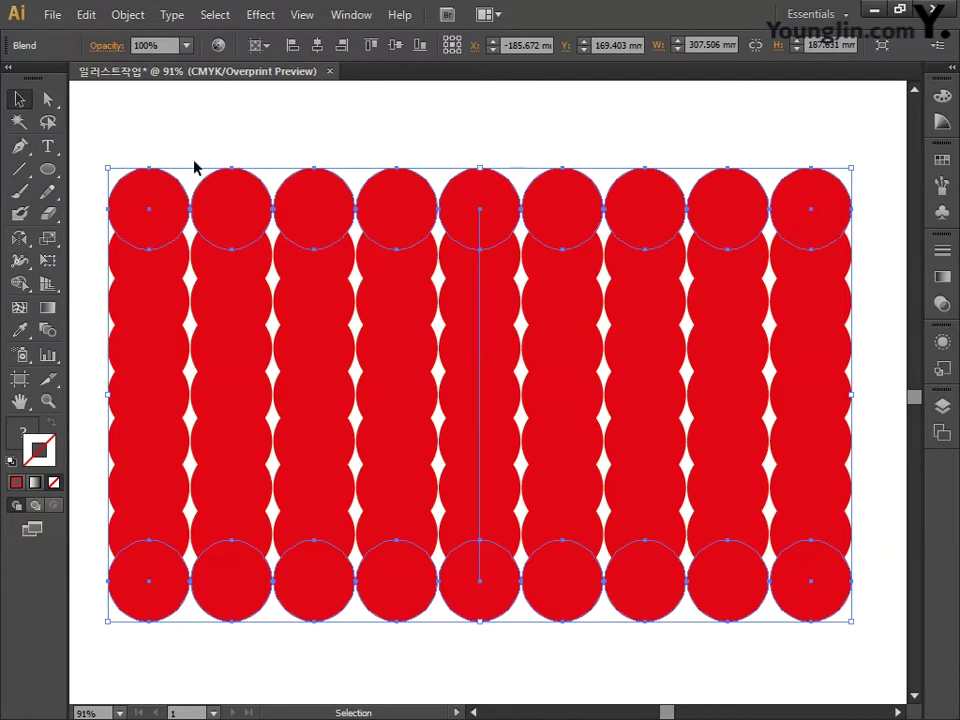
Set the blend between the two rows to Specified Steps spacing with 3 steps
left_click(128, 15)
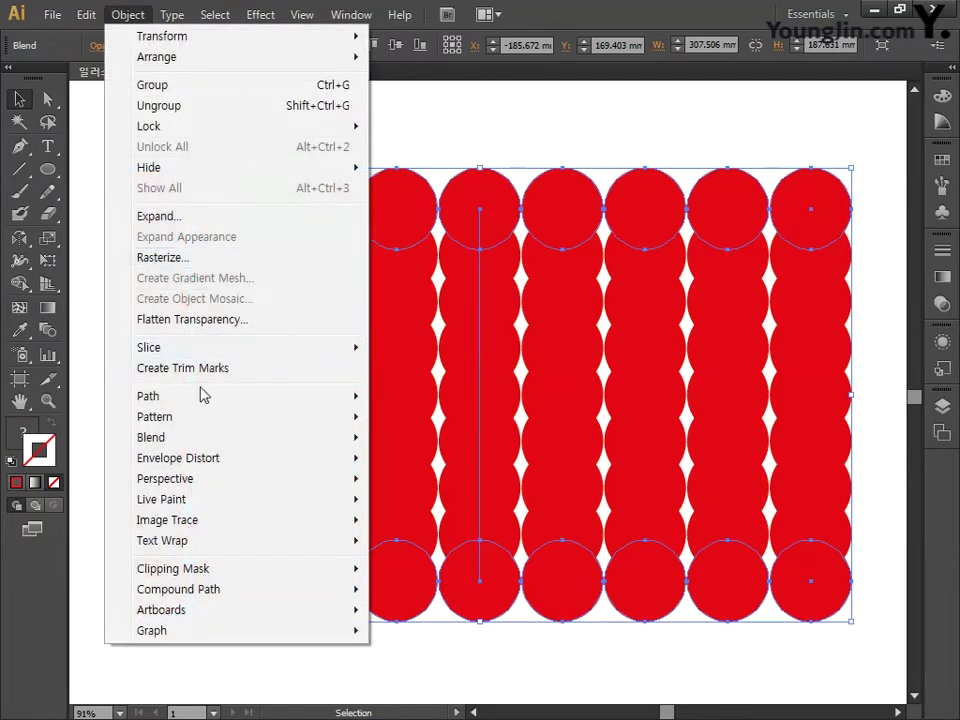
mouse_move(206, 437)
left_click(411, 488)
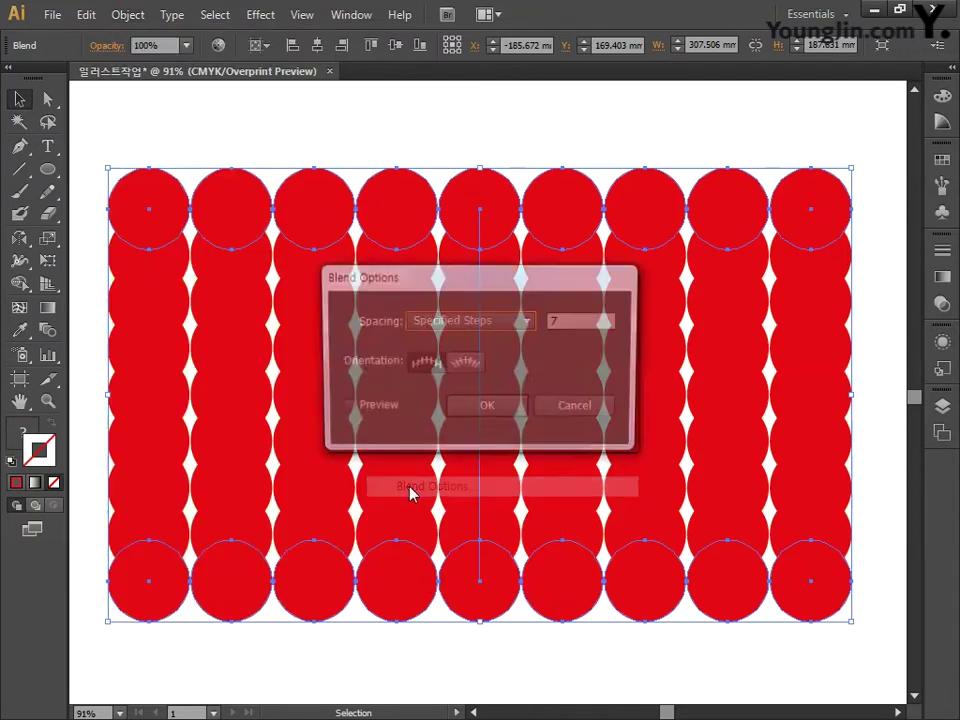
double_click(573, 324)
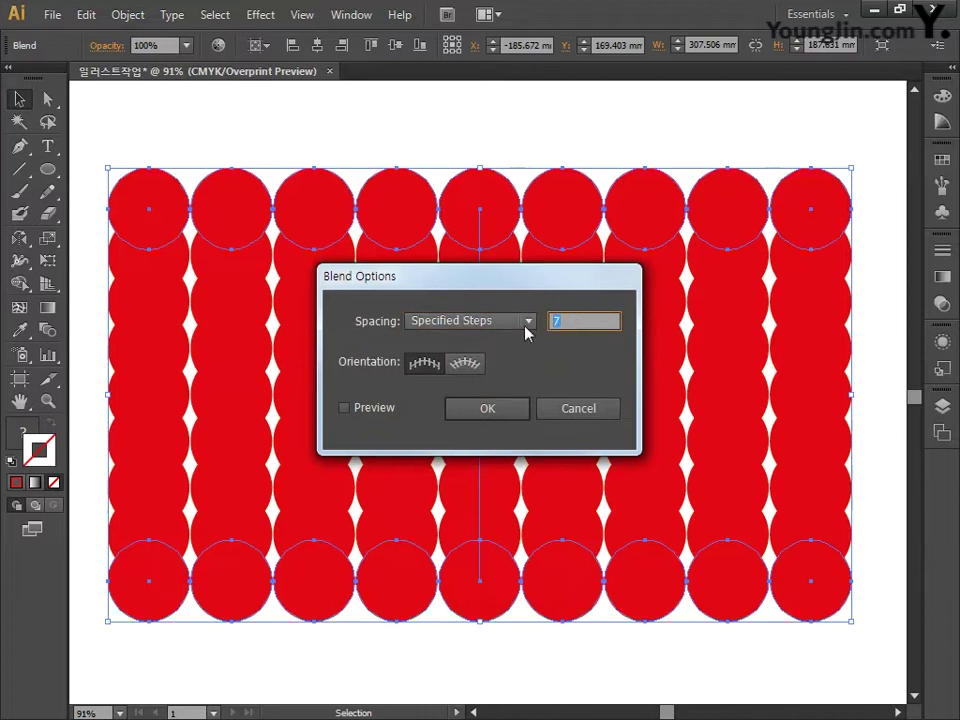
type("3")
left_click(487, 408)
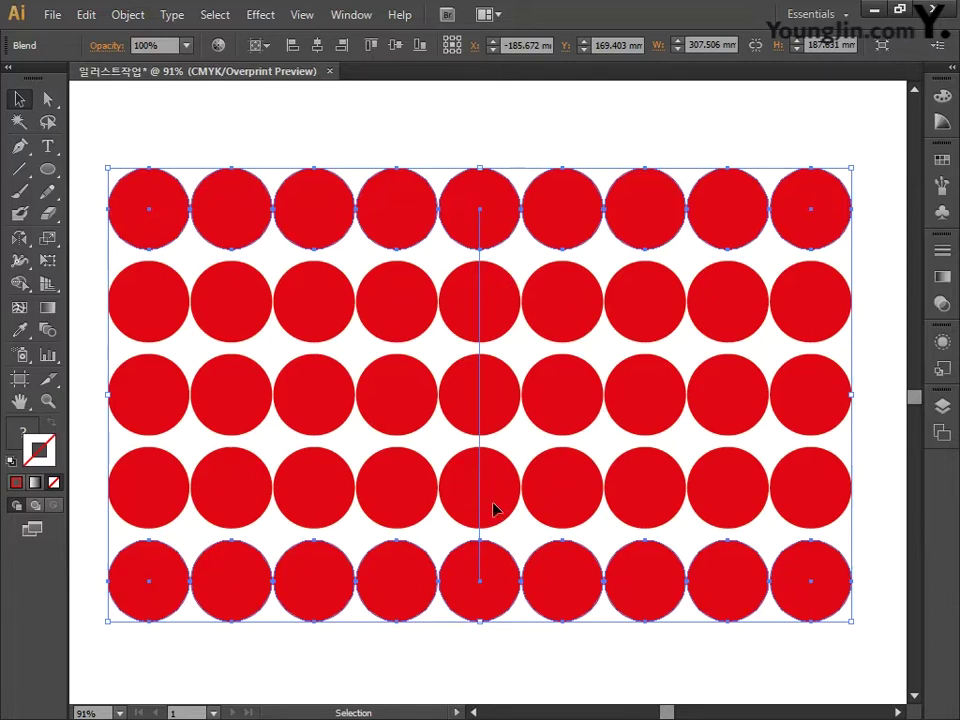
Move only the blend's bottom row straight up until all the rows of circles sit almost touching each other
left_click(47, 99)
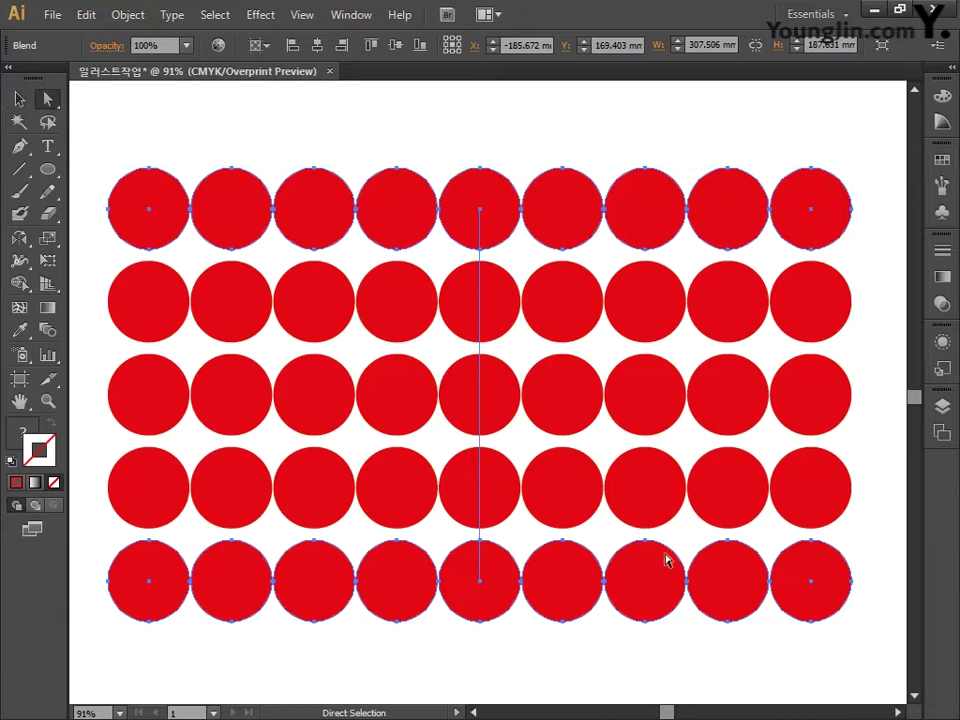
left_click_drag(857, 642, 96, 542)
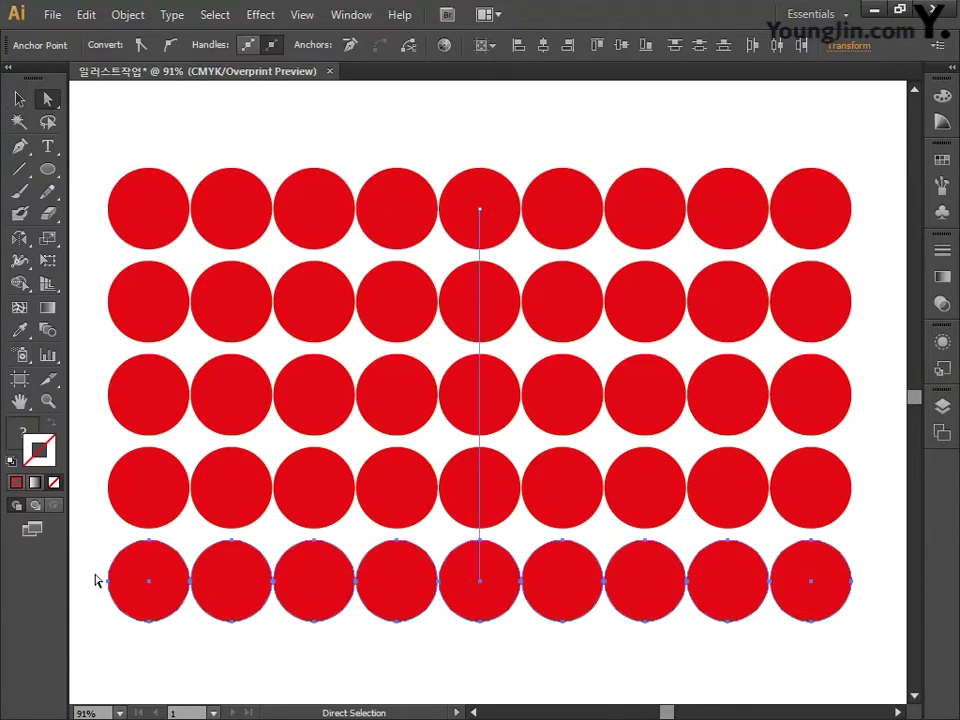
key("shift+Up")
key("shift+Up")
key("shift+Up")
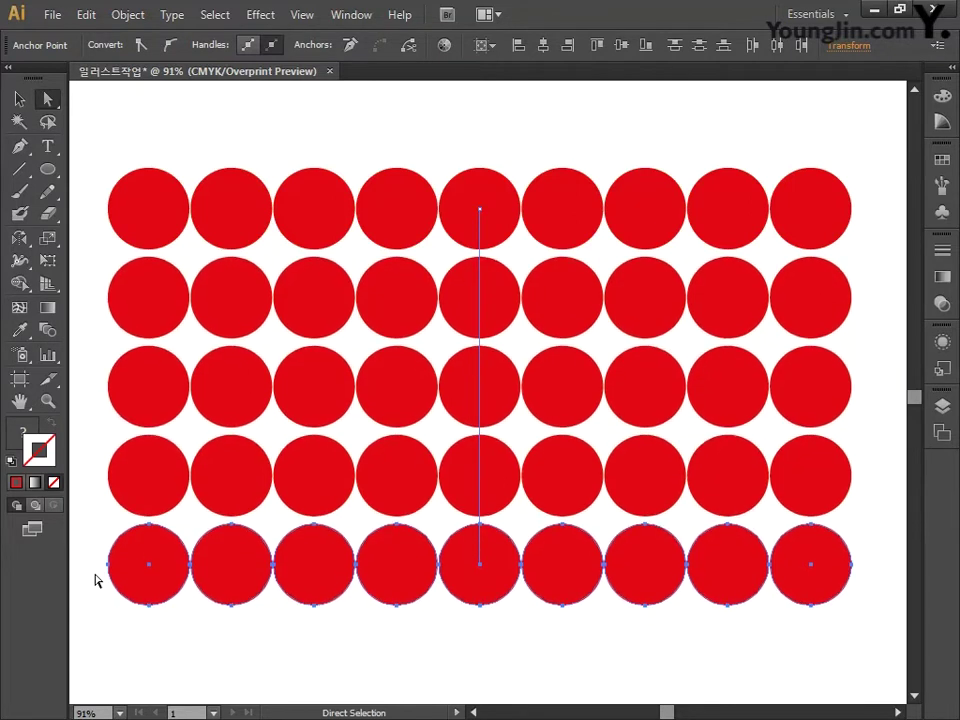
key("shift+Up")
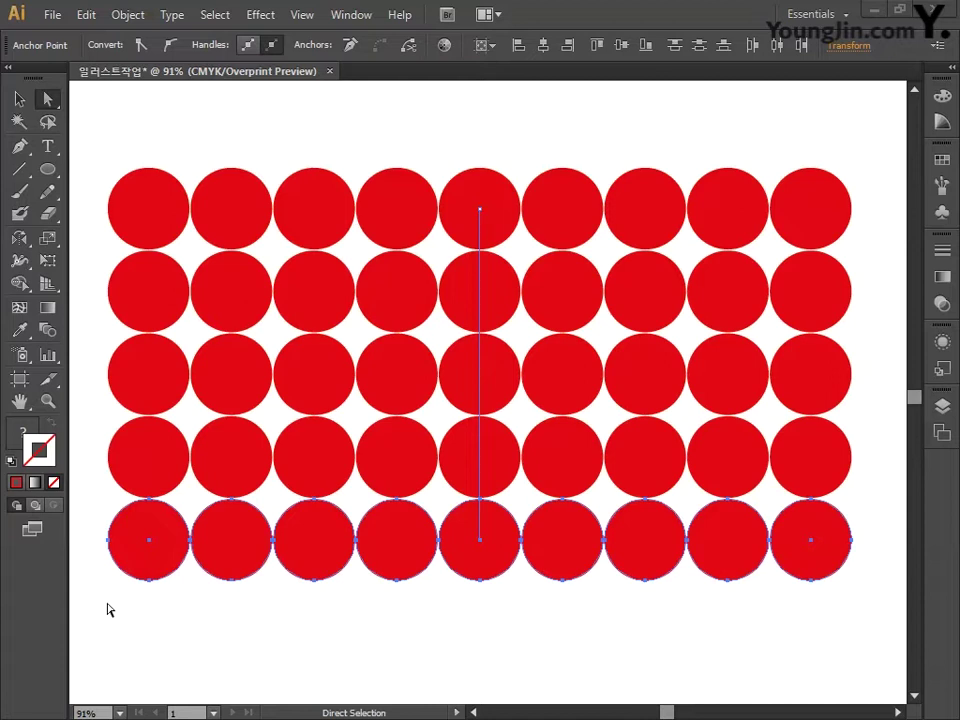
Show the grid and turn on Snap to Grid over an empty area beside the circles
key("space")
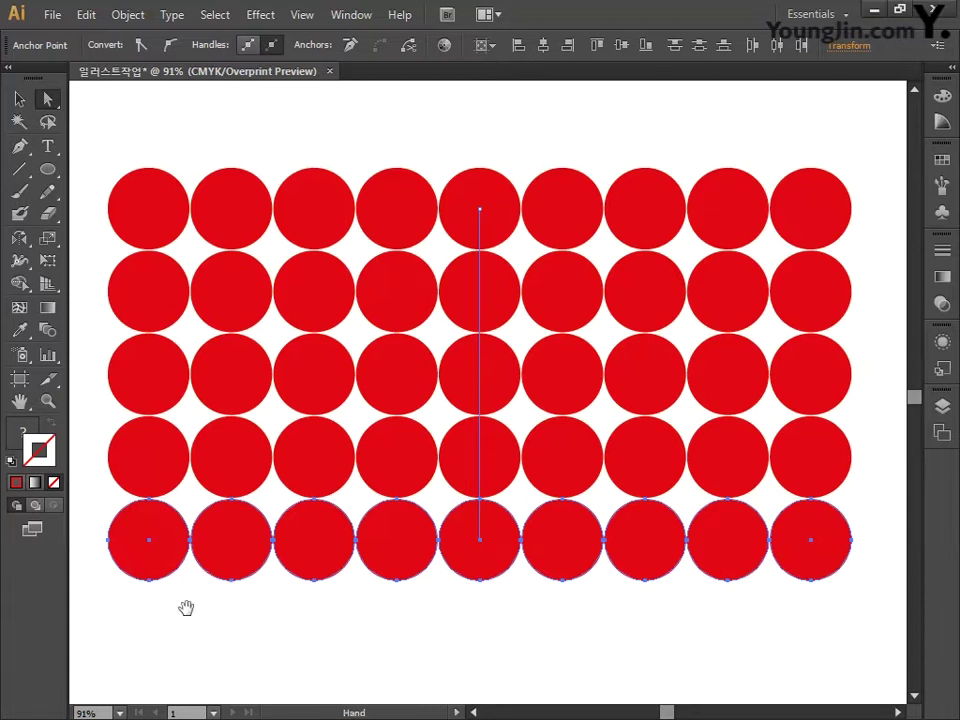
left_click_drag(236, 611, 658, 611)
left_click_drag(335, 609, 606, 606)
left_click_drag(221, 601, 489, 600)
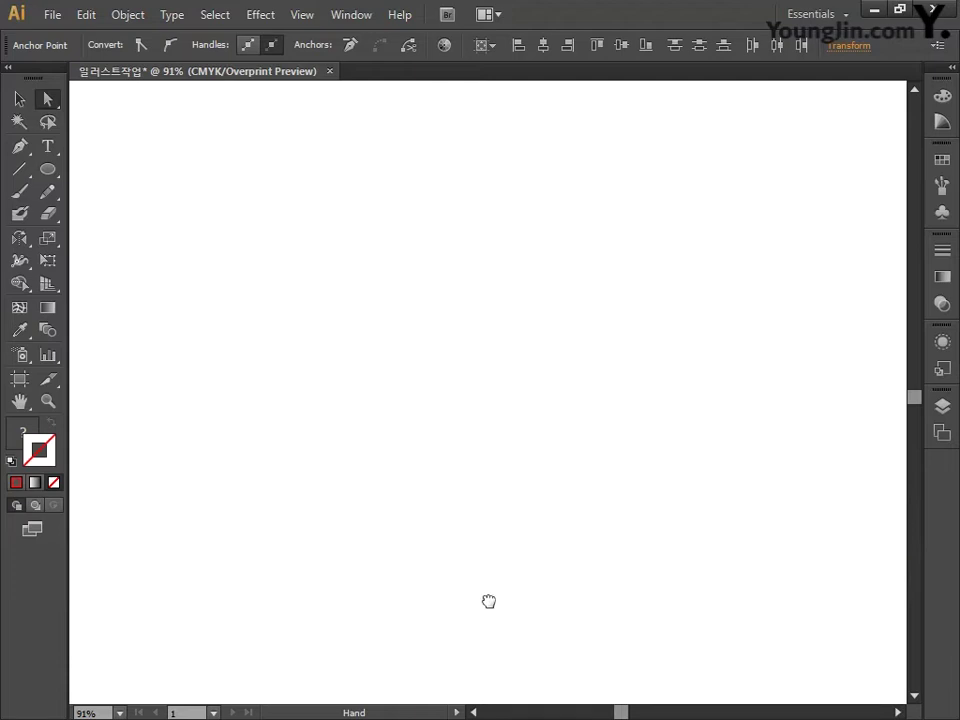
left_click(303, 15)
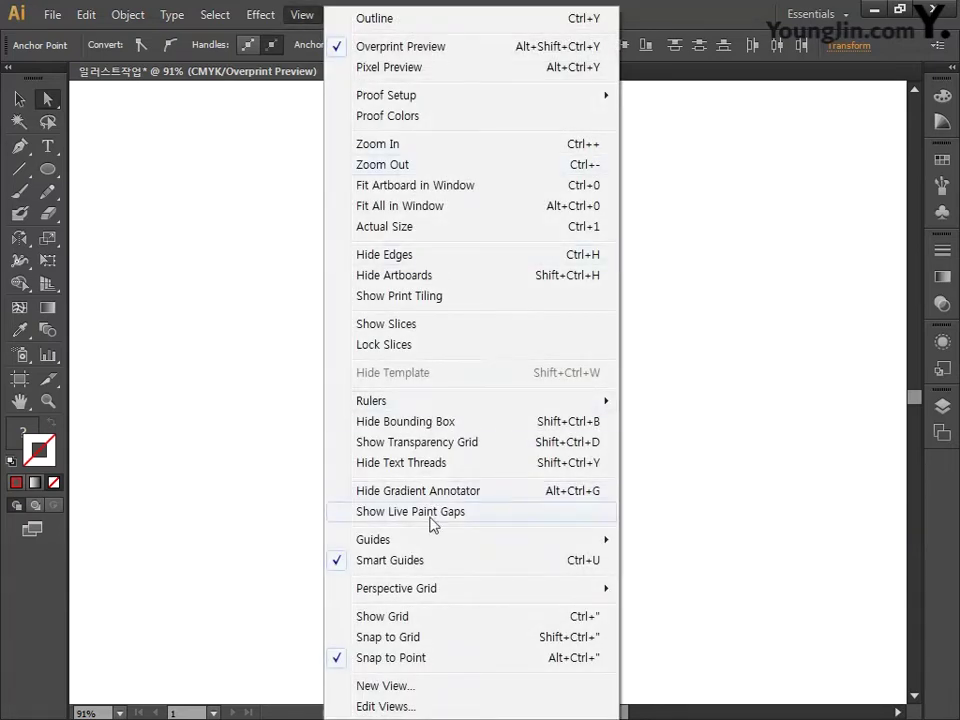
left_click(416, 620)
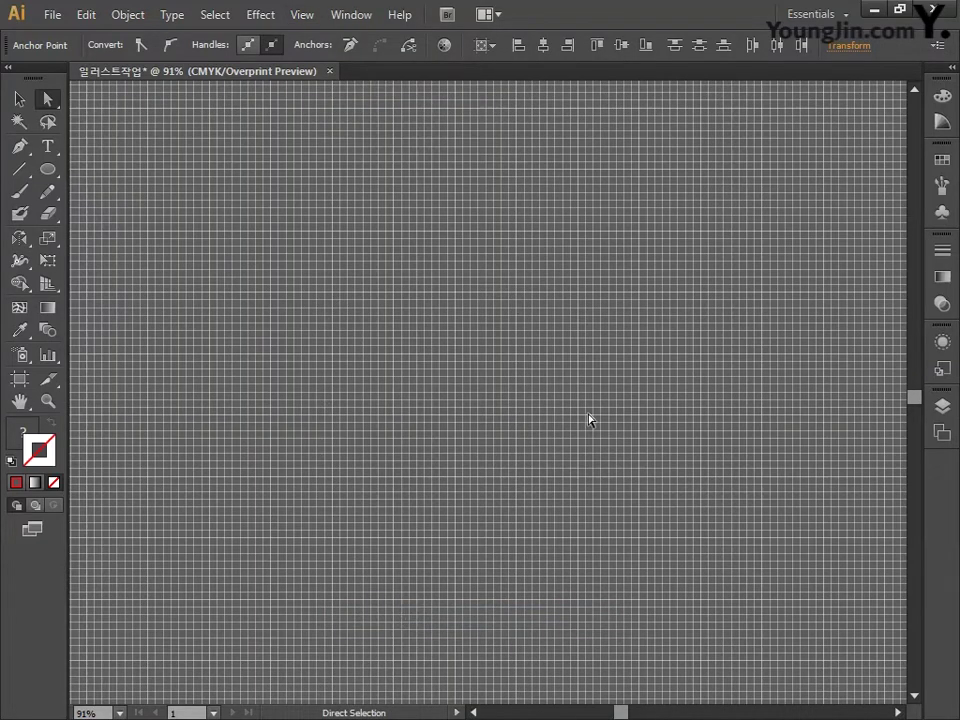
left_click(301, 14)
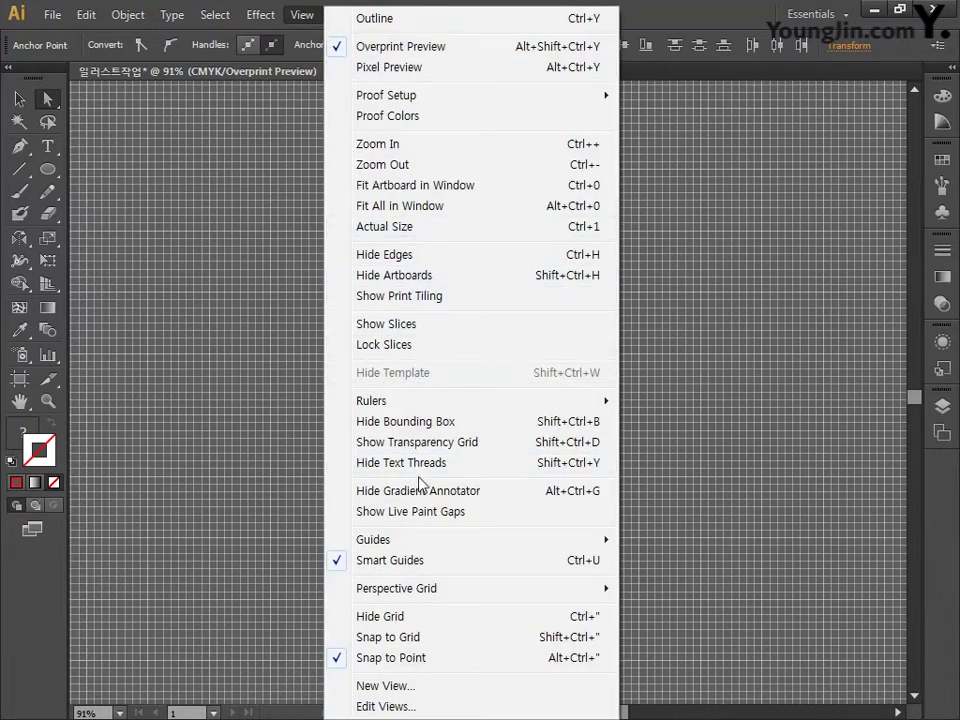
left_click(421, 639)
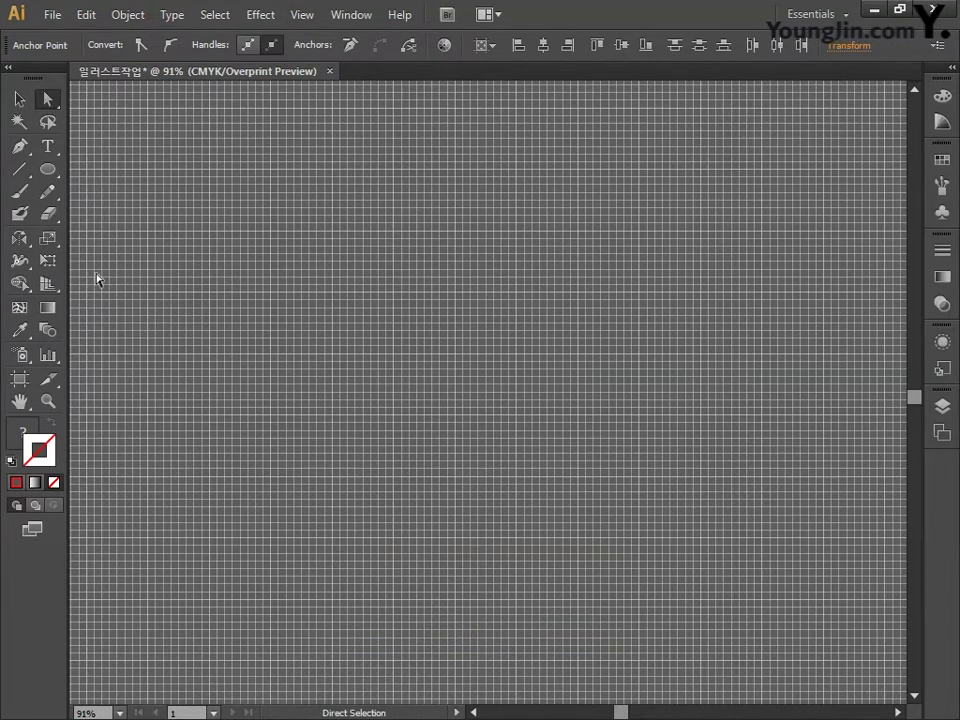
Draw a large red circle with the Ellipse tool, snapped to the grid in the empty area
left_click(52, 171)
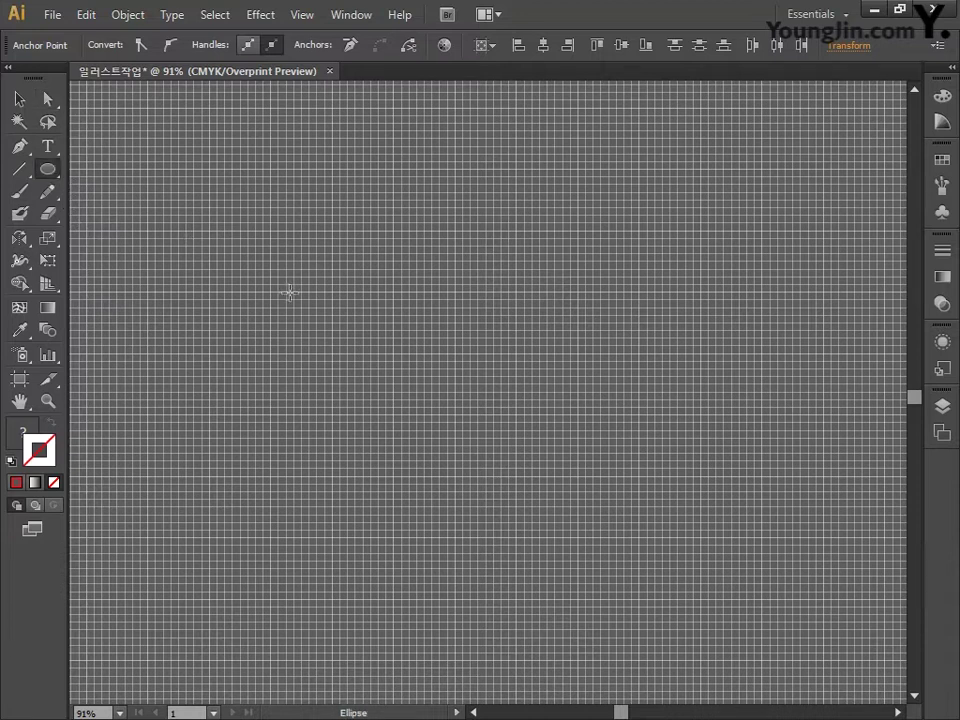
mouse_move(236, 215)
left_mouse_down()
mouse_move(401, 373)
mouse_move(600, 536)
mouse_move(641, 553)
mouse_move(647, 527)
mouse_move(669, 525)
mouse_move(660, 512)
left_mouse_up()
key("space")
left_click_drag(480, 419, 497, 409)
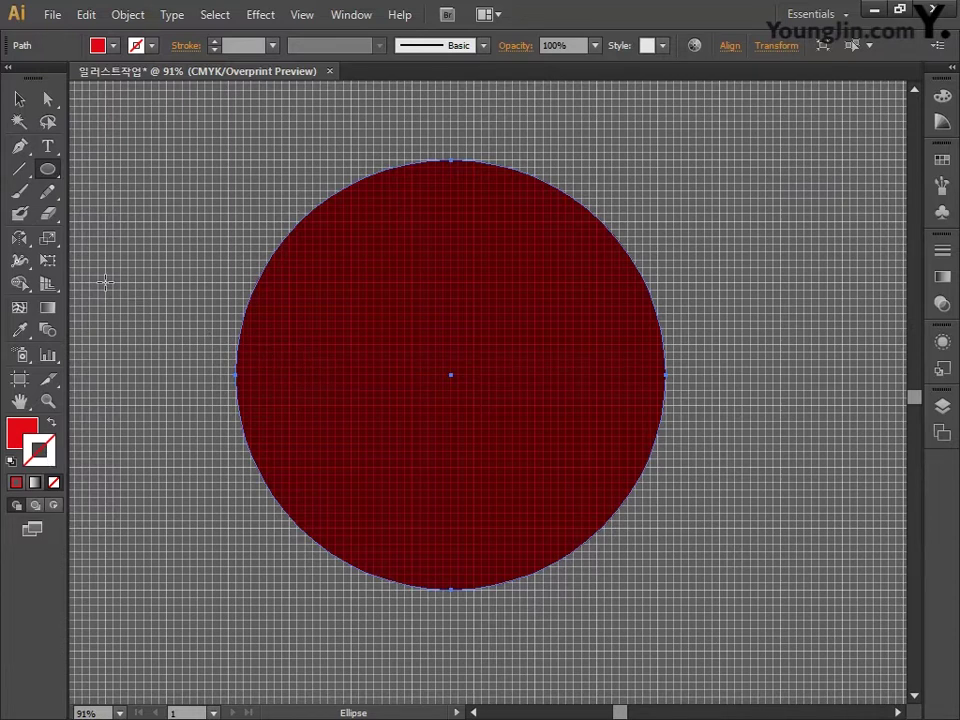
Make a concentric copy of the large circle scaled uniformly to 70%
left_click(48, 240)
double_click(48, 240)
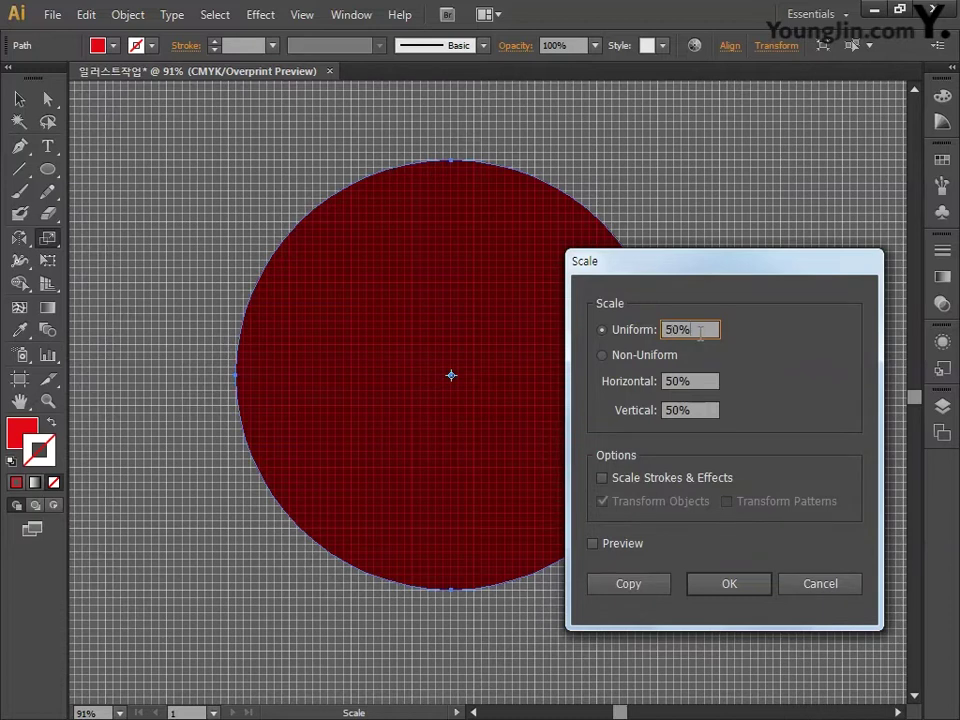
type("70")
left_click(650, 588)
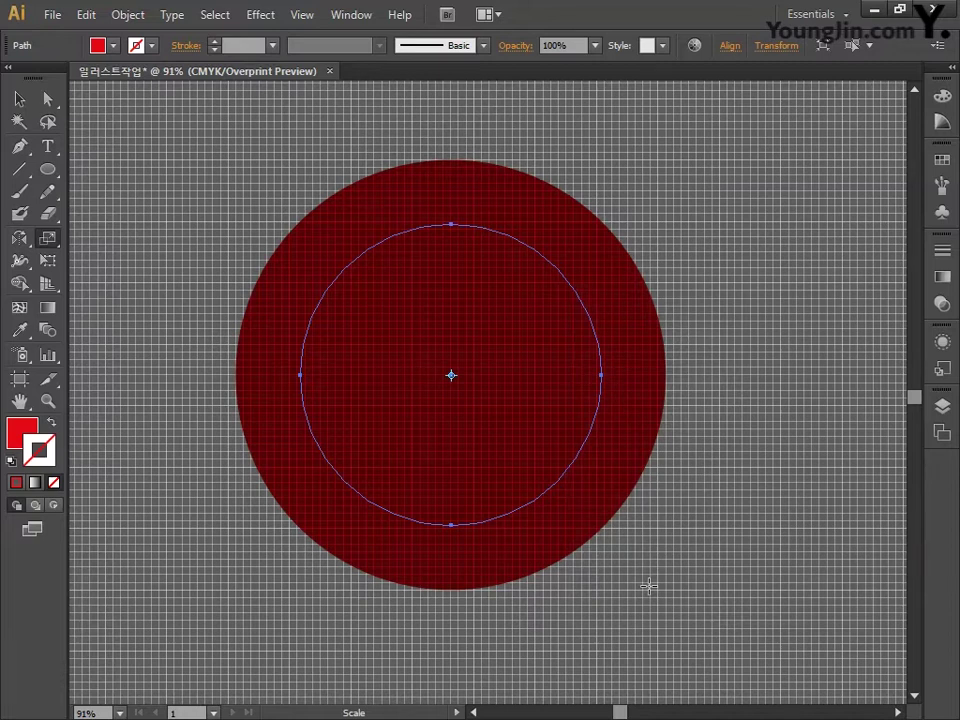
Select both concentric circles and subtract the inner one with Pathfinder's Minus Front to form a ring
left_click(20, 98)
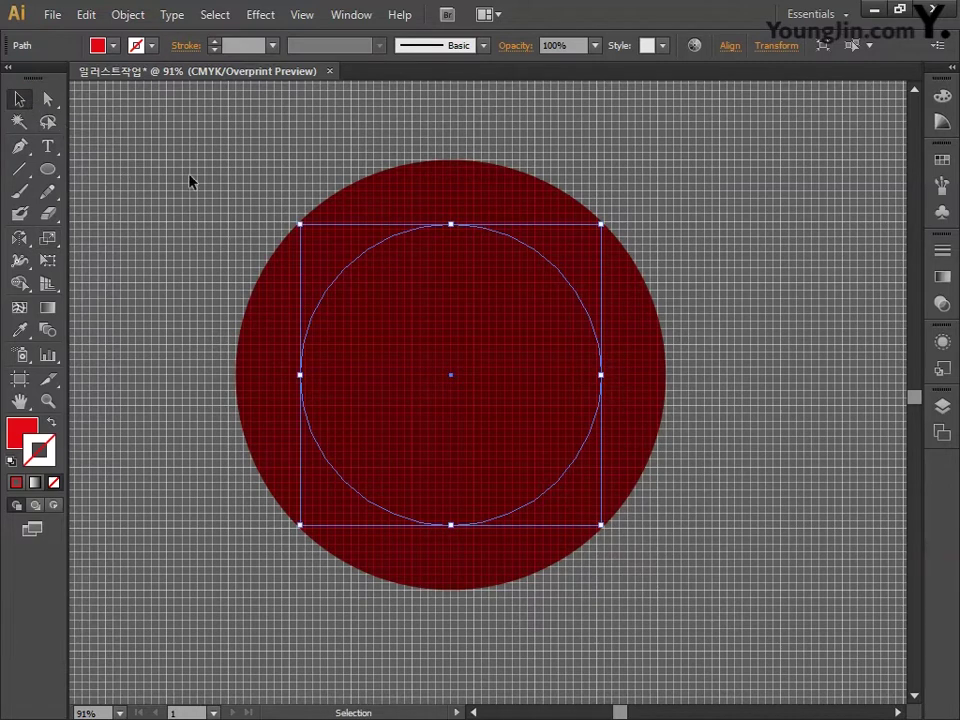
left_click_drag(191, 180, 461, 426)
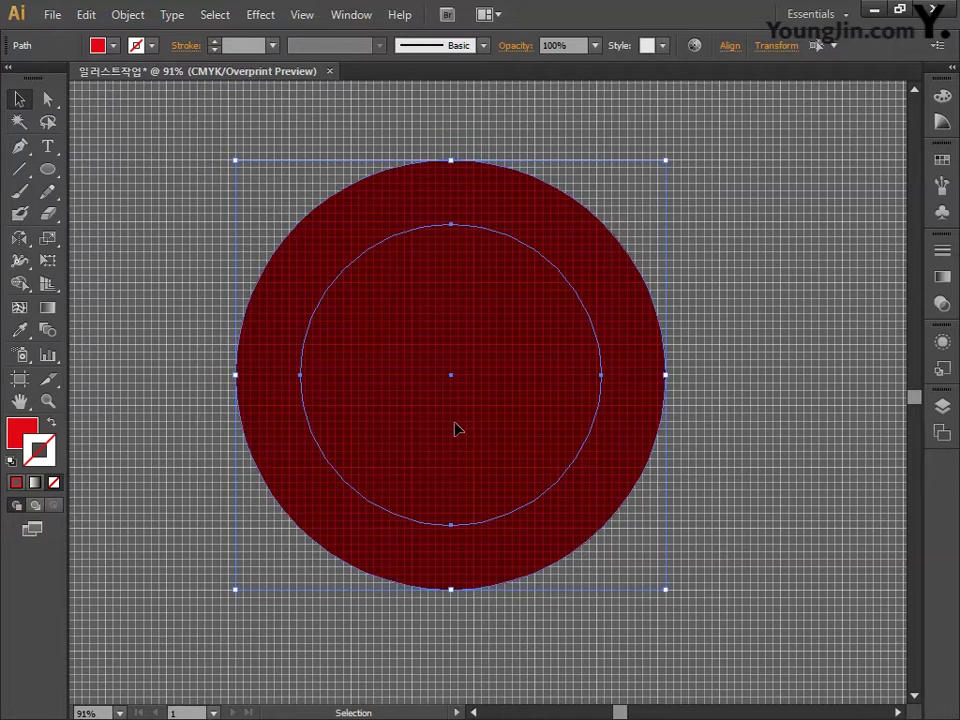
left_click(350, 15)
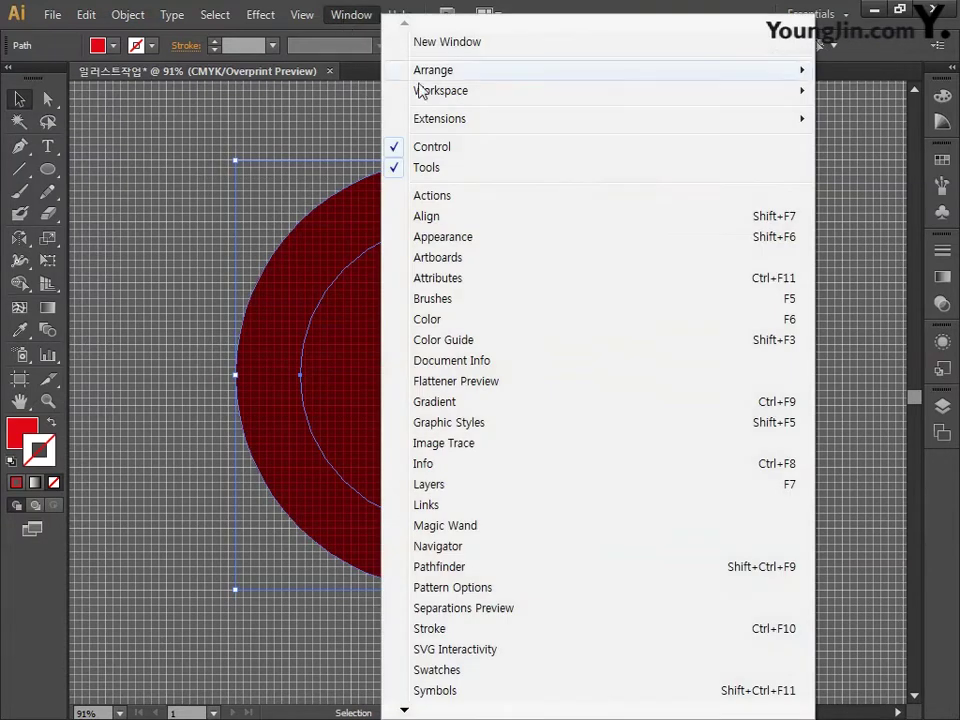
left_click(467, 568)
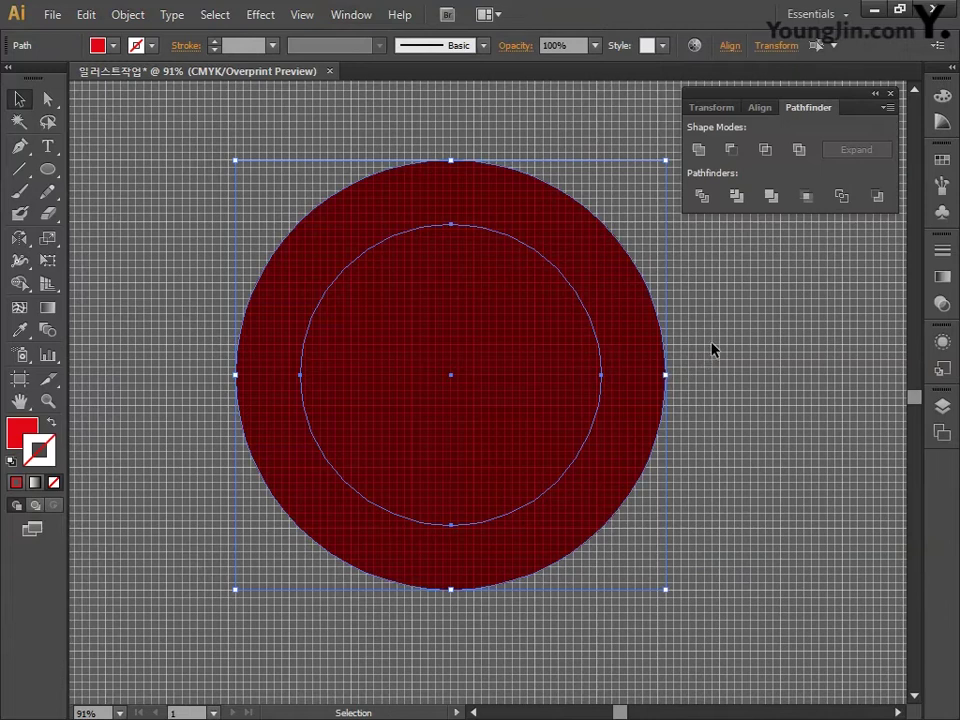
left_click(737, 153)
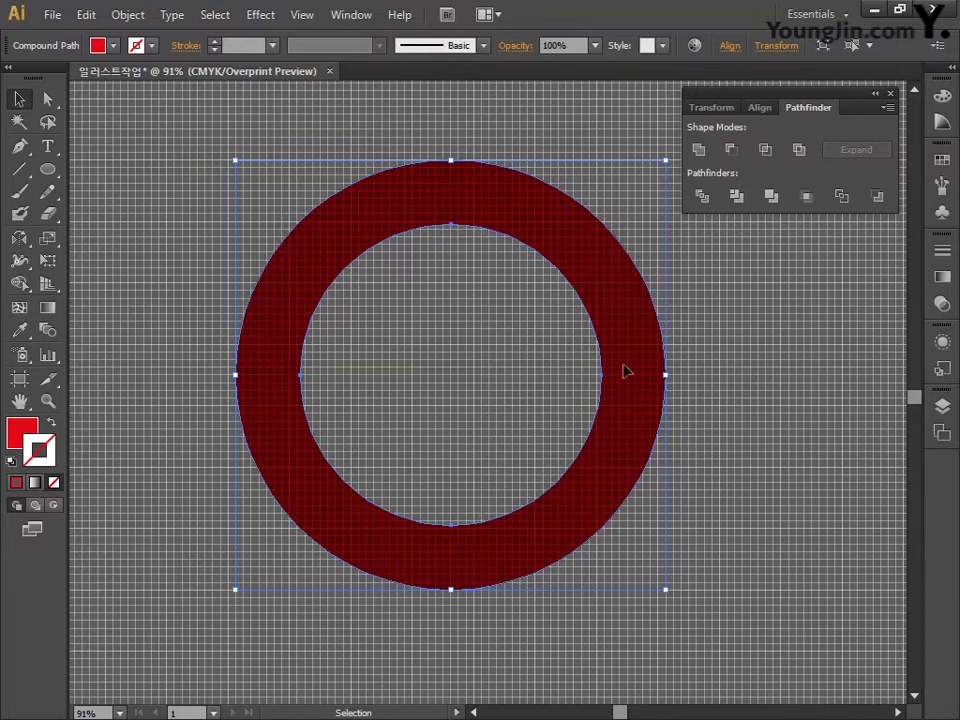
Draw a rectangle as wide as the ring across its top edge and unite it with the ring
left_click_drag(47, 169, 104, 174)
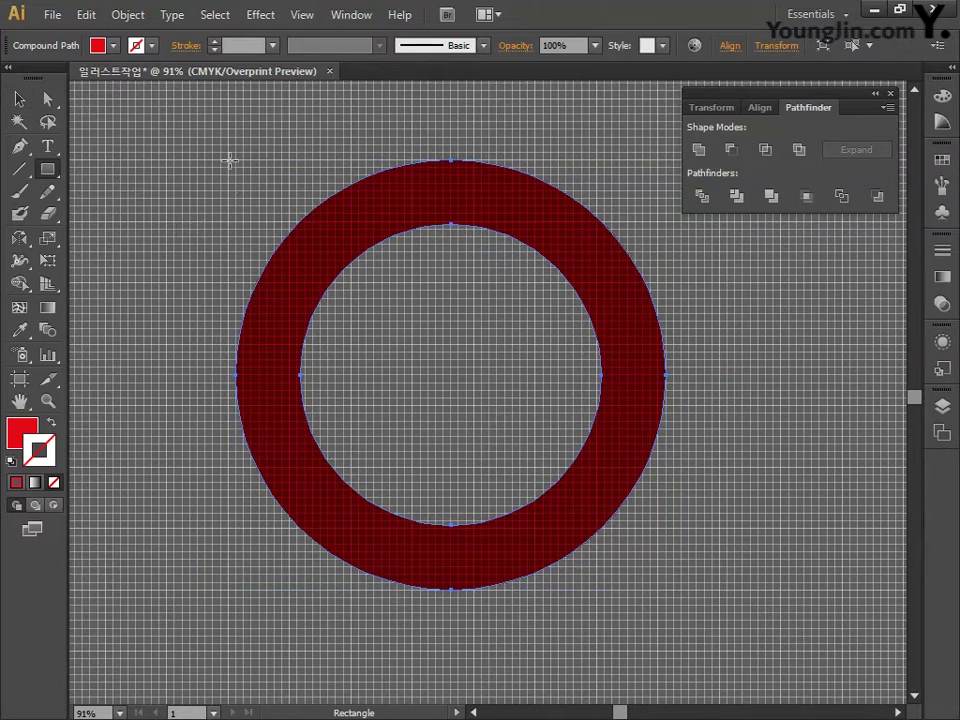
left_click_drag(233, 160, 666, 221)
key("v")
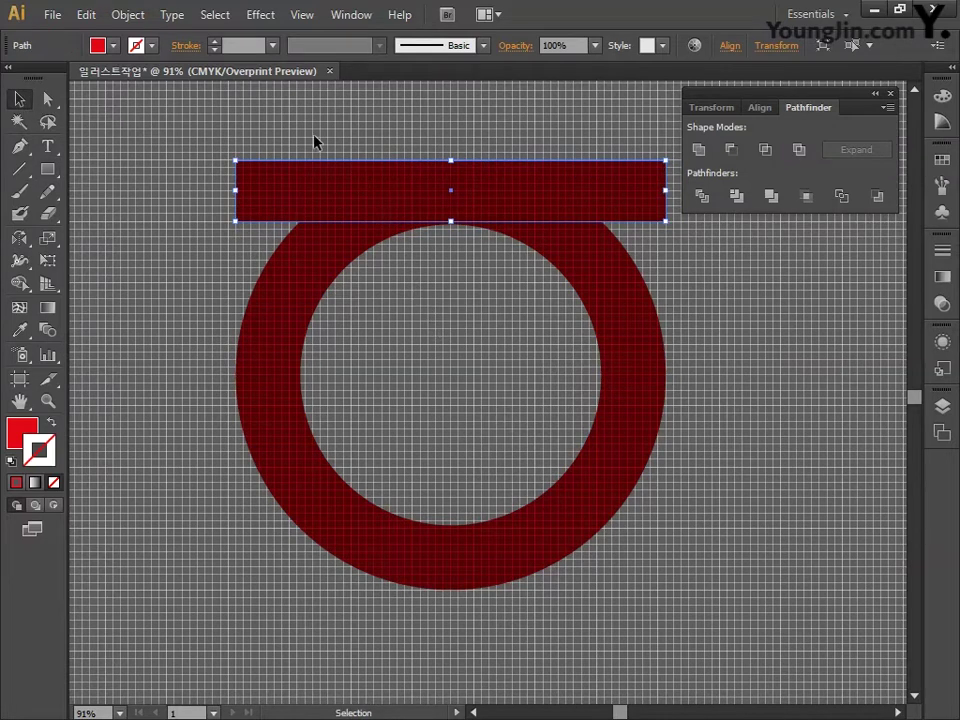
key("ctrl+a")
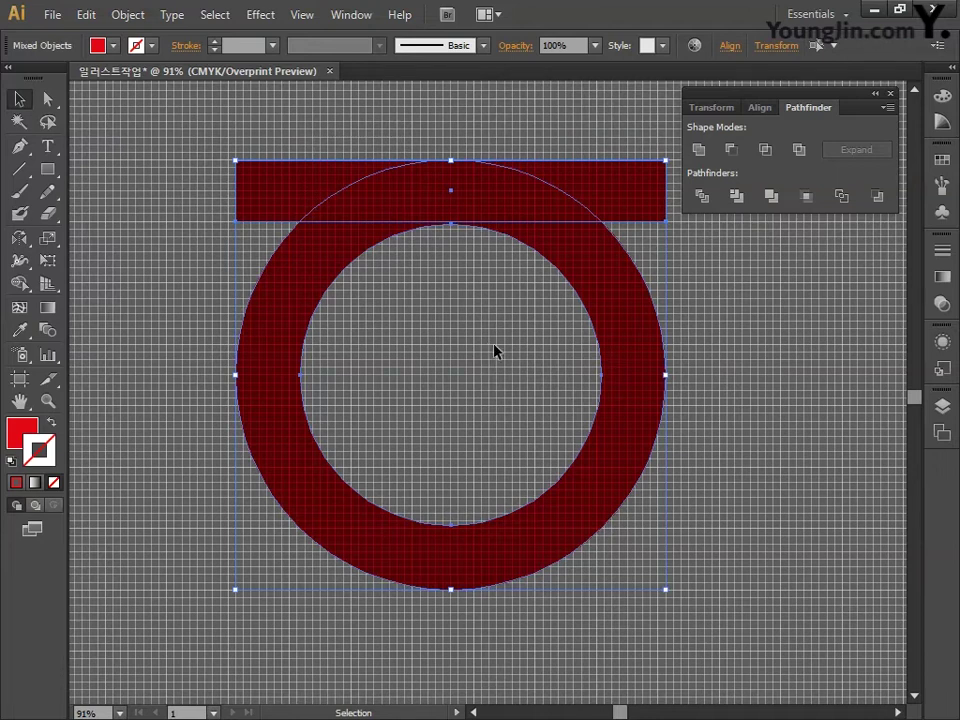
left_click(699, 150)
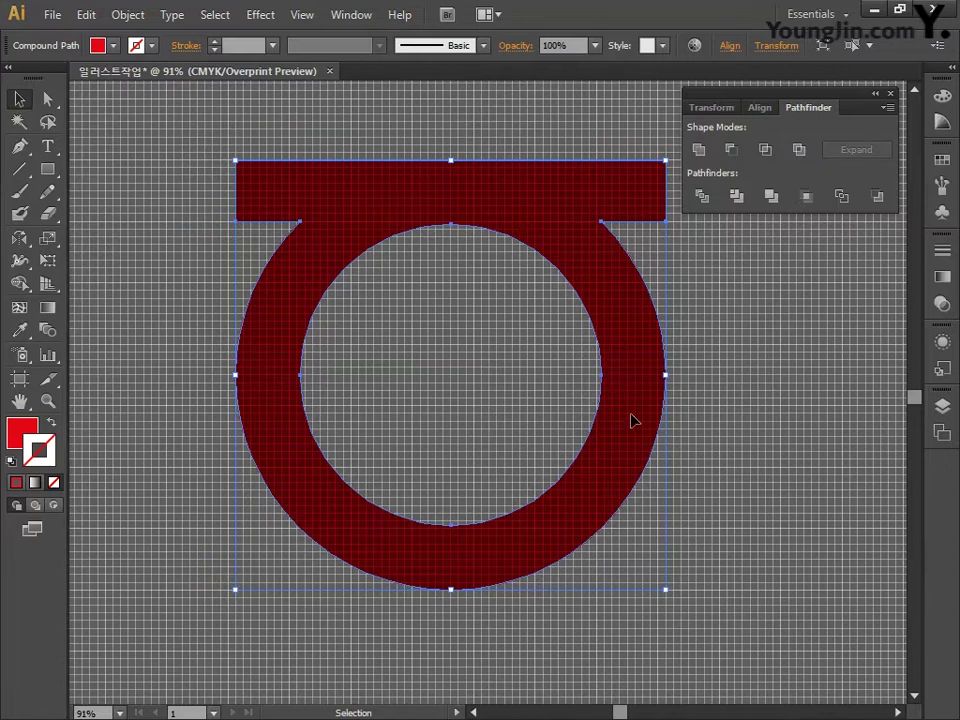
Draw one-grid-square-thick rectangles: a vertical strip through the whole shape's centre and a short horizontal strip across the ring's left side
key("m")
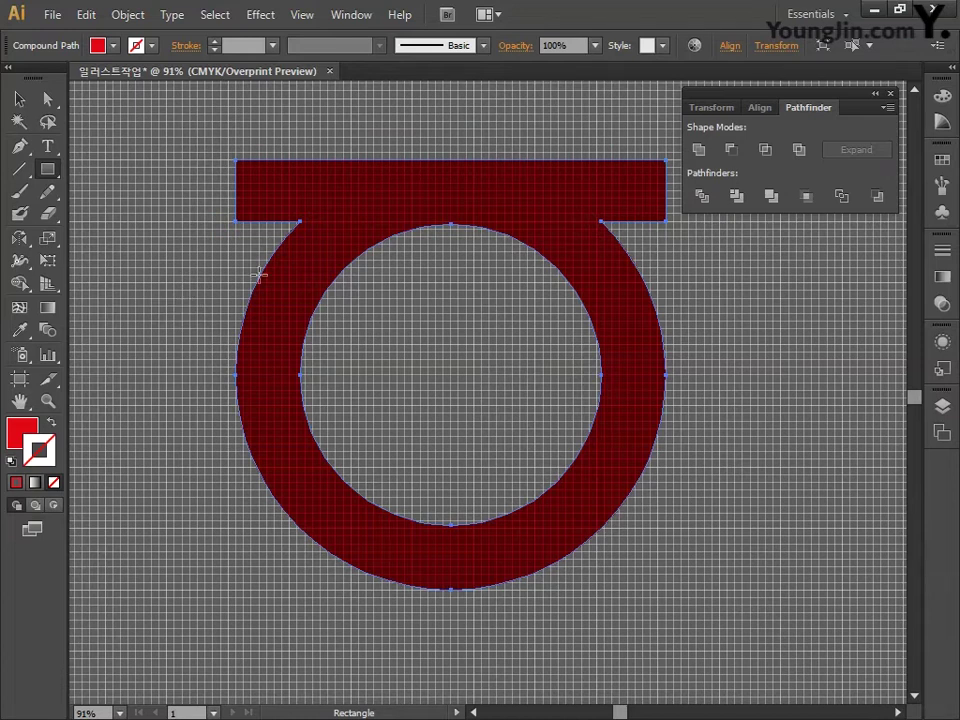
left_click_drag(445, 152, 451, 620)
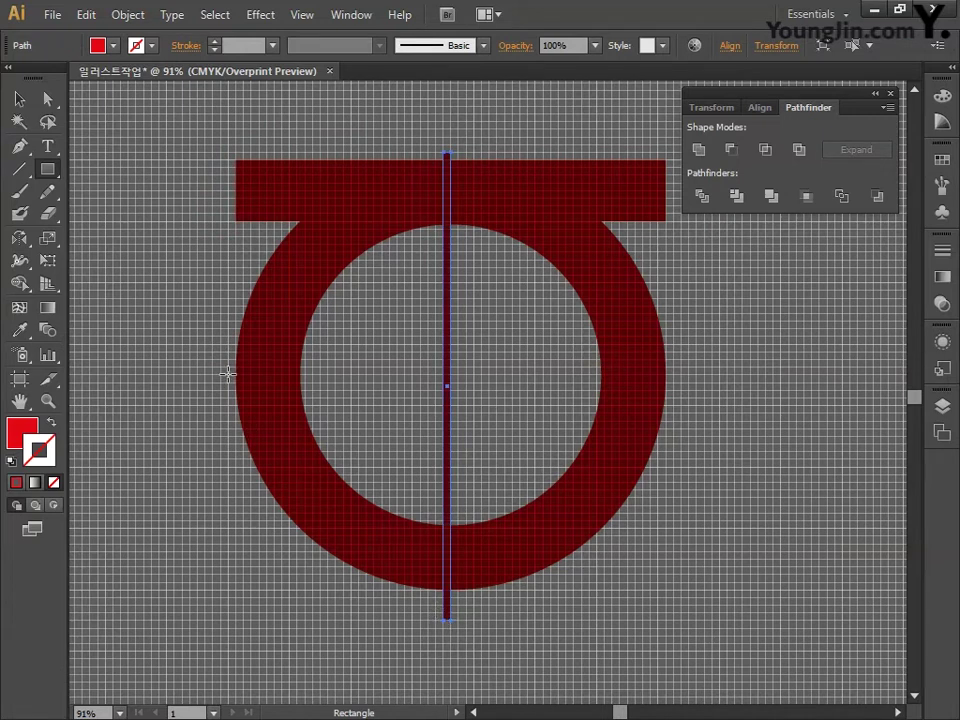
left_click_drag(228, 374, 311, 382)
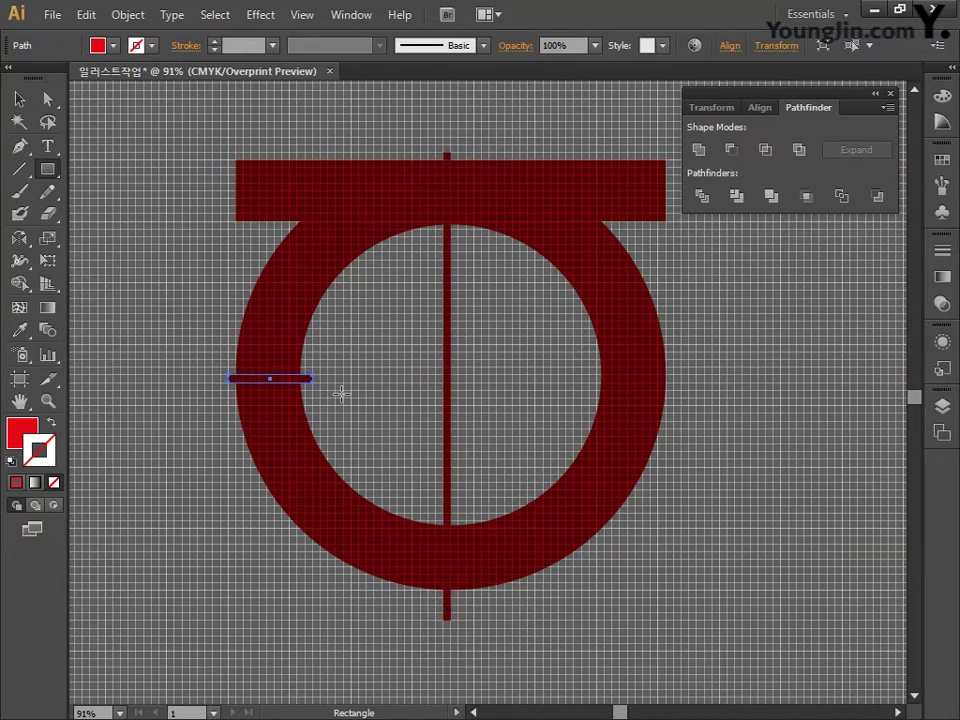
Set alignment to the selection and centre the vertical strip and the ring shape horizontally on each other
left_click(20, 98)
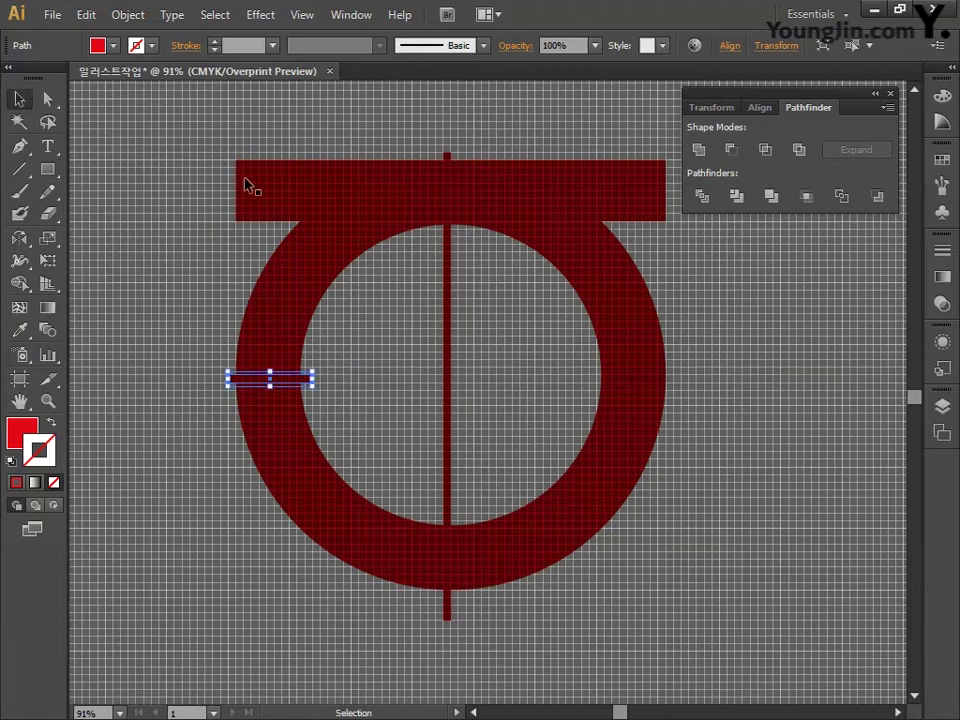
key("ctrl+a")
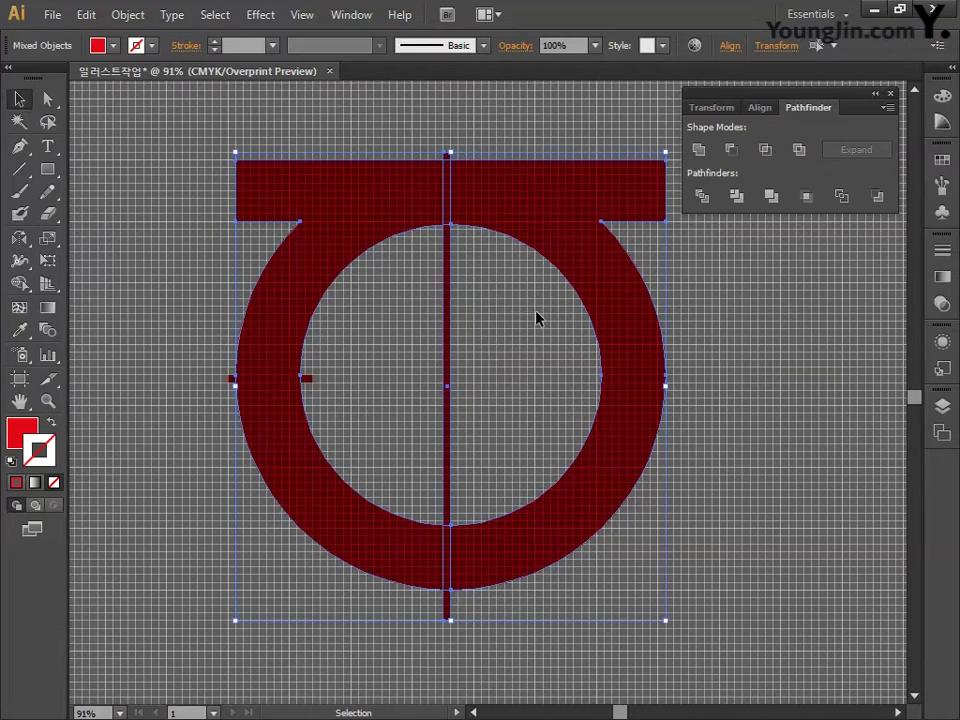
left_click(764, 110)
left_click(874, 257)
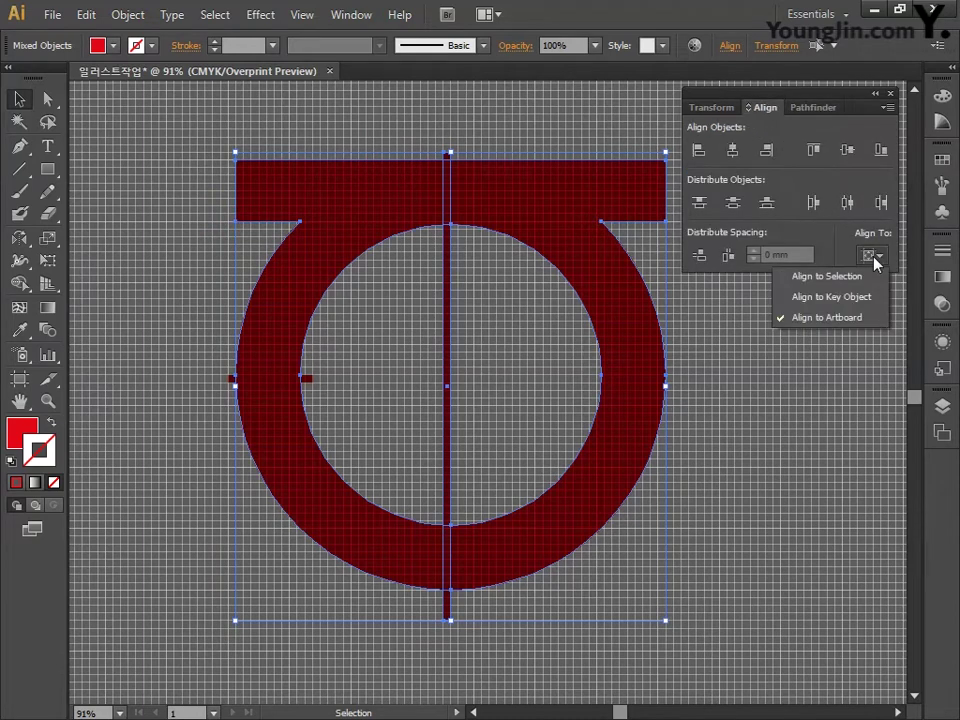
left_click(851, 275)
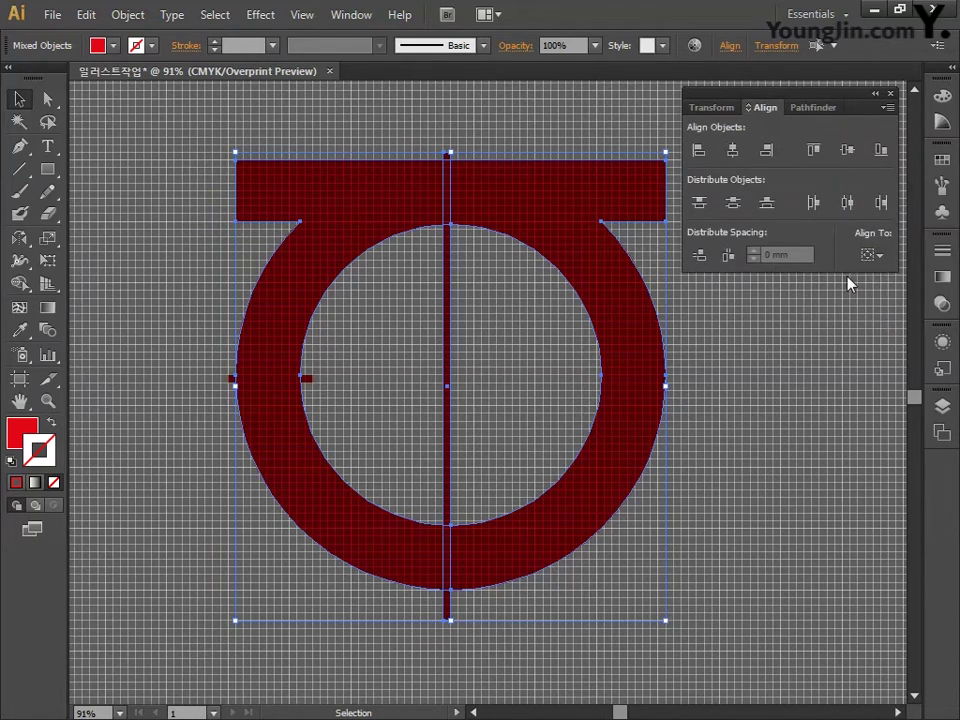
left_click(734, 152)
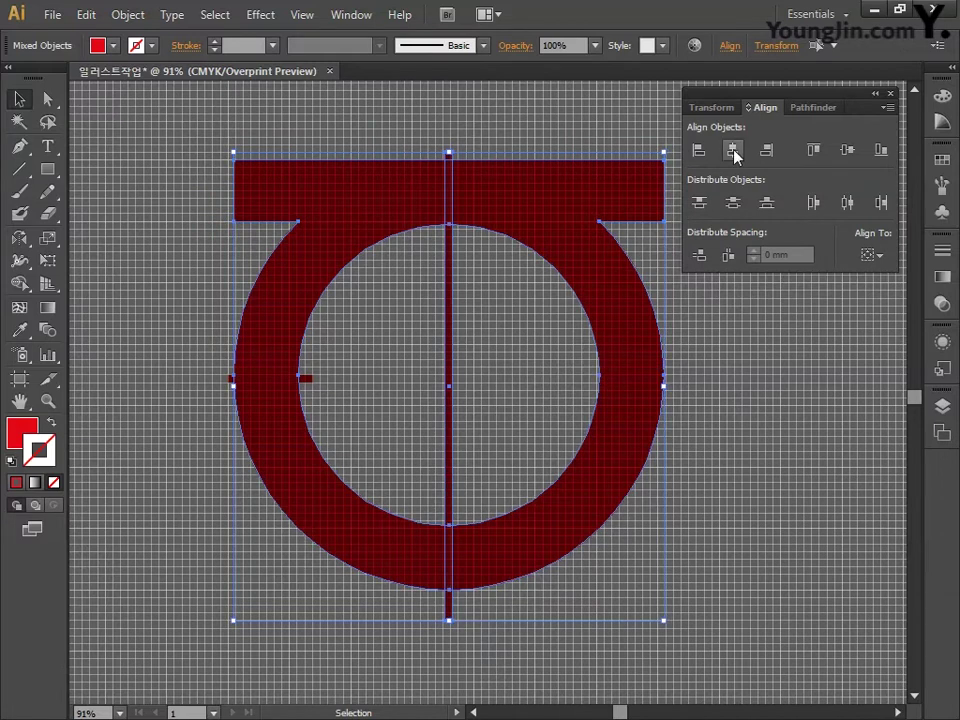
Centre the short horizontal strip and the ring shape vertically on each other
left_click_drag(196, 302, 343, 427)
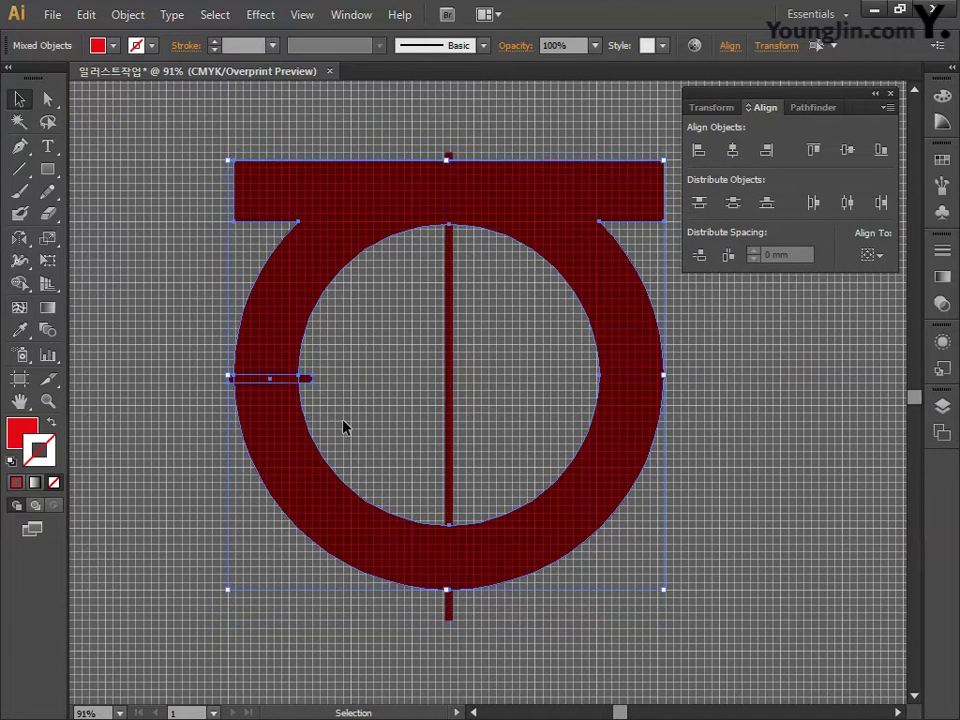
left_click(847, 150)
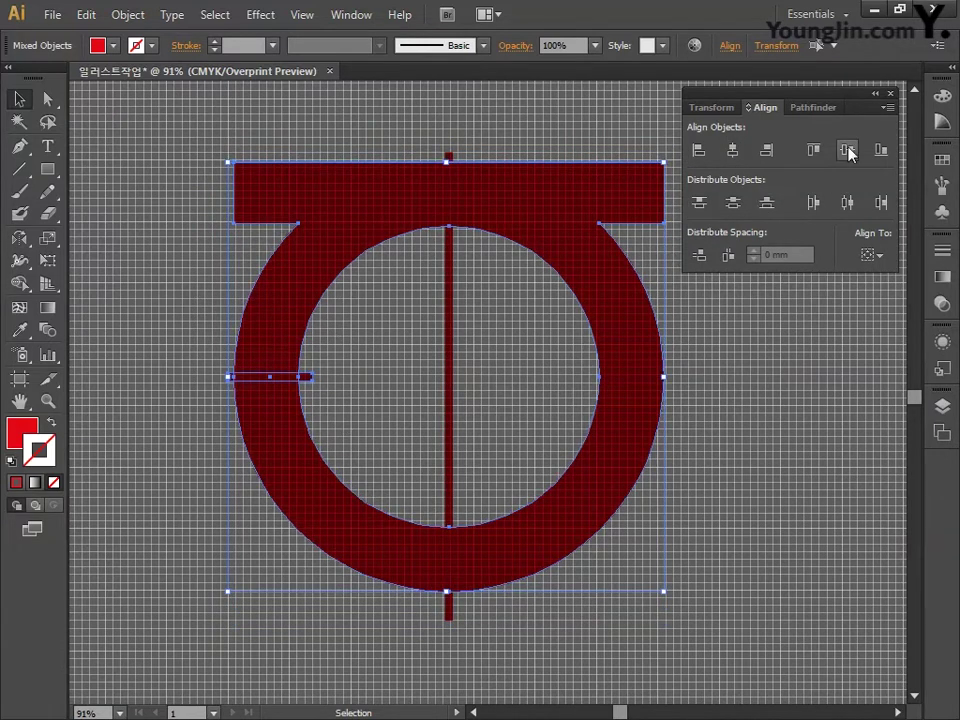
left_click(743, 341)
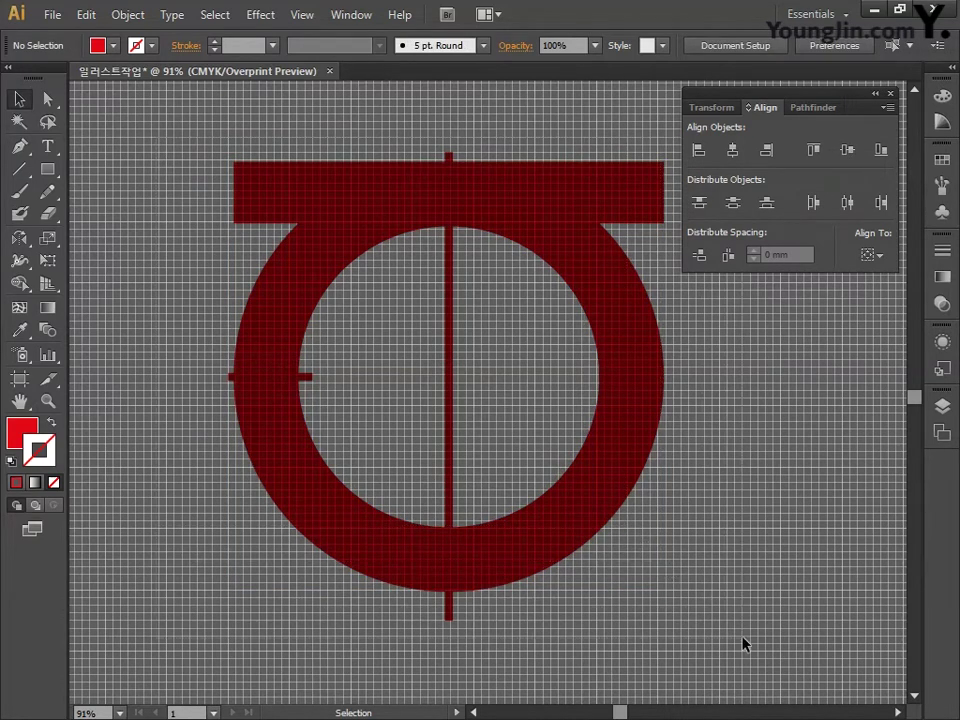
Select all the artwork and cut both strips out of the ring shape with Pathfinder's Minus Front
key("ctrl+a")
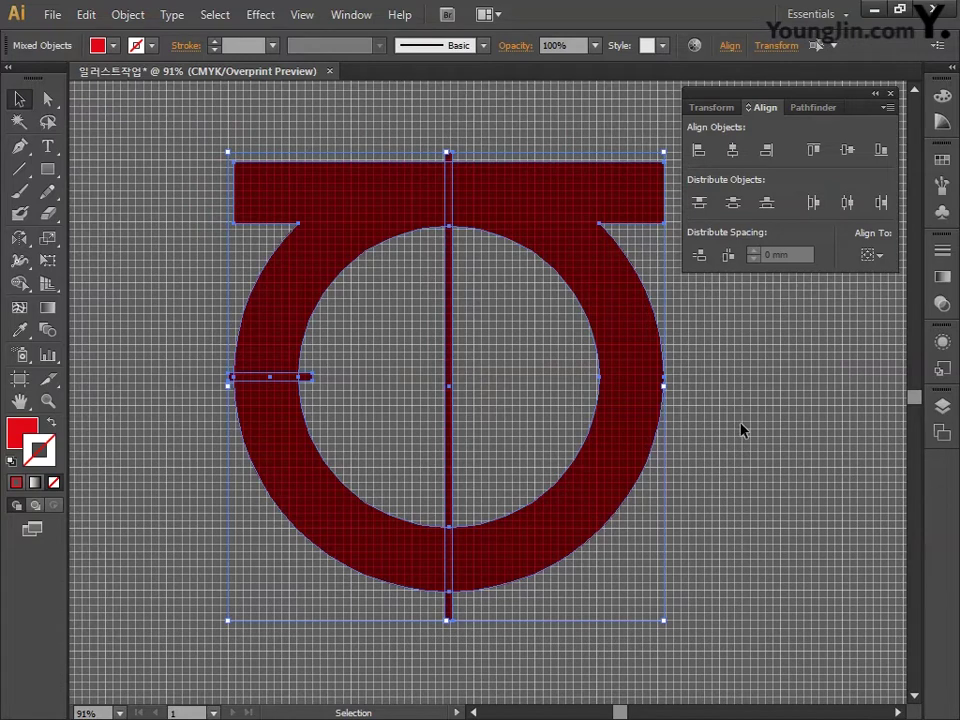
left_click(806, 108)
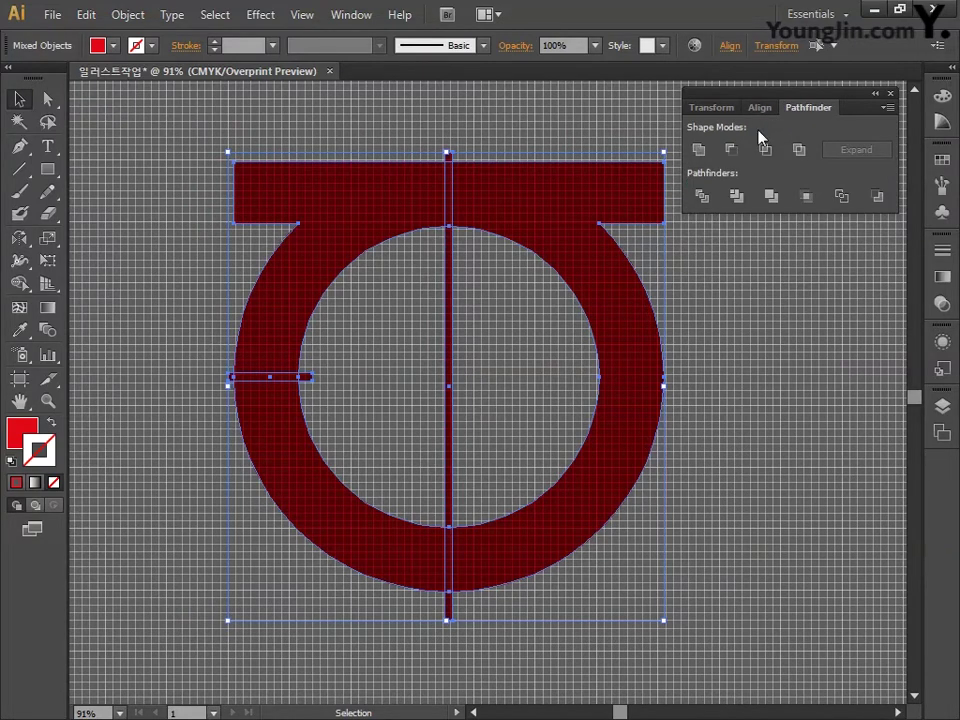
left_click(731, 151)
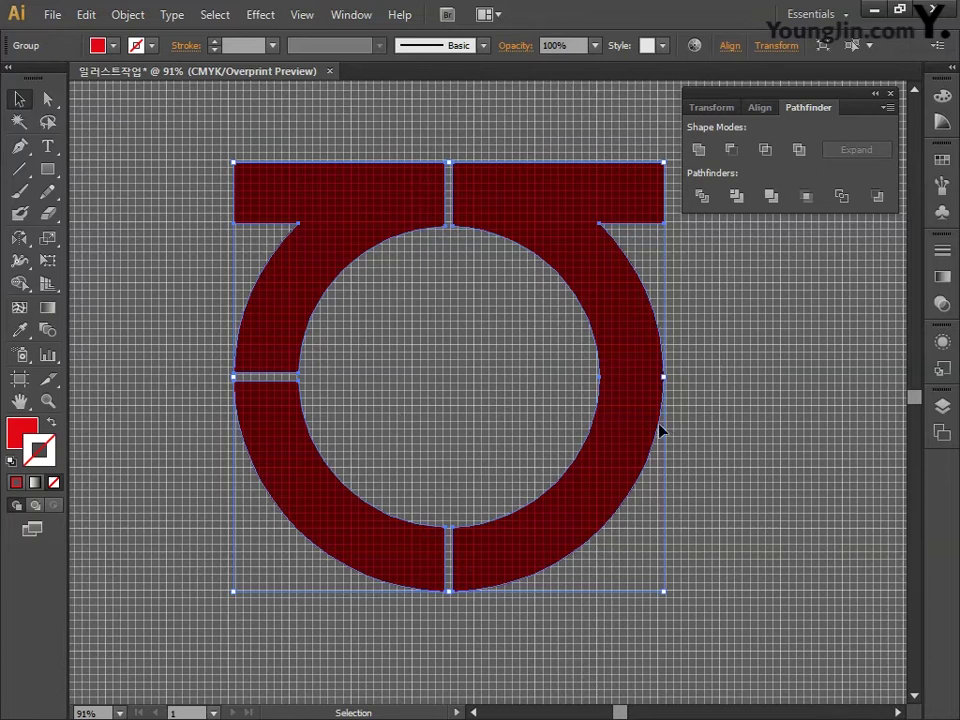
Delete the right half of the divided ring shape, leaving the two left pieces
left_click(48, 100)
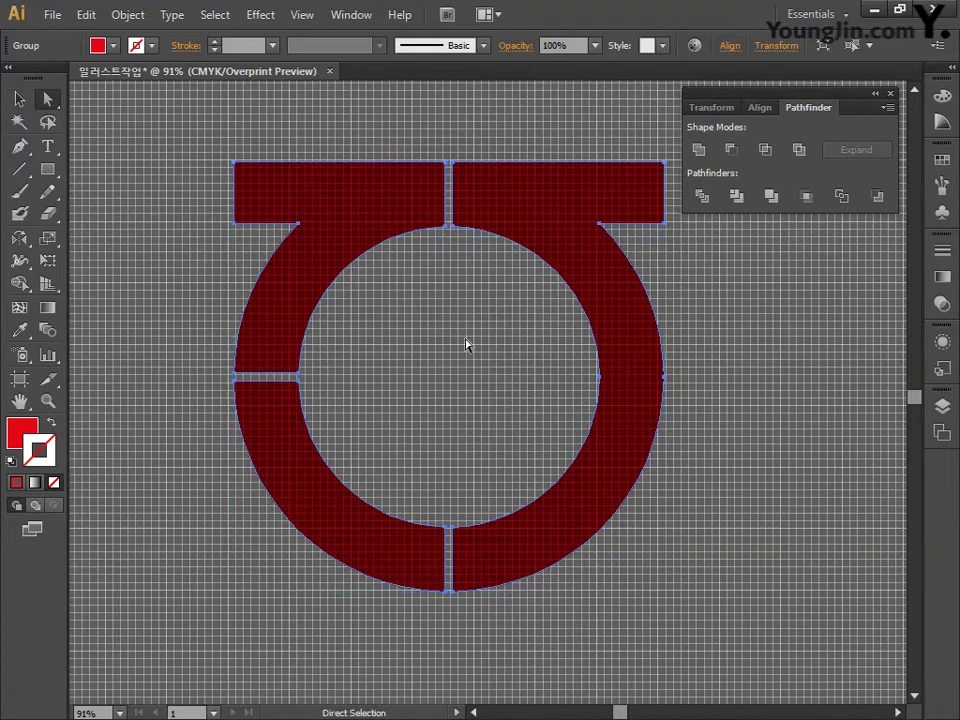
left_click_drag(703, 598, 525, 294)
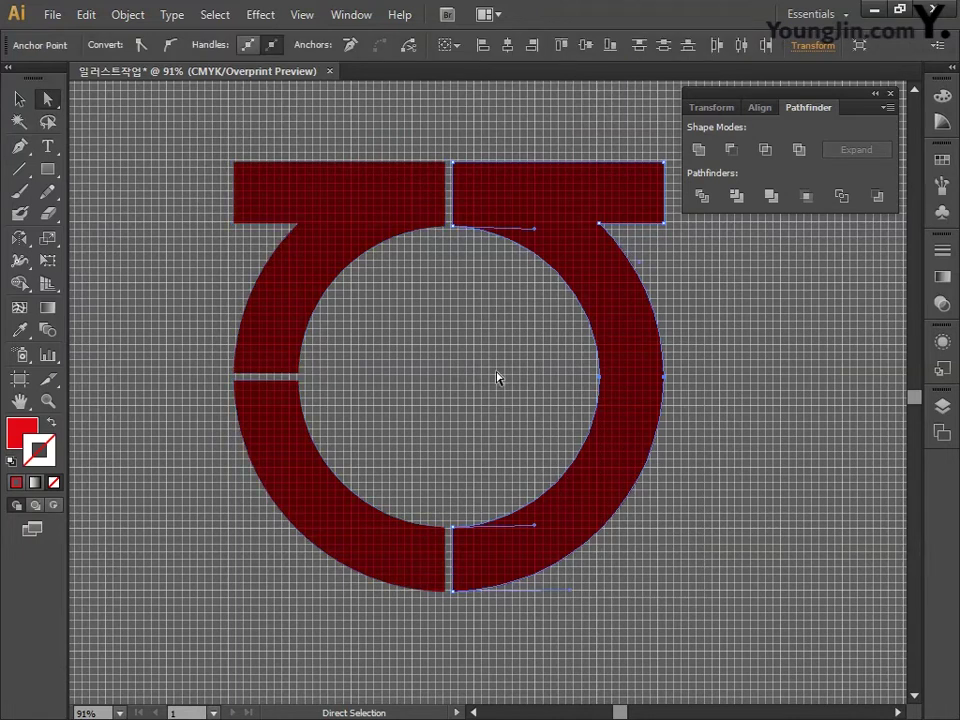
key("Delete")
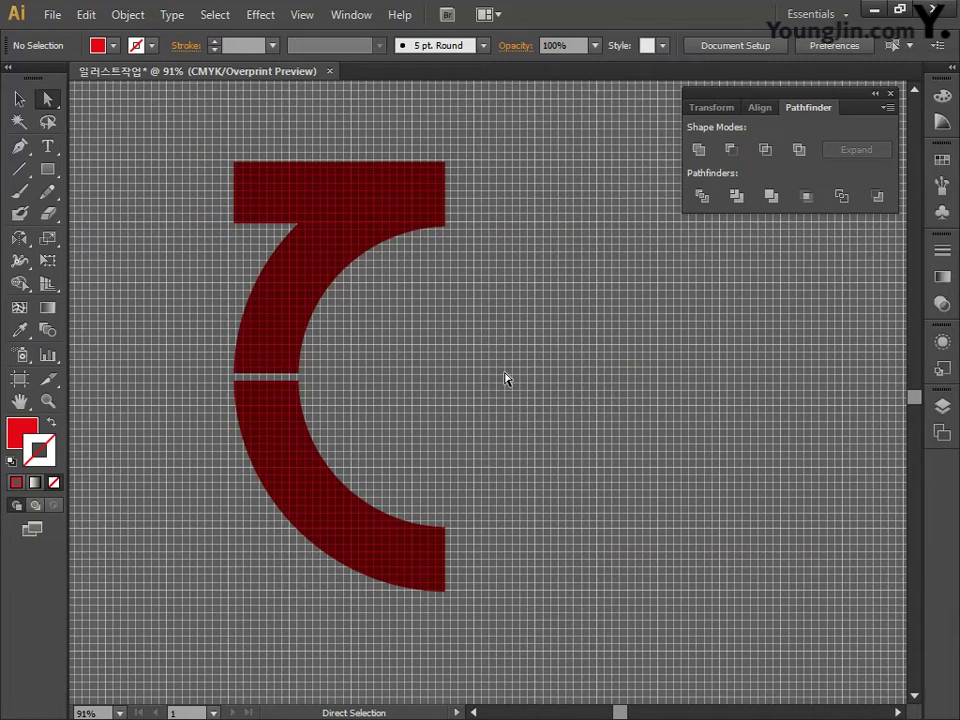
Turn off Snap to Grid and draw a rectangle about as tall as the top bar, just right of its cut end
key("ctrl+a")
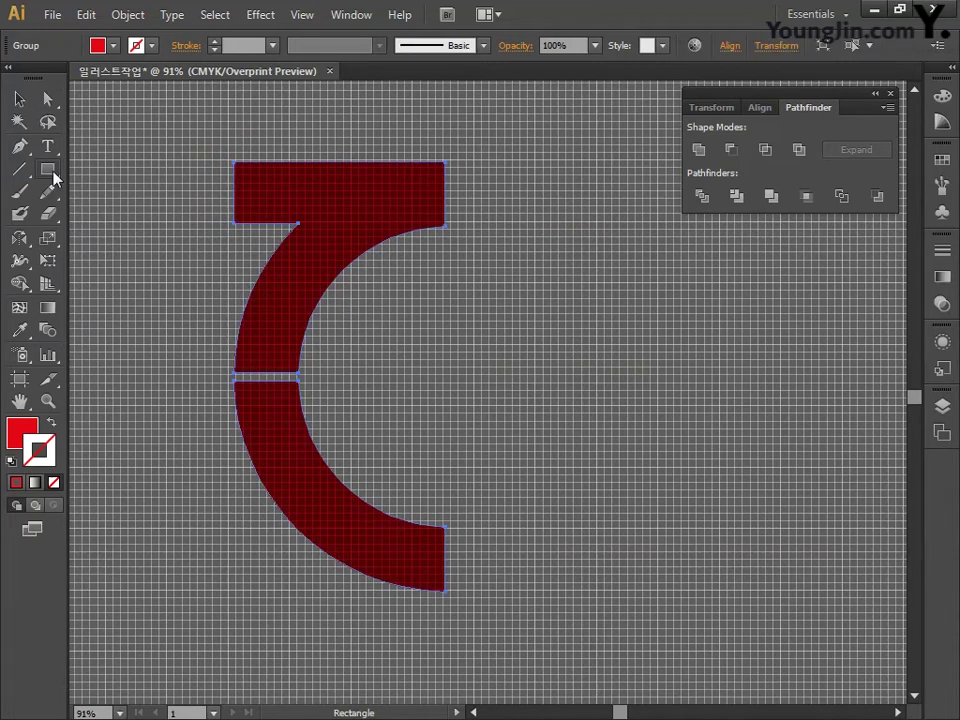
left_click(52, 172)
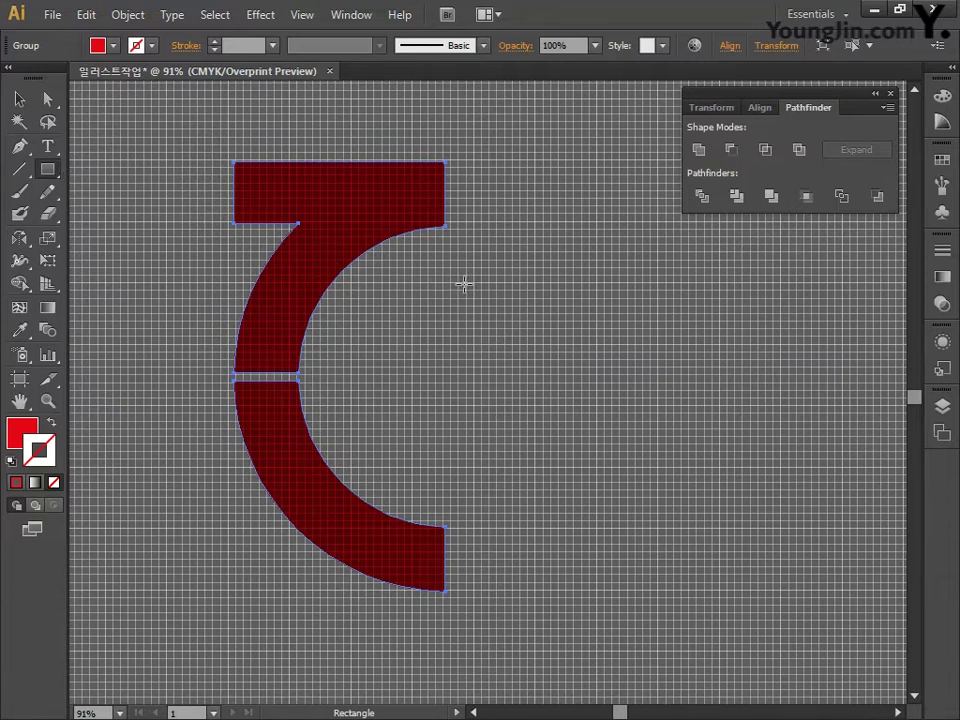
left_click(302, 16)
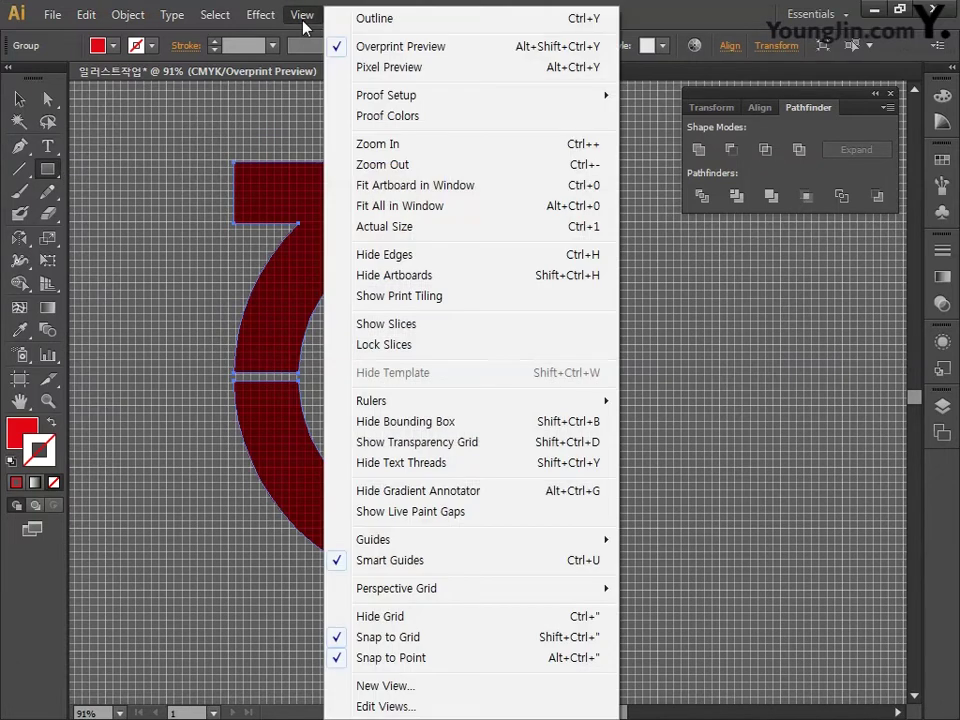
left_click(399, 639)
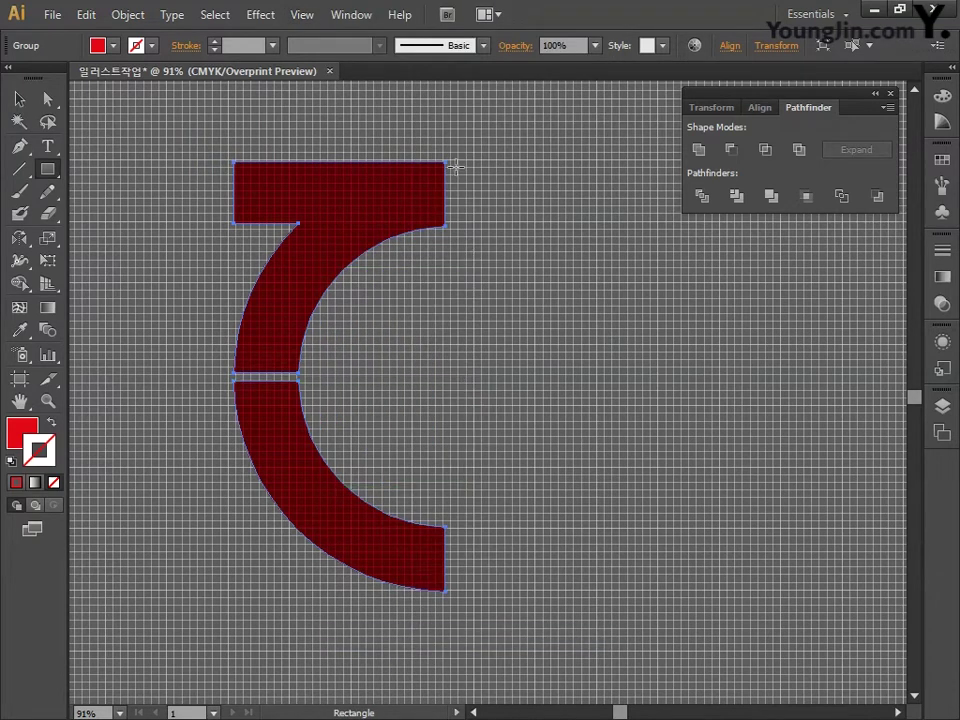
left_click_drag(452, 161, 640, 225)
Duplicate the new rectangle, rotate the copy 90° to upright, and place it as a stem under the rectangle's right half
left_click(19, 99)
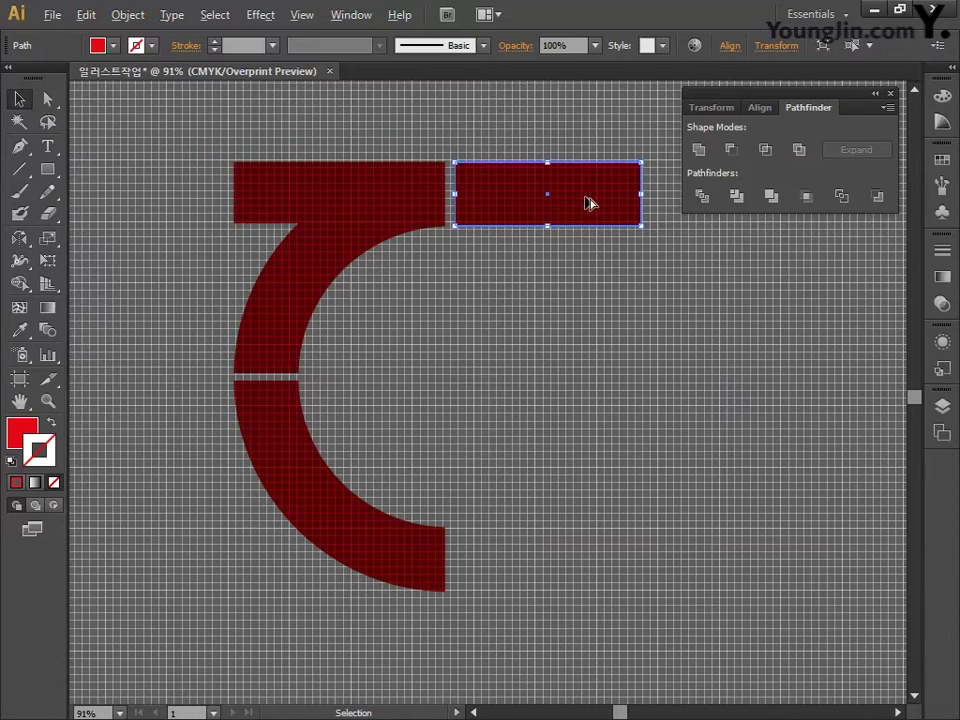
left_click_drag(588, 205, 585, 345)
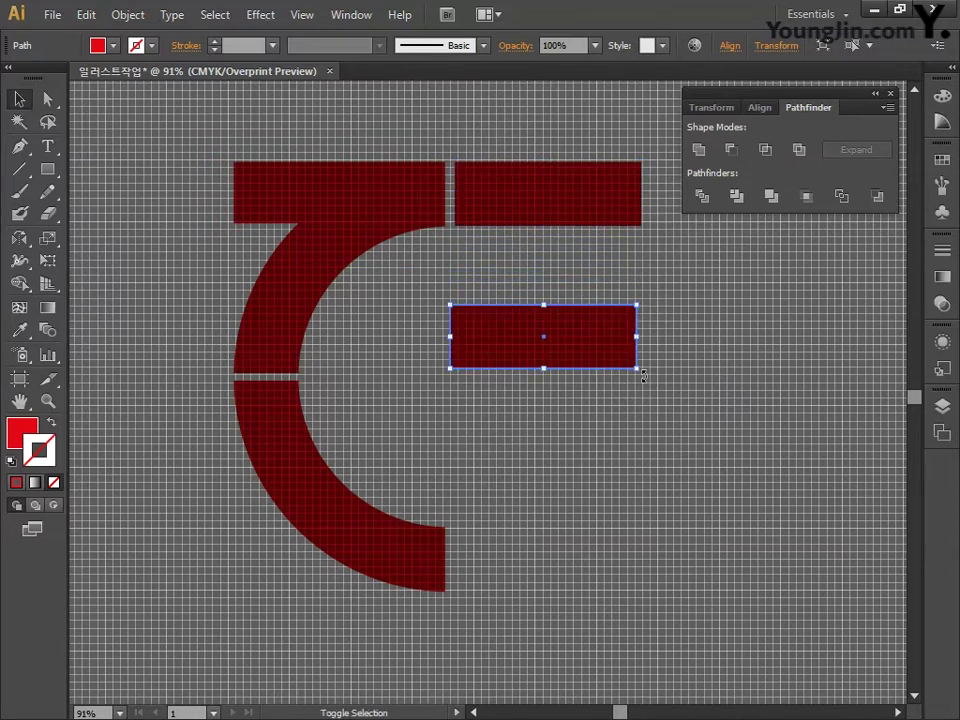
left_click_drag(643, 375, 525, 405)
left_click(624, 343)
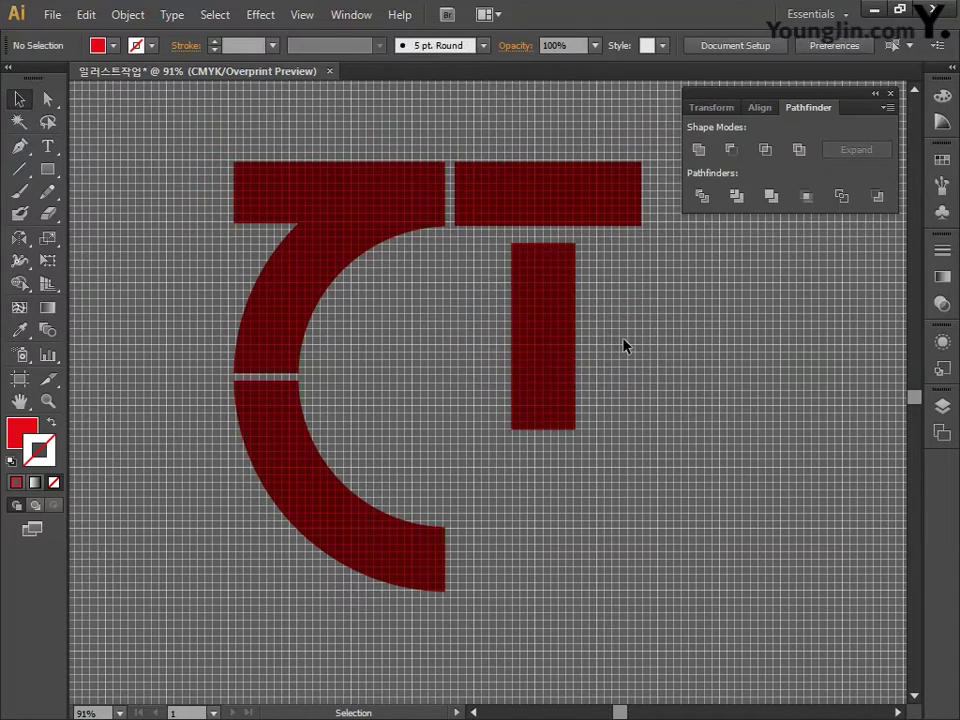
left_click_drag(554, 304, 593, 282)
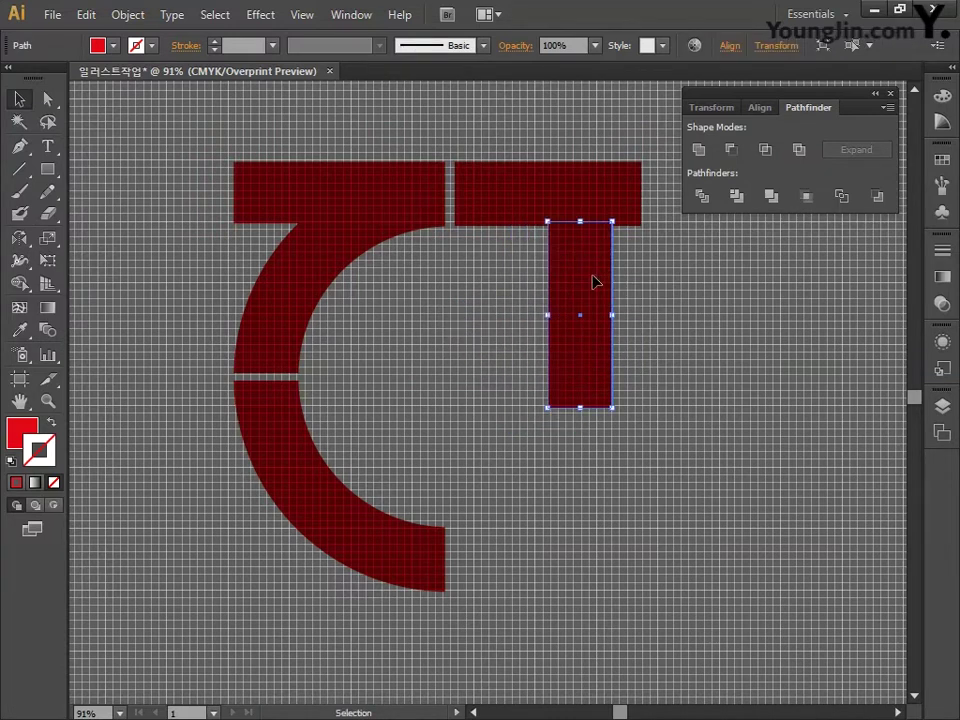
Draw a closed Pen shape connecting the stem's lower end to a point beside the lower arc's cut end
left_click(19, 146)
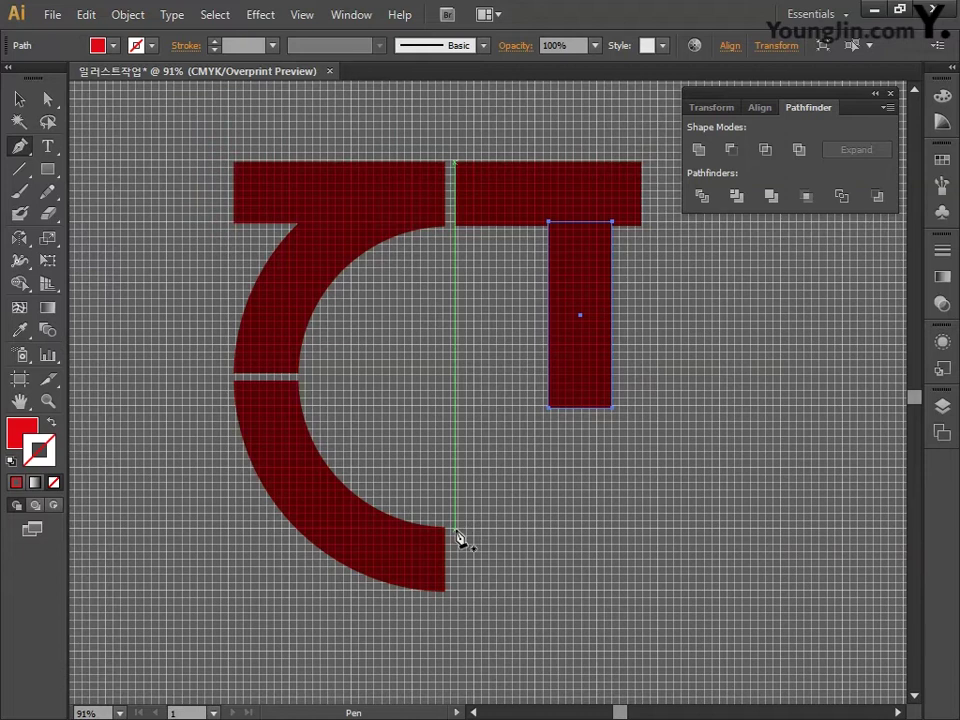
left_click(455, 591)
left_click_drag(579, 556, 603, 528)
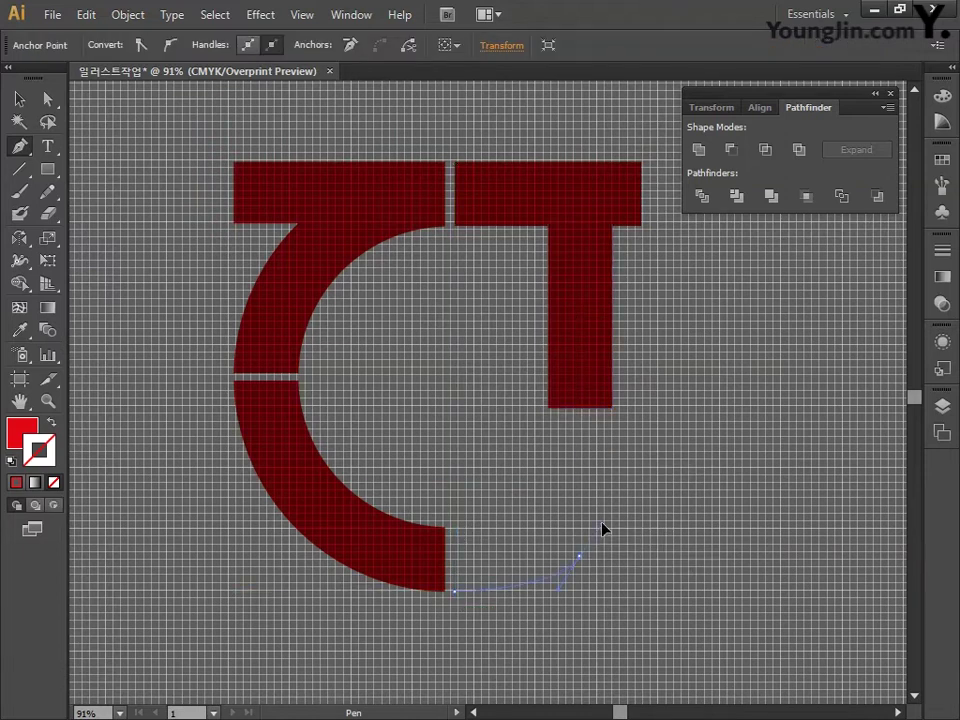
left_click(612, 408)
left_click(548, 408)
left_click(533, 514)
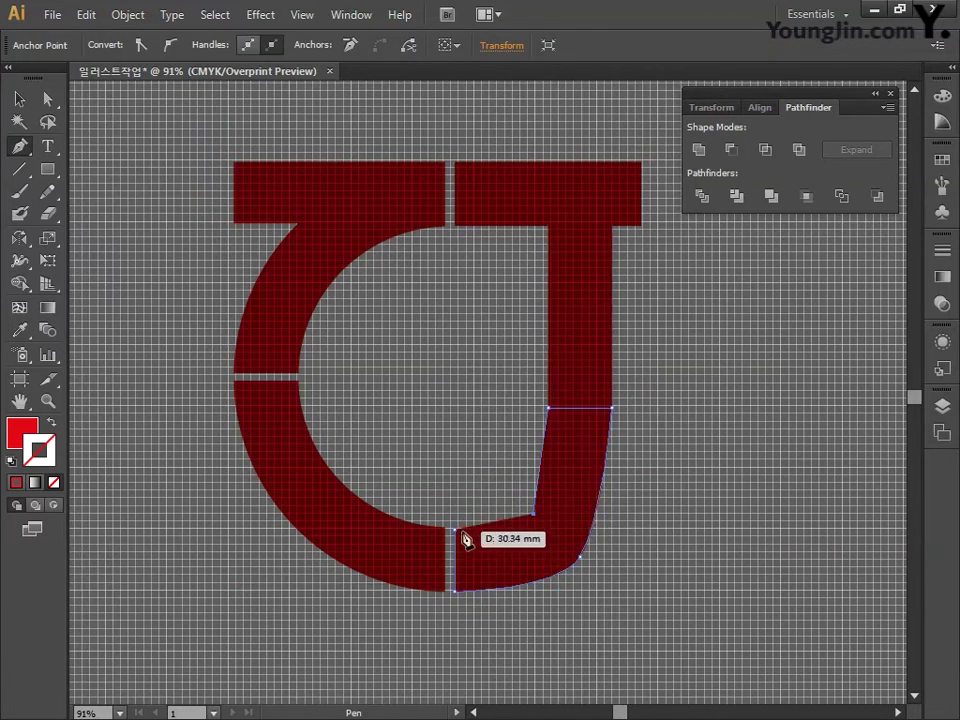
left_click(455, 530)
Reshape the Pen shape's inner and outer corners into smooth curves that continue the stem's straight sides
left_click(47, 99)
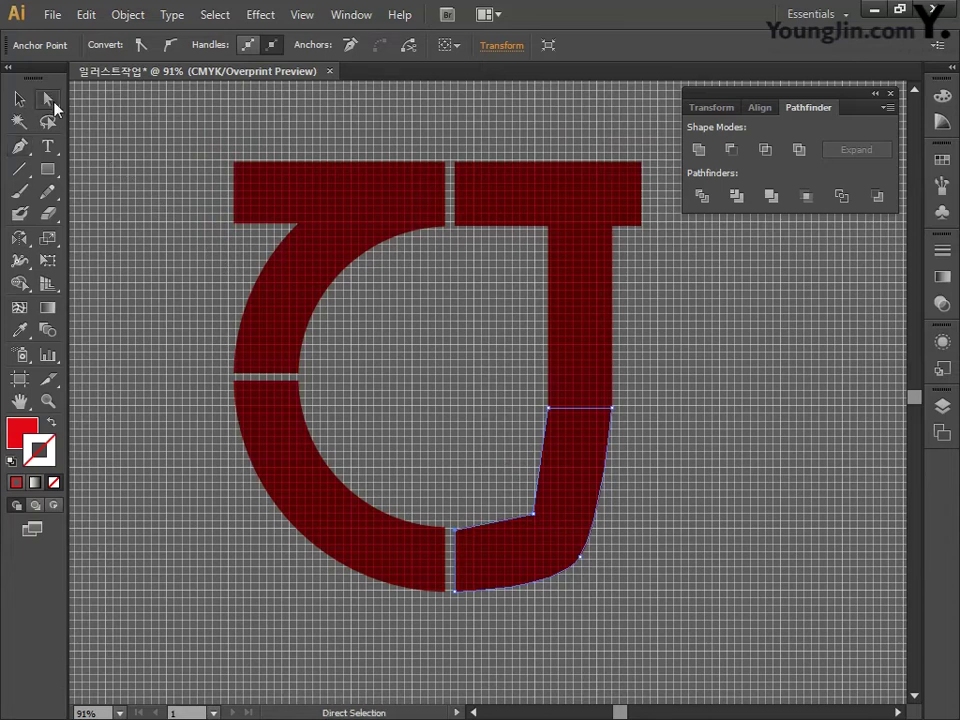
left_click(19, 146)
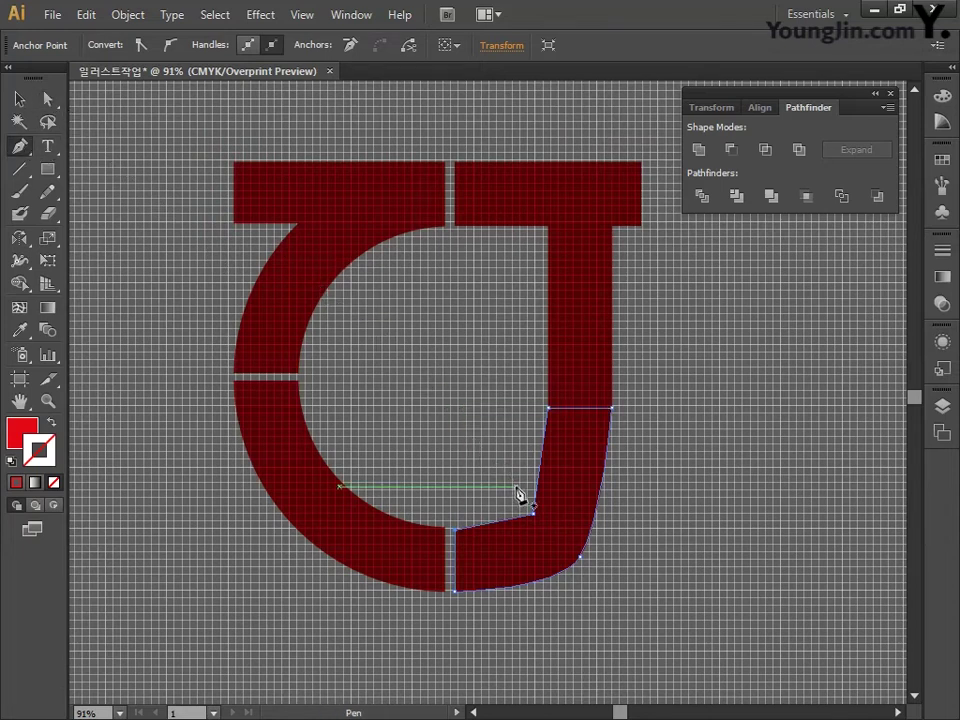
key("alt")
left_click_drag(533, 514, 521, 536)
left_click_drag(577, 565, 615, 598)
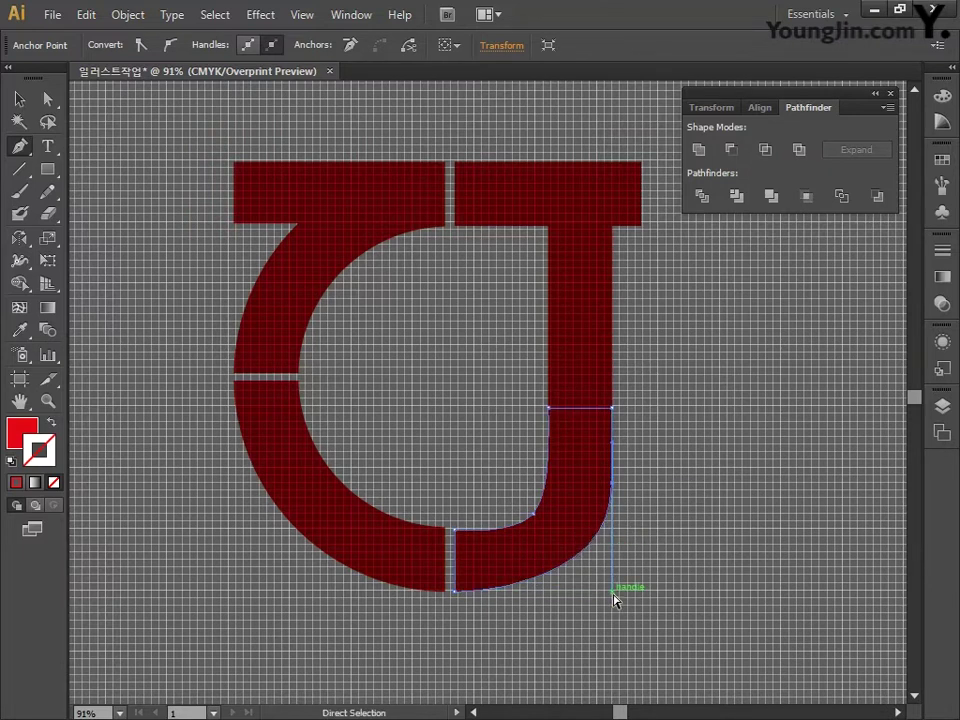
left_click(555, 480)
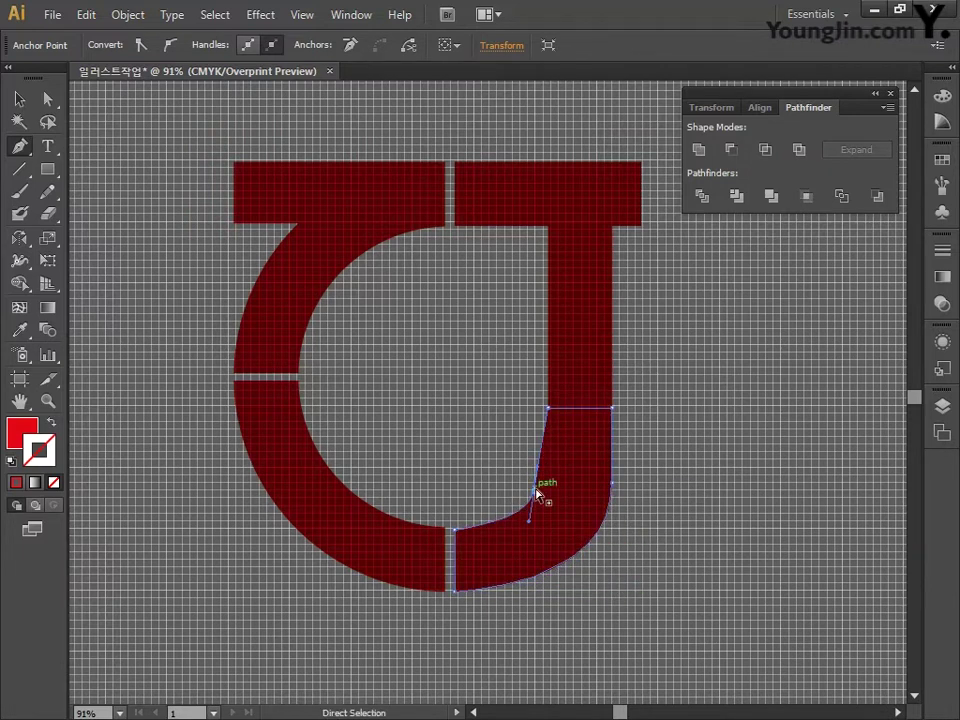
left_click_drag(553, 467, 552, 533)
left_click(550, 488)
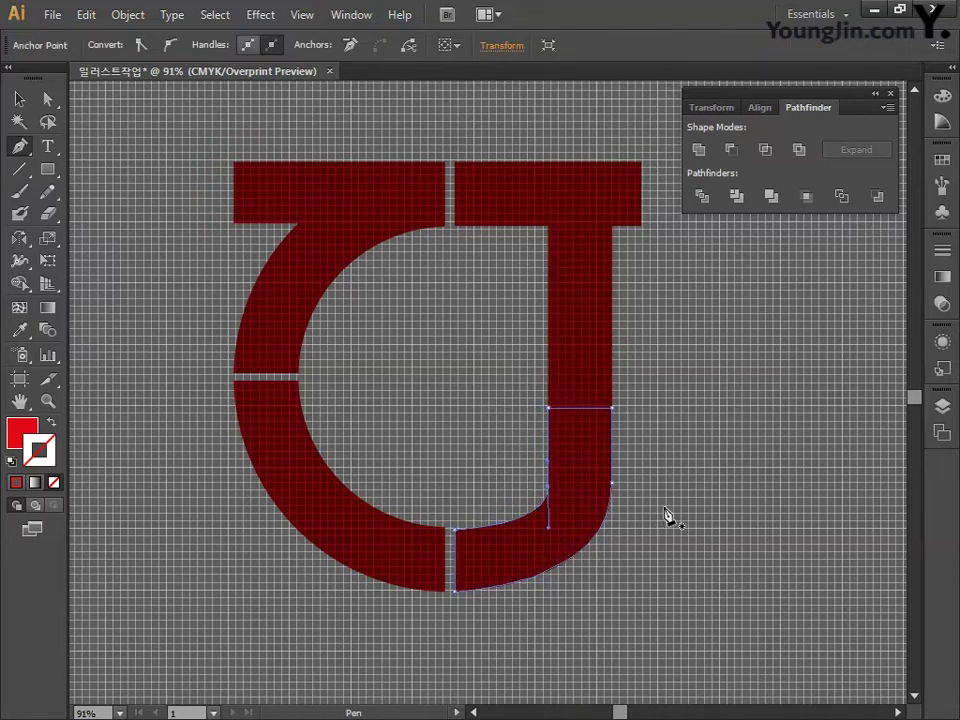
Make a reflected copy of the curved connecting piece across the vertical axis
left_click(20, 100)
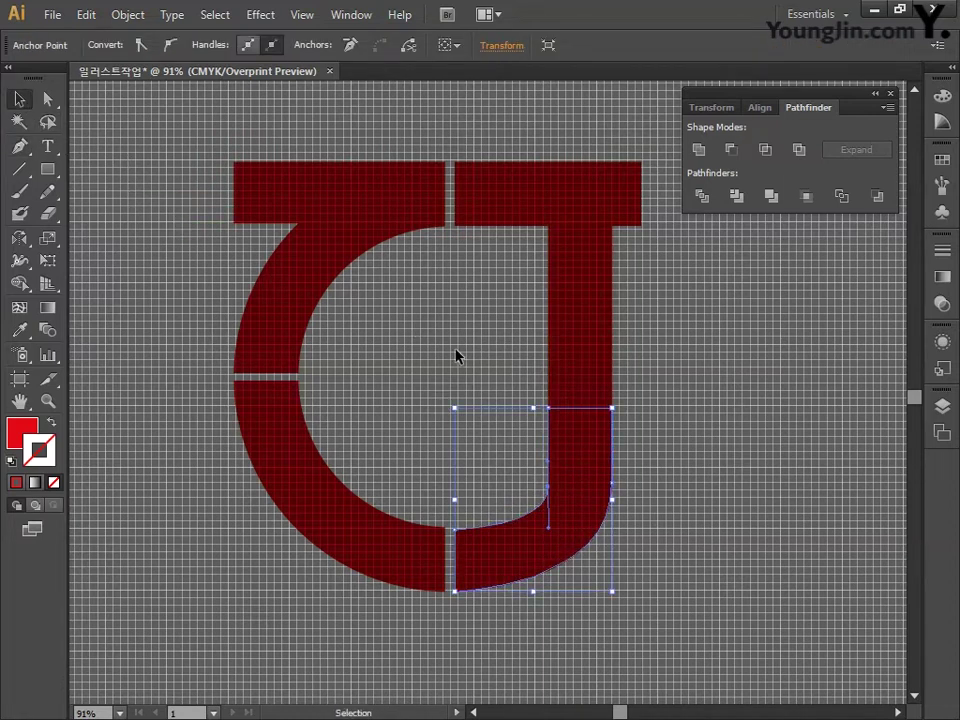
left_click(460, 360)
left_click(609, 499)
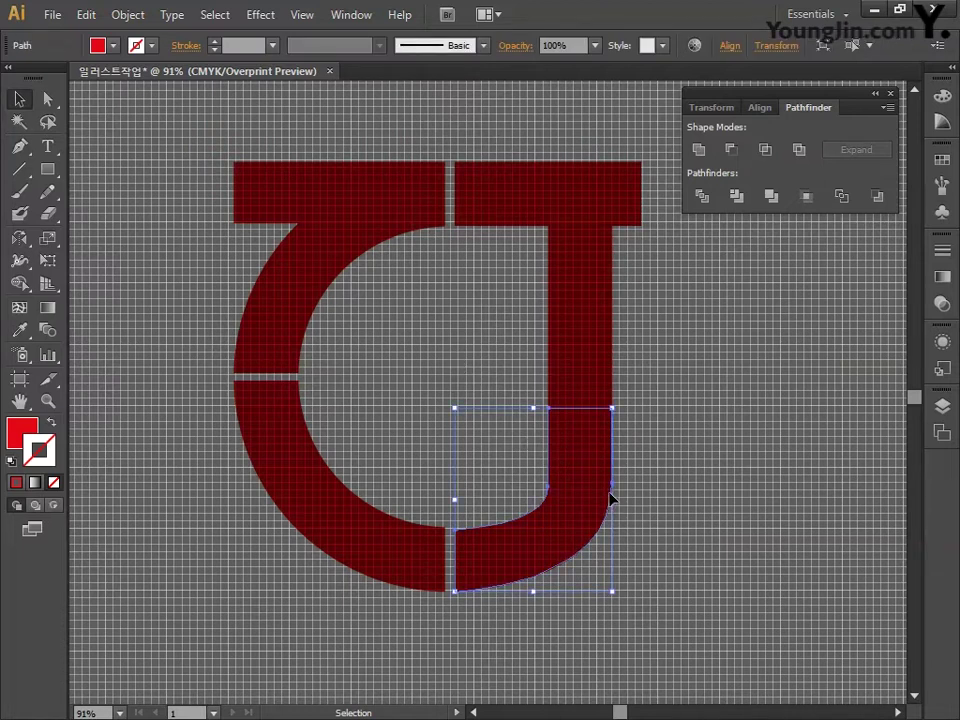
double_click(19, 240)
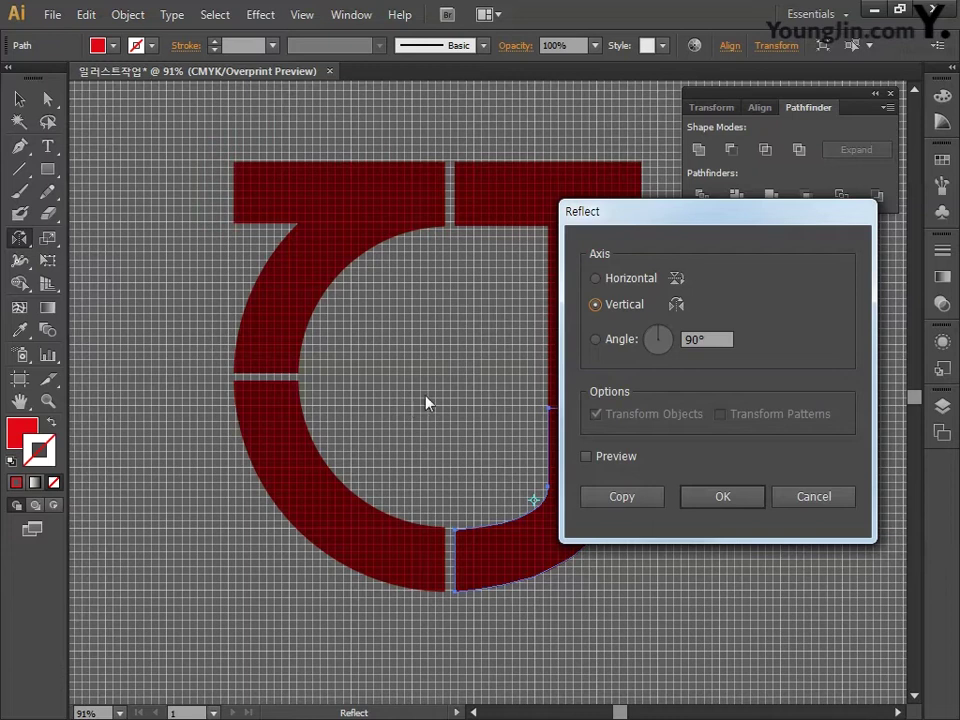
left_click(628, 502)
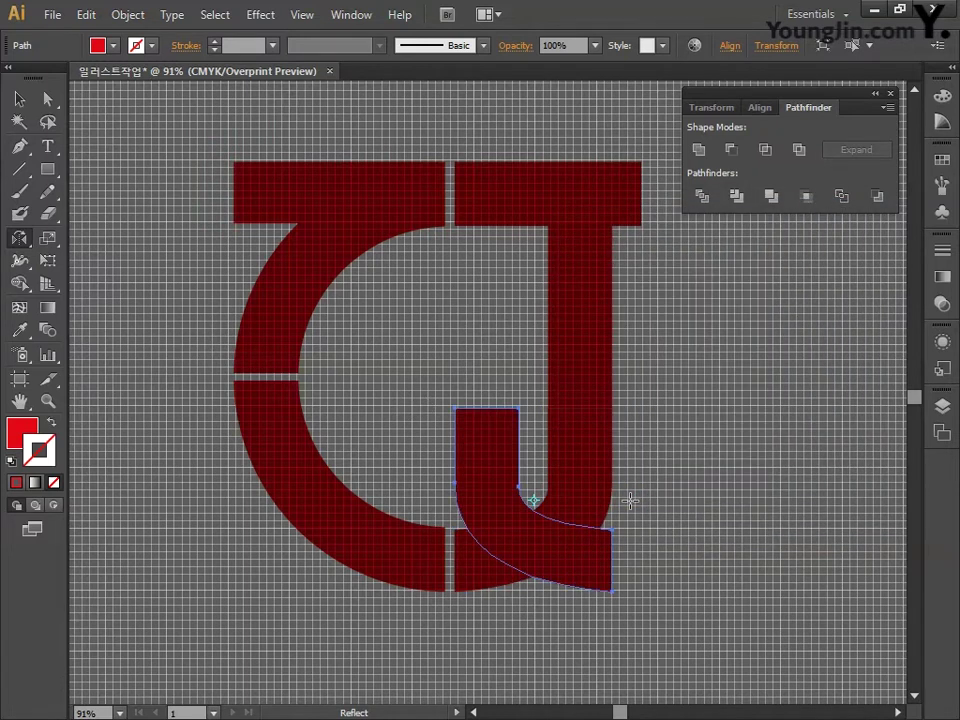
left_click(20, 99)
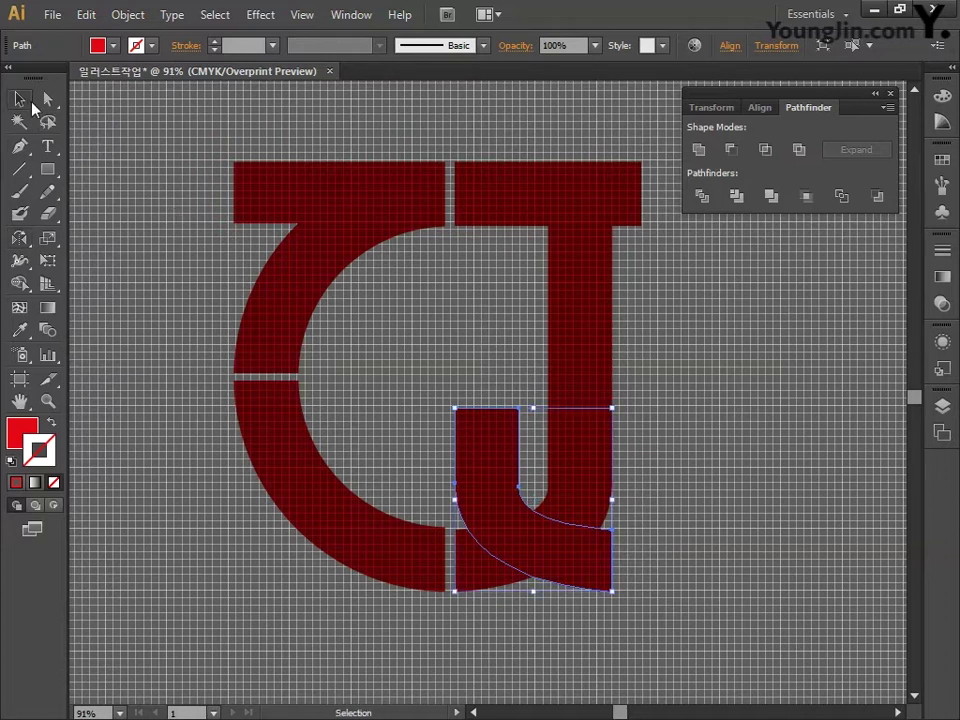
Move the reflected curved piece to the right so its straight part overlaps the stem and its foot points outward
left_click_drag(501, 441, 671, 448)
left_click(670, 467)
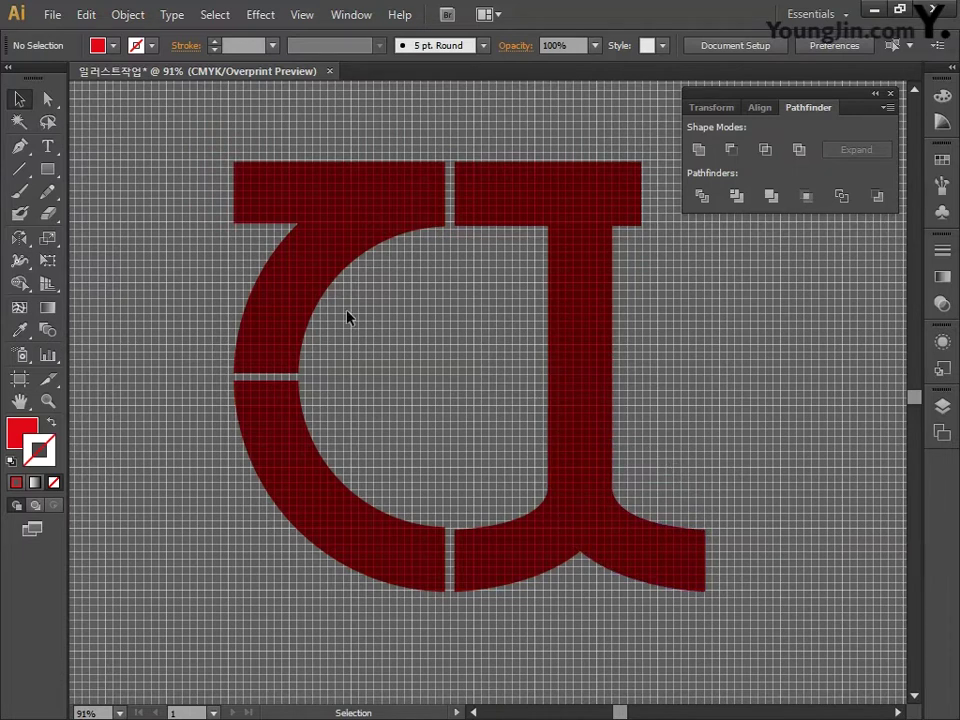
Trim the reflected foot flush with the upper bar's right edge by subtracting a tall rectangle drawn over its outer end
left_click(49, 174)
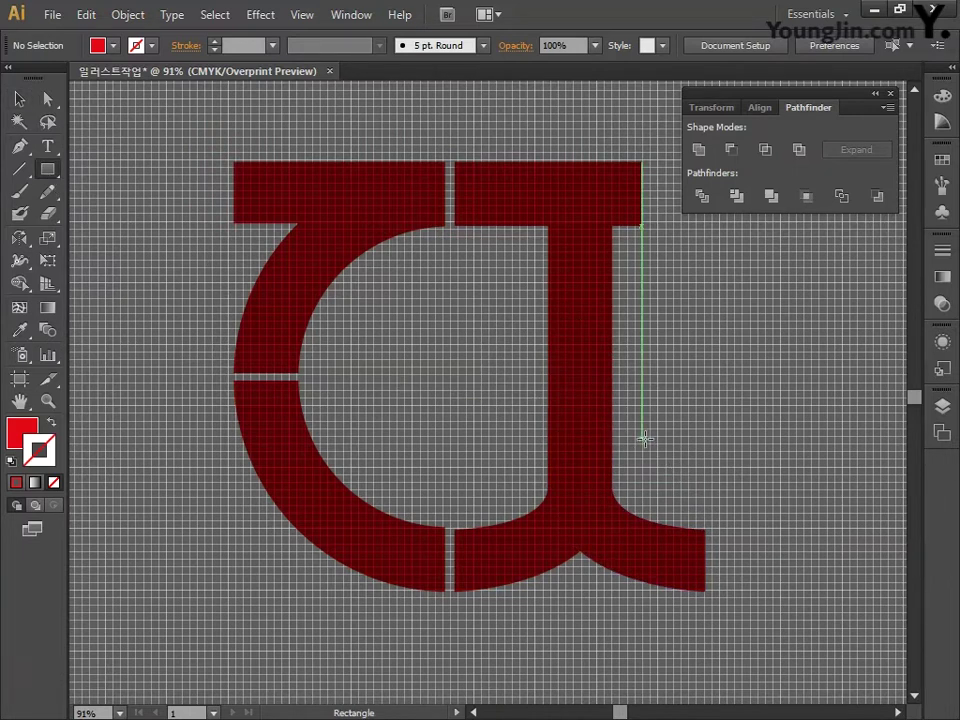
left_click_drag(640, 410, 735, 627)
left_click(20, 102)
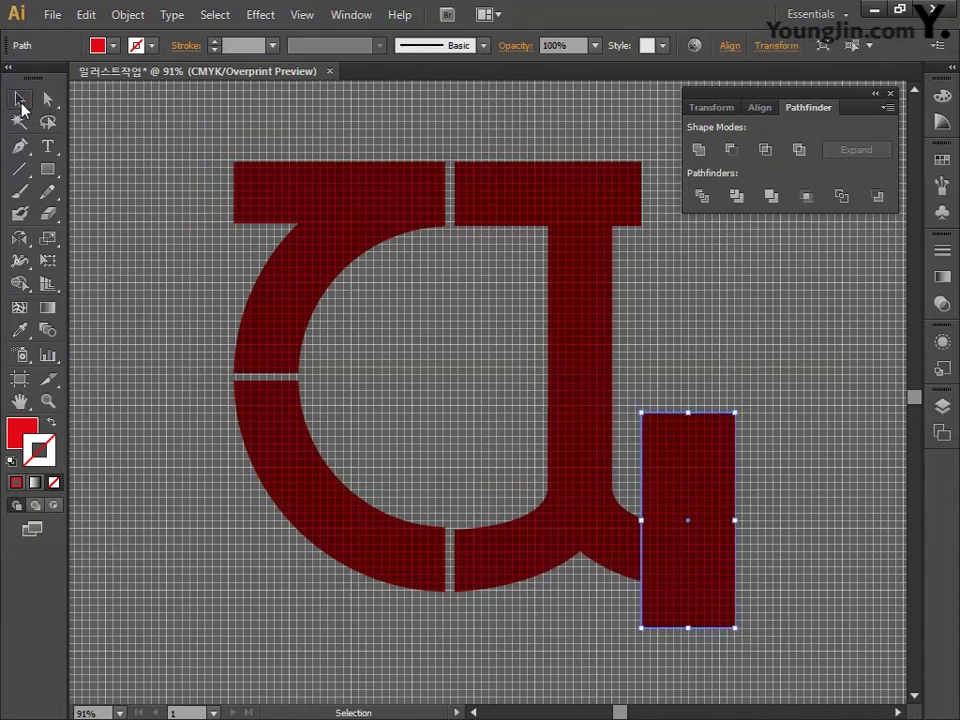
left_click_drag(690, 414, 690, 326)
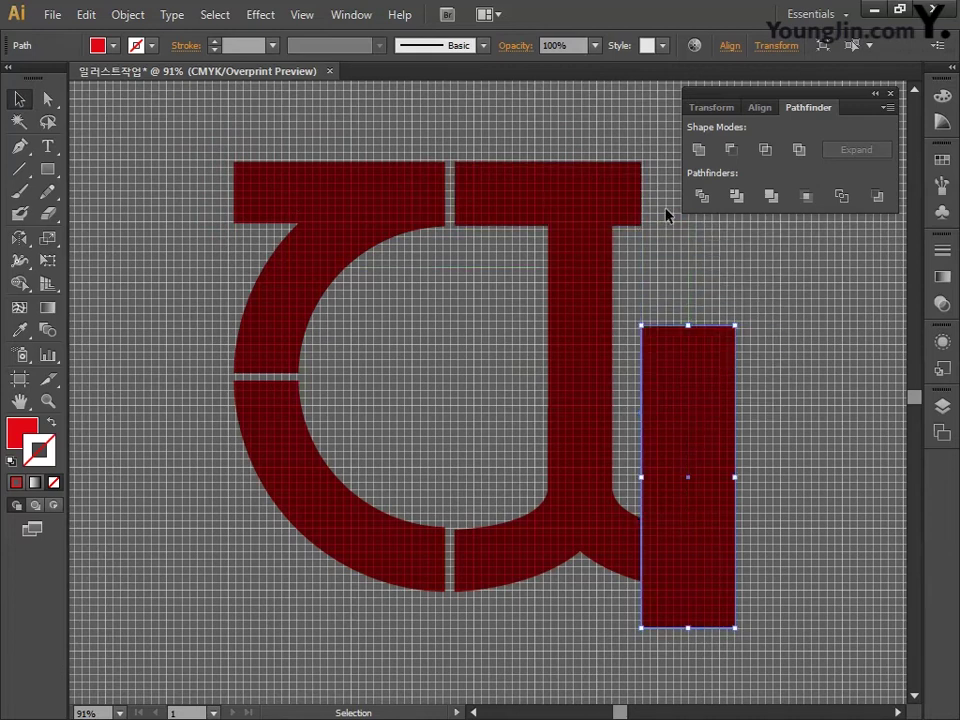
left_click(630, 578)
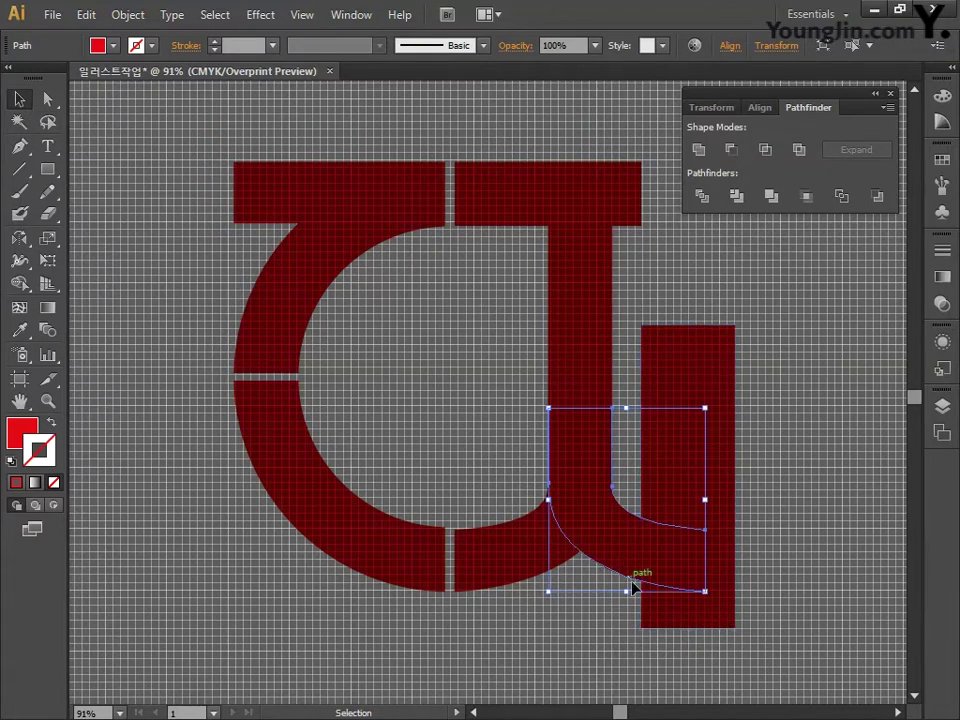
left_click(684, 392, "shift")
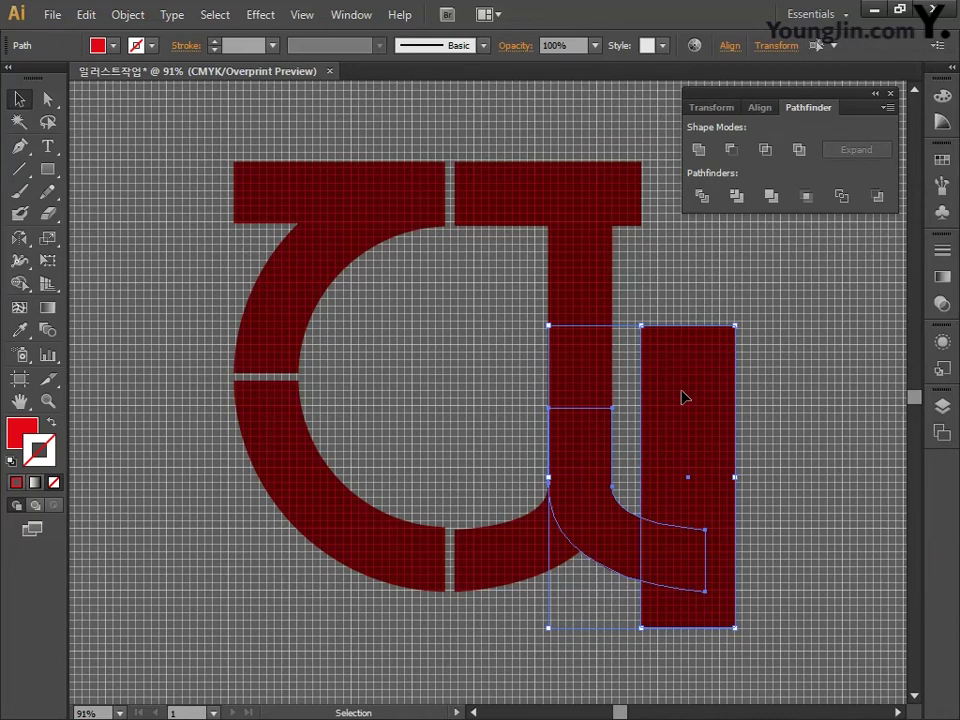
left_click(735, 156)
left_click(730, 347)
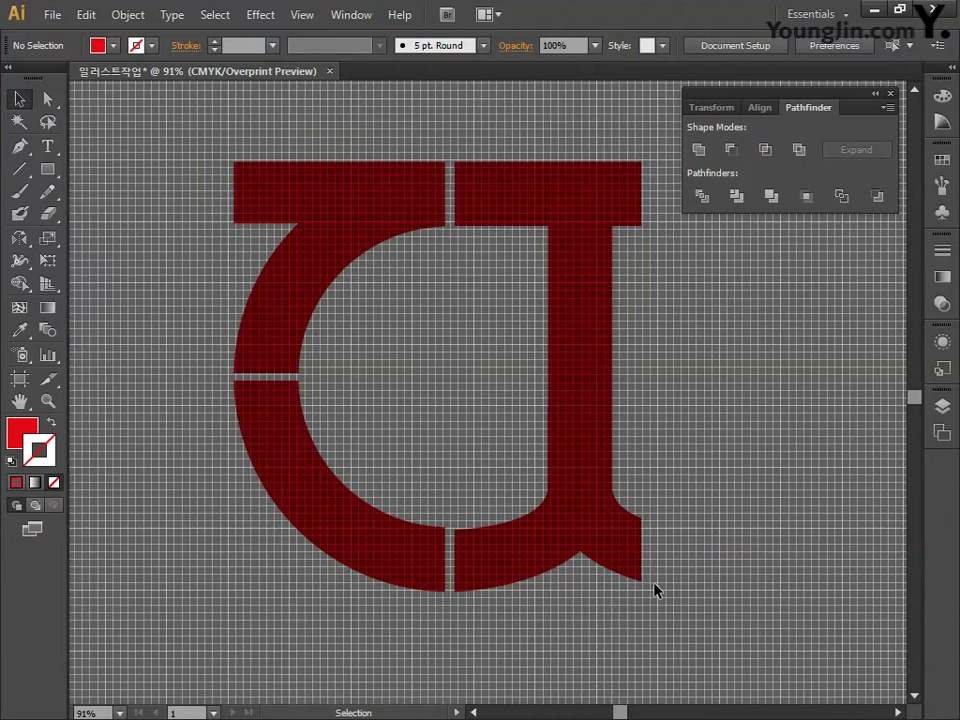
Unite the right-hand bar, stem and both curved foot pieces into one shape
left_click(499, 180)
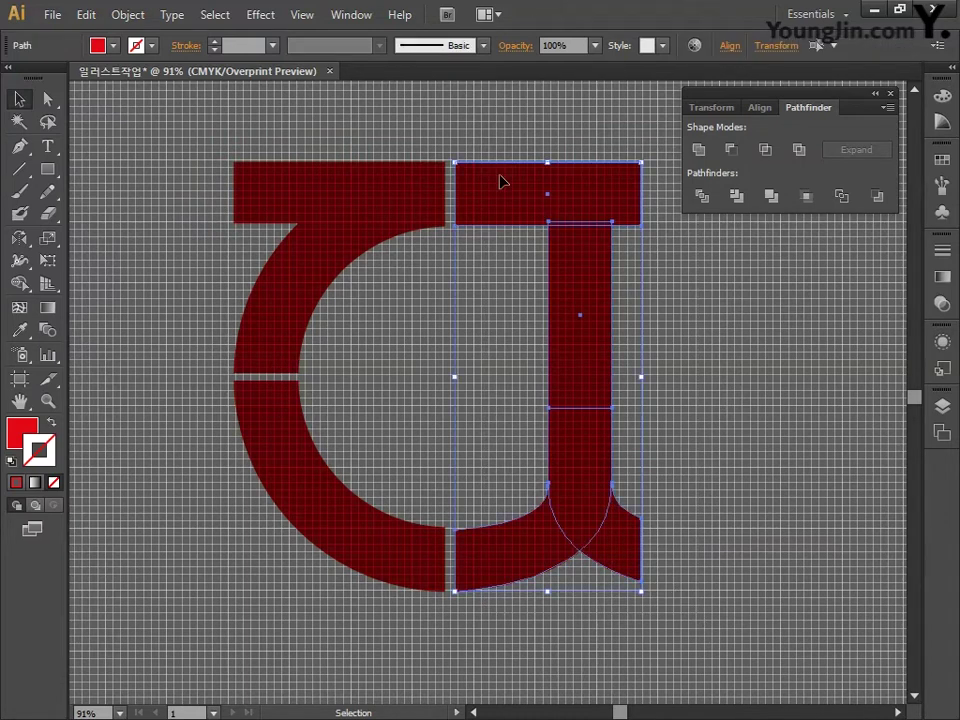
left_click(701, 152)
left_click(707, 395)
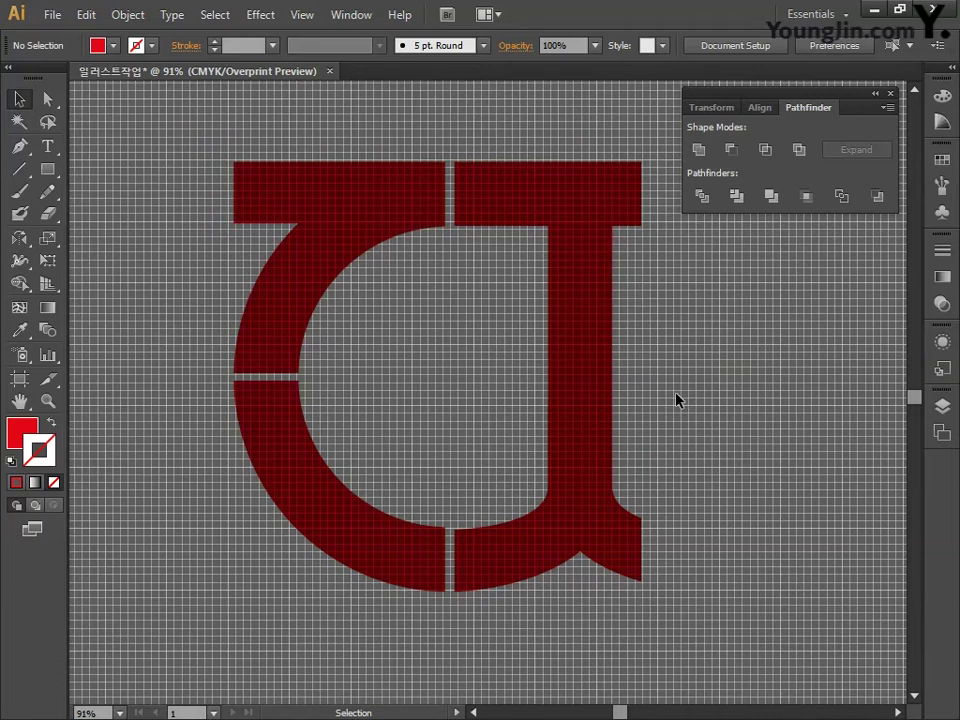
Draw a wide horizontal ellipse in the empty area below the letter shape
left_click_drag(709, 405, 528, 447)
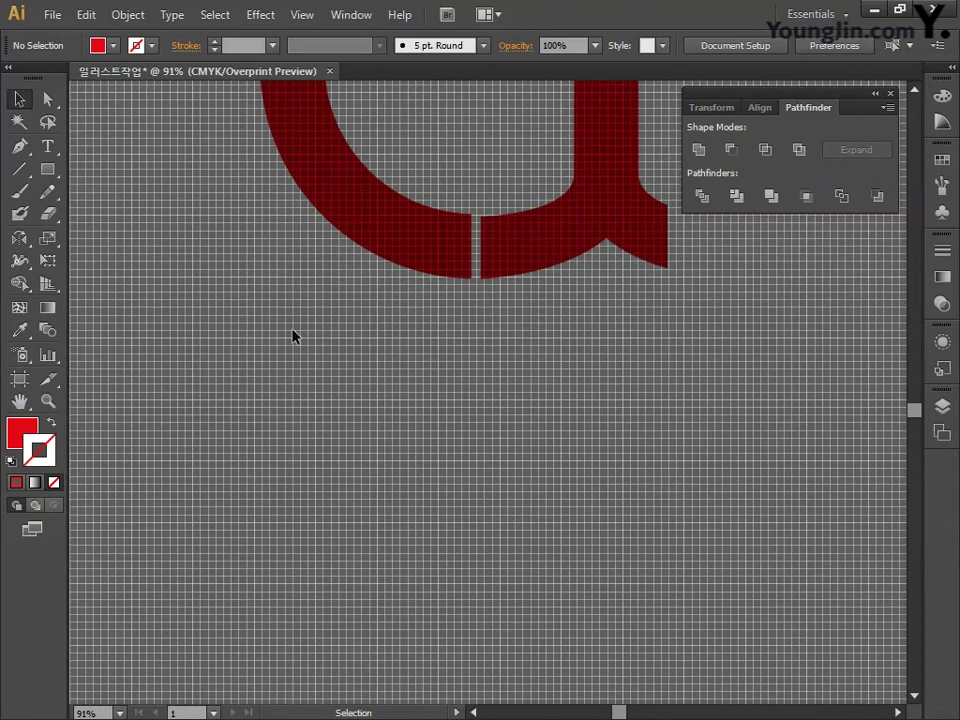
left_click_drag(47, 169, 115, 213)
left_click_drag(186, 411, 327, 481)
key("ctrl+equal")
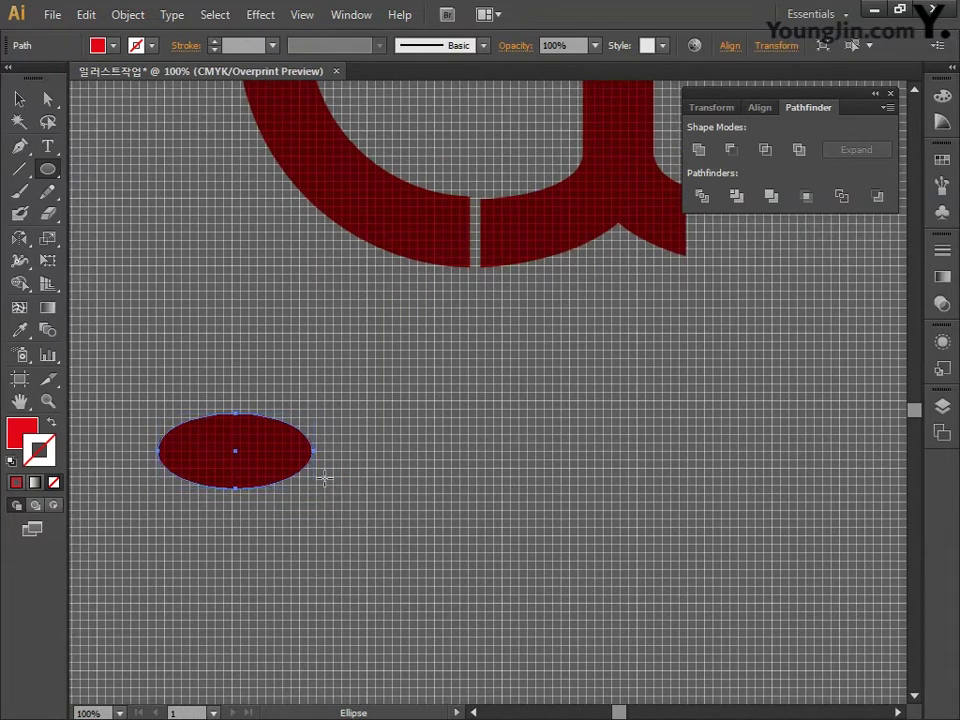
key("ctrl+equal")
left_click_drag(323, 533, 510, 403)
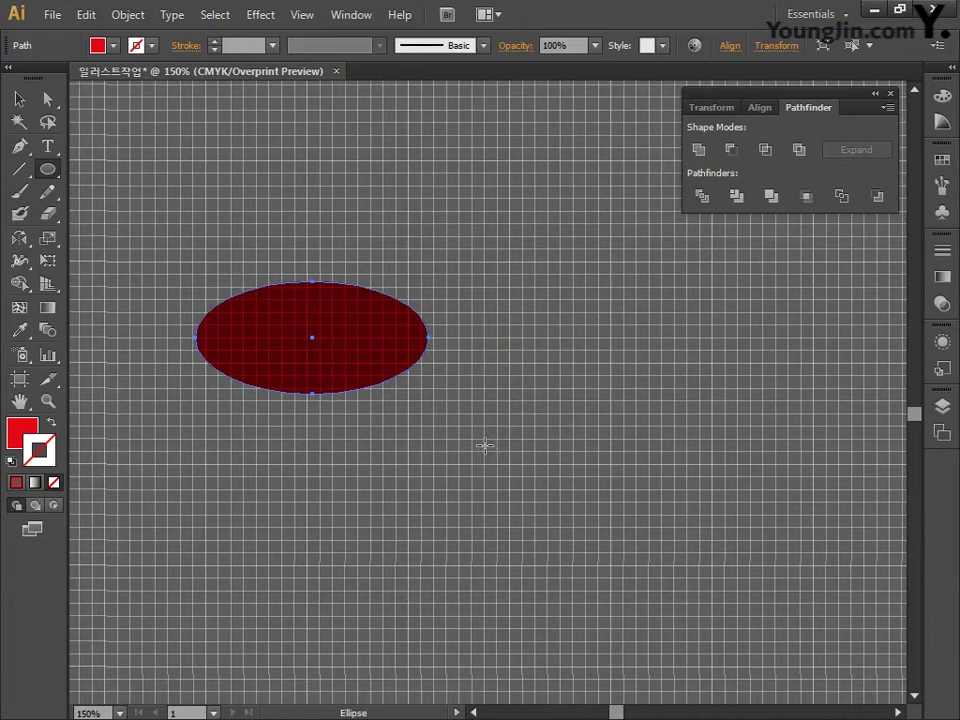
Remove the ellipse's fill and give it a dark red stroke of about C 36, M 100, Y 76, K 58
left_click(36, 442)
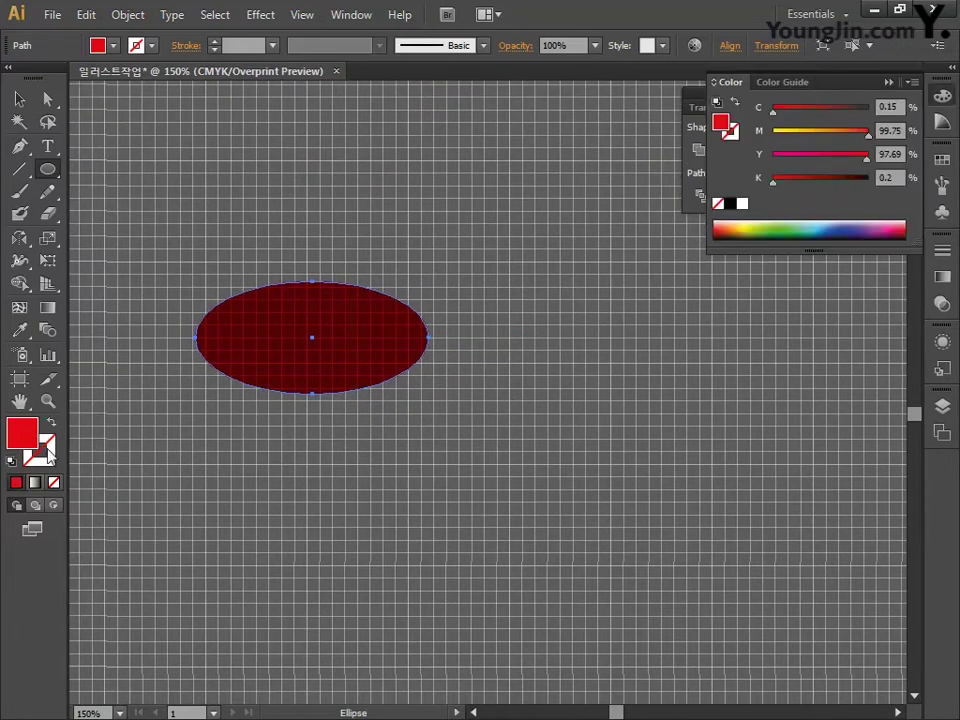
left_click(51, 423)
double_click(40, 452)
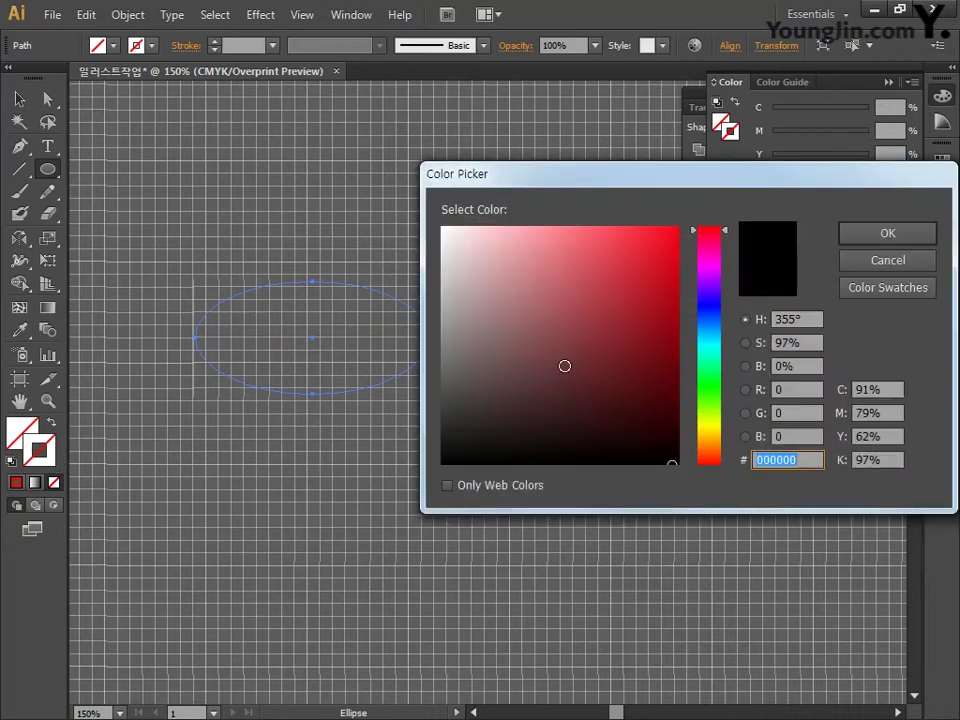
left_click_drag(565, 366, 636, 375)
left_click(866, 233)
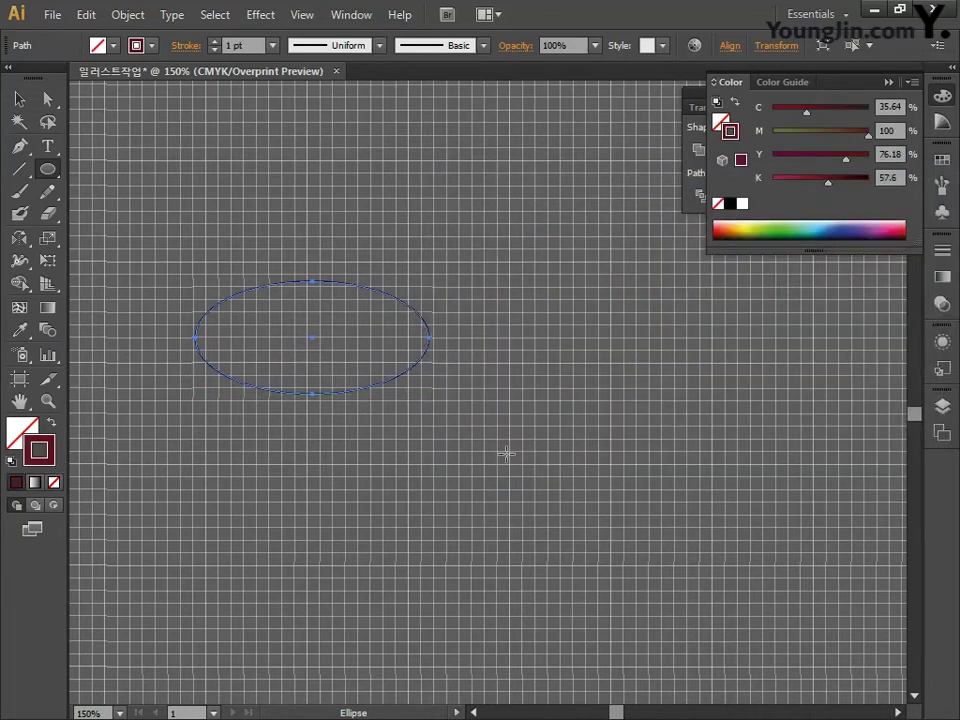
Set the ellipse's stroke weight to 10 pt
left_click(215, 42)
left_click(215, 42)
left_click(215, 42)
left_click(215, 42)
left_click(215, 42)
left_click(215, 42)
left_click(215, 42)
left_click(215, 42)
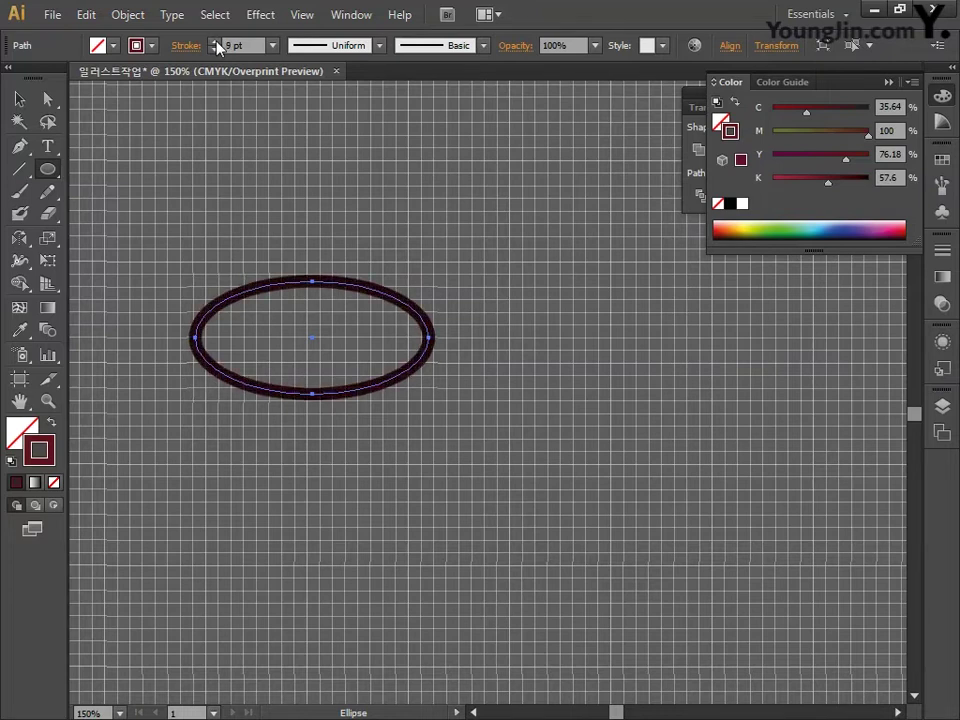
left_click(215, 42)
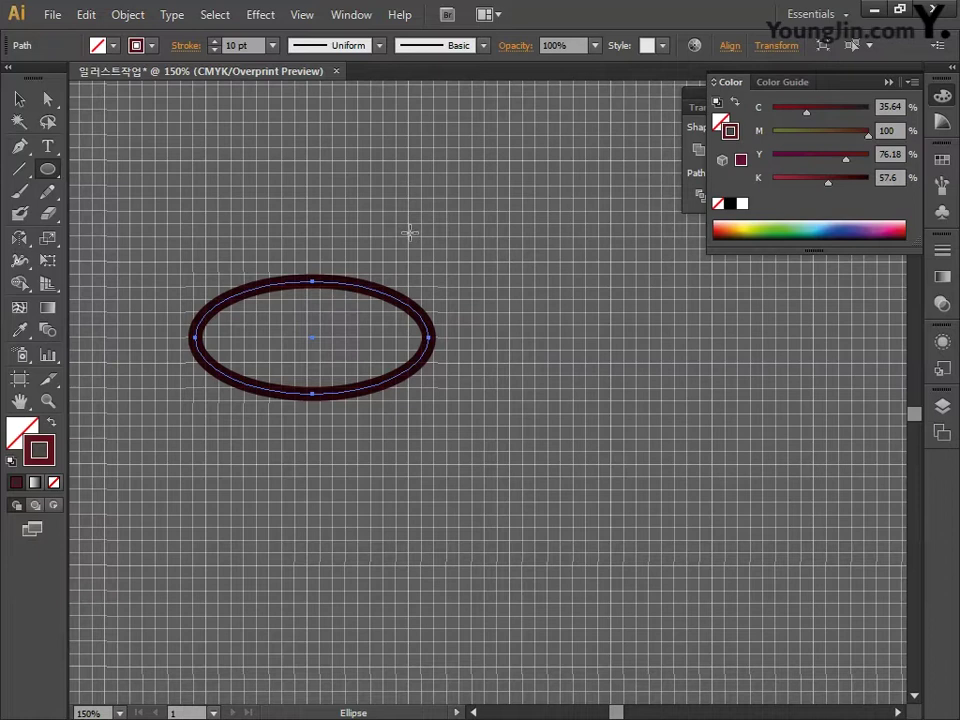
Convert the ellipse's left and right anchors to corner points and draw a straight line between them as a leaf vein
left_click(21, 147)
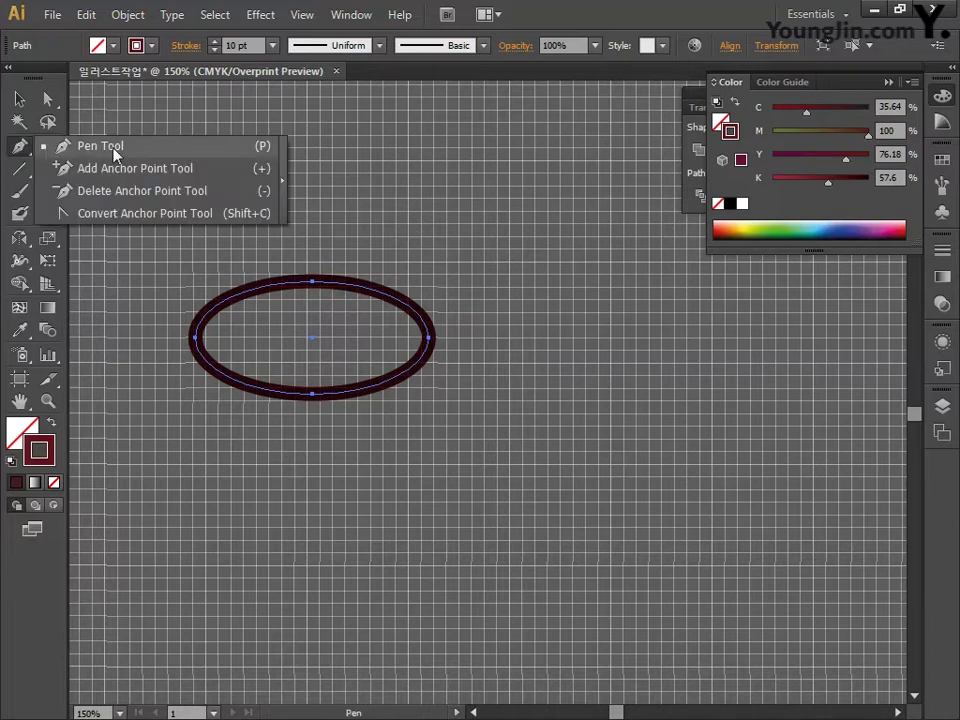
left_click(139, 213)
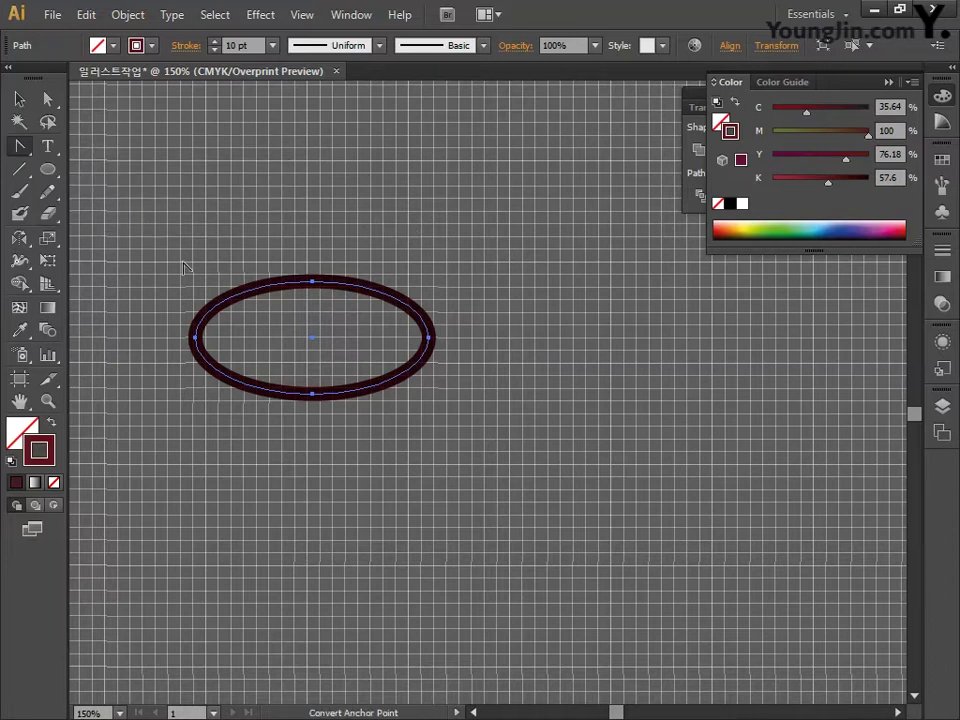
left_click(195, 338)
left_click(429, 338)
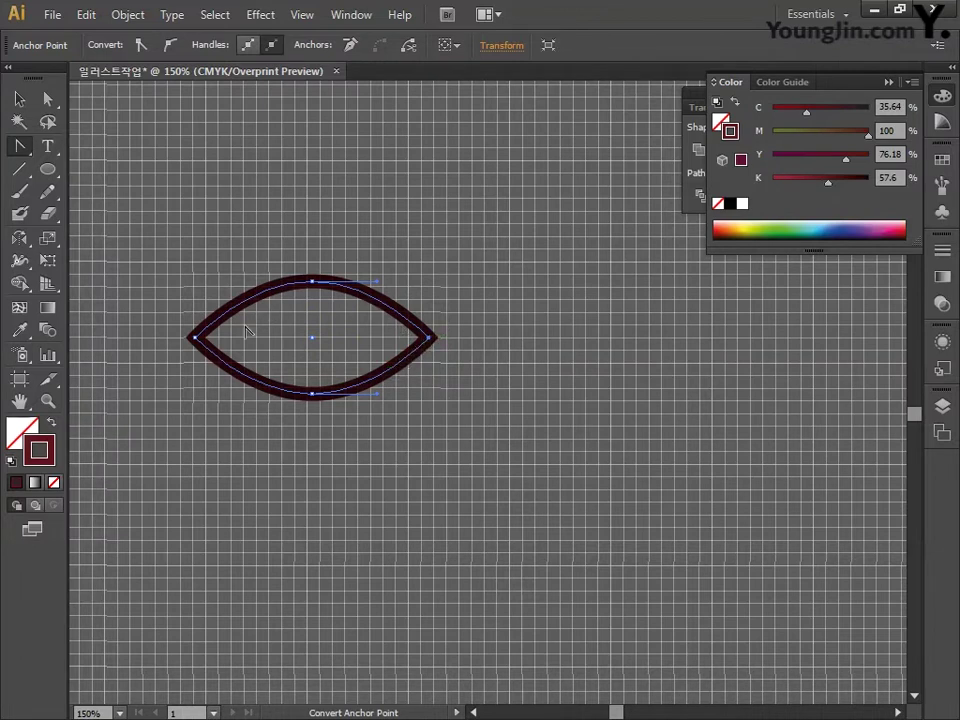
left_click(19, 168)
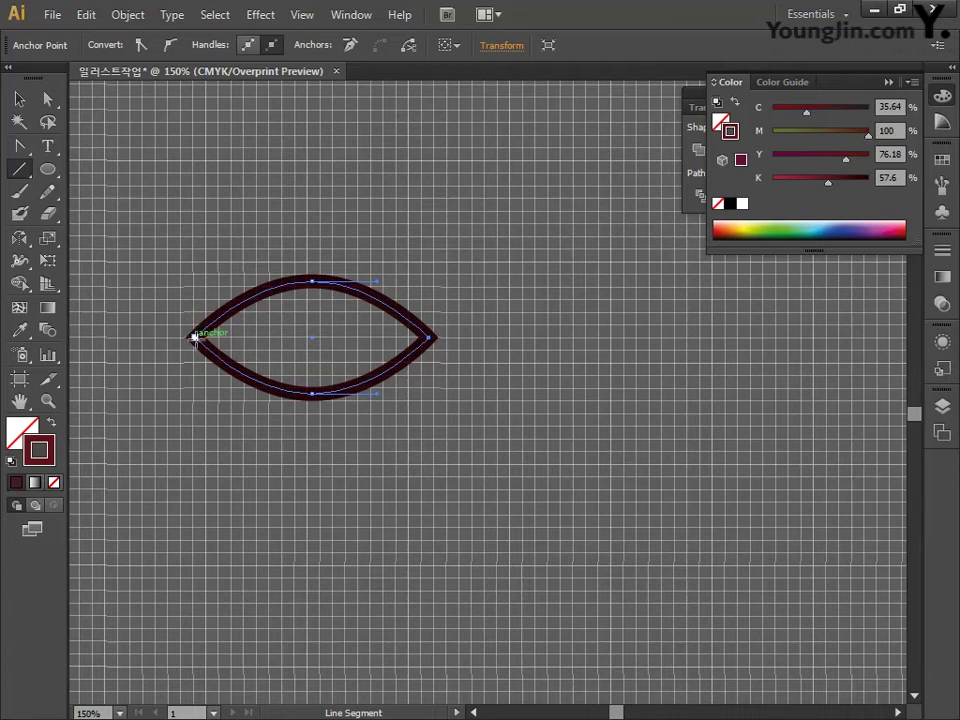
left_click_drag(195, 337, 428, 340)
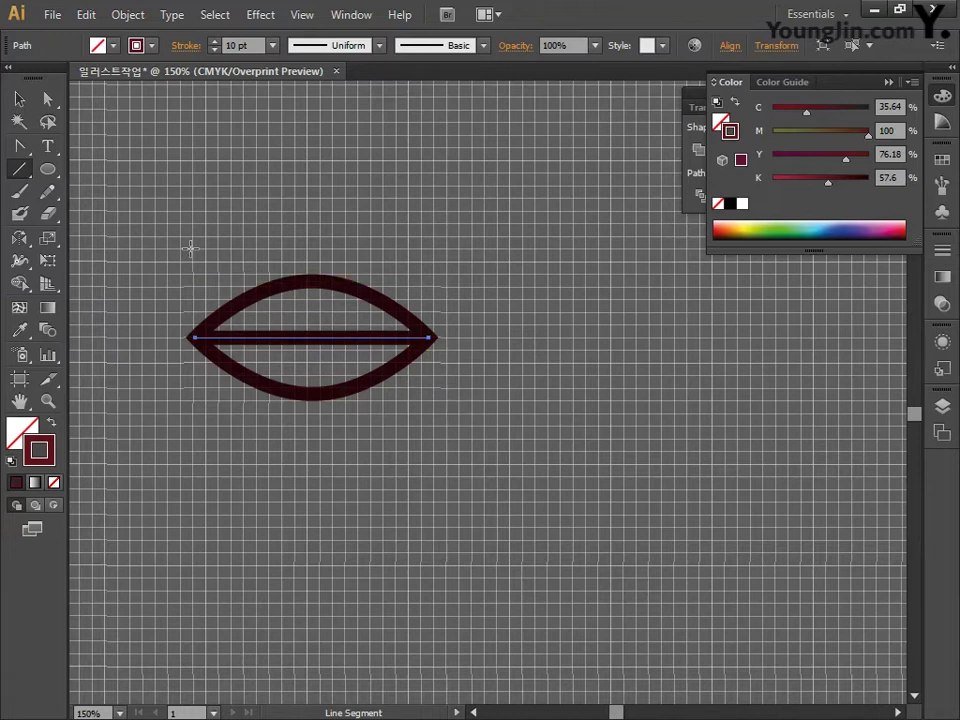
Rotate the leaf outline together with its centre line by -30°
left_click(19, 99)
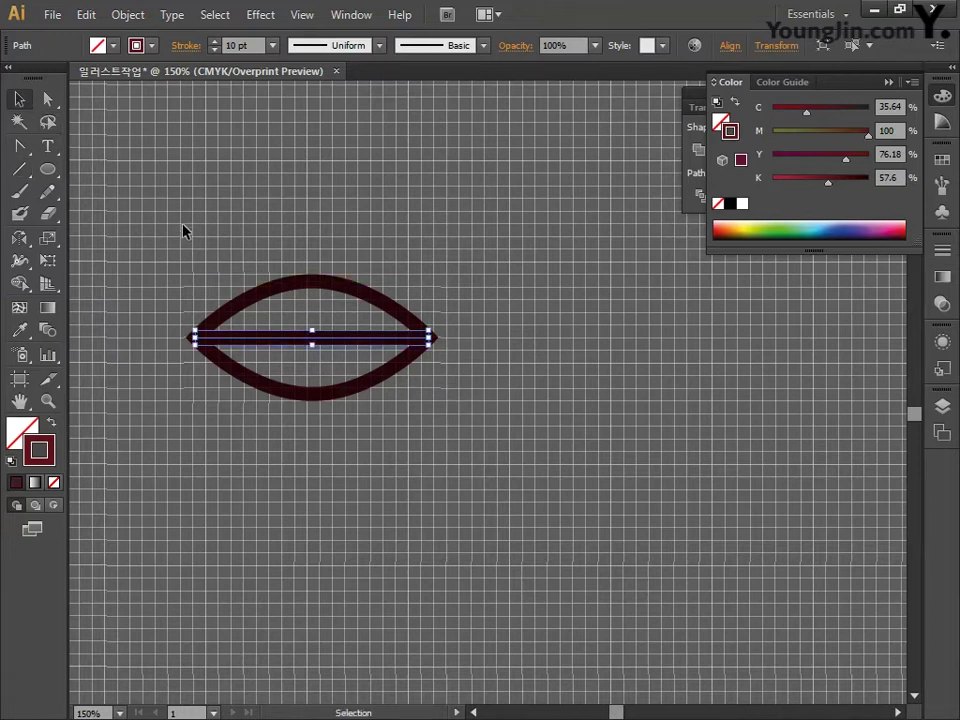
left_click_drag(212, 236, 440, 449)
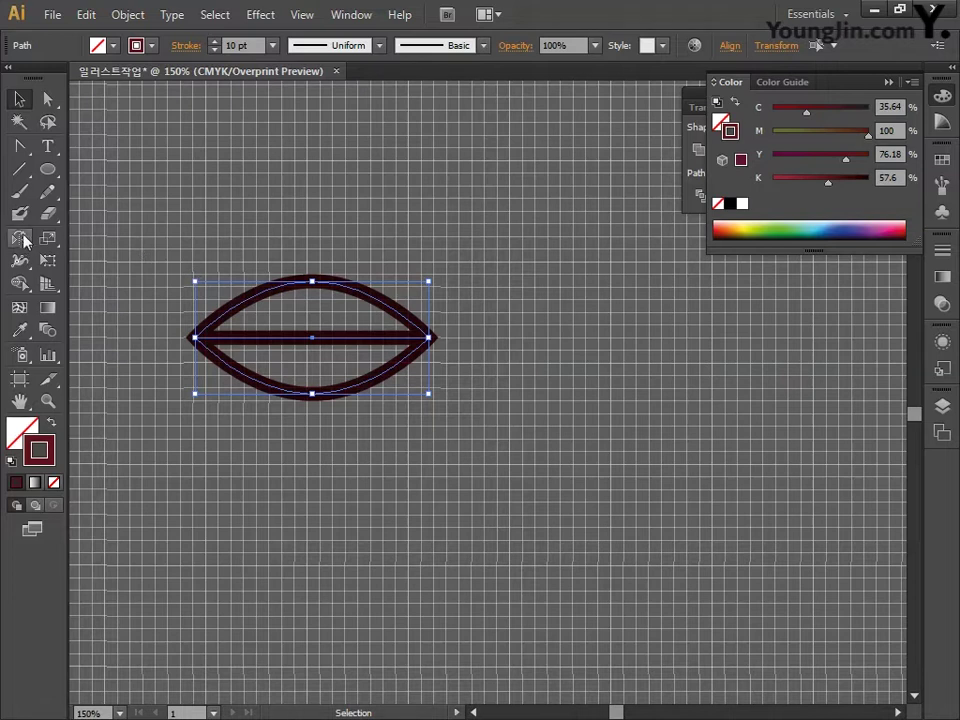
left_click_drag(19, 237, 64, 238)
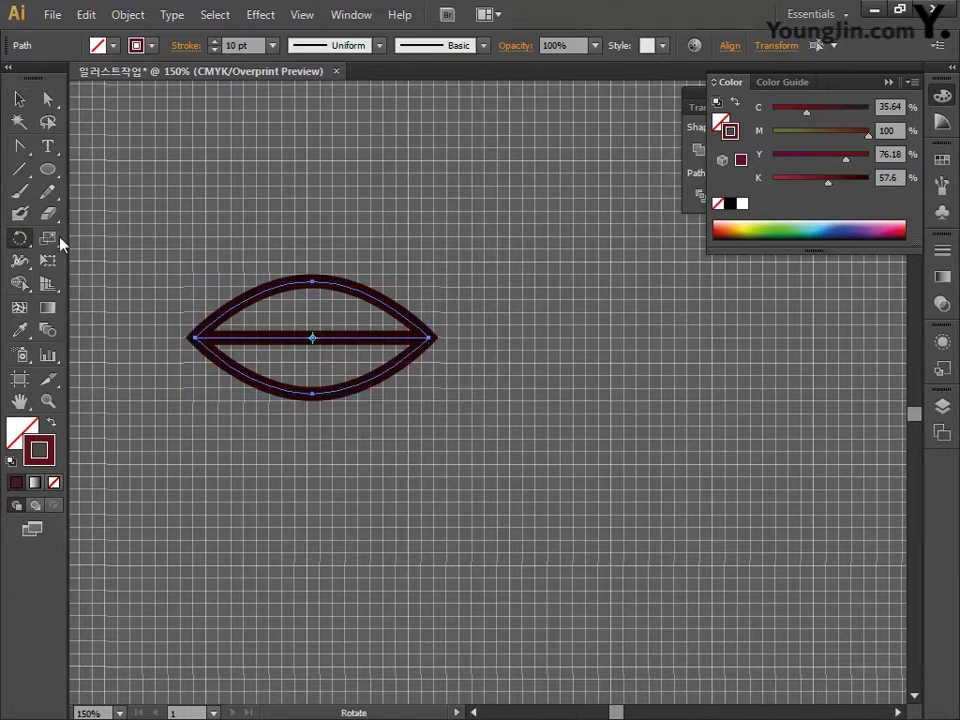
double_click(20, 241)
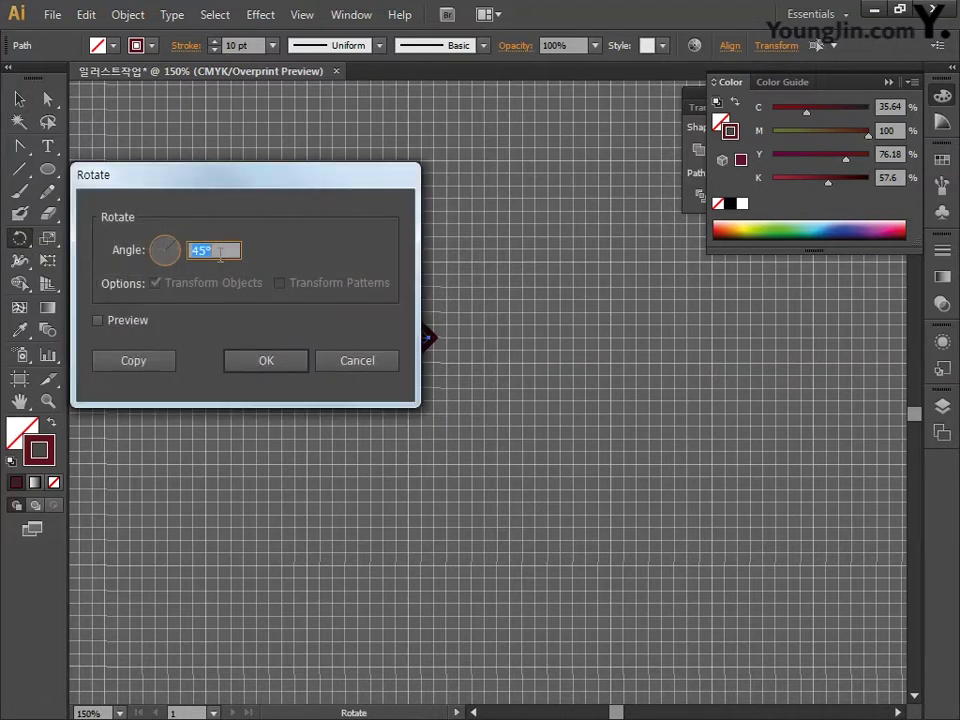
type("-30")
left_click(264, 362)
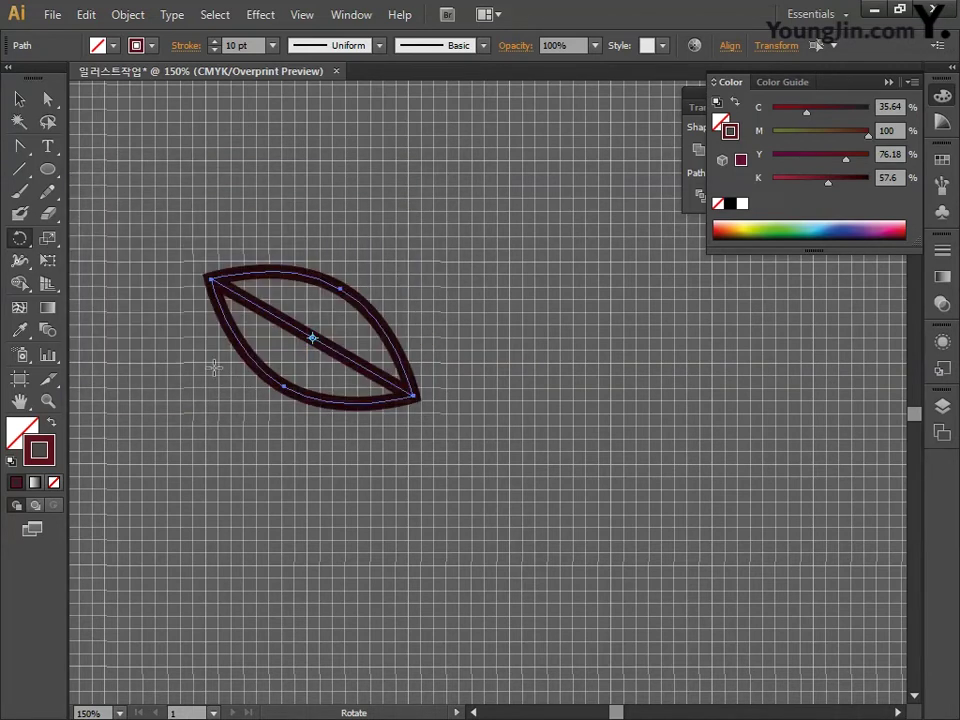
Make a copy of the leaf rotated 60° and move it so its lower tip meets the first leaf's upper right edge
double_click(19, 241)
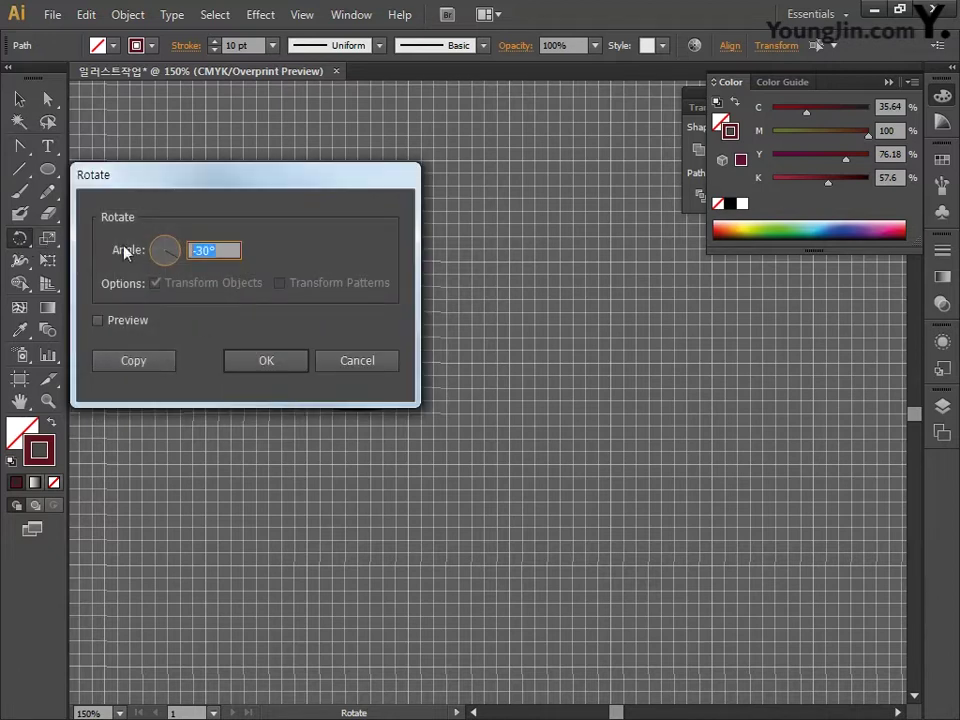
type("60")
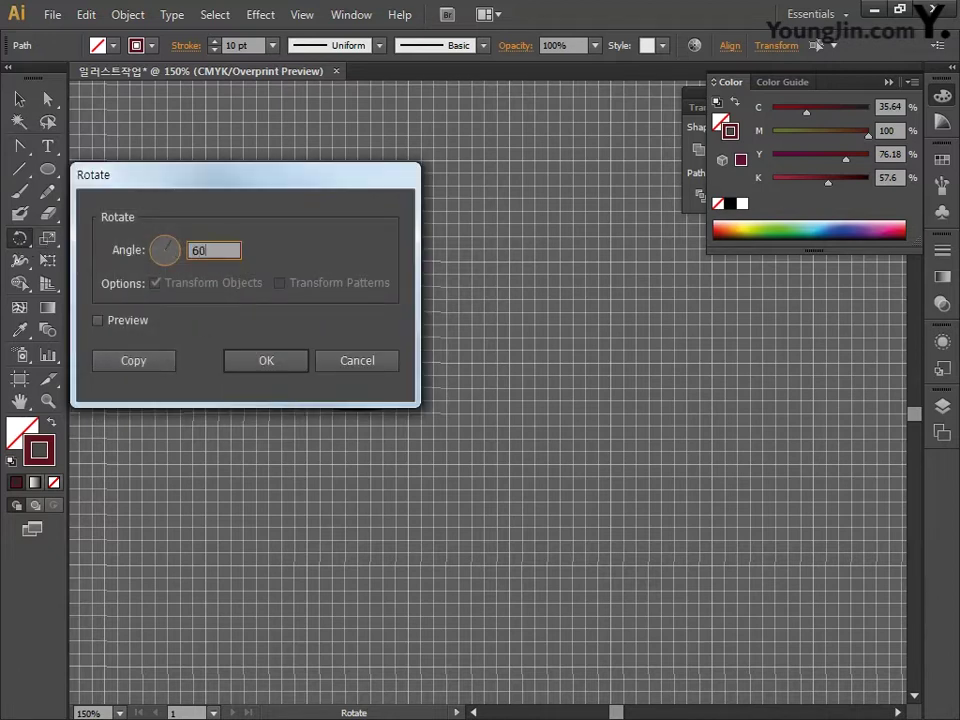
left_click(127, 361)
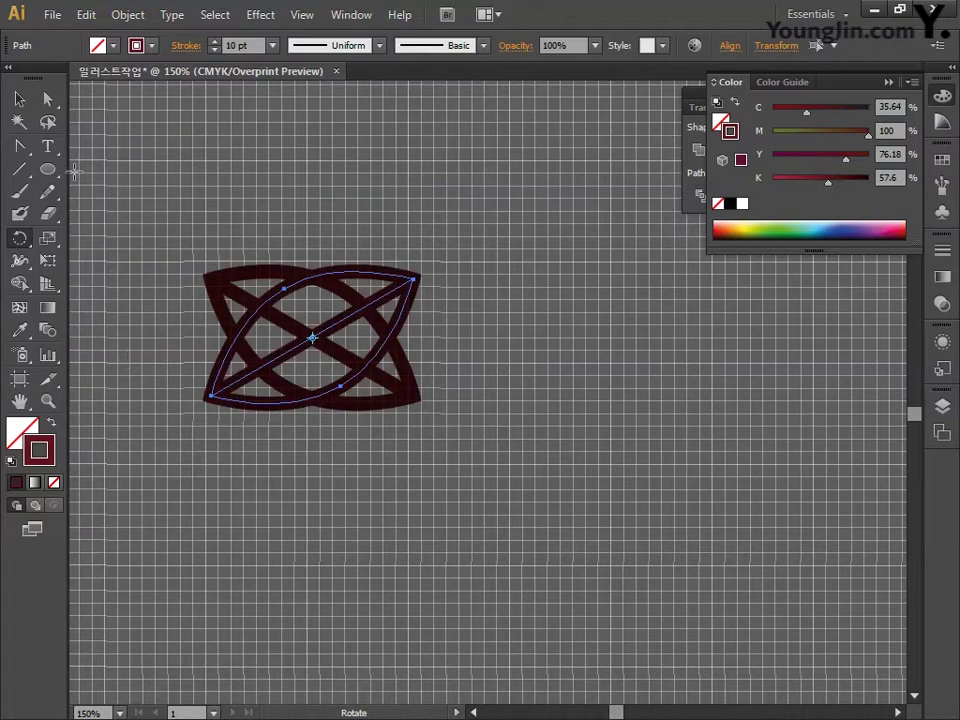
left_click(19, 99)
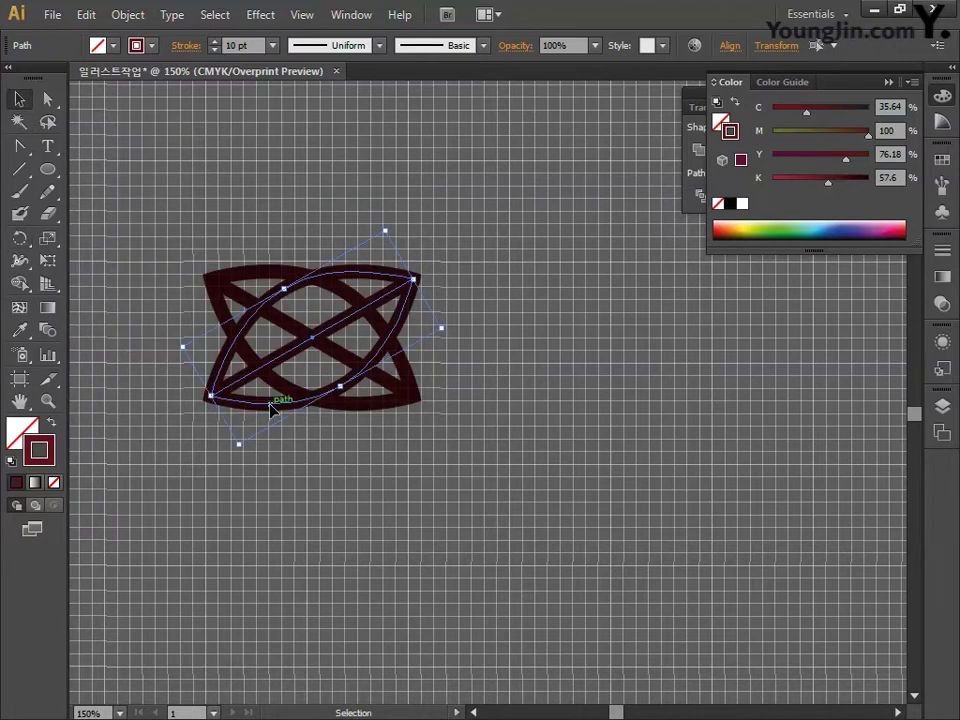
left_click_drag(275, 410, 406, 303)
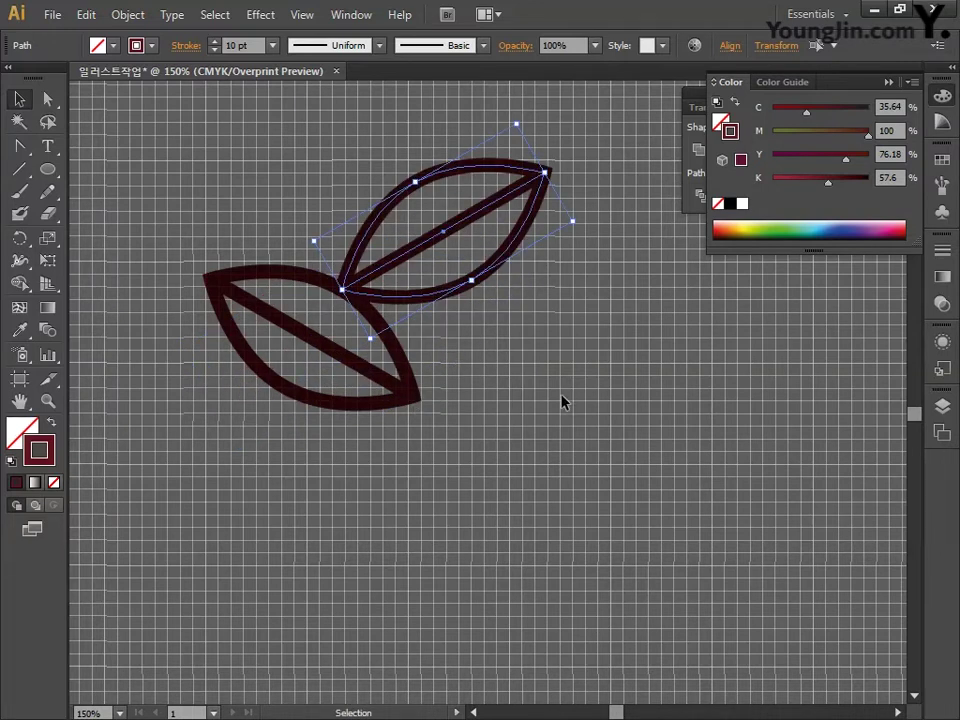
Draw a small unfilled circle with the 10 pt dark red stroke just above the first leaf
left_click(45, 174)
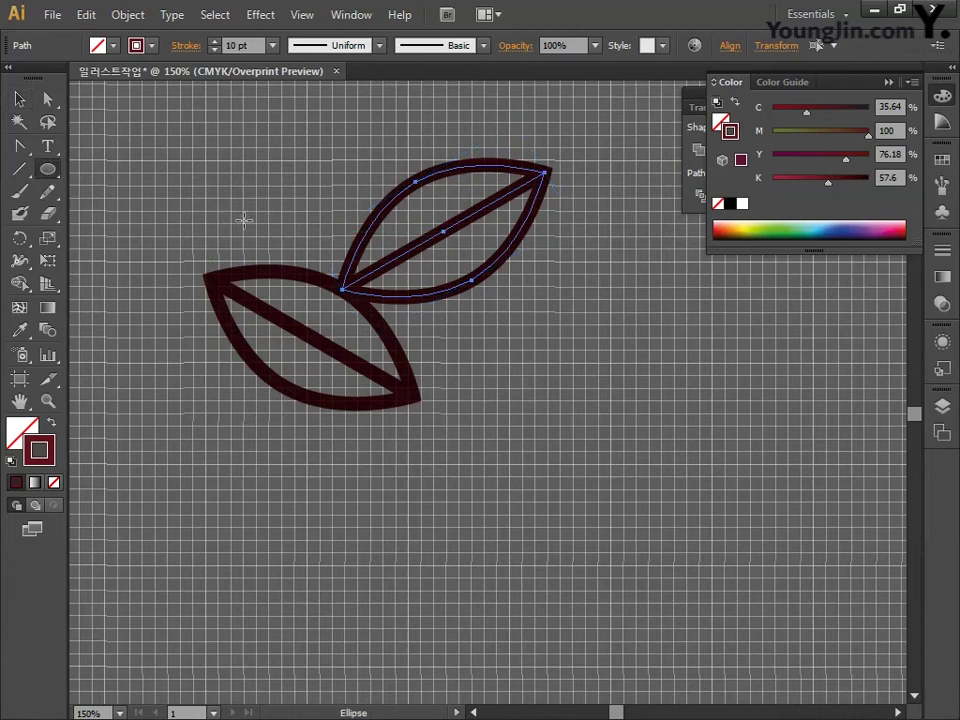
left_click_drag(244, 219, 292, 250)
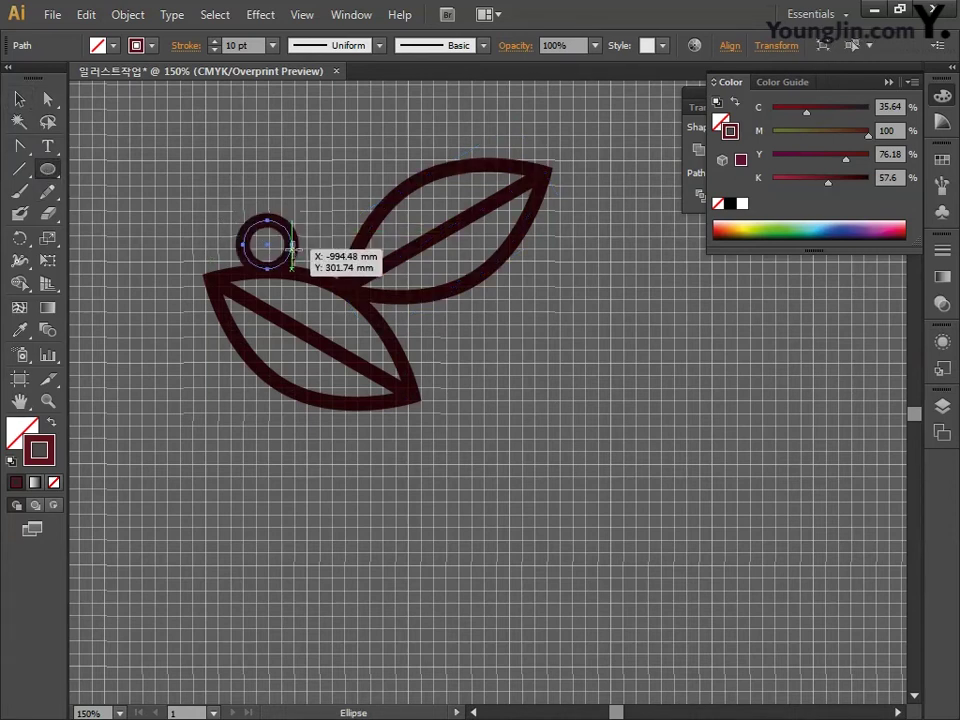
left_click(18, 97)
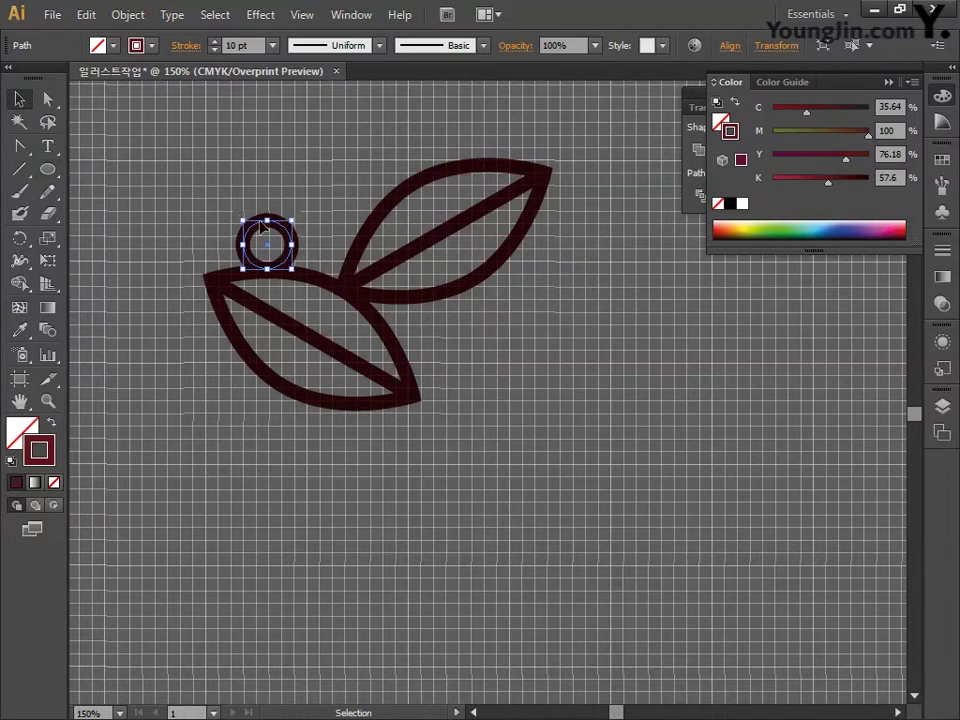
Enlarge the circle above the first leaf slightly and place a copy of it in the lower angle between the two leaves
left_click_drag(287, 232, 302, 213)
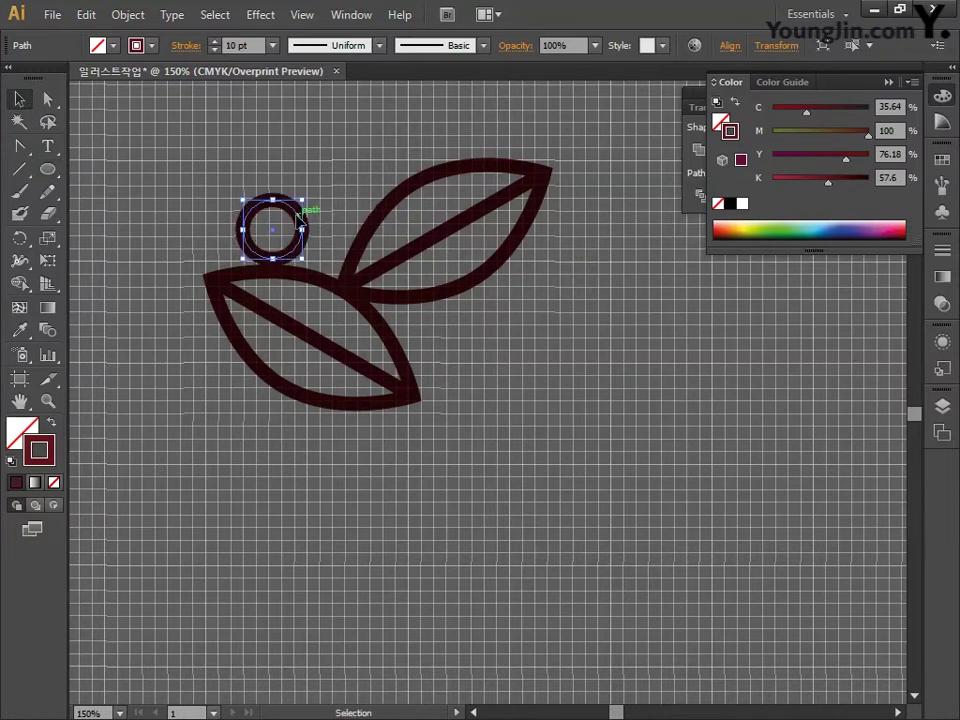
left_click_drag(300, 222, 472, 327)
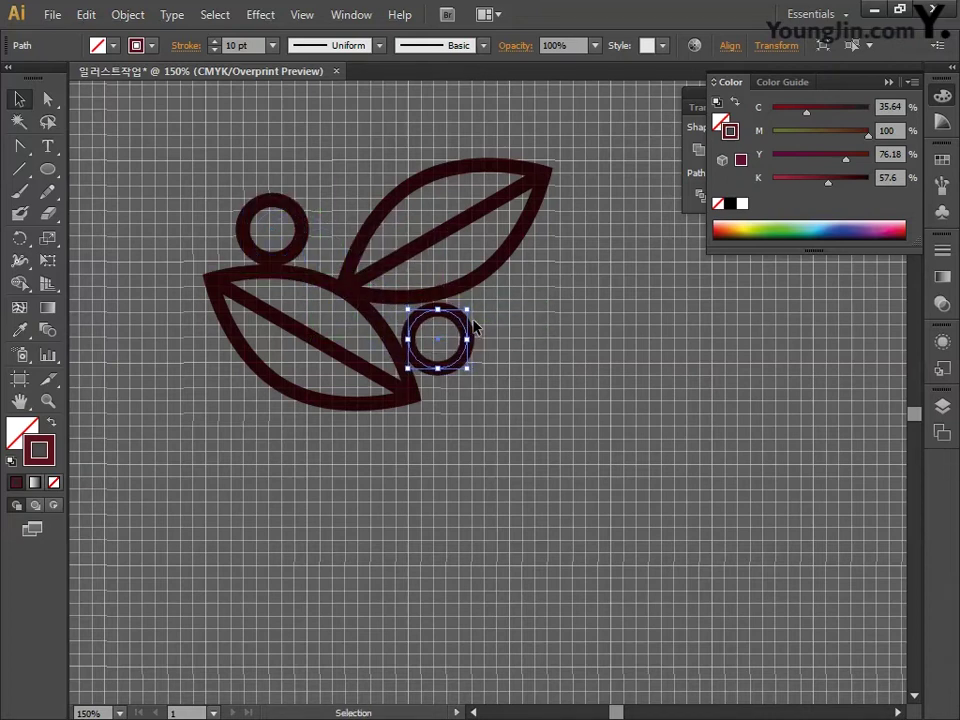
left_click(531, 339)
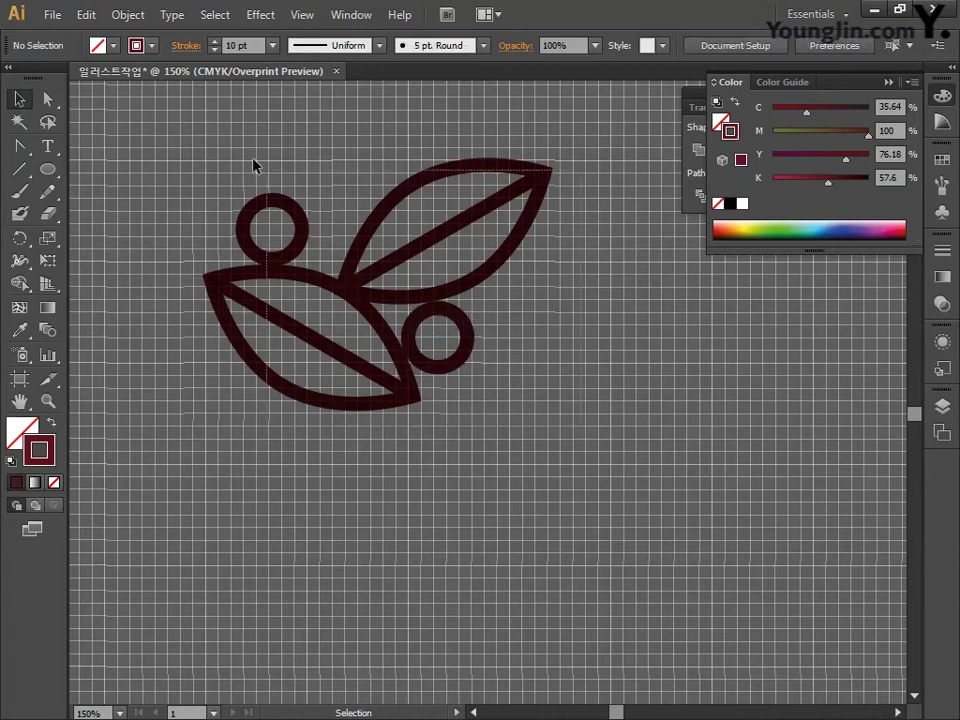
Copy the whole leaf-and-circle motif to its right and repeat the copy twice to form a row of four adjoining motifs
left_click_drag(176, 118, 551, 405)
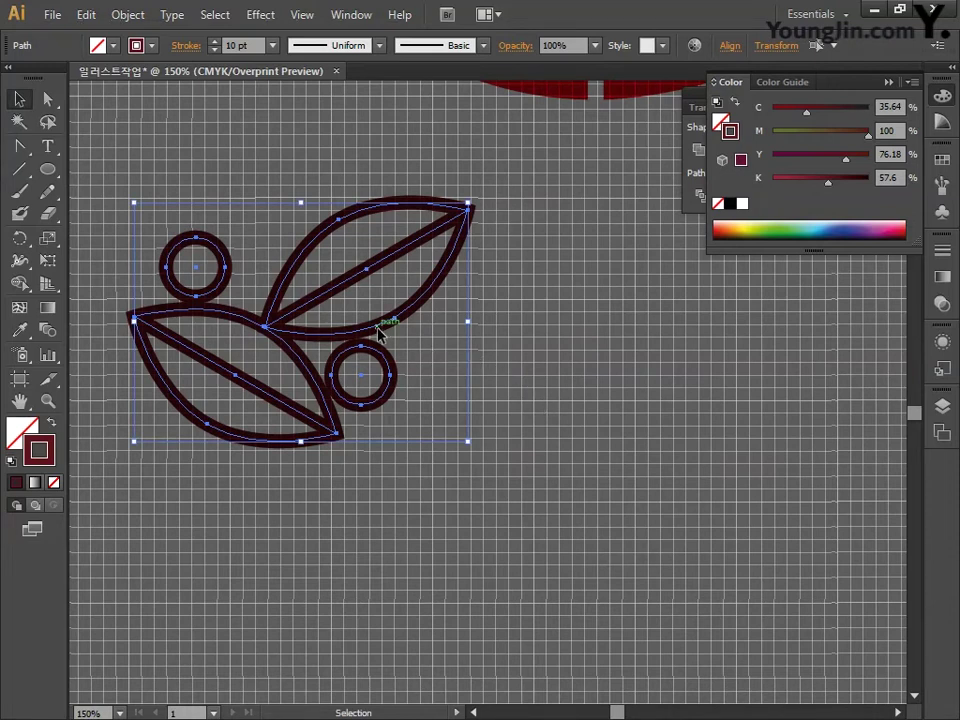
left_click_drag(378, 327, 659, 343)
left_click_drag(653, 501, 582, 577)
key("ctrl+minus")
key("ctrl+minus")
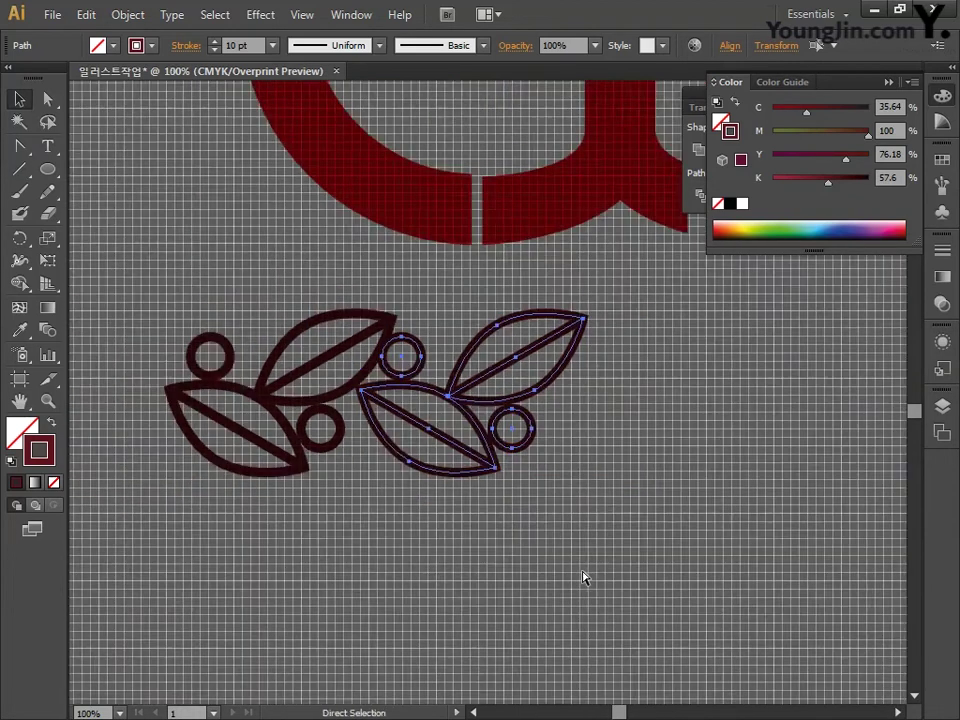
left_click_drag(521, 551, 435, 555)
key("ctrl+d")
key("ctrl+d")
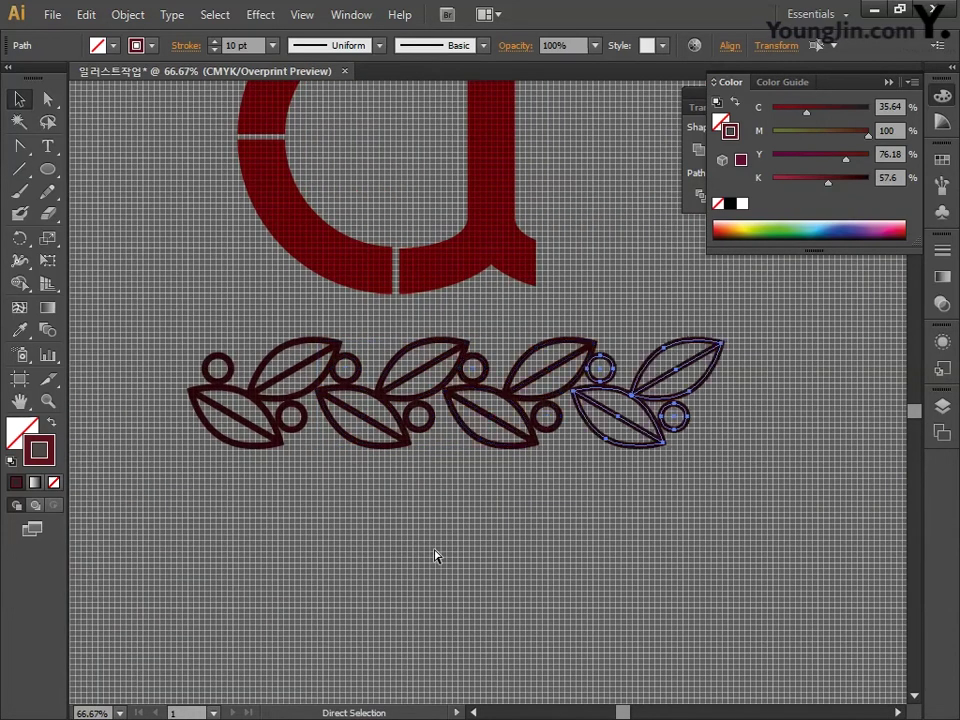
Delete the upper leaf with its vein and the lower circle from the last motif at the row's right end
key("v")
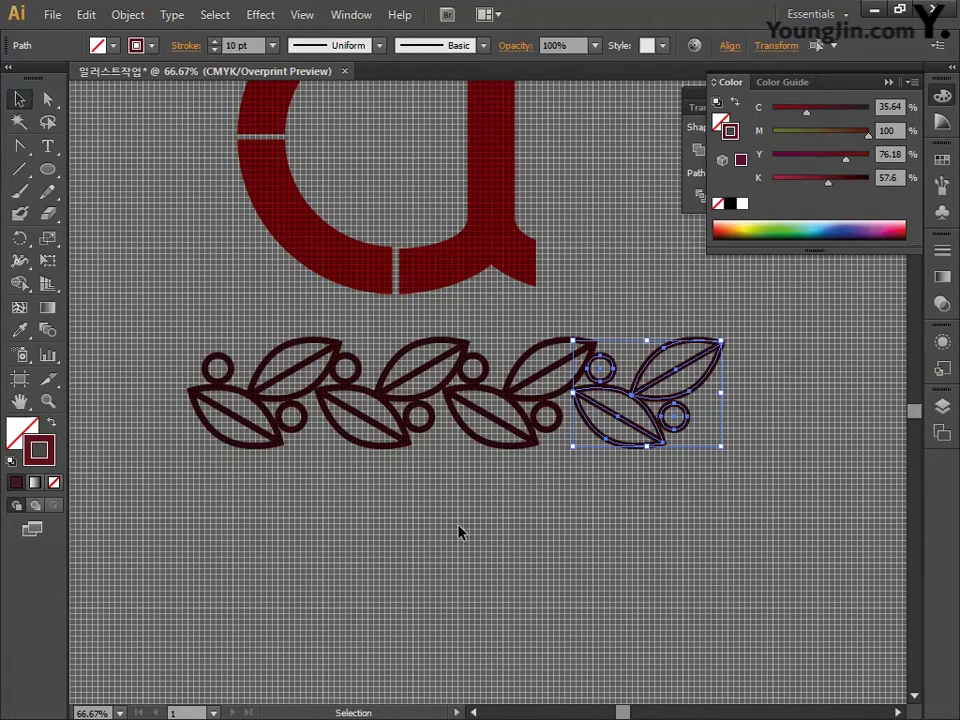
left_click(672, 337)
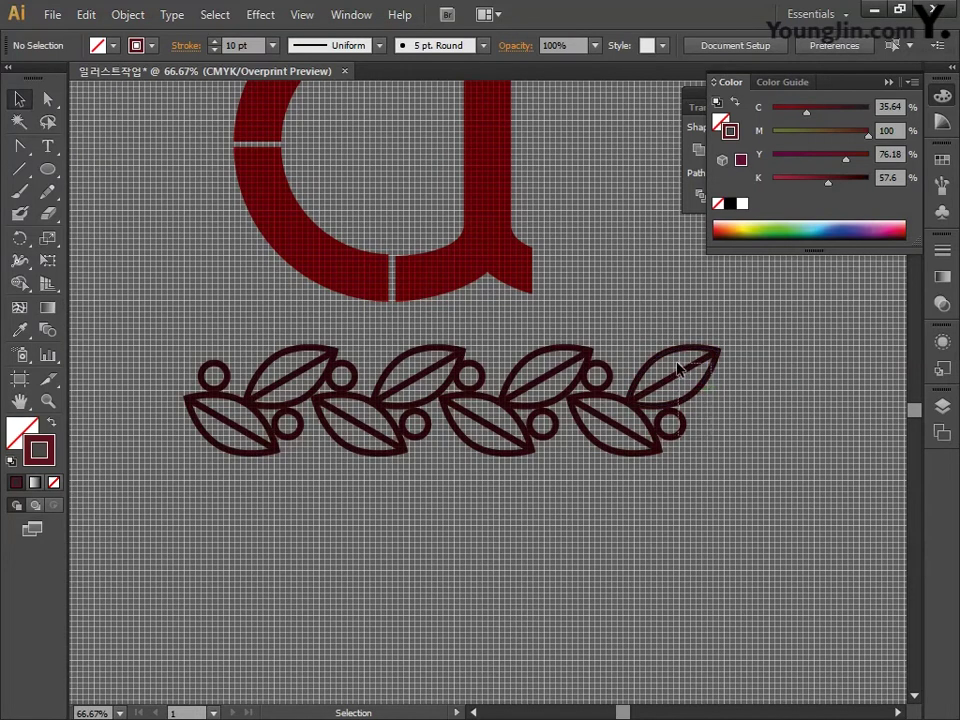
left_click(677, 369)
key("Delete")
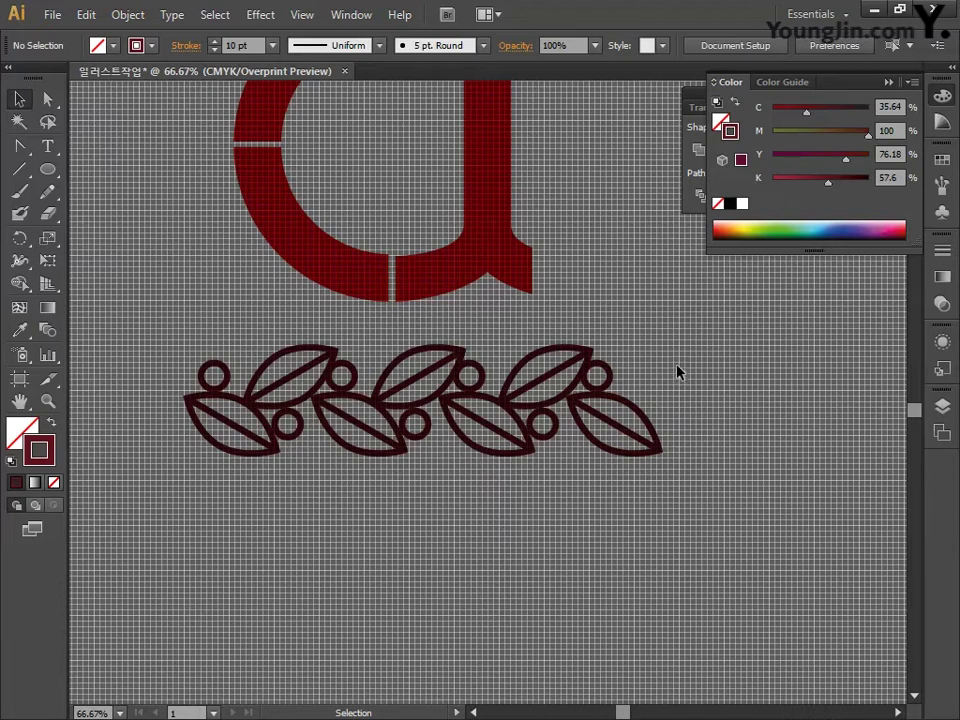
Convert the strokes of all leaves and circles in the row to outlines and unite them into one branch shape
key("ctrl+a")
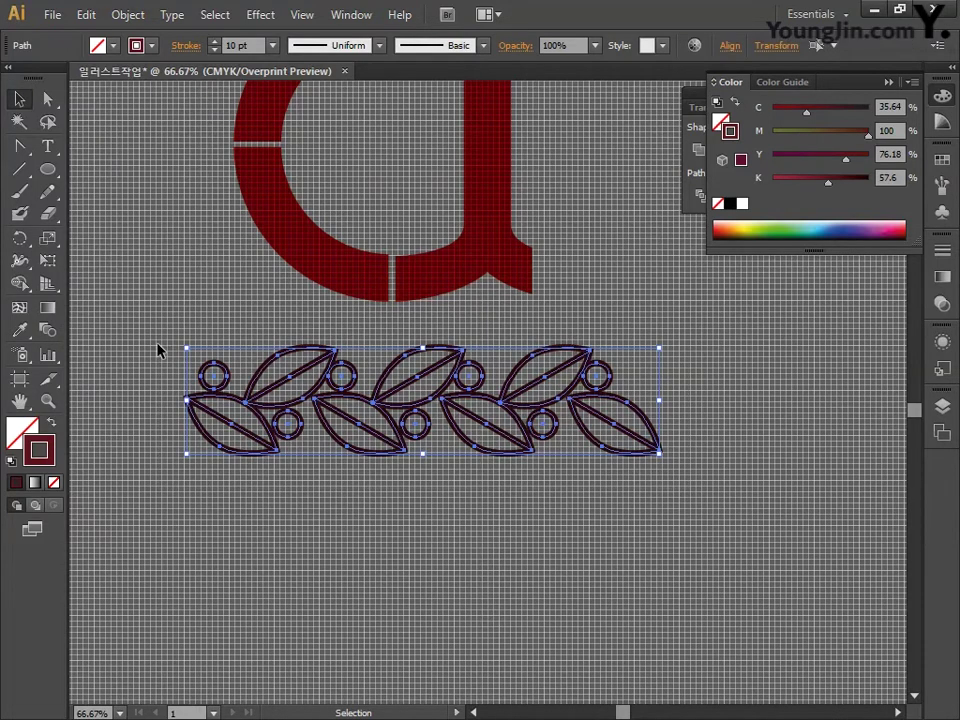
left_click(127, 15)
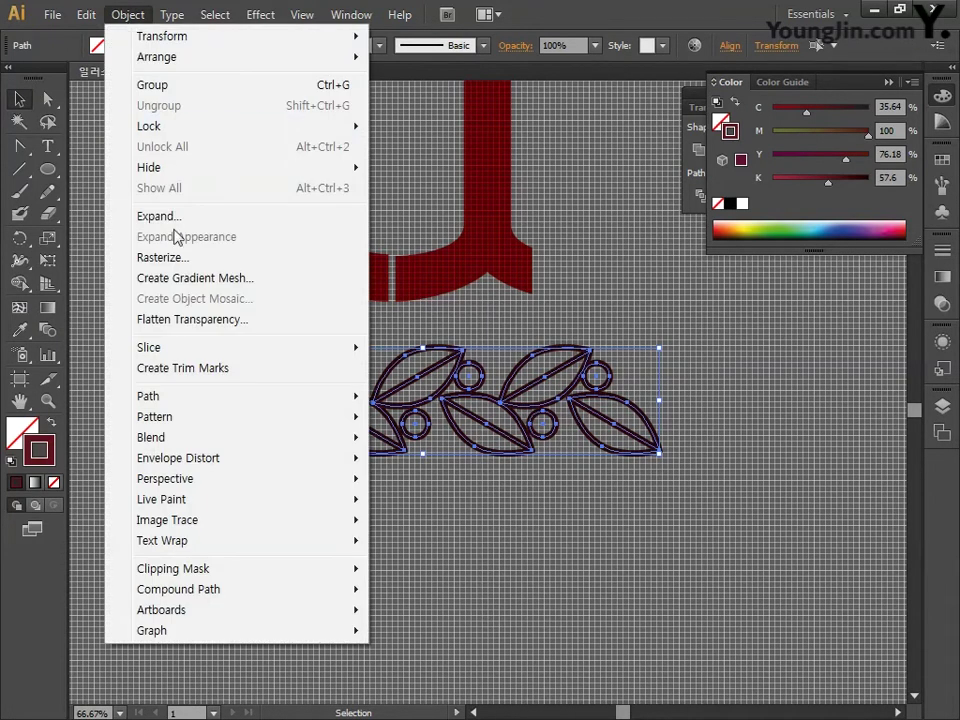
mouse_move(182, 402)
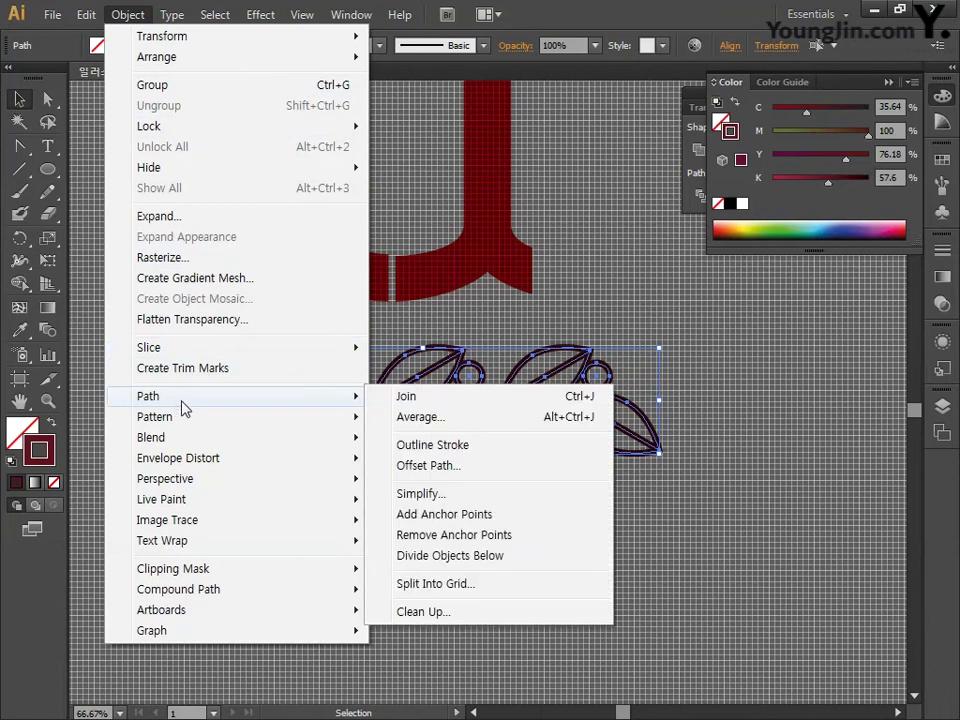
left_click(430, 444)
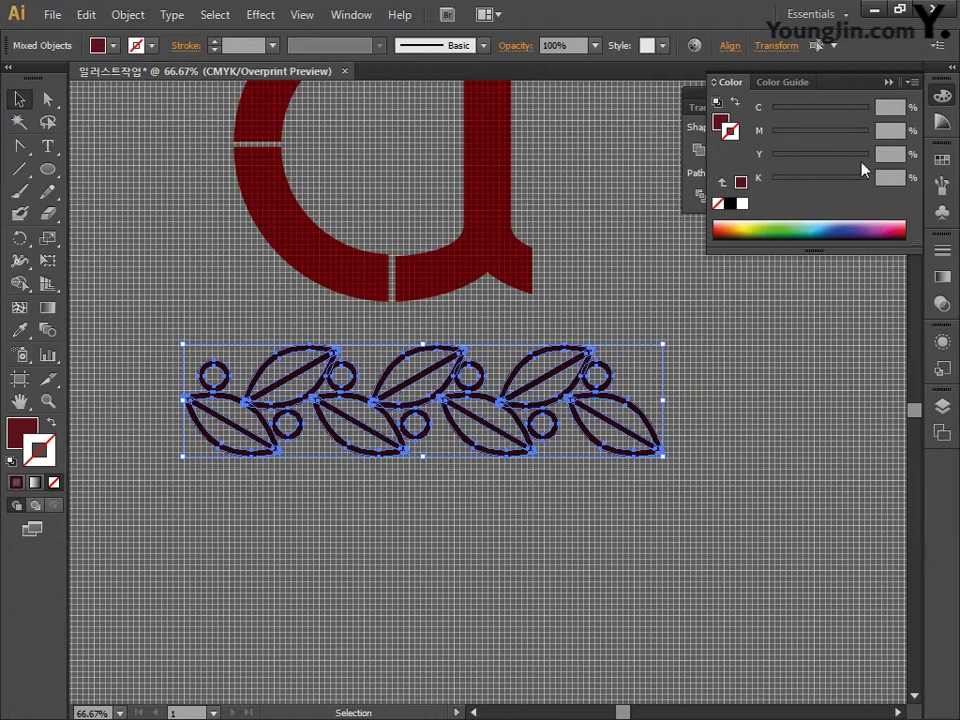
left_click(941, 96)
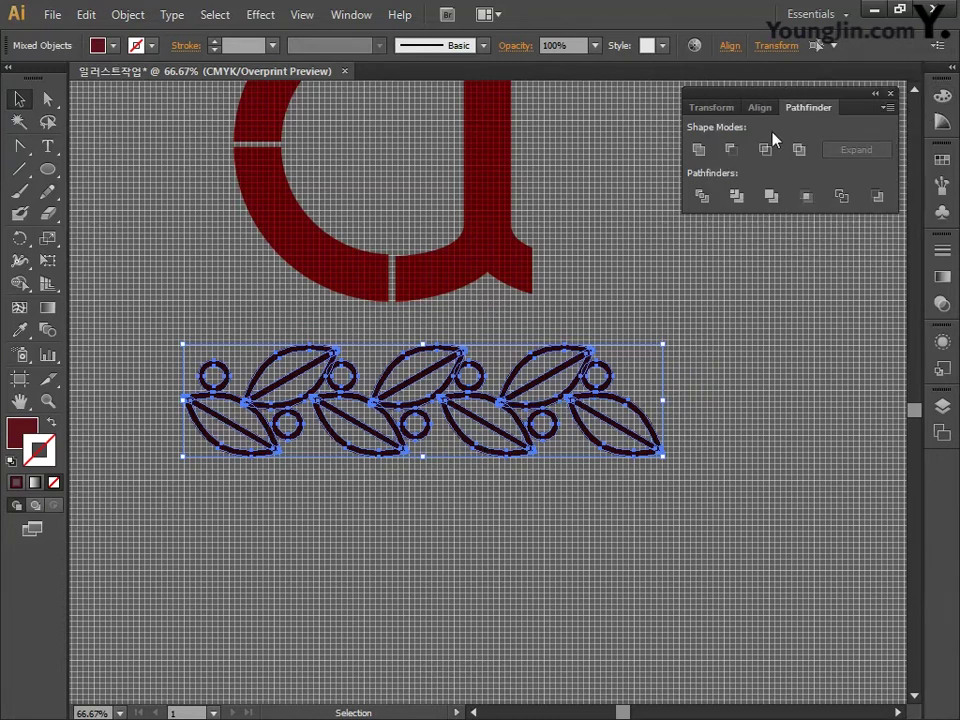
left_click(698, 152)
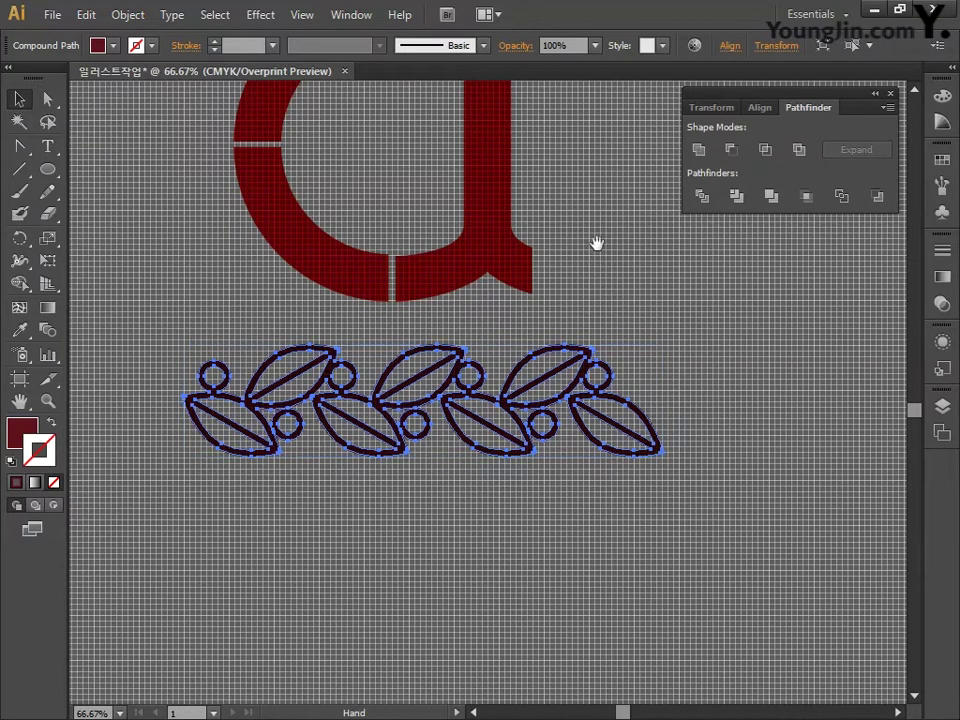
Move the branch onto the red letter, rotate it to rise diagonally to the right, and scale it down to span the letter
left_click_drag(596, 242, 604, 409)
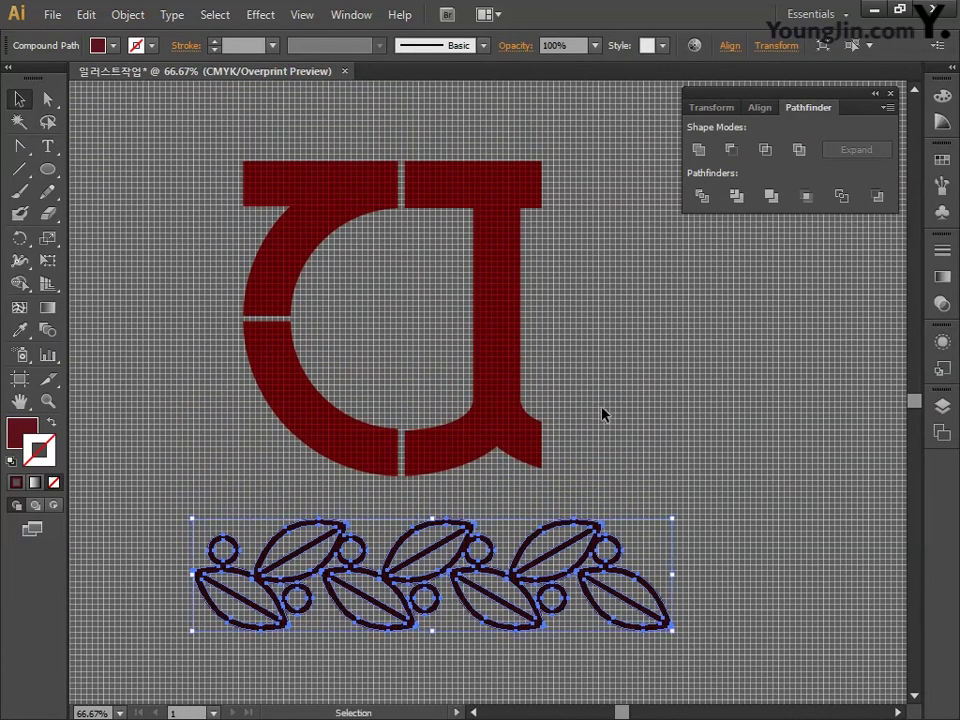
left_click_drag(596, 543, 593, 299)
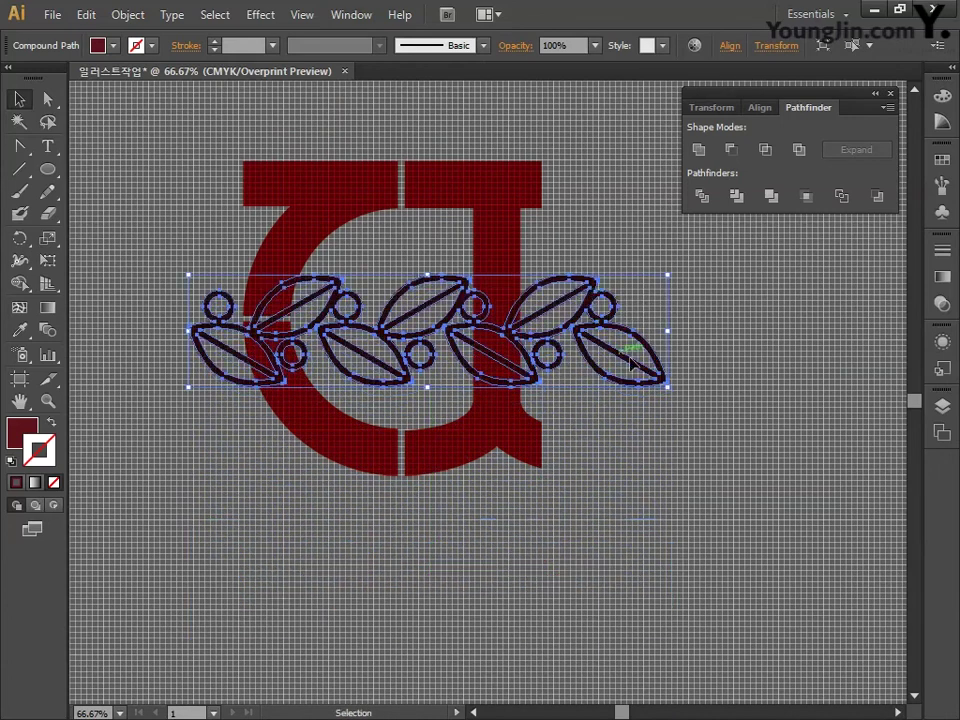
left_click_drag(670, 398, 581, 264)
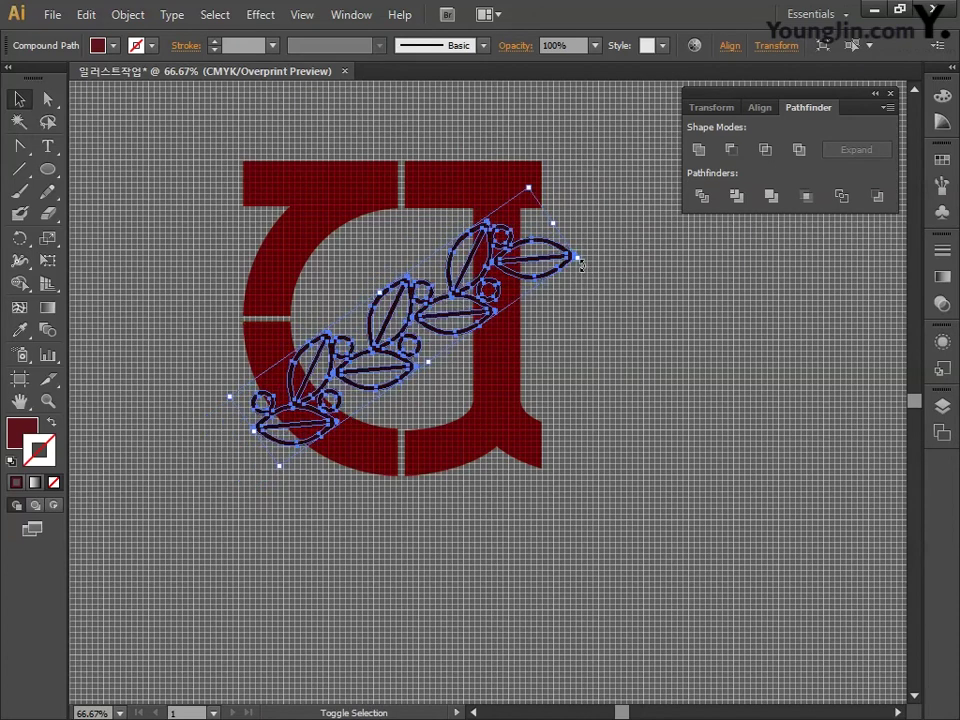
left_click_drag(607, 366, 664, 431)
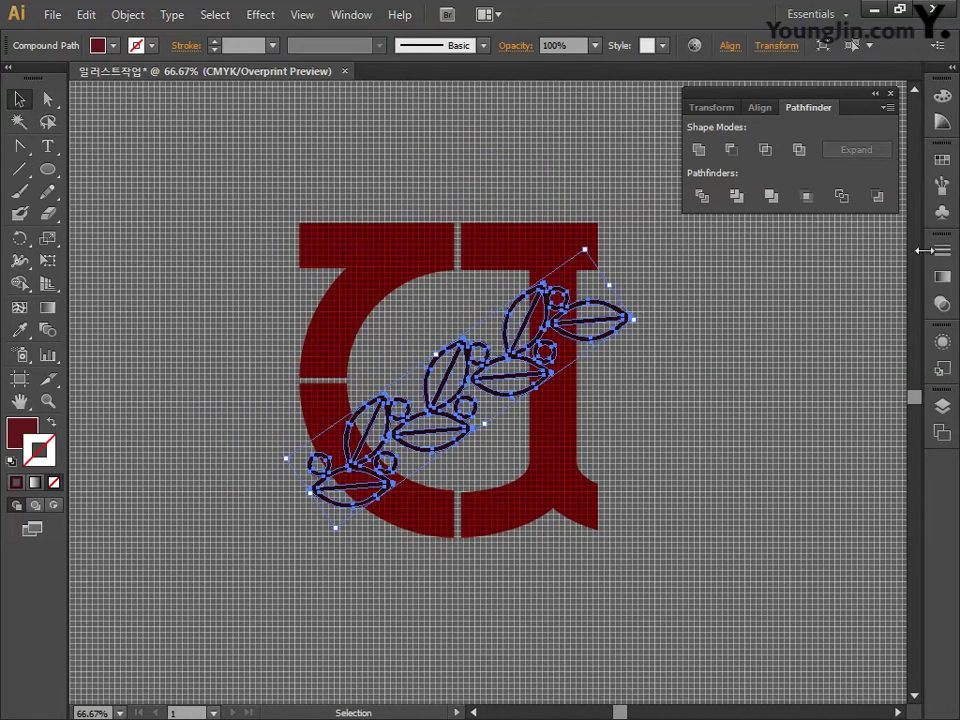
Add an 11 pt stroke to the branch
left_click(952, 254)
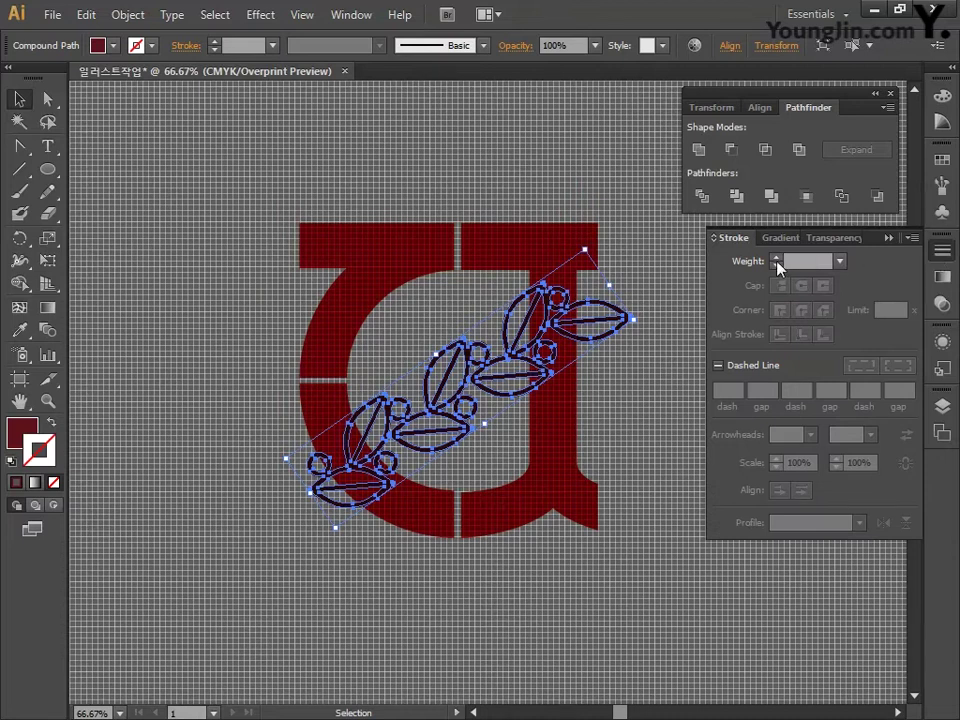
left_click(777, 258)
left_click(777, 258)
left_click(777, 258)
left_click(777, 258)
left_click(777, 258)
left_click(777, 258)
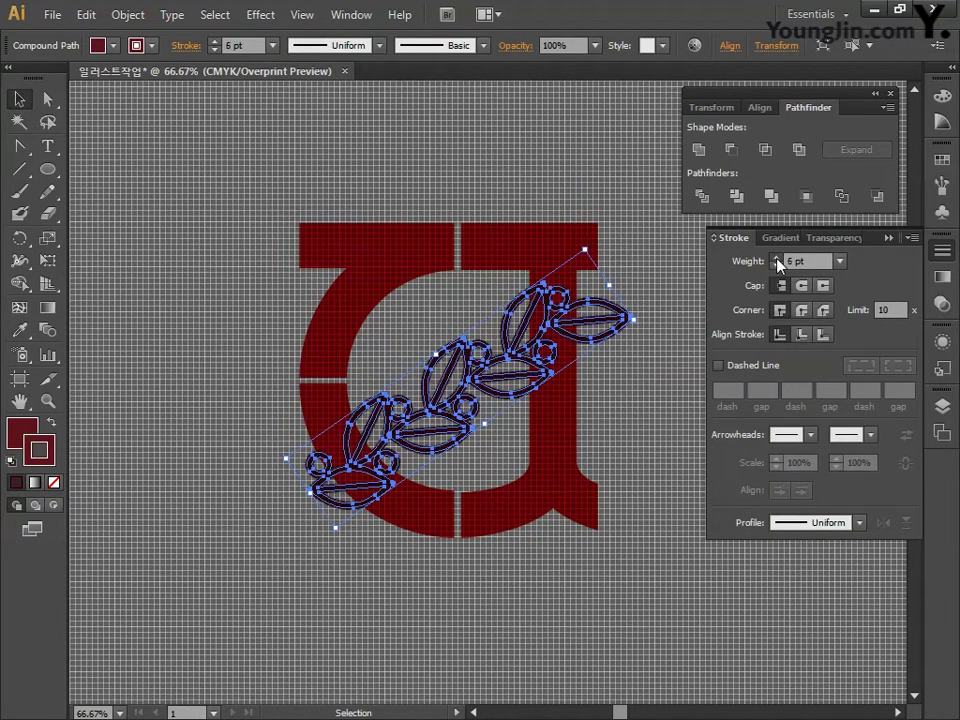
left_click(777, 258)
left_click(777, 258)
left_click(777, 258)
left_click(777, 258)
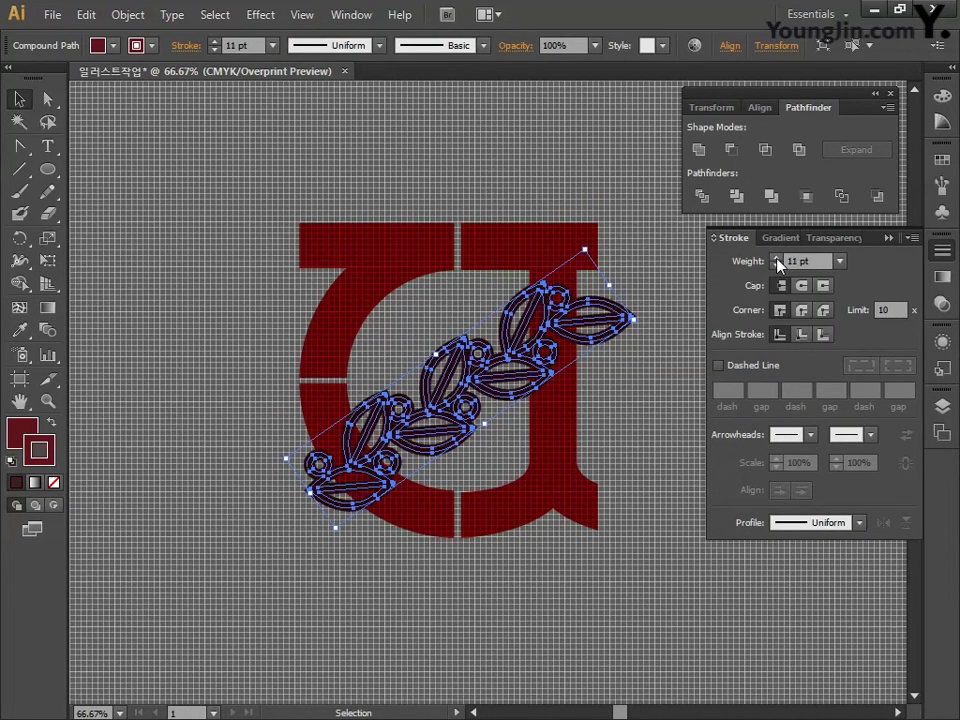
Set the branch's stroke color to white with C 0, M 0, Y 0 and K 0%
double_click(41, 449)
key("Tab")
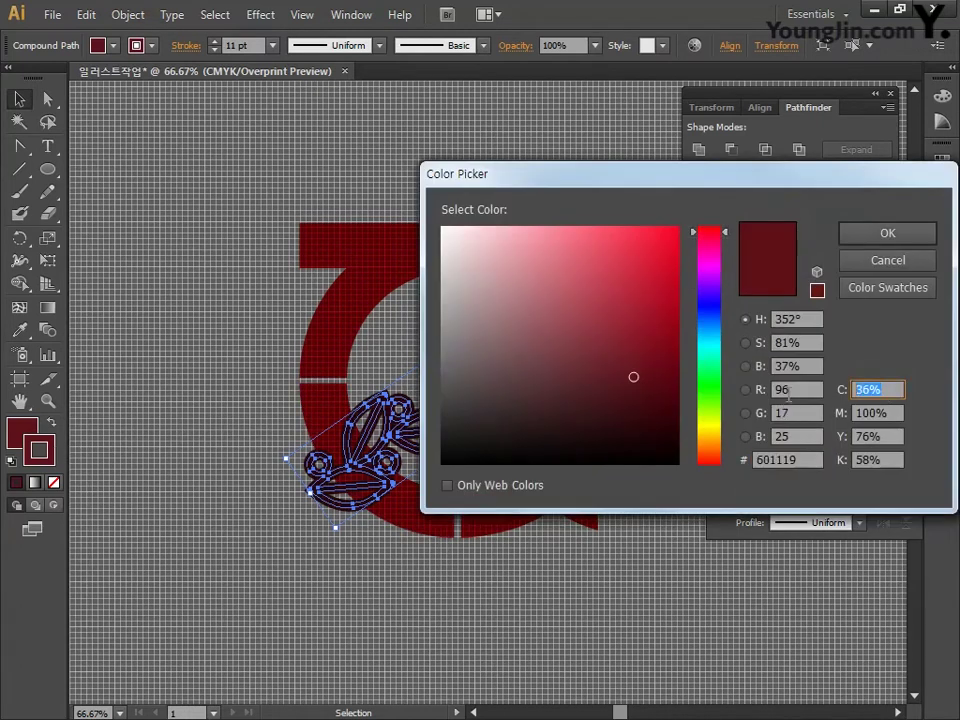
type("0")
key("Tab")
type("0")
key("Tab")
type("0")
key("Tab")
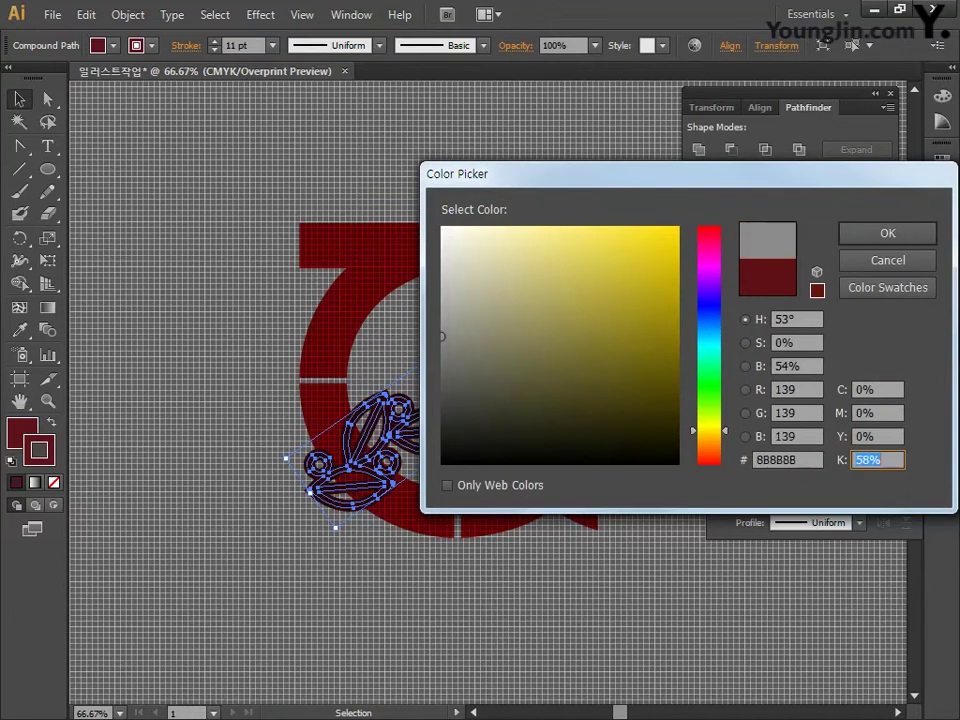
type("0")
left_click(894, 236)
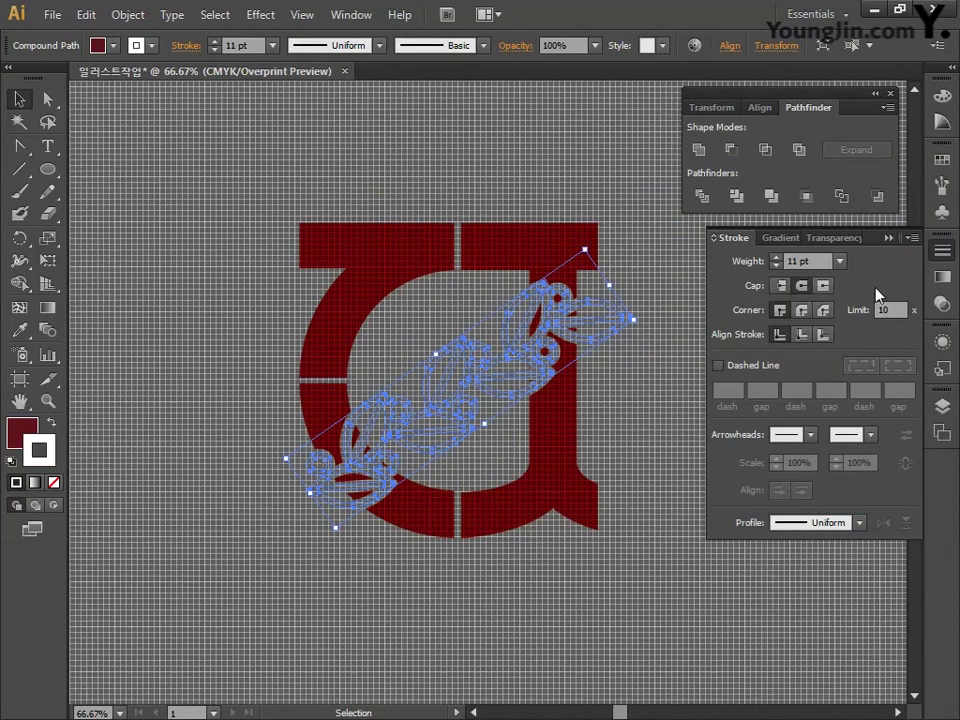
Align the branch's white stroke to the outside and reduce its weight to 7 pt
left_click(823, 335)
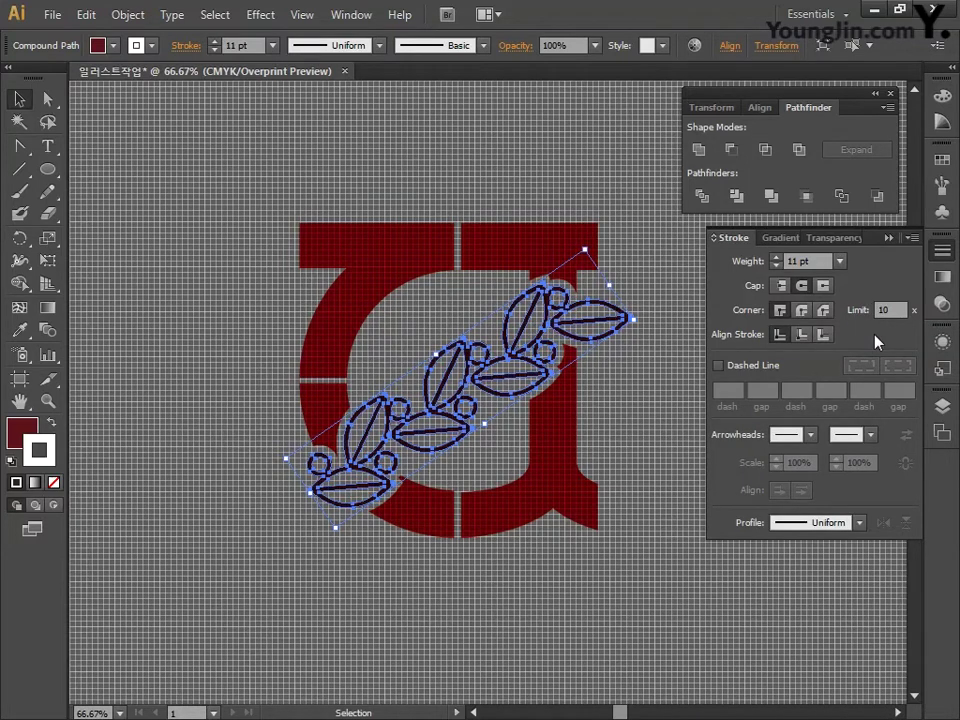
left_click(780, 266)
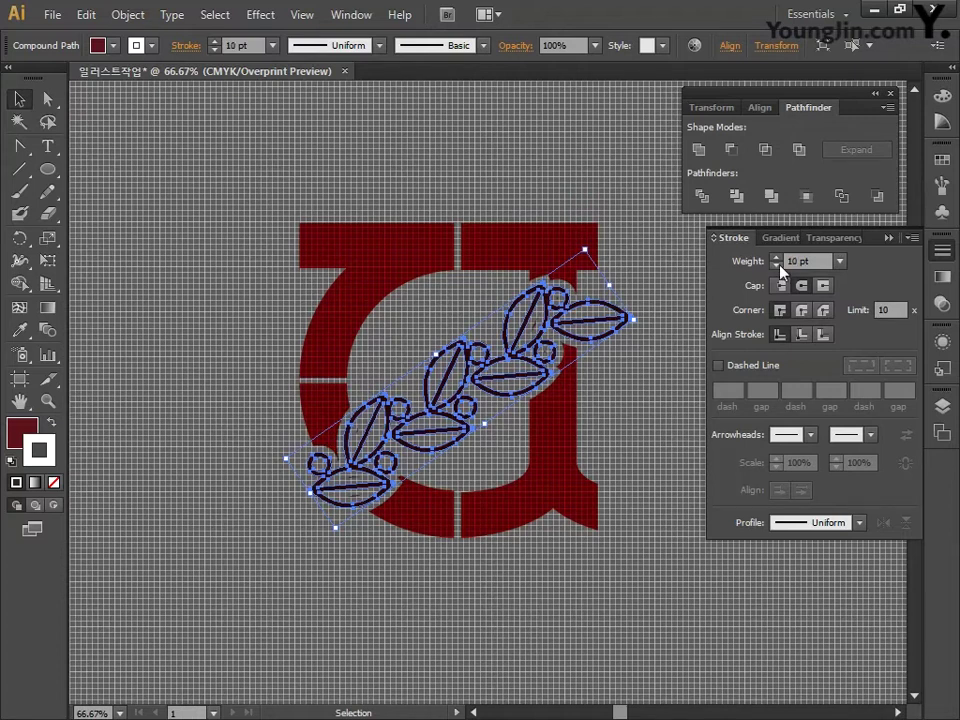
left_click(780, 266)
left_click(780, 266)
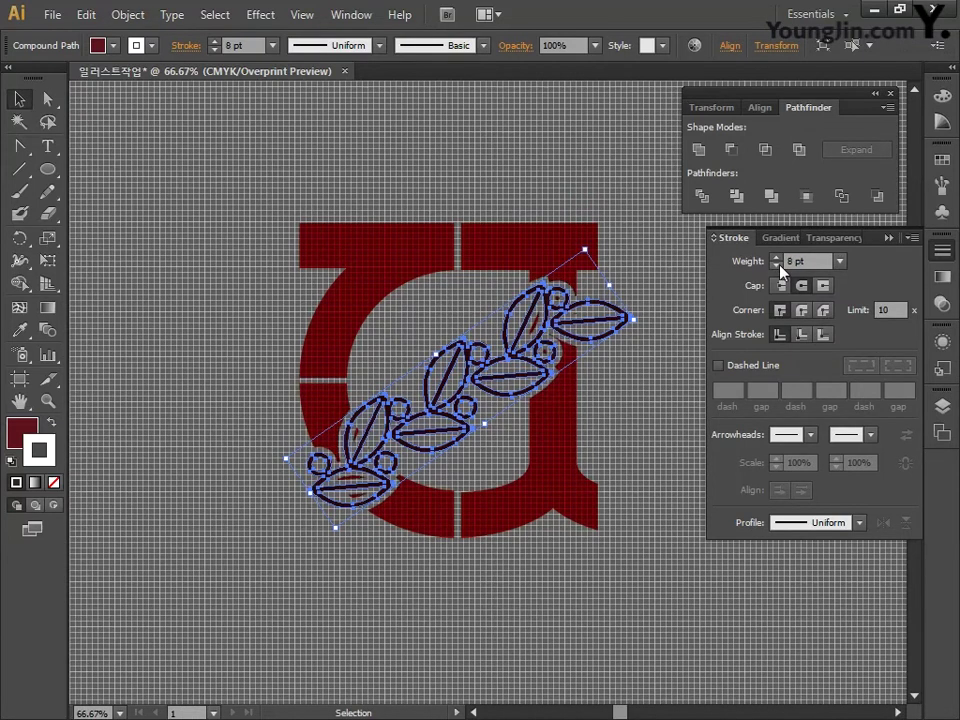
left_click(780, 266)
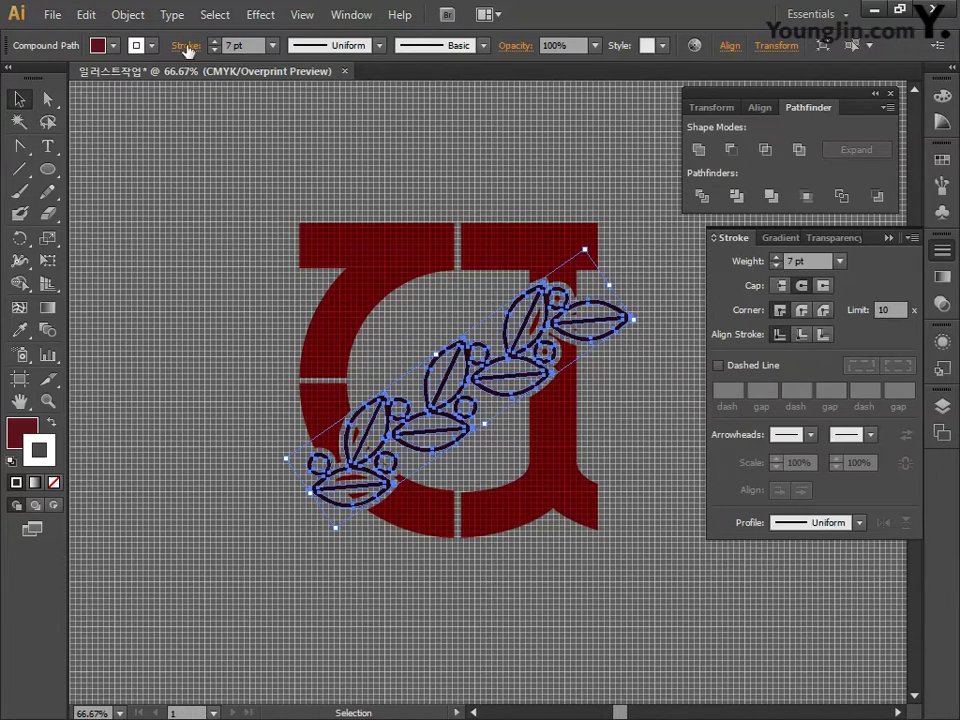
Convert the branch's white stroke to an outlined shape with Outline Stroke and deselect it
left_click(136, 17)
mouse_move(260, 403)
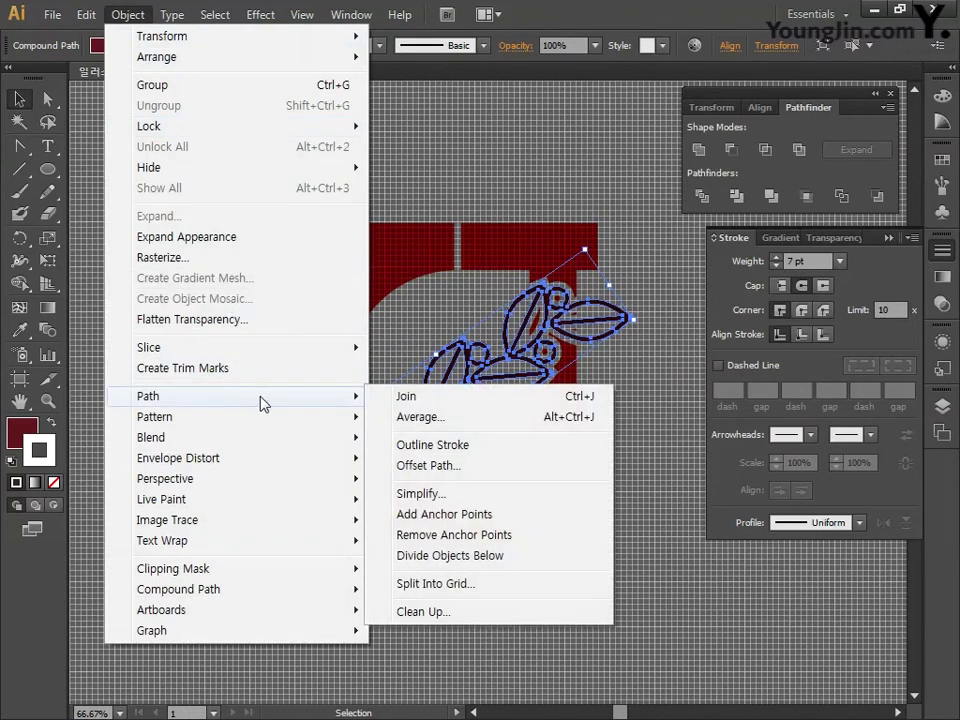
left_click(438, 444)
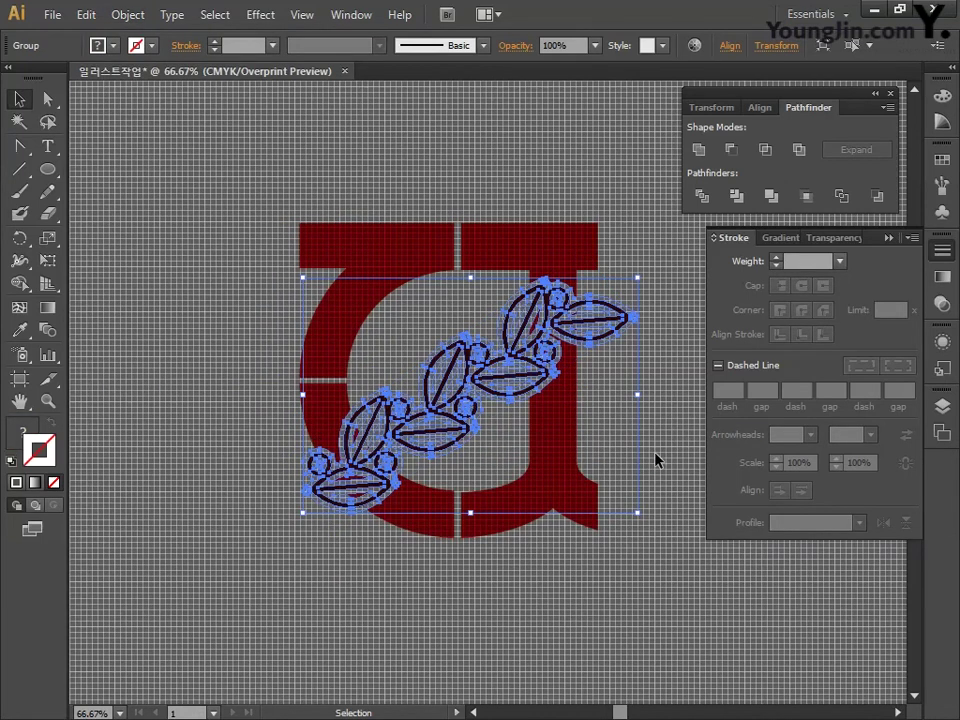
left_click(260, 155)
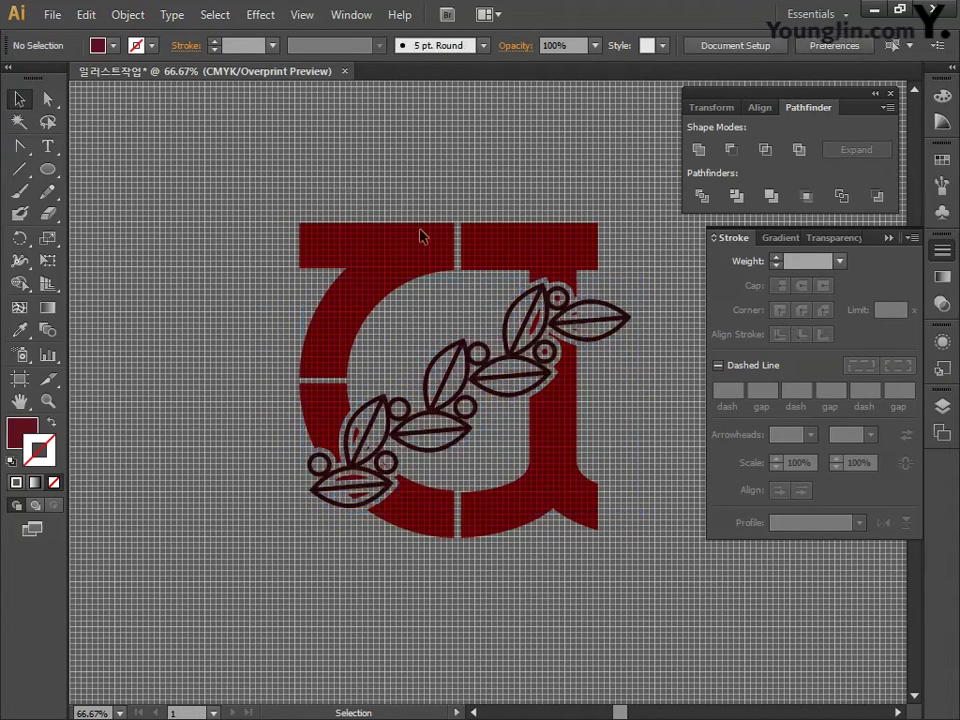
Group all the red pieces of the letter shape together
left_click(497, 255)
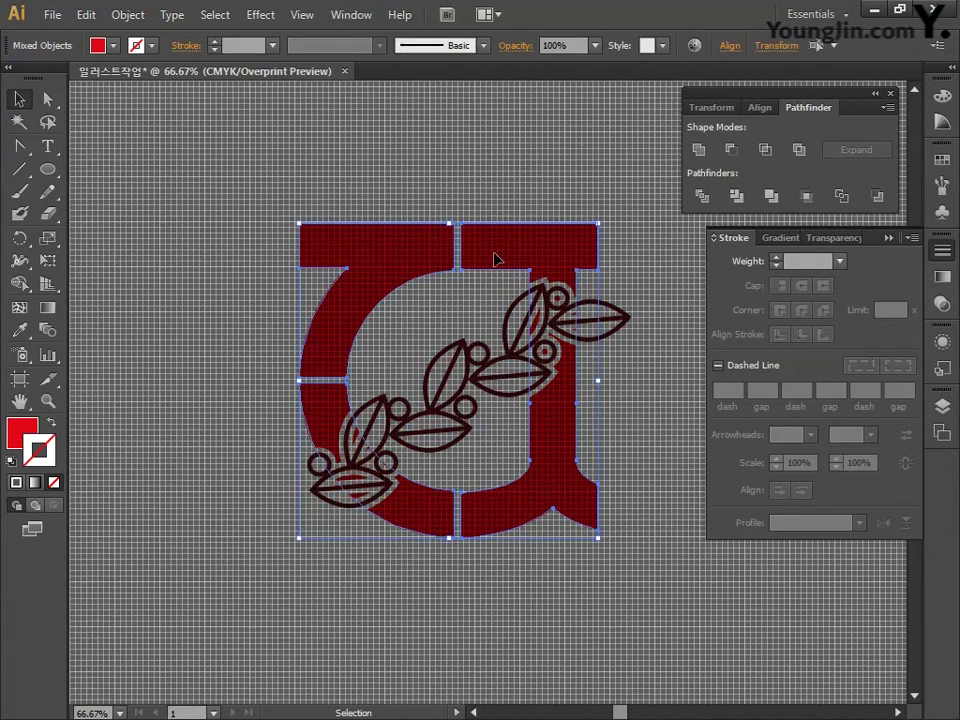
right_click(497, 259)
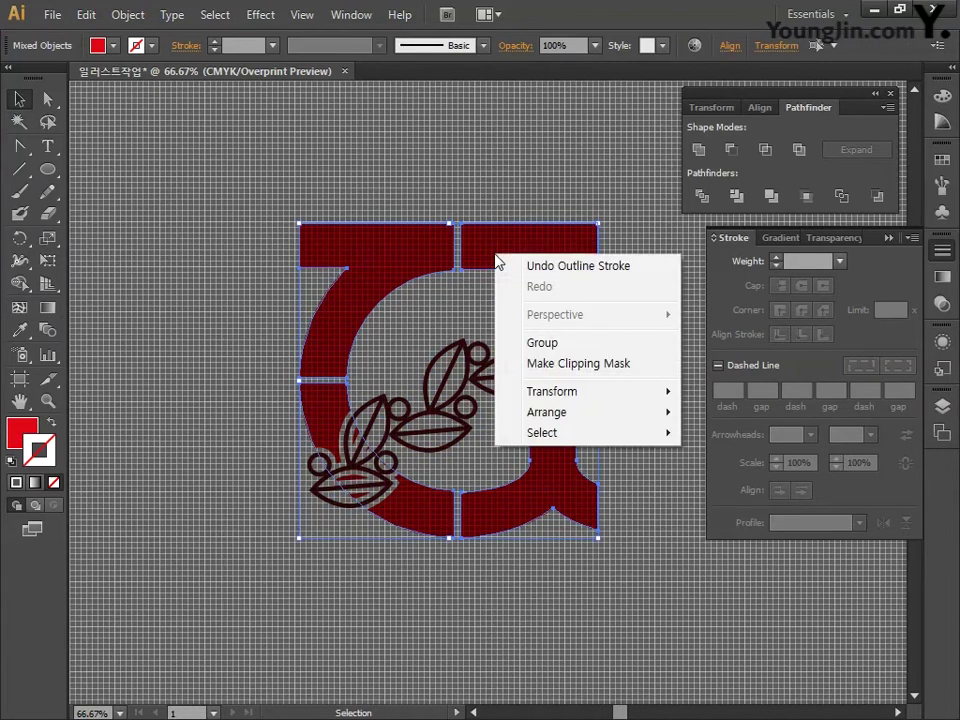
left_click(553, 342)
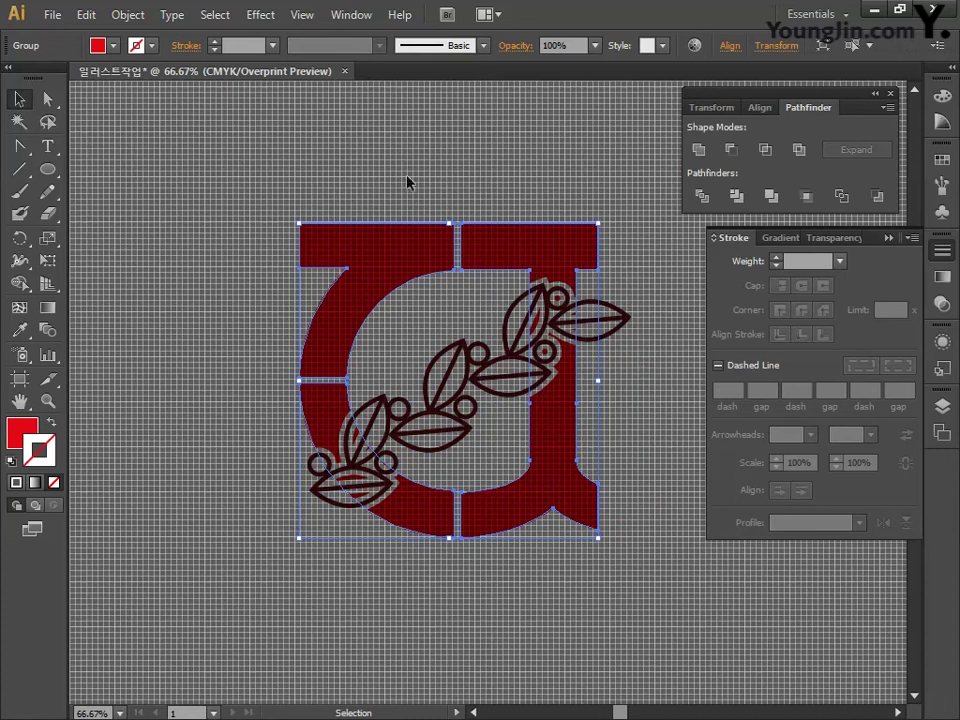
Add the branch's white outline to the red letter selection and subtract it as a Minus Front compound shape
left_click(47, 99)
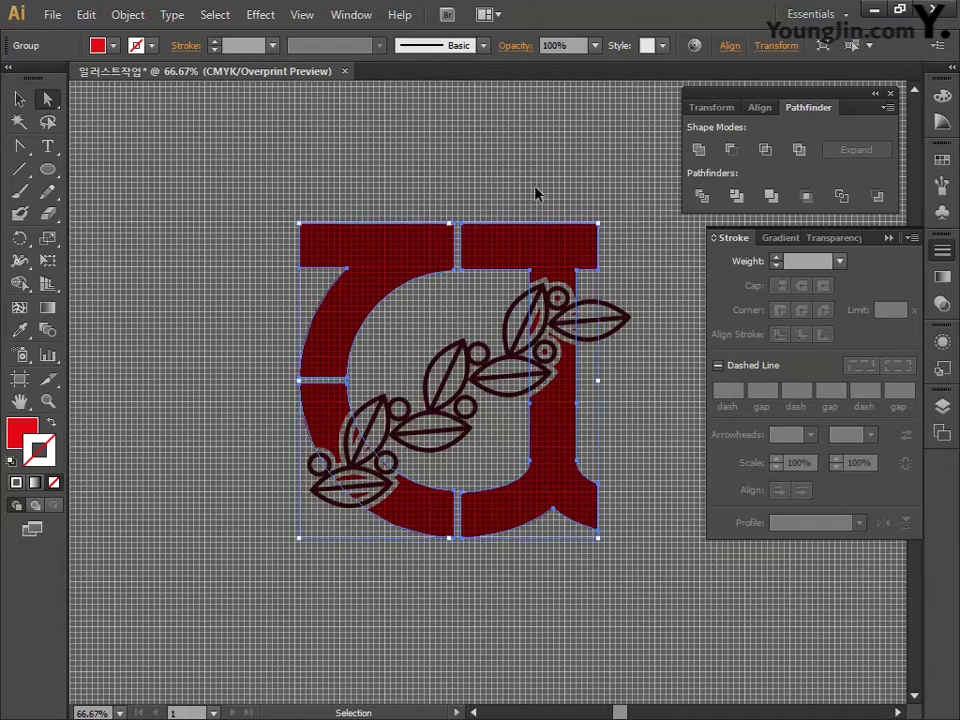
left_click(622, 343)
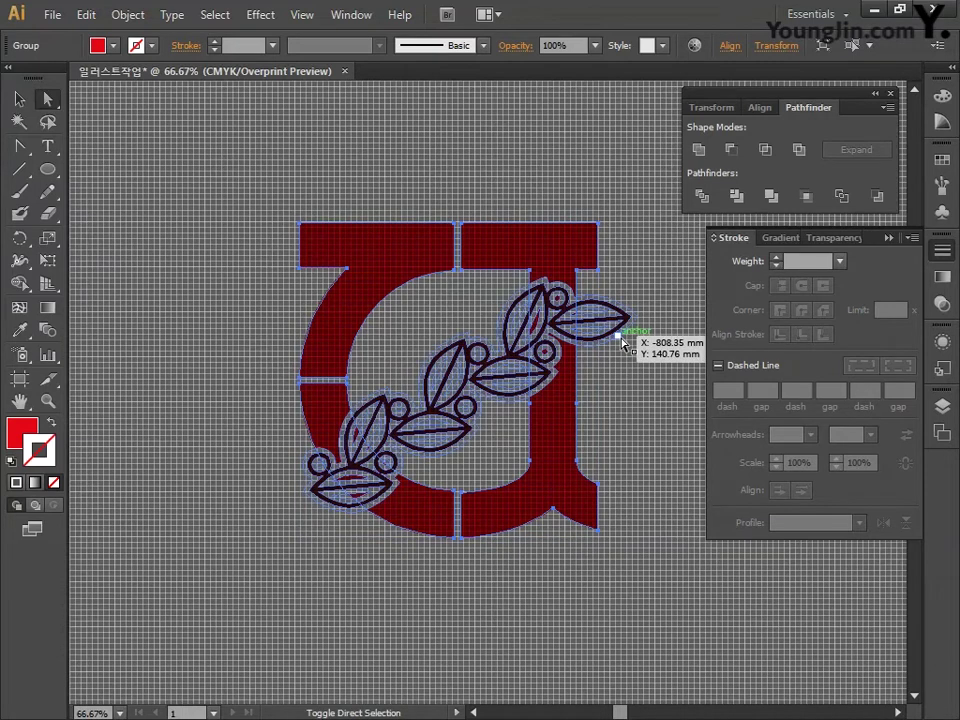
left_click_drag(622, 343, 636, 349)
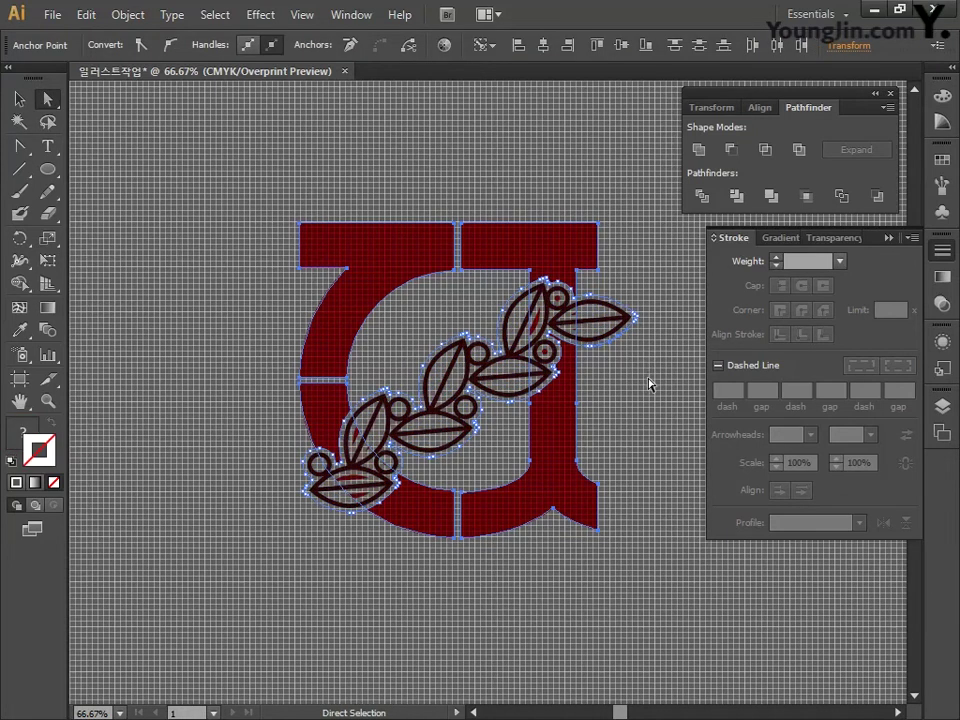
key("alt")
left_click(732, 150, "alt")
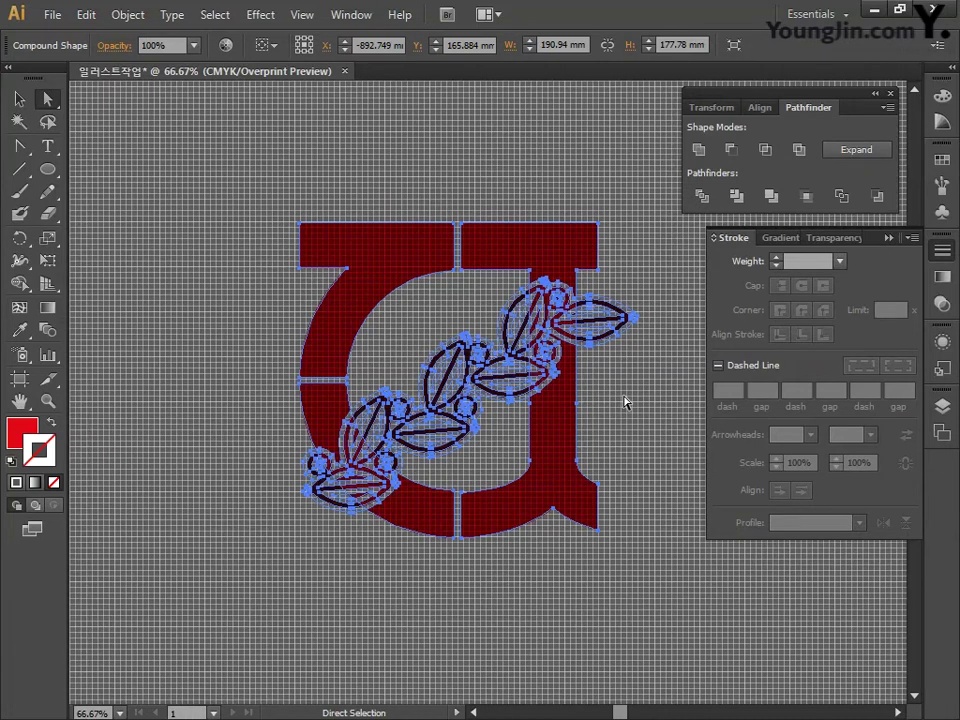
Hide the document grid and deselect the artwork
left_click(306, 15)
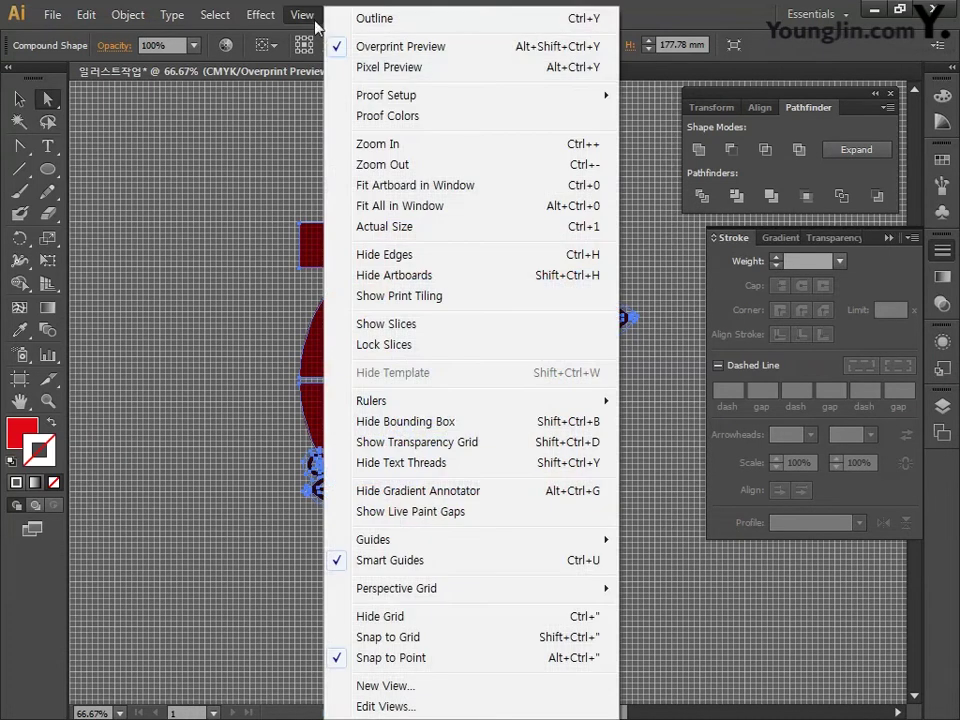
left_click(396, 617)
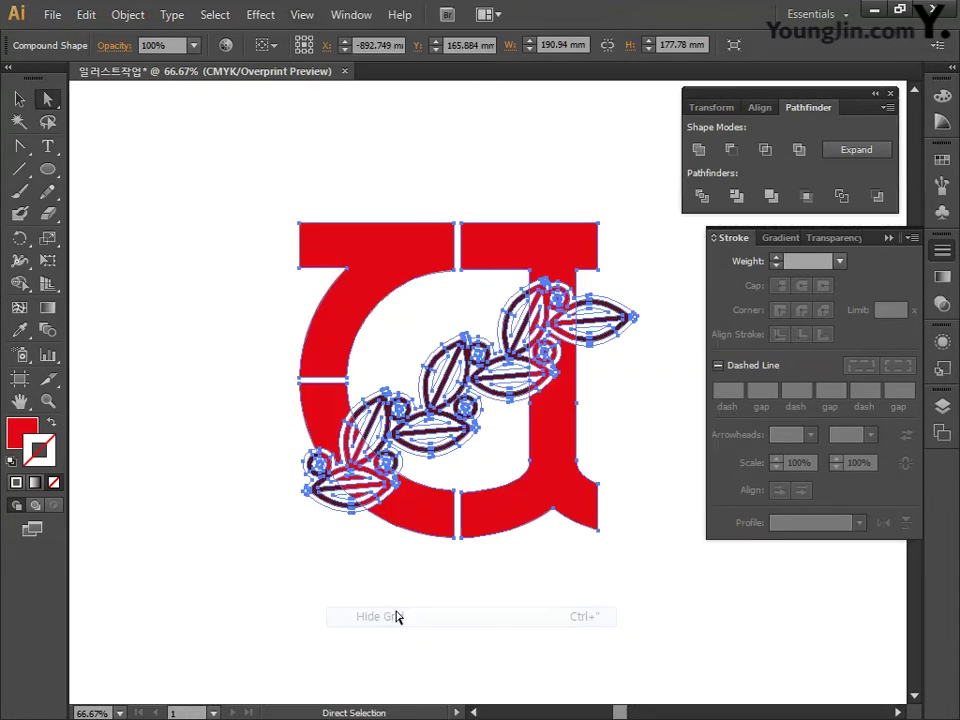
left_click(390, 607)
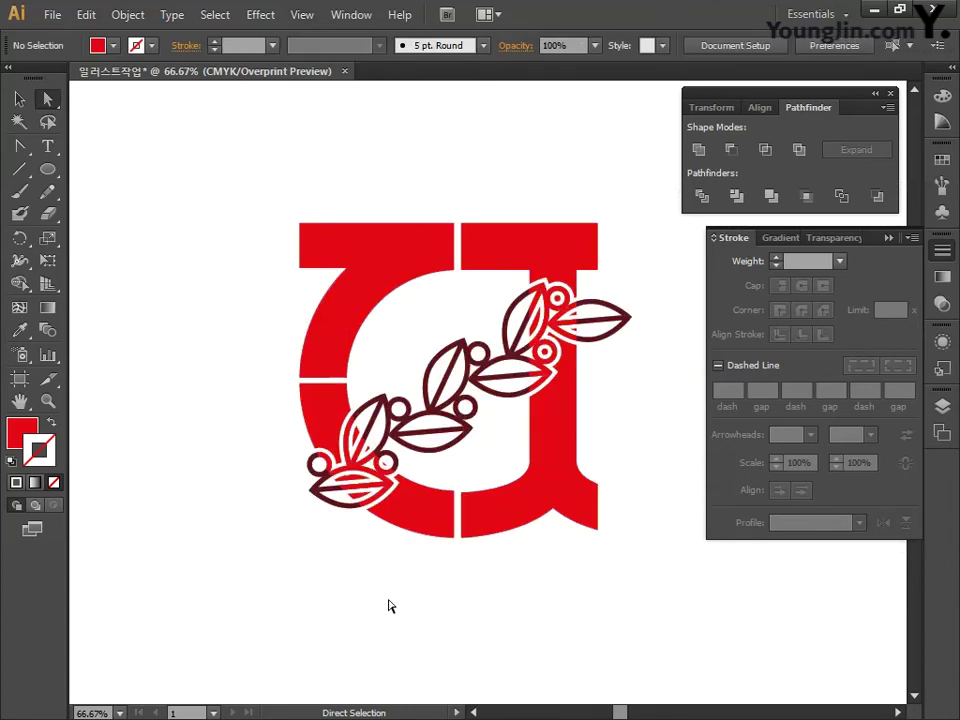
Select the whole letter and branch artwork, fill it with C 0, M 0, Y 100, K 0% and deselect it
left_click(19, 98)
left_click_drag(184, 172, 668, 628)
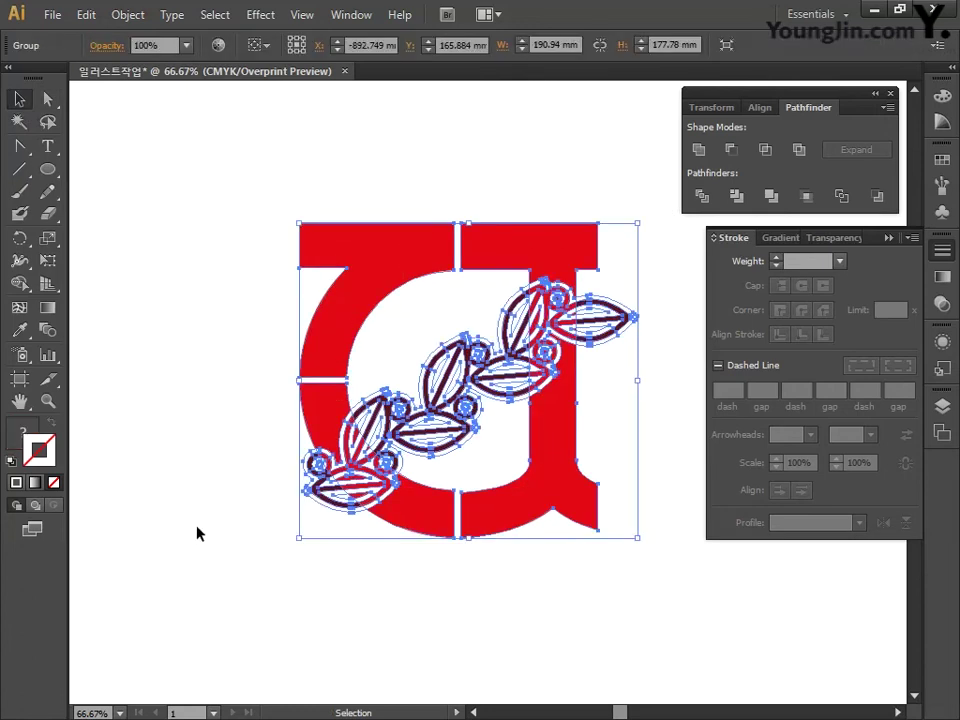
double_click(26, 433)
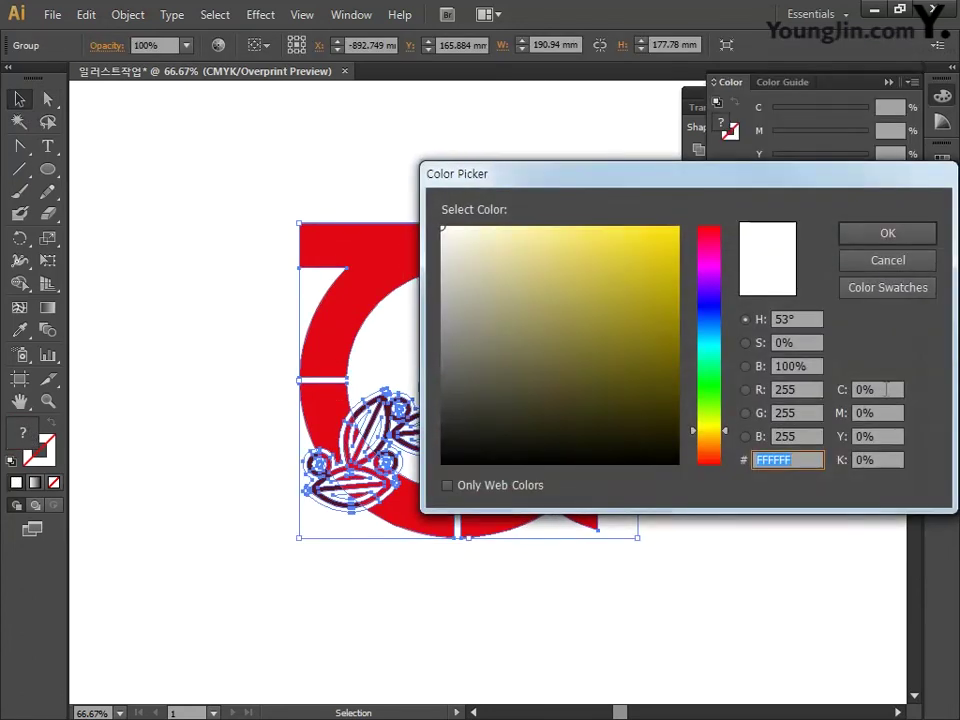
left_click(887, 390)
type("0")
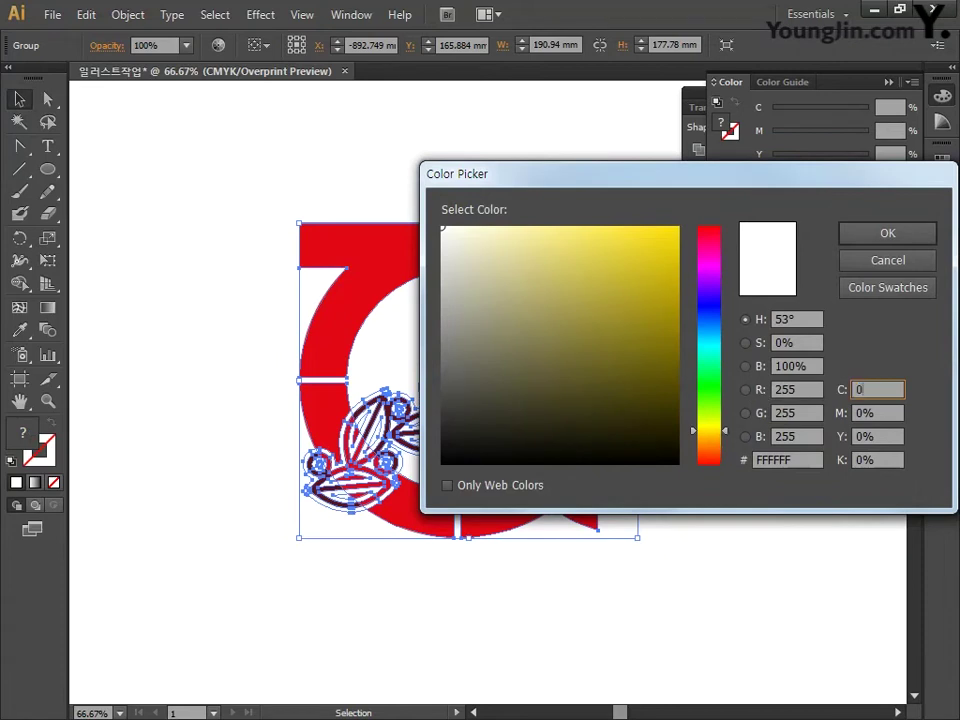
key("Tab")
type("0")
key("Tab")
type("100")
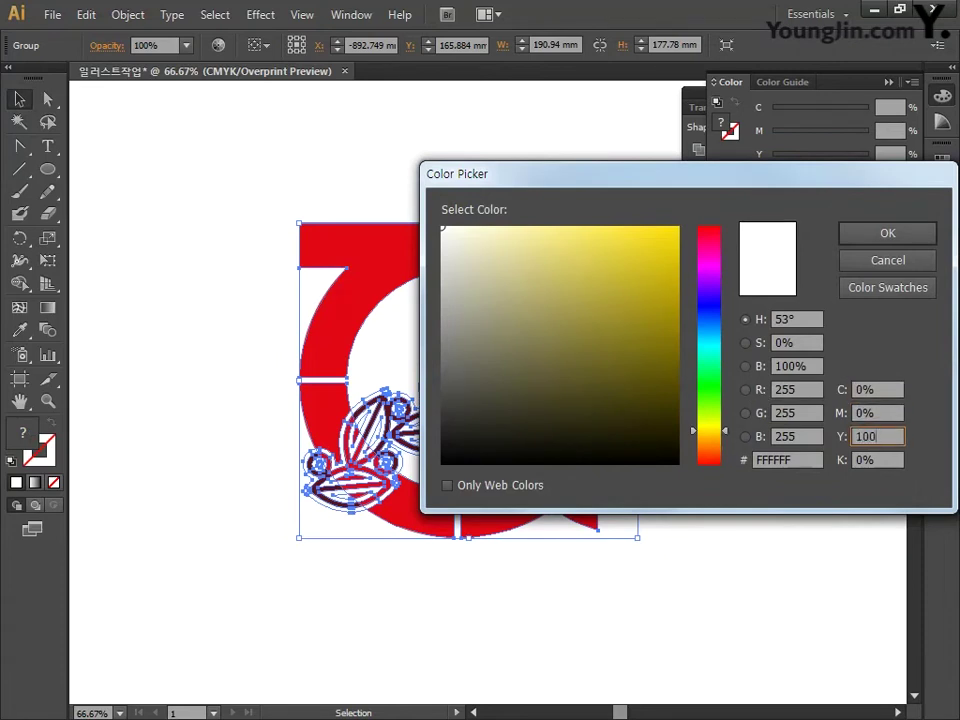
key("Tab")
type("0")
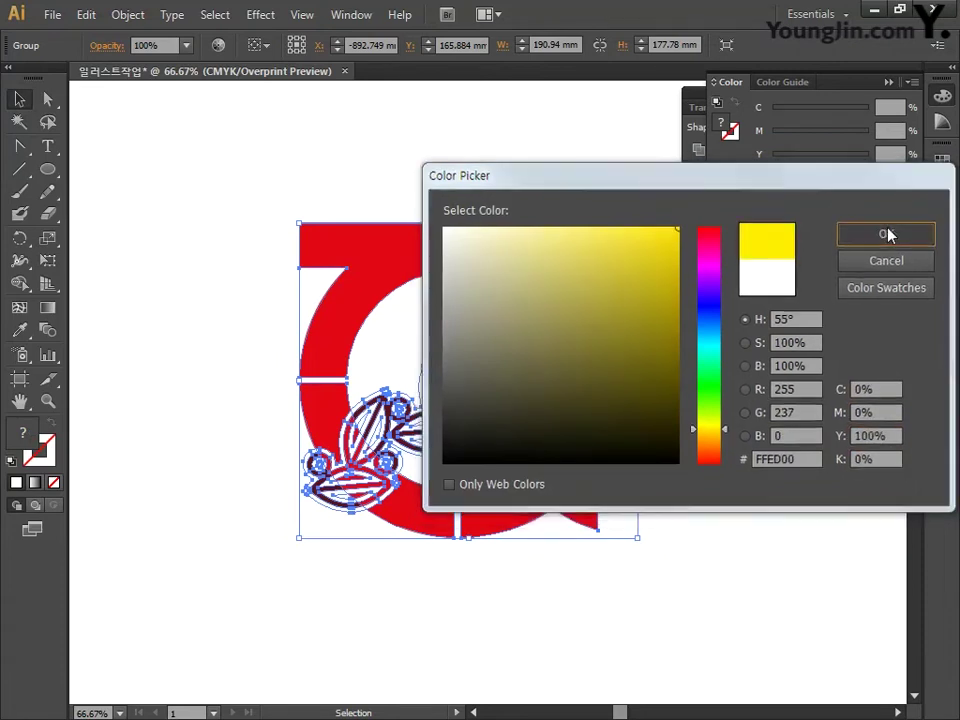
left_click(853, 232)
left_click(714, 439)
Collapse the Color panel and close the Pathfinder panel to clear the workspace
key("space")
left_click_drag(751, 427, 719, 443)
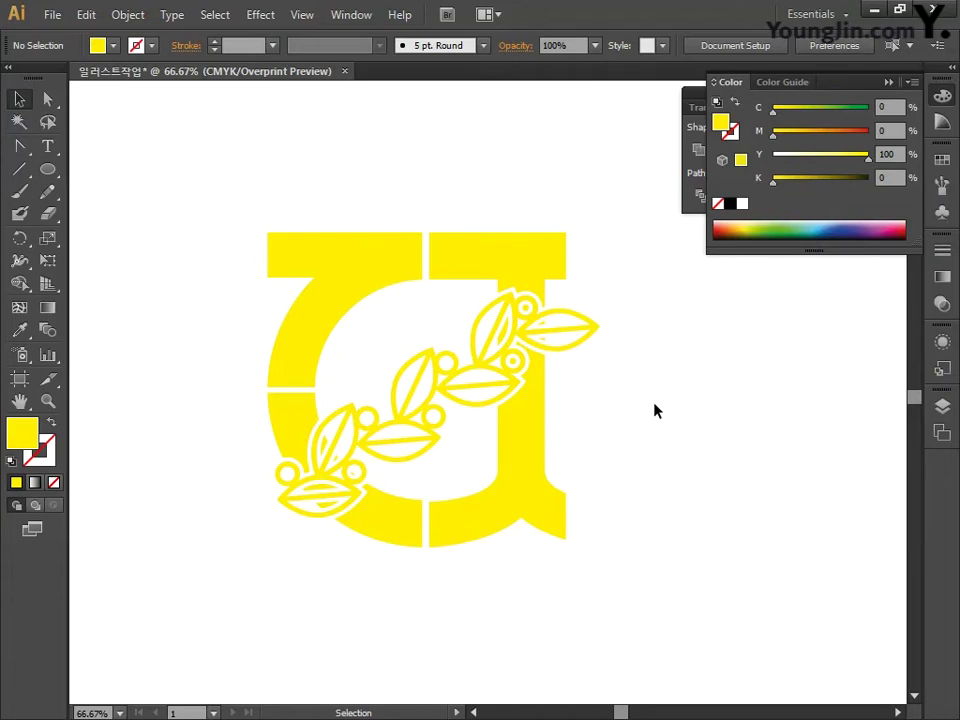
left_click(888, 82)
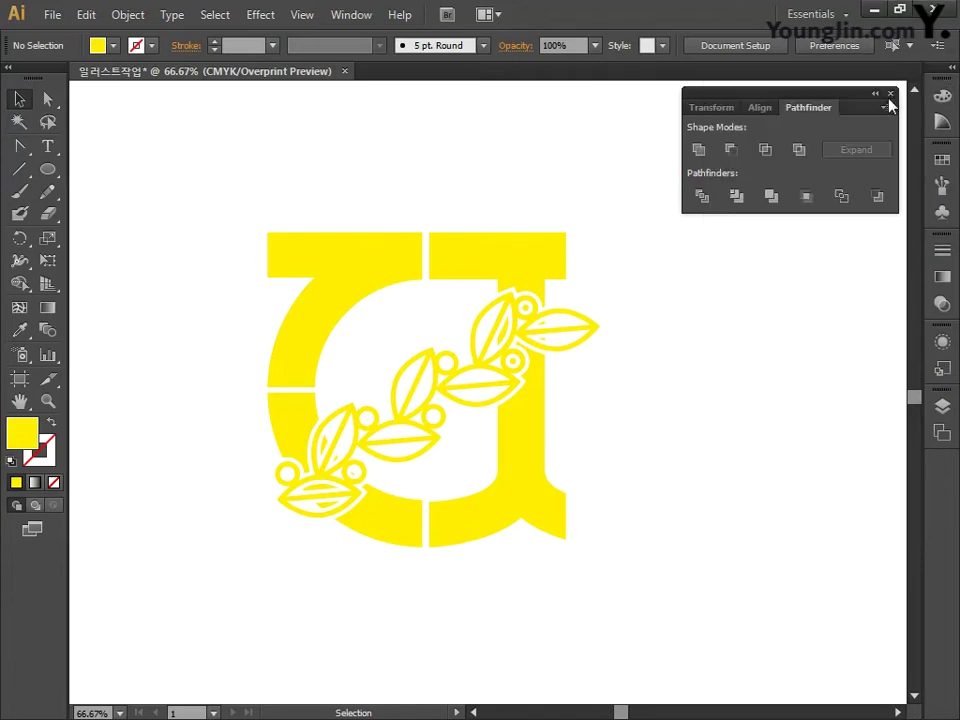
left_click(890, 93)
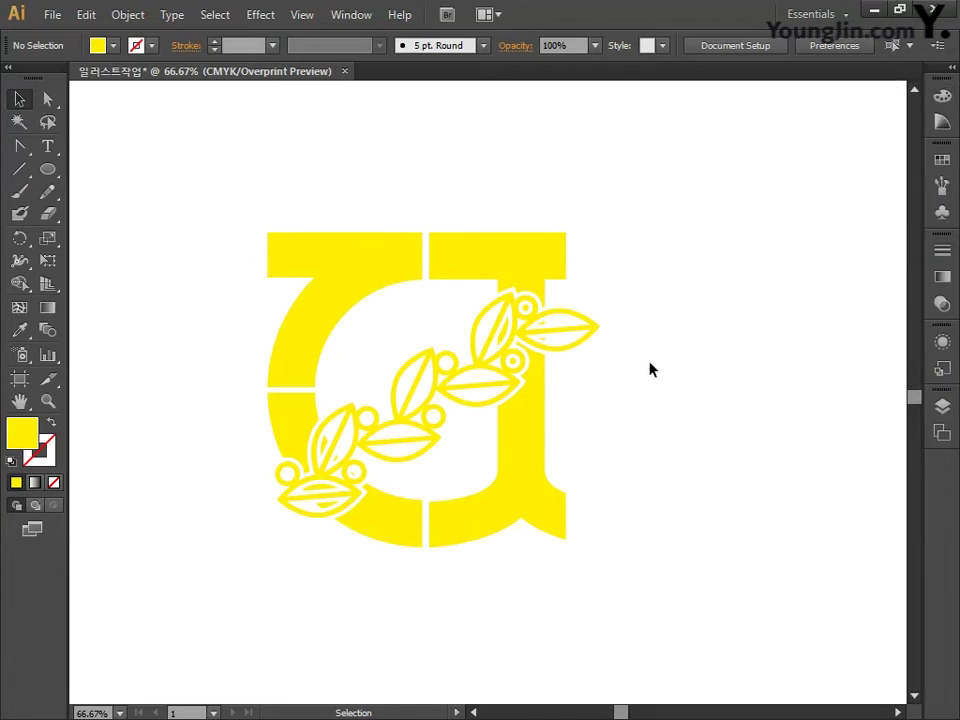
Draw a tall, narrow yellow rectangle with the Rectangle tool in the empty area beside the letter artwork
key("space")
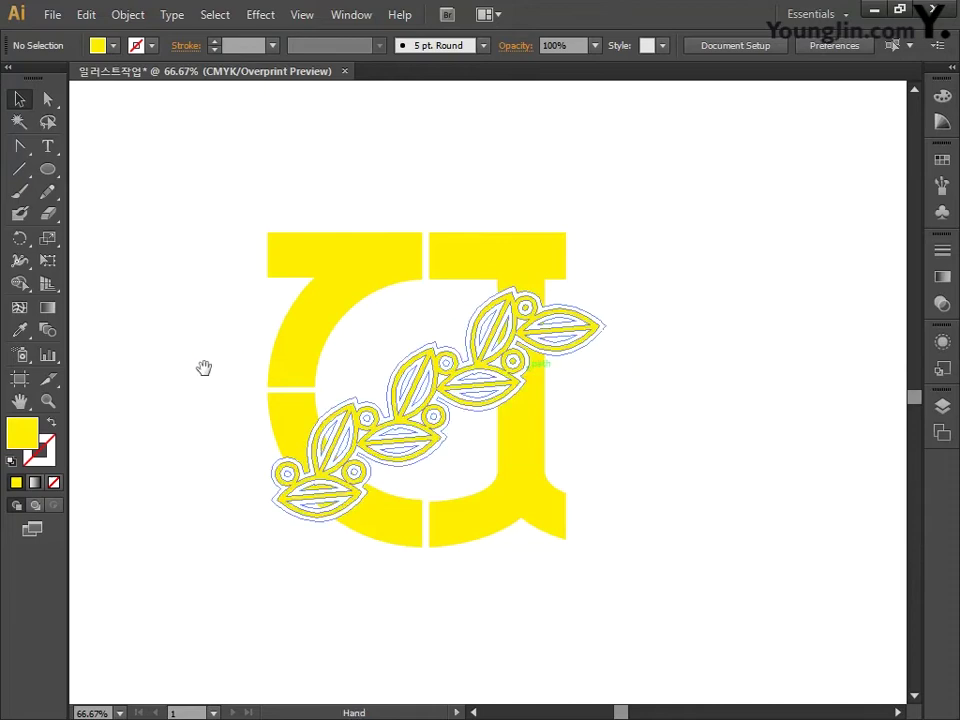
left_click_drag(204, 369, 754, 369)
left_click_drag(562, 369, 683, 371)
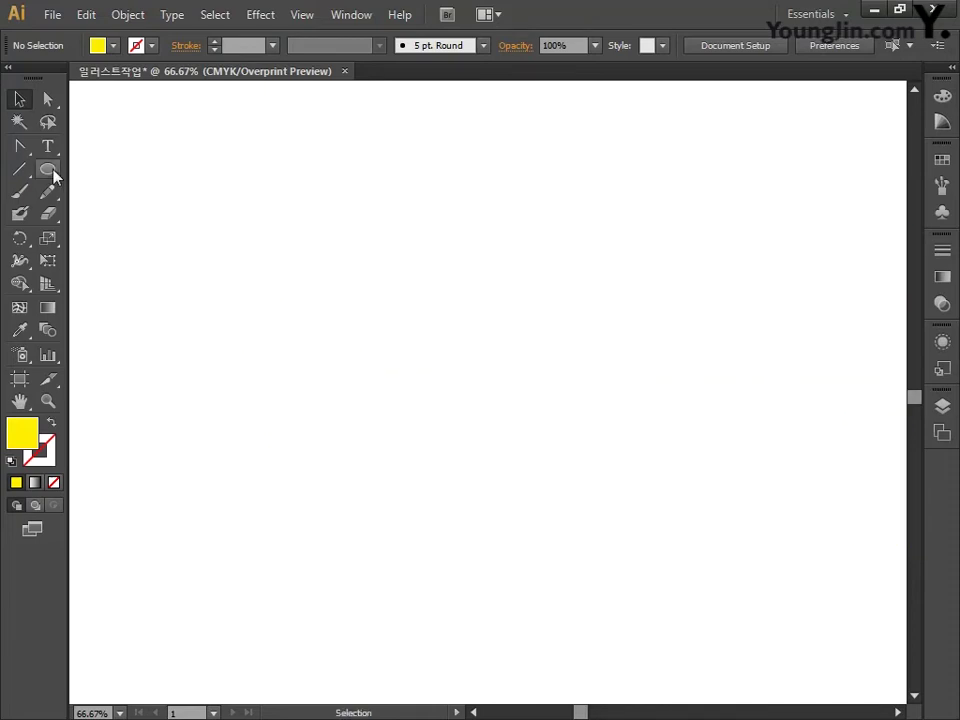
left_click_drag(52, 172, 137, 171)
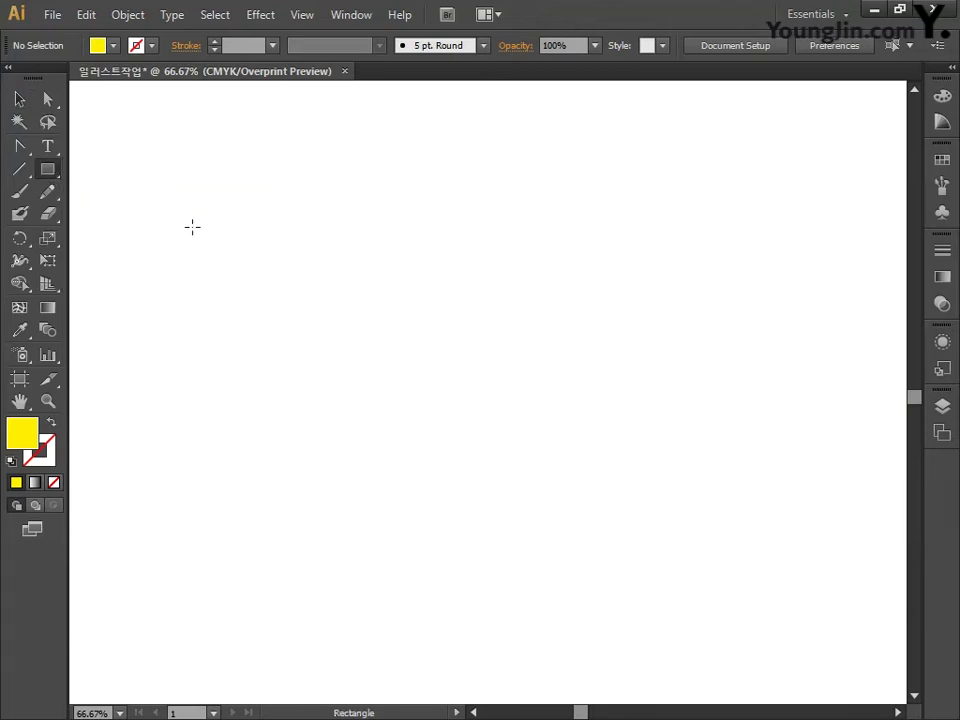
left_click_drag(301, 219, 387, 526)
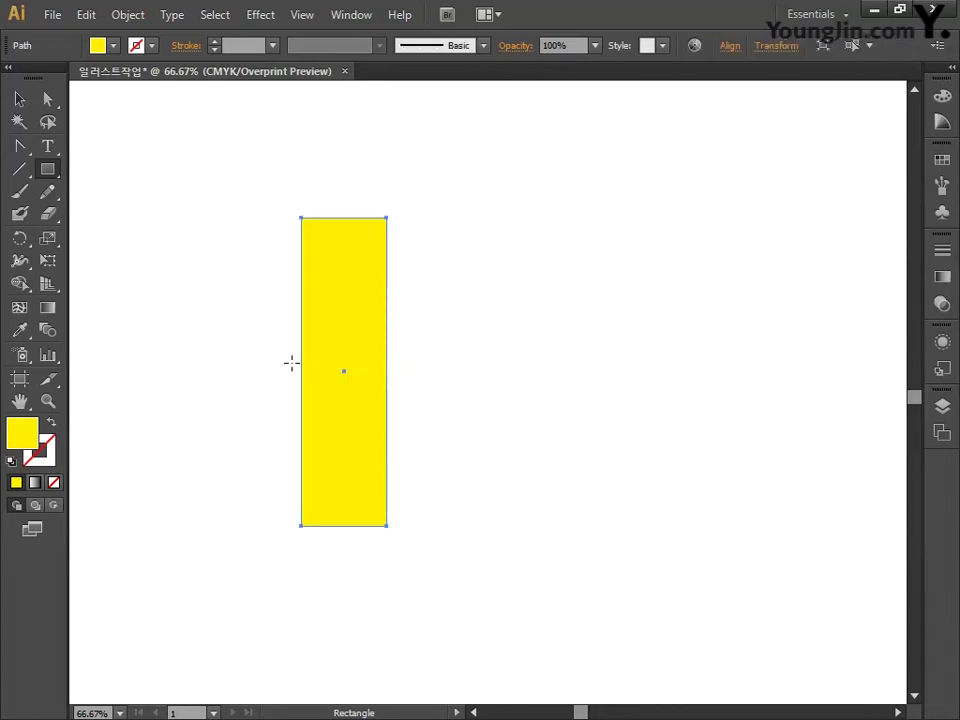
Fill the rectangle with a linear gradient at 0° and add two intermediate color stops at about 32% and 59%
double_click(49, 310)
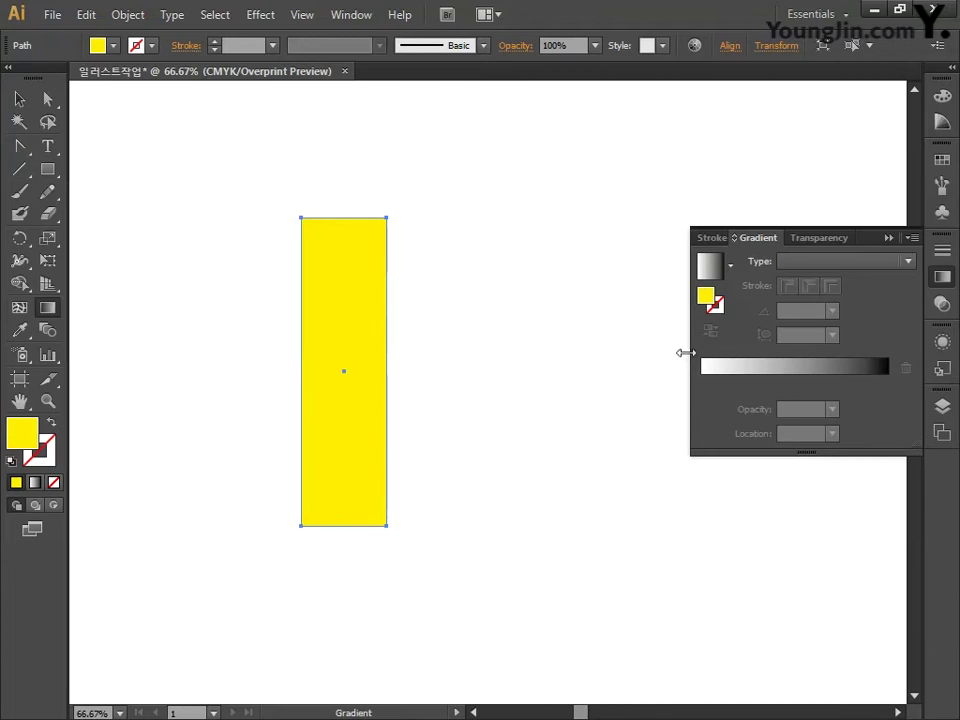
left_click(753, 386)
left_click(760, 383)
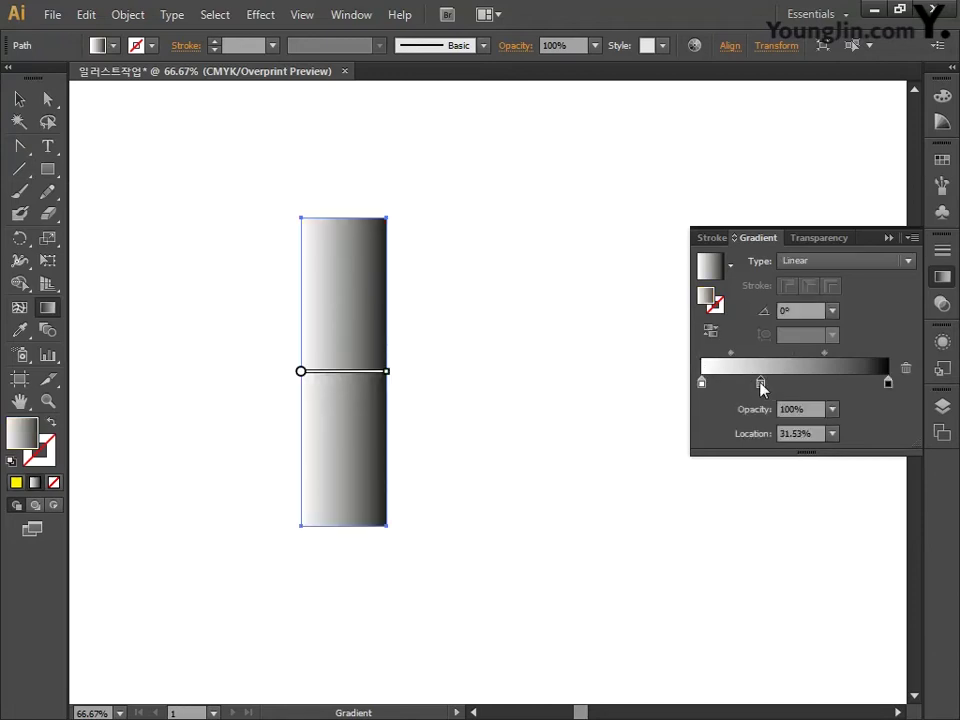
left_click(812, 385)
left_click(834, 261)
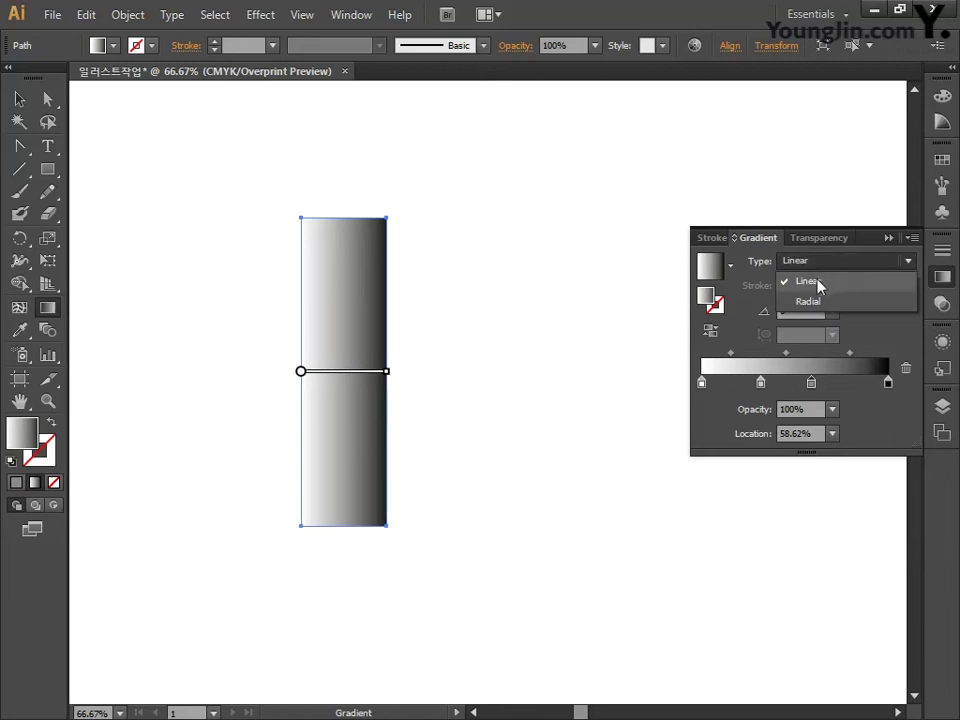
left_click(820, 284)
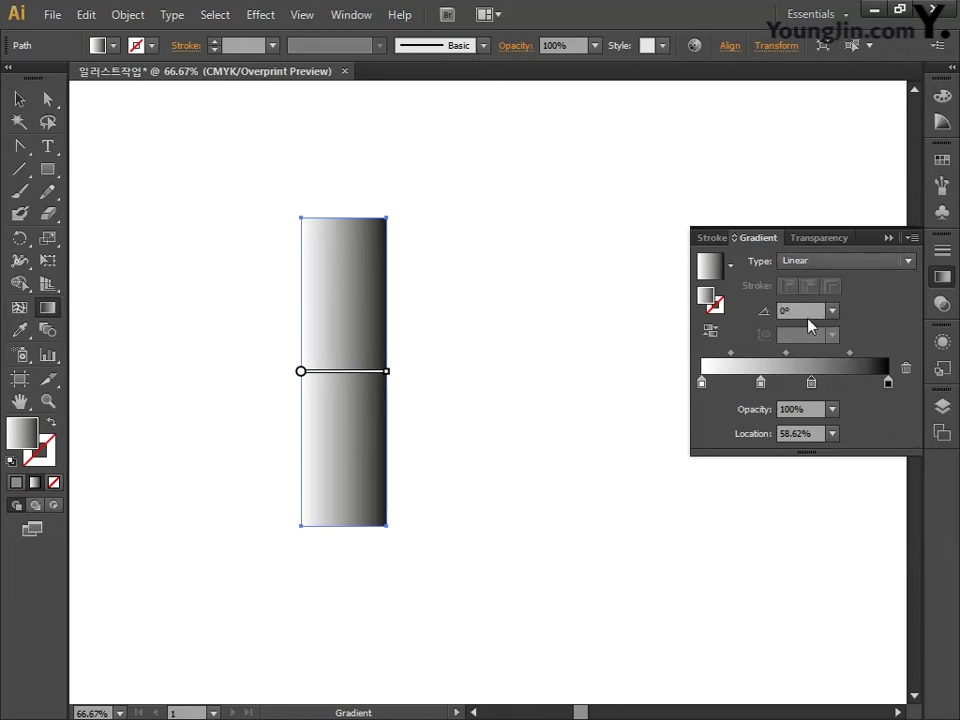
left_click(800, 311)
Switch the gradient's starting stop to CMYK color and set it to C 0, M 0, Y 0, K 40%
double_click(702, 383)
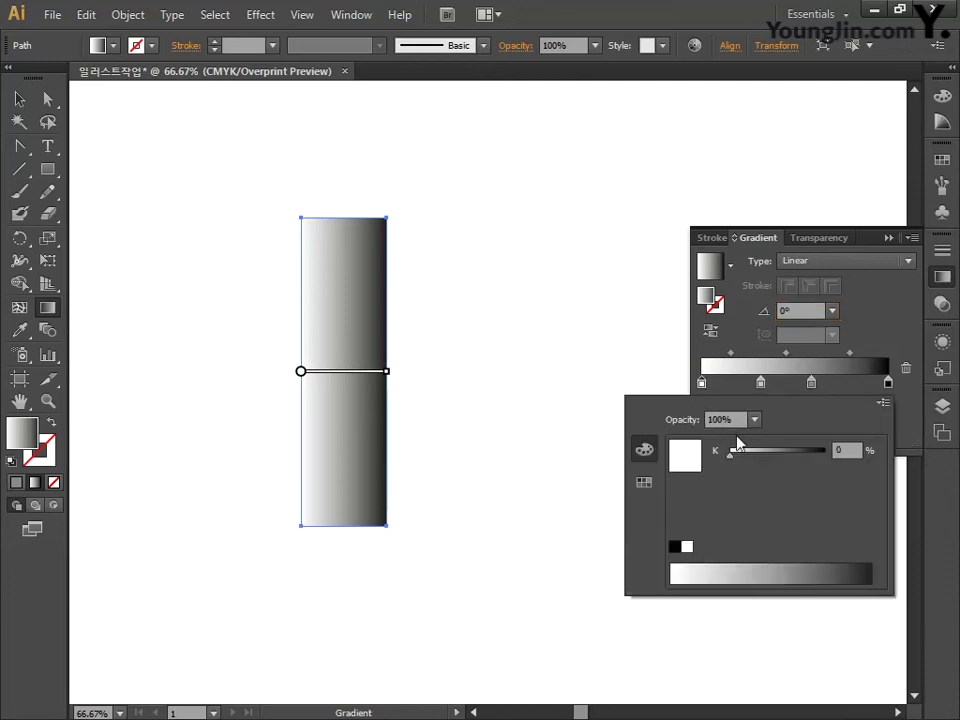
left_click(884, 402)
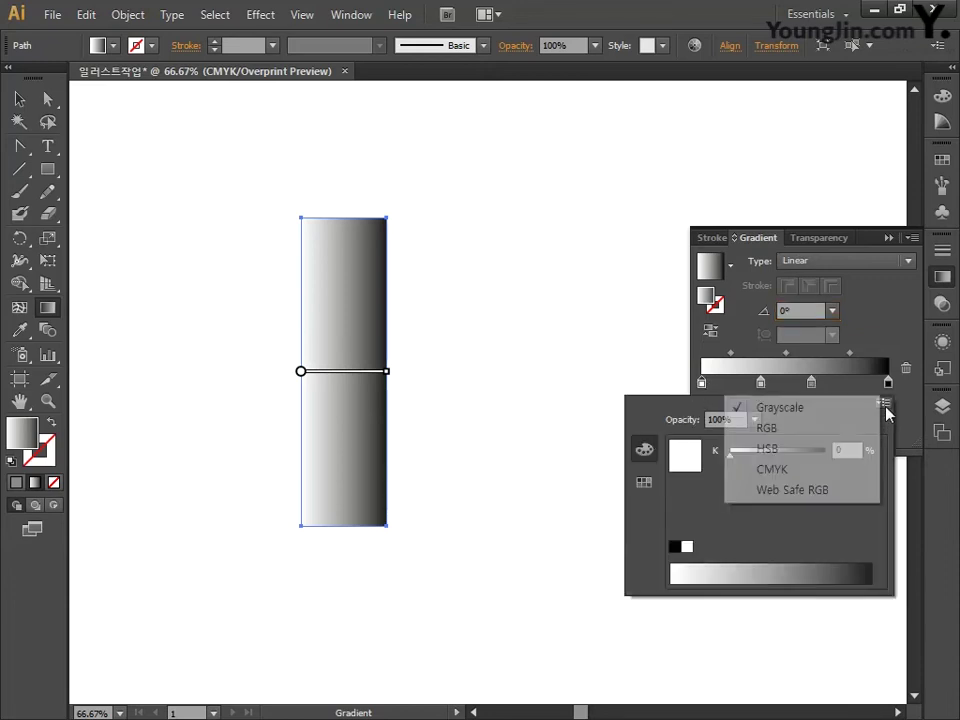
left_click(772, 469)
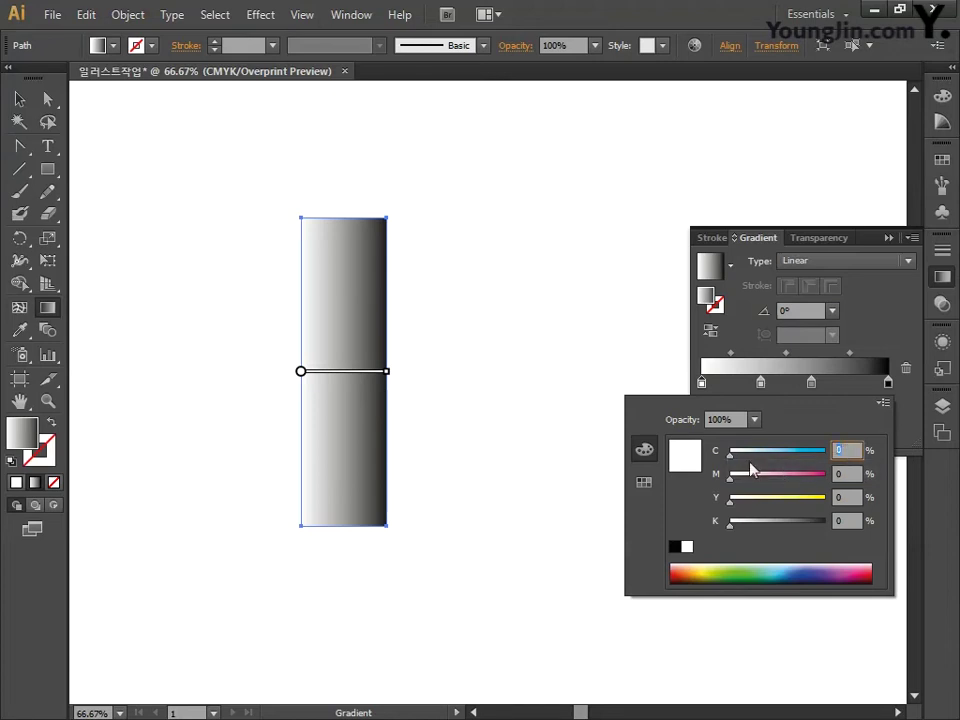
key("Tab")
key("Tab")
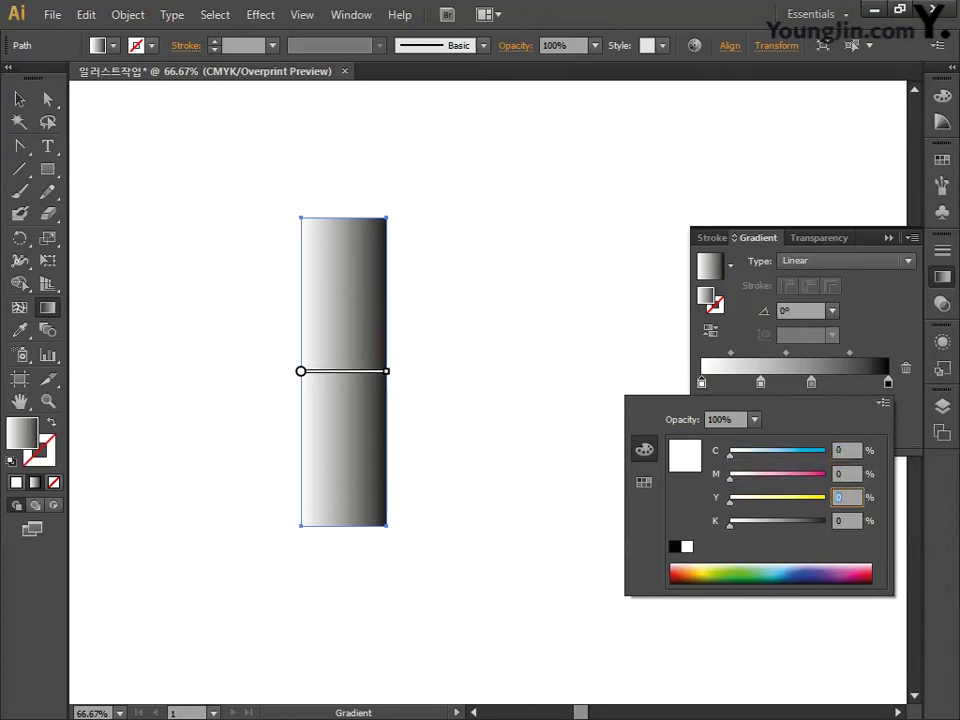
key("Tab")
type("40")
key("Return")
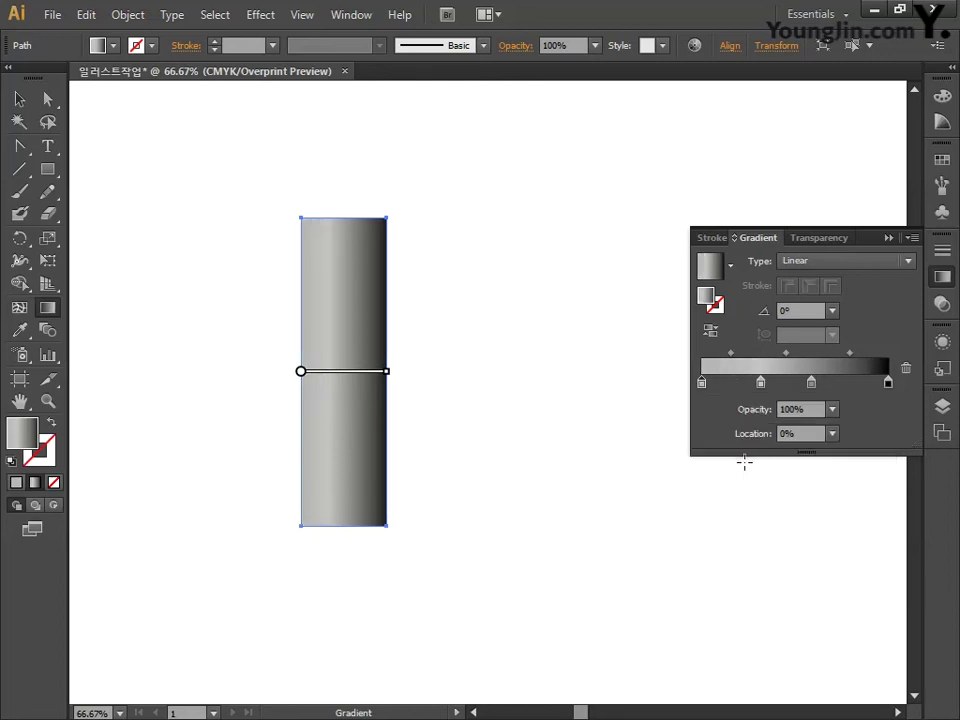
Set the gradient's second color stop to white with C 0, M 0, Y 0, K 0%
double_click(762, 382)
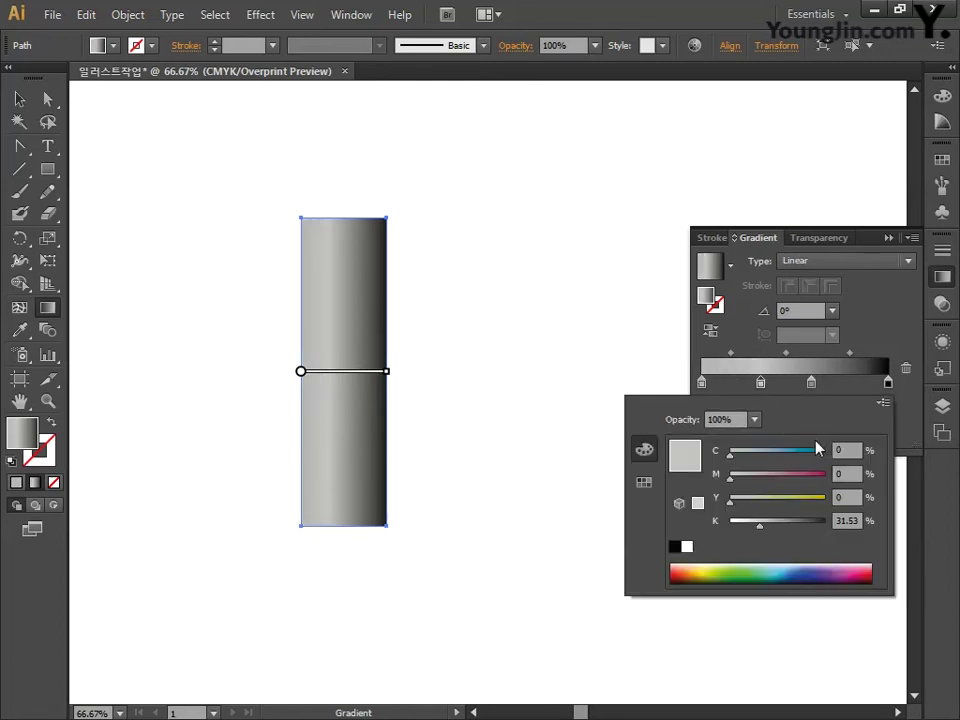
left_click(847, 474)
left_click(847, 497)
key("Tab")
type("0")
key("Return")
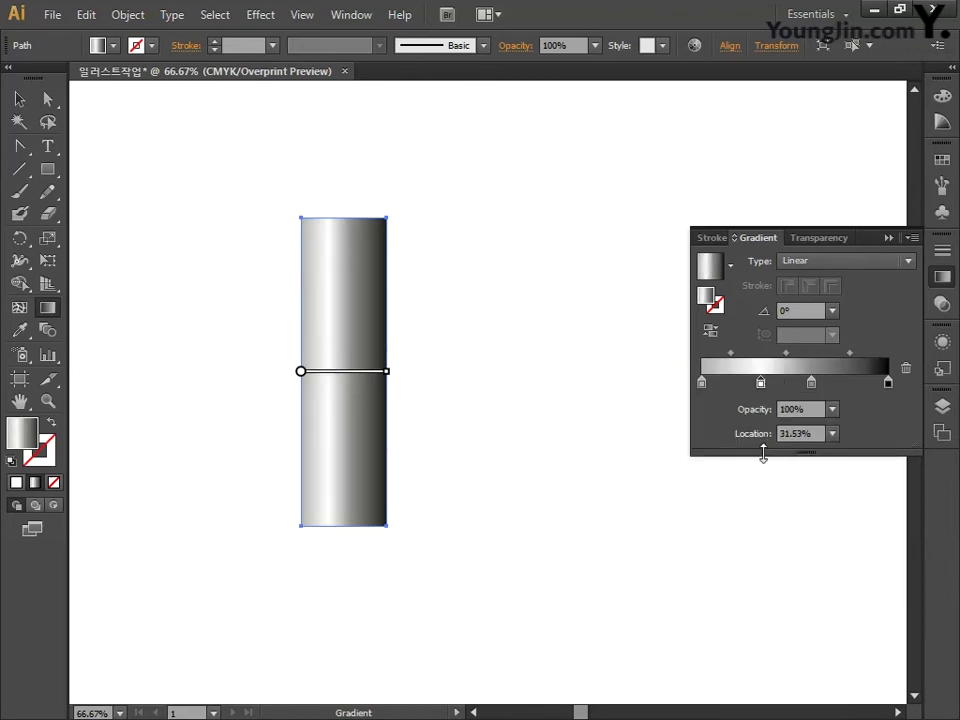
Set the second gradient stop's location to 40% and the third stop's location to 60%
left_click(757, 433)
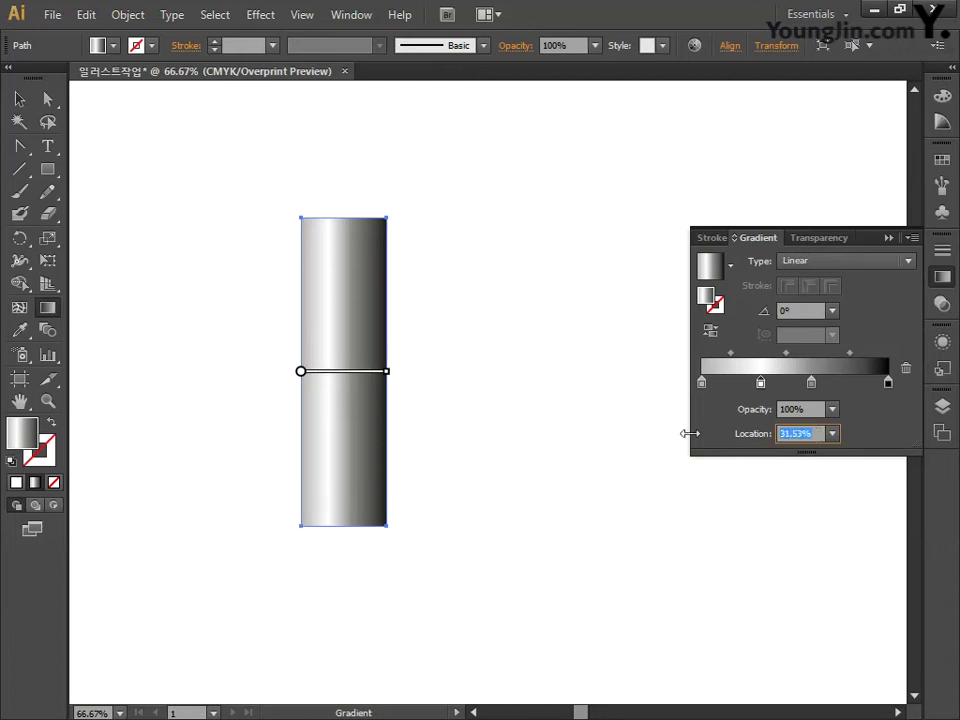
type("40")
key("Return")
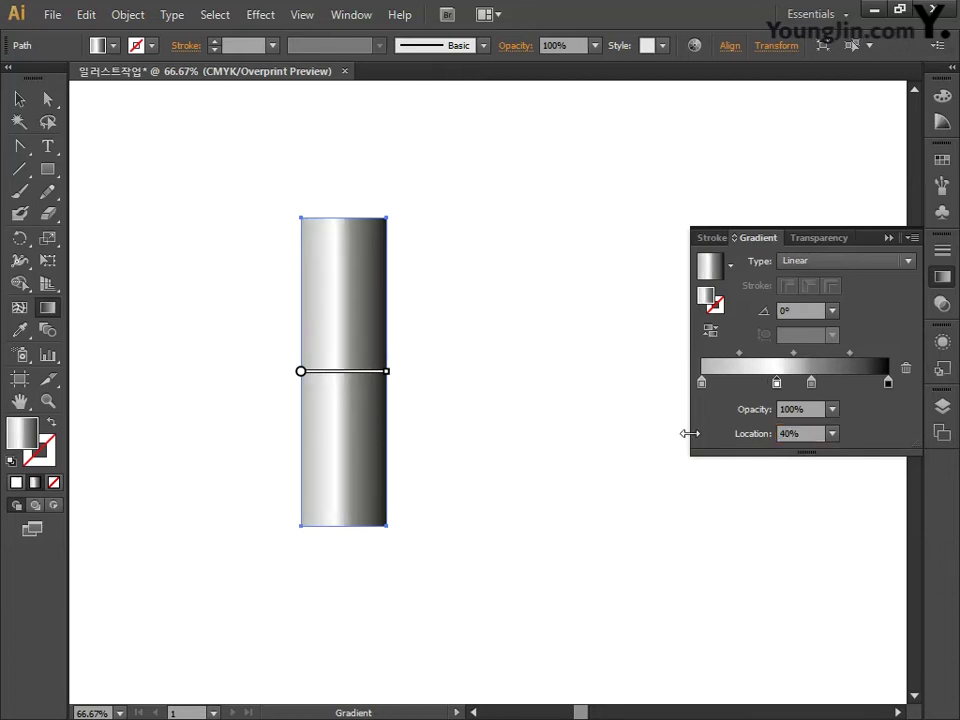
left_click(811, 383)
left_click(757, 433)
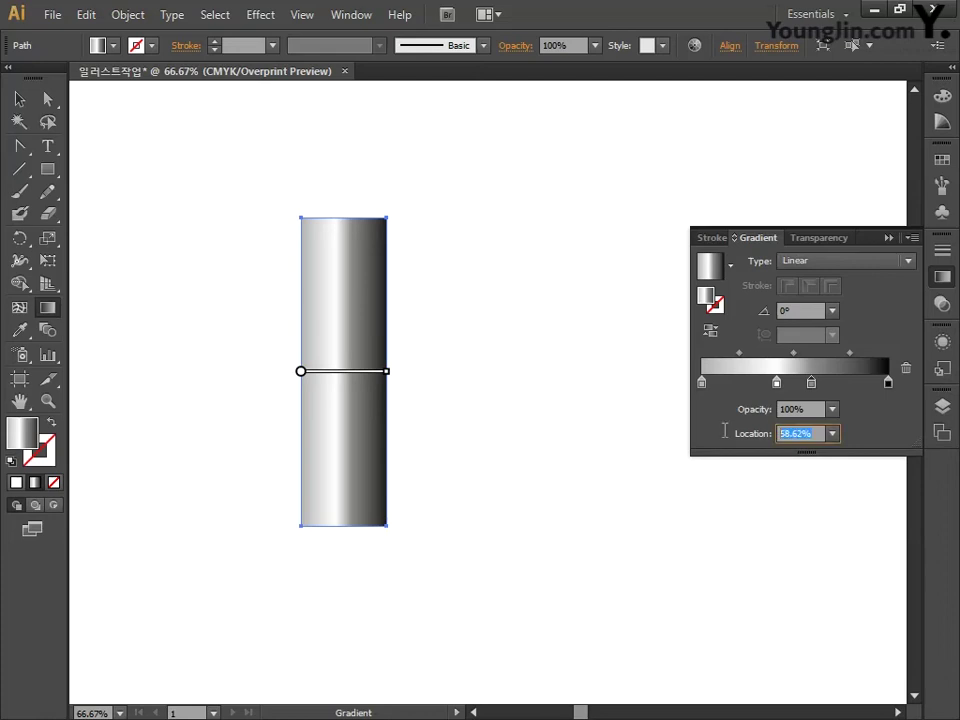
type("60")
key("Return")
Set the gradient's third color stop to white with C 0, M 0, Y 0, K 0%
double_click(813, 386)
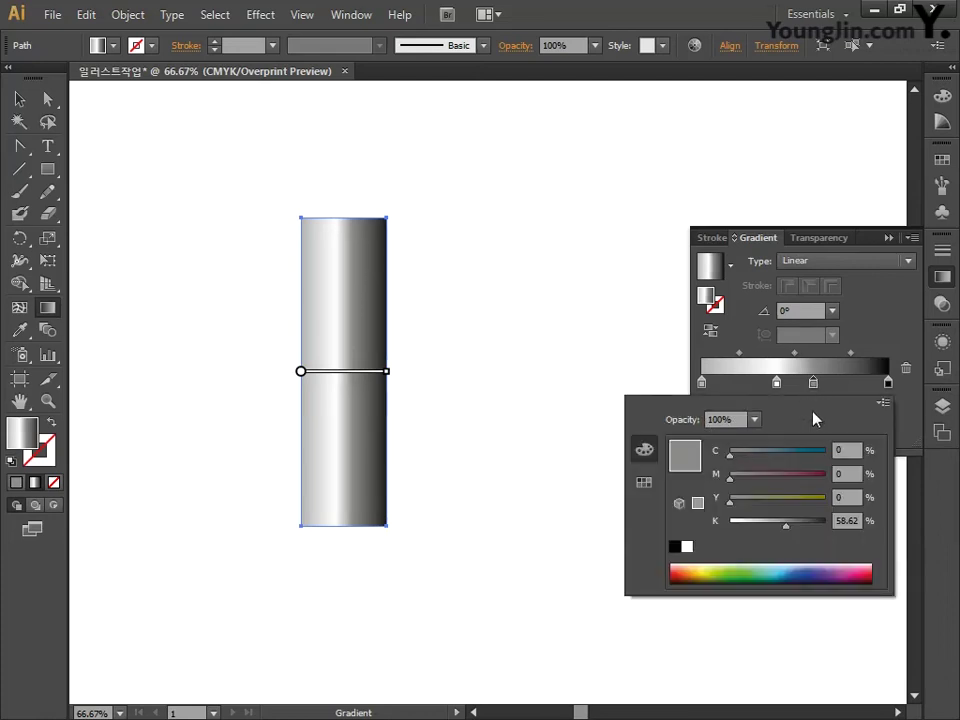
left_click(847, 473)
left_click(847, 497)
left_click(847, 520)
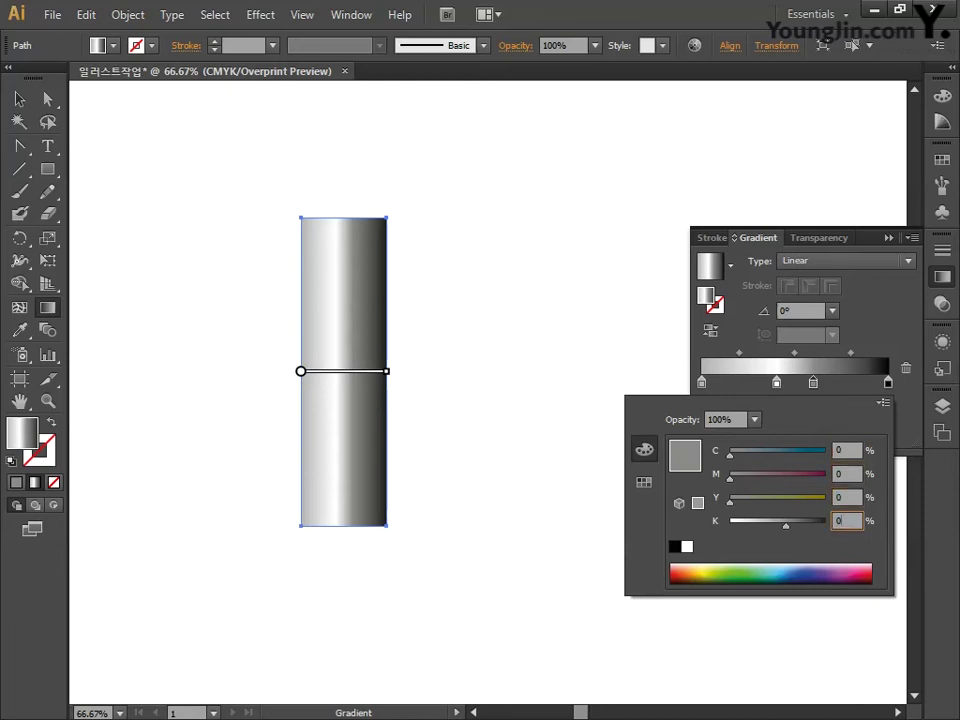
key("Return")
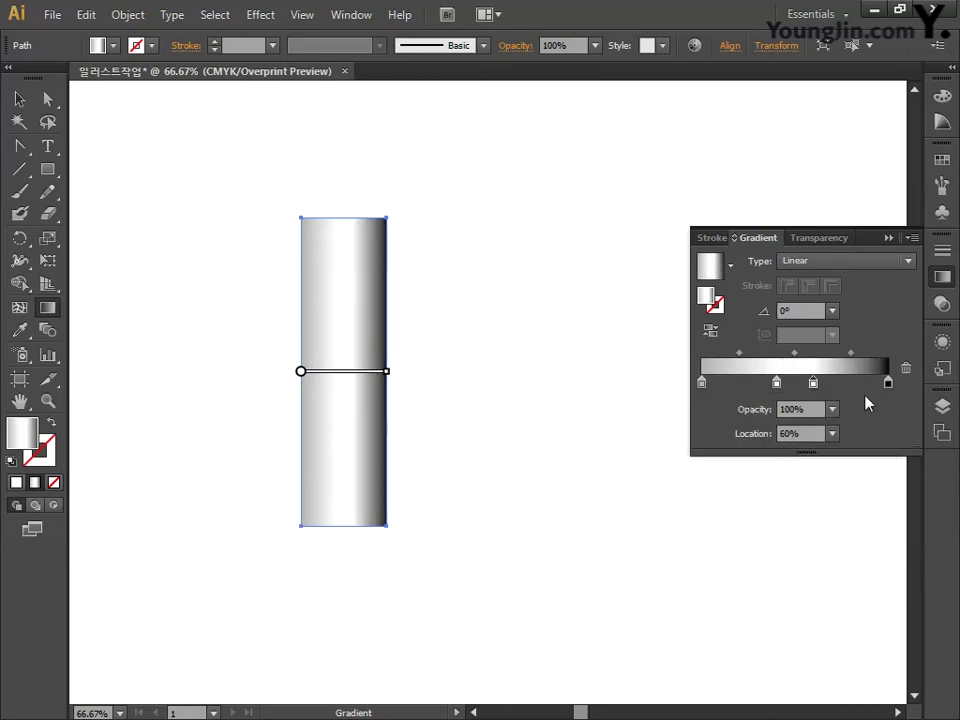
Switch the gradient's ending stop to CMYK color and change it from black to dark gray with C 0, M 0, Y 0
double_click(888, 381)
left_click(848, 450)
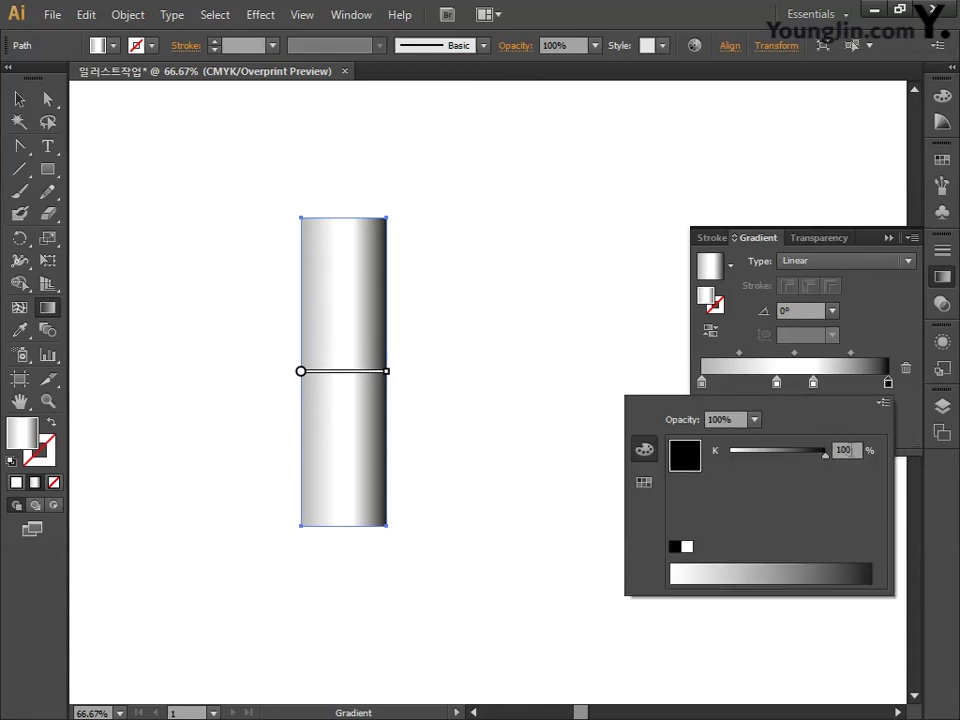
left_click(883, 402)
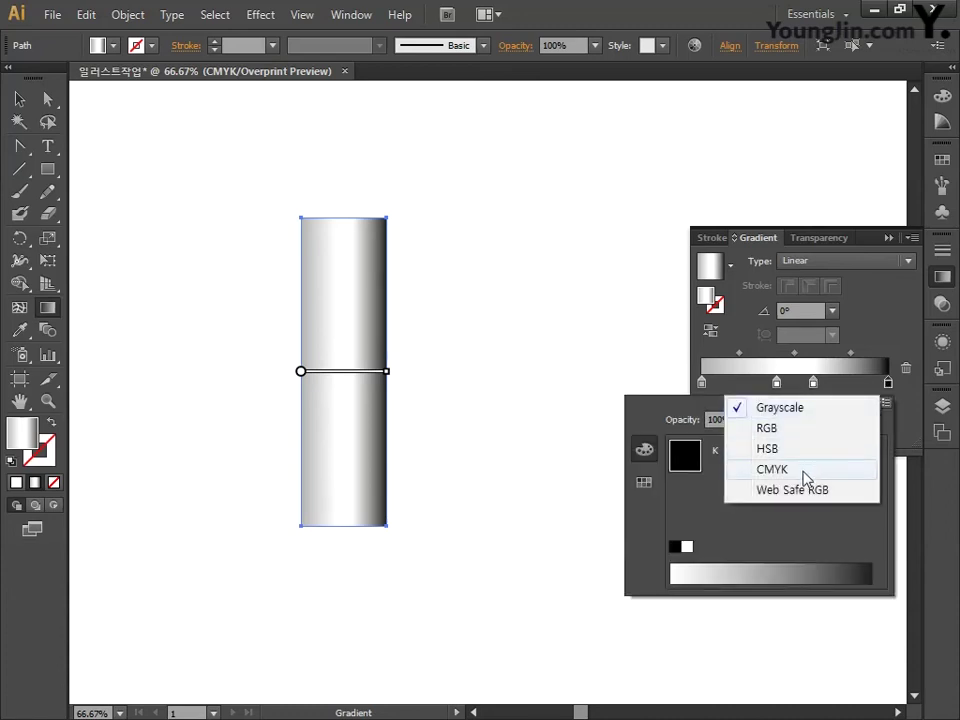
left_click(863, 470)
left_click(851, 450)
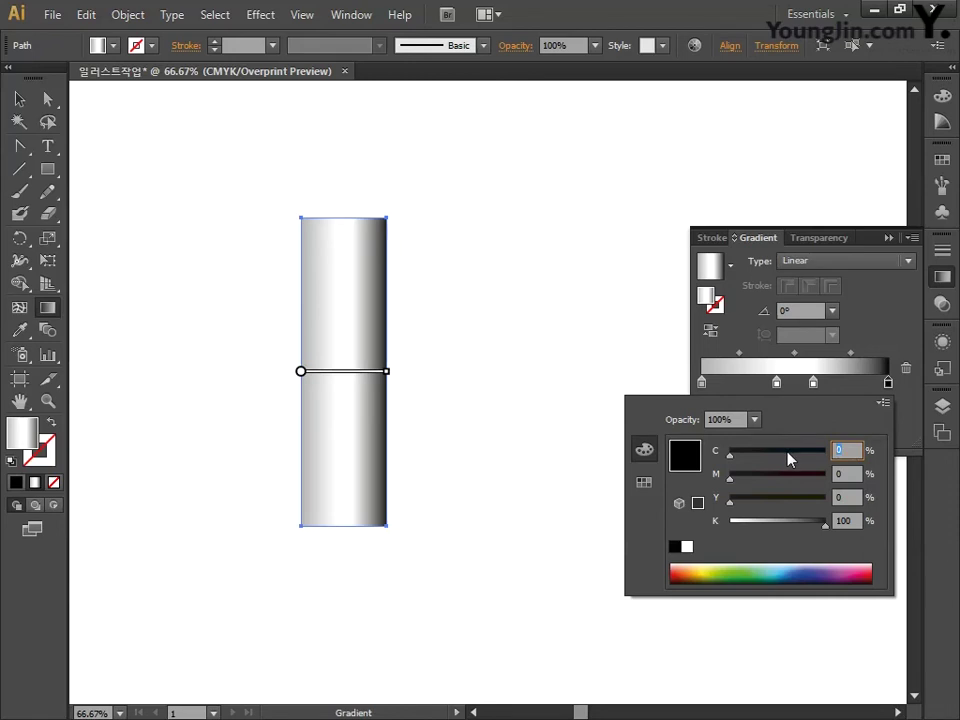
key("Tab")
key("Tab")
key("Tab")
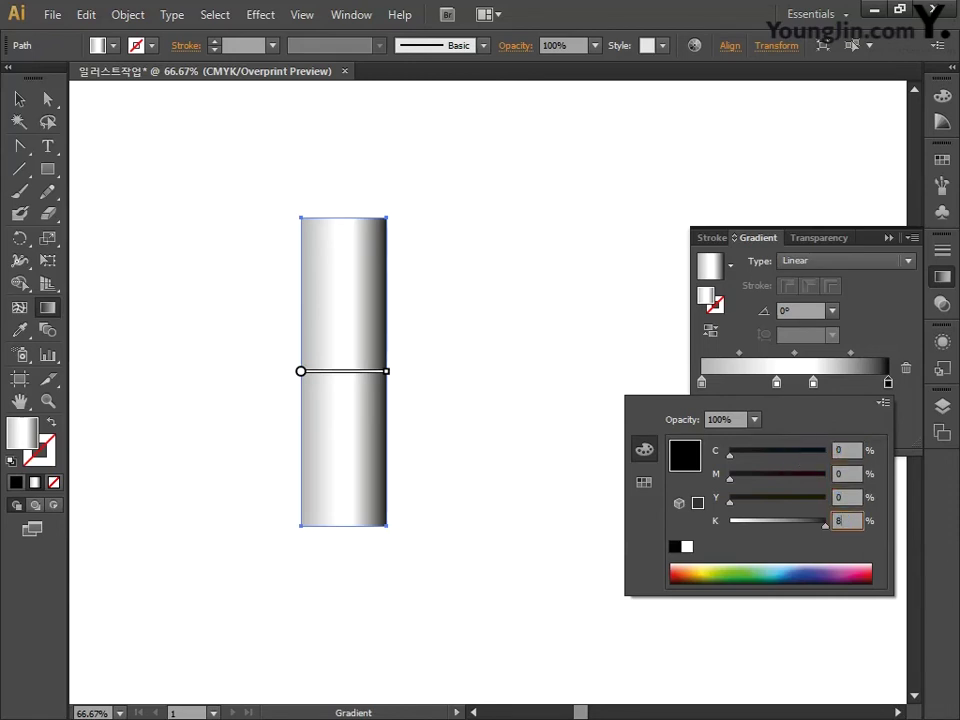
key("Return")
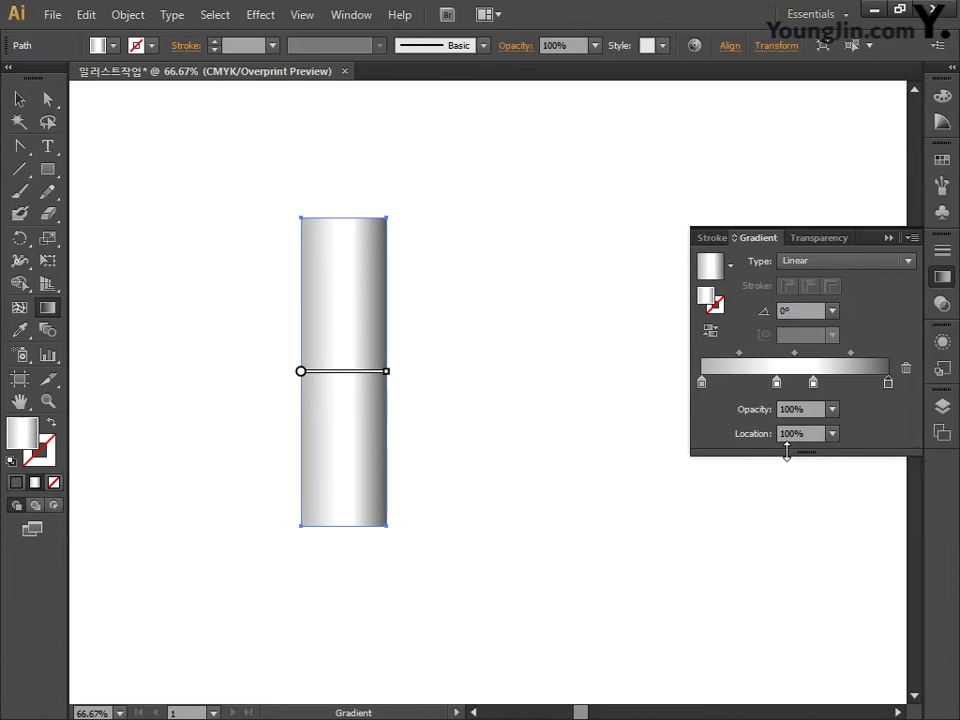
Duplicate the gradient rectangle straight upward and resize the copy into a short, slightly wider cap on the column's upper end
left_click(19, 98)
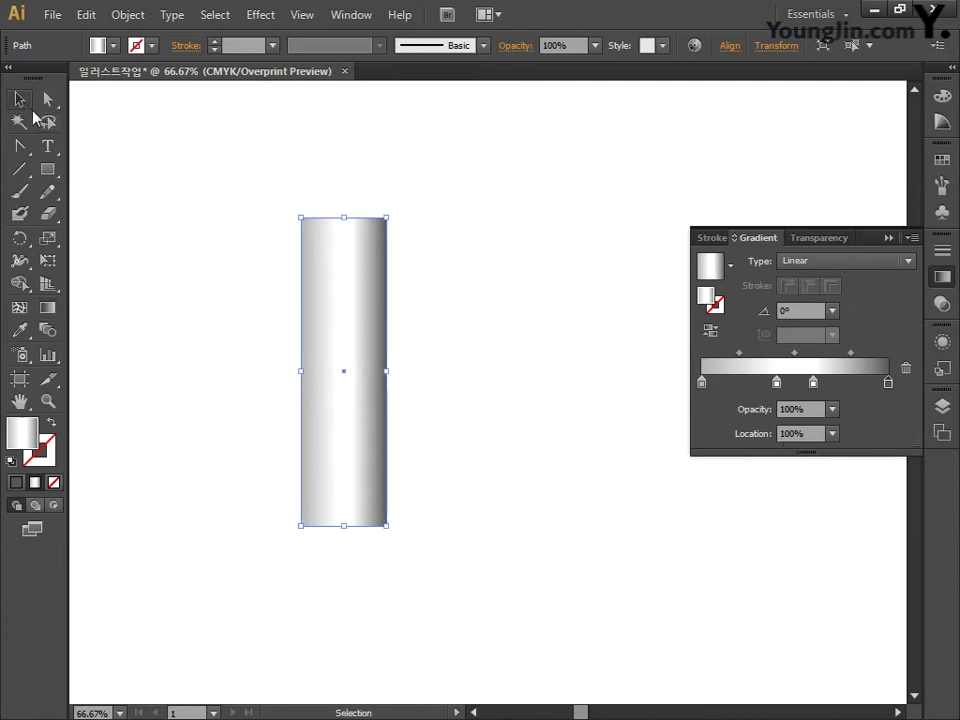
left_click(495, 420)
mouse_move(495, 420)
left_mouse_down()
mouse_move(516, 402)
mouse_move(502, 375)
left_mouse_up()
key("ctrl+minus")
left_click(360, 384)
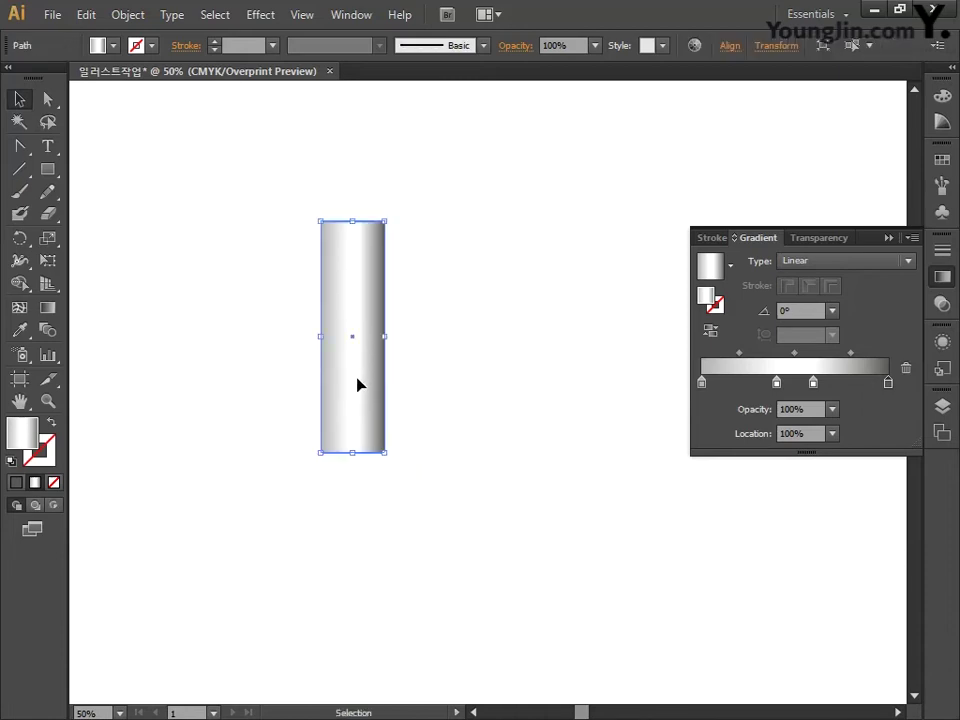
left_click_drag(360, 395, 358, 245)
scroll(378, 256, "up", 2)
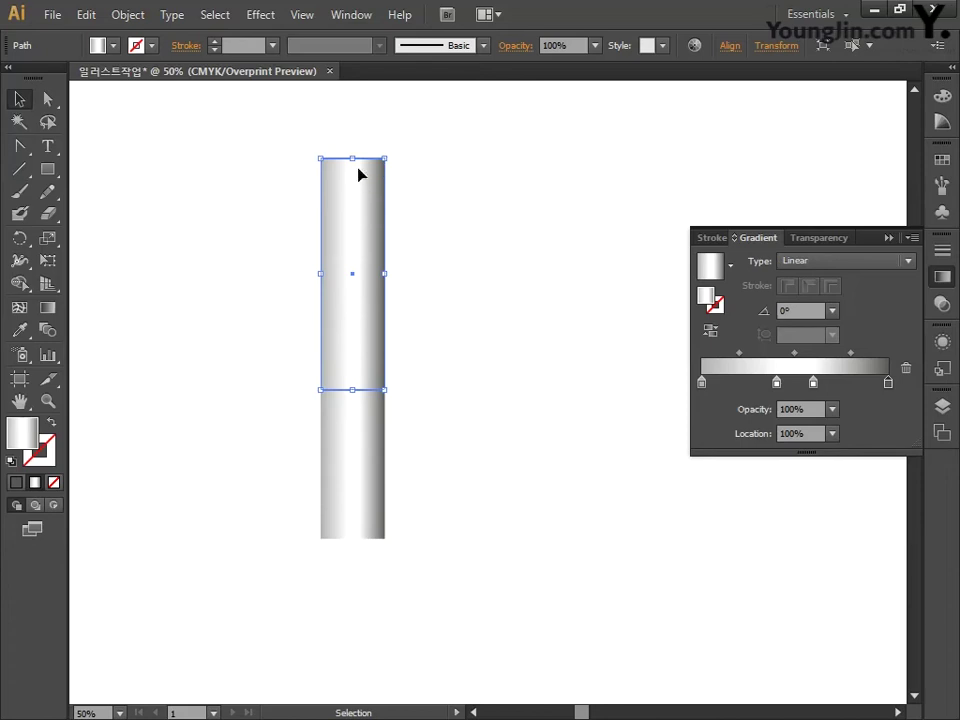
left_click_drag(352, 158, 392, 300)
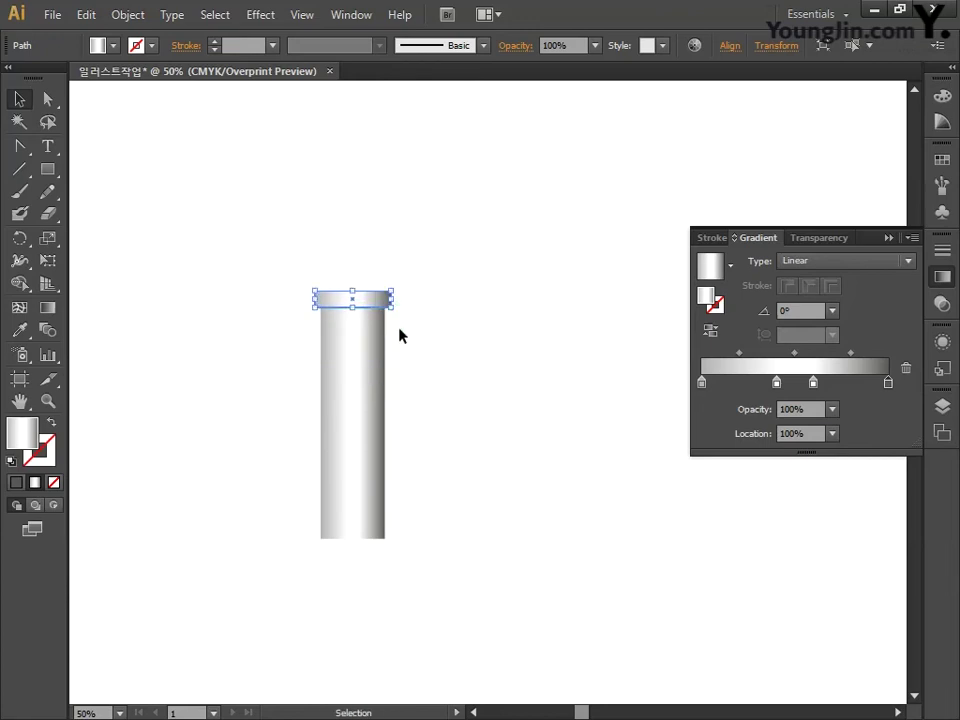
left_click(418, 419)
Duplicate the column directly below itself and narrow the copy to about half the width, centered under the column
left_click_drag(418, 419, 418, 326)
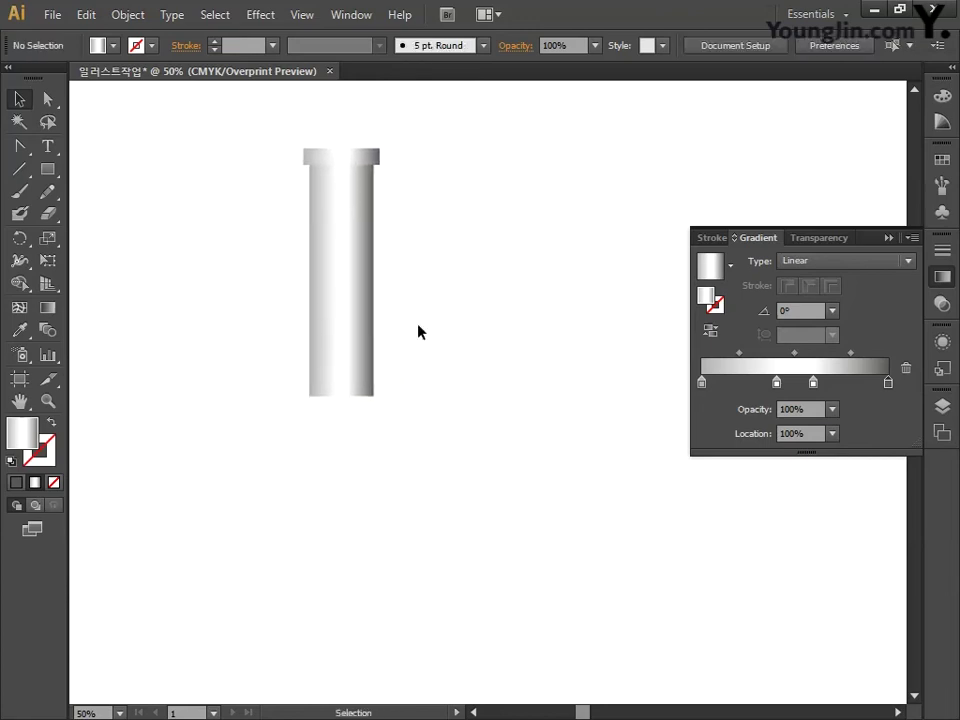
left_click_drag(360, 237, 357, 463)
left_click_drag(465, 497, 465, 448)
mouse_move(355, 445)
left_mouse_down()
mouse_move(327, 449)
mouse_move(340, 448)
left_mouse_up()
left_click_drag(409, 388, 409, 443)
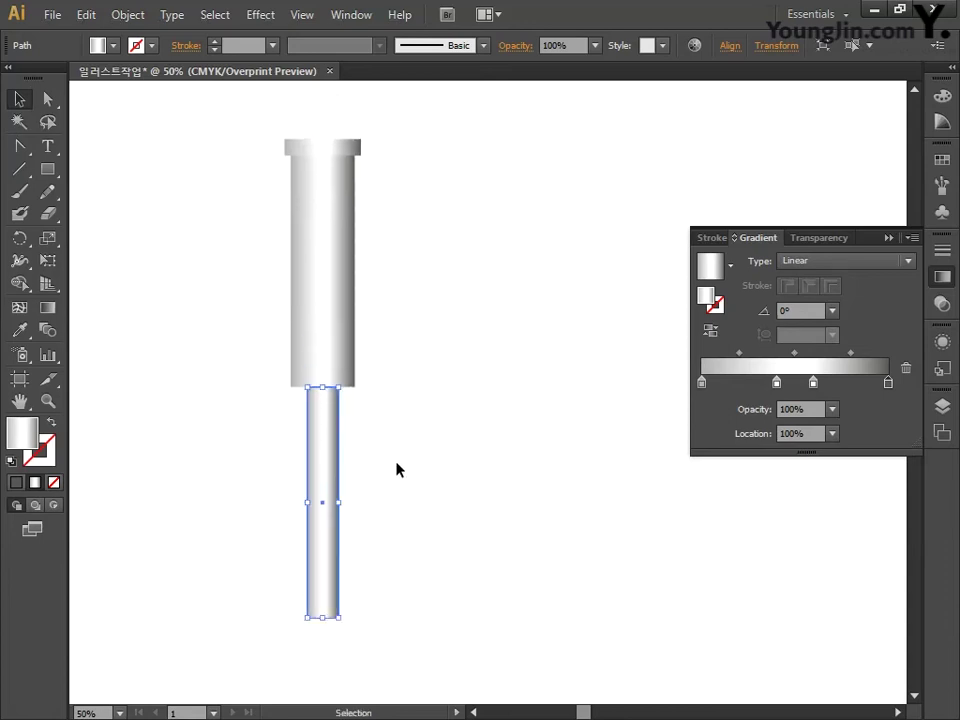
key("ctrl+minus")
left_click(437, 483)
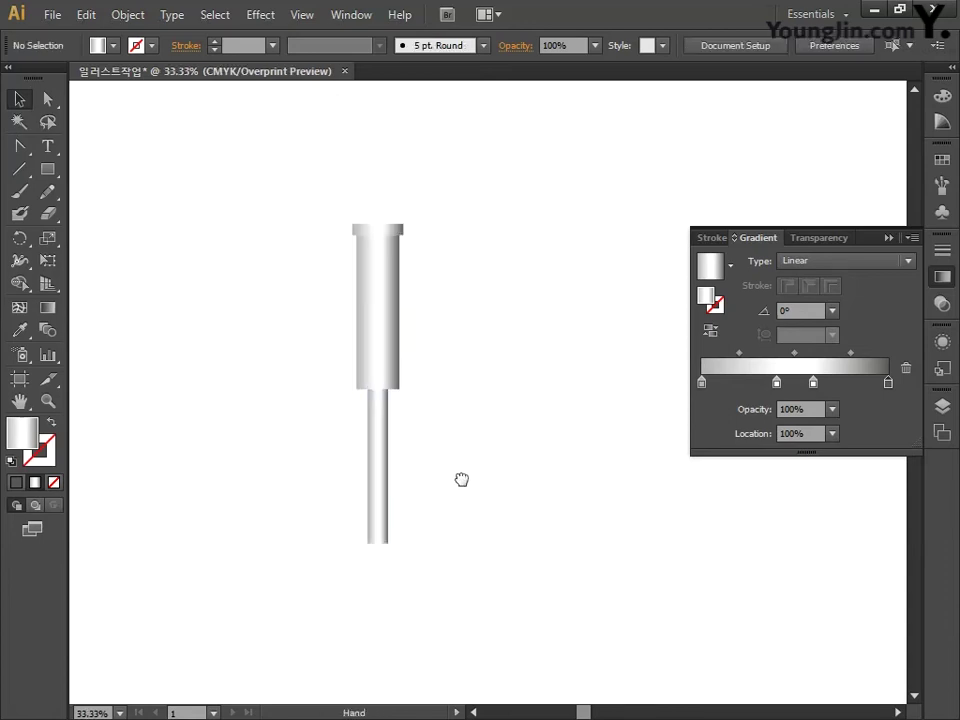
Move the cap up, stretch the wide column upward to about twice its height, and set the cap back on its upper end
left_click_drag(461, 478, 403, 433)
left_click_drag(333, 389, 255, 309)
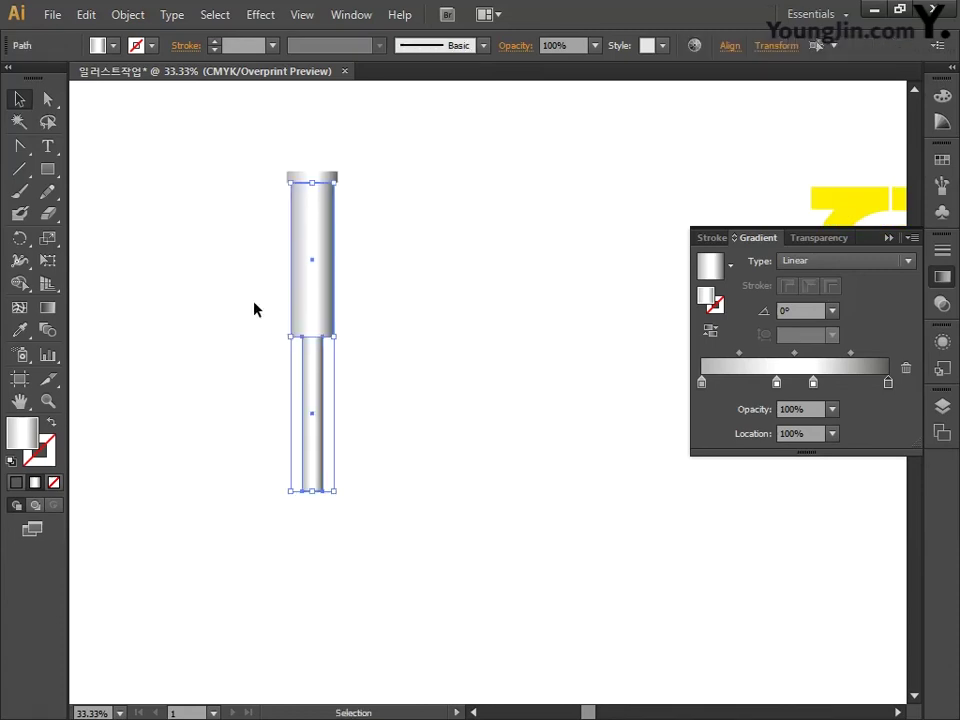
left_click_drag(326, 177, 333, 122)
left_click_drag(390, 219, 392, 370)
left_click(322, 345)
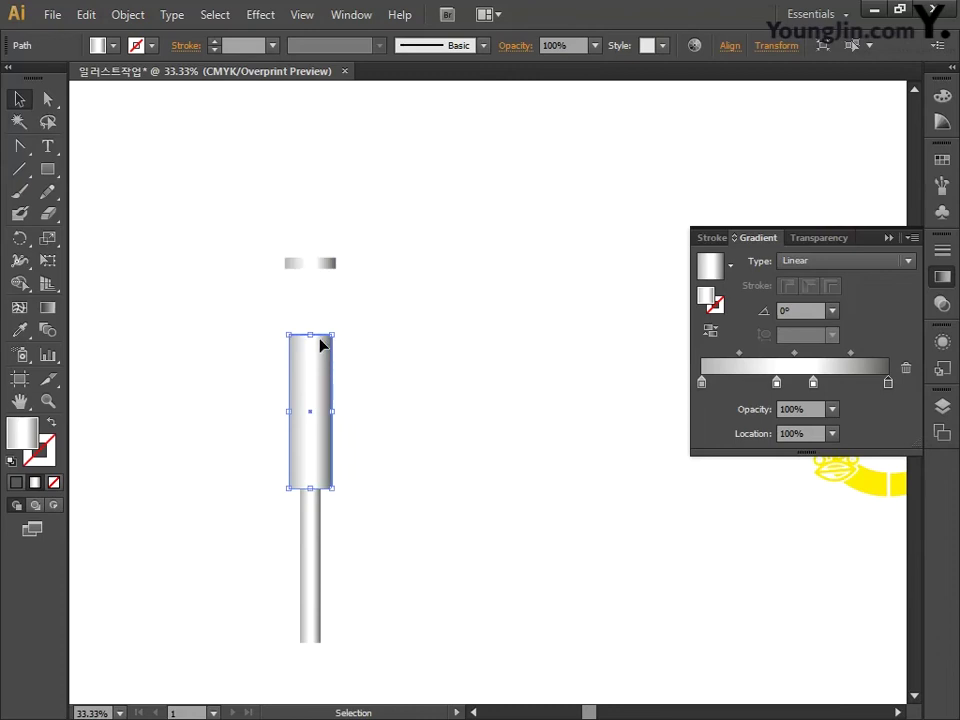
left_click_drag(312, 336, 336, 181)
left_click(345, 268)
left_click(311, 275)
left_click_drag(311, 268, 328, 184)
left_click(423, 402)
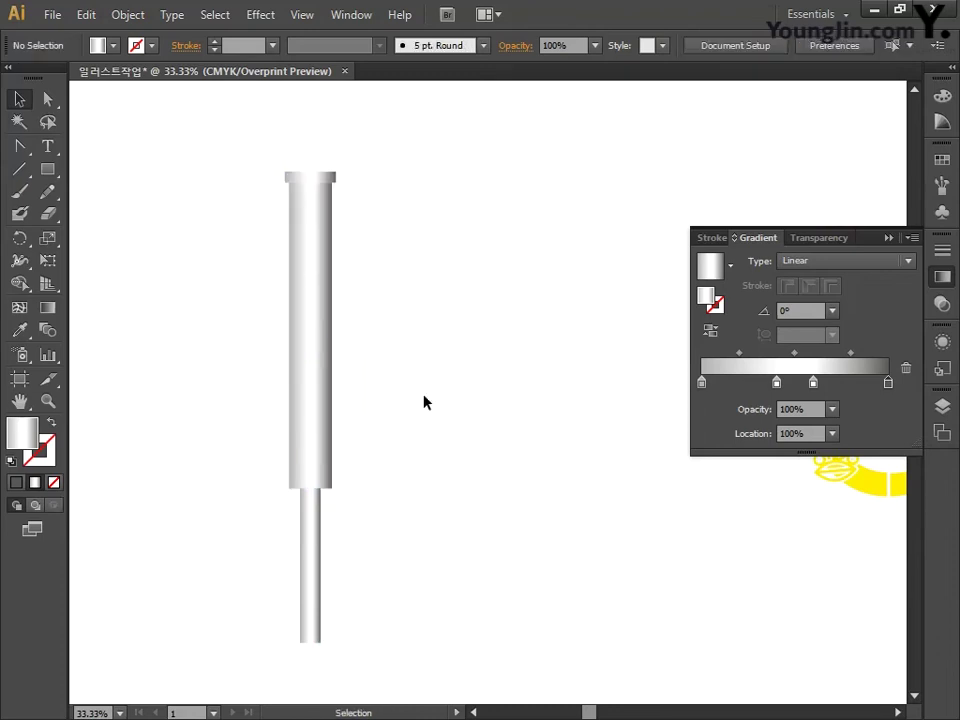
Draw a closed shadow shape with the Pen tool just under the cap, spanning the column's width with an upward-arched lower edge
left_click_drag(405, 310, 467, 304)
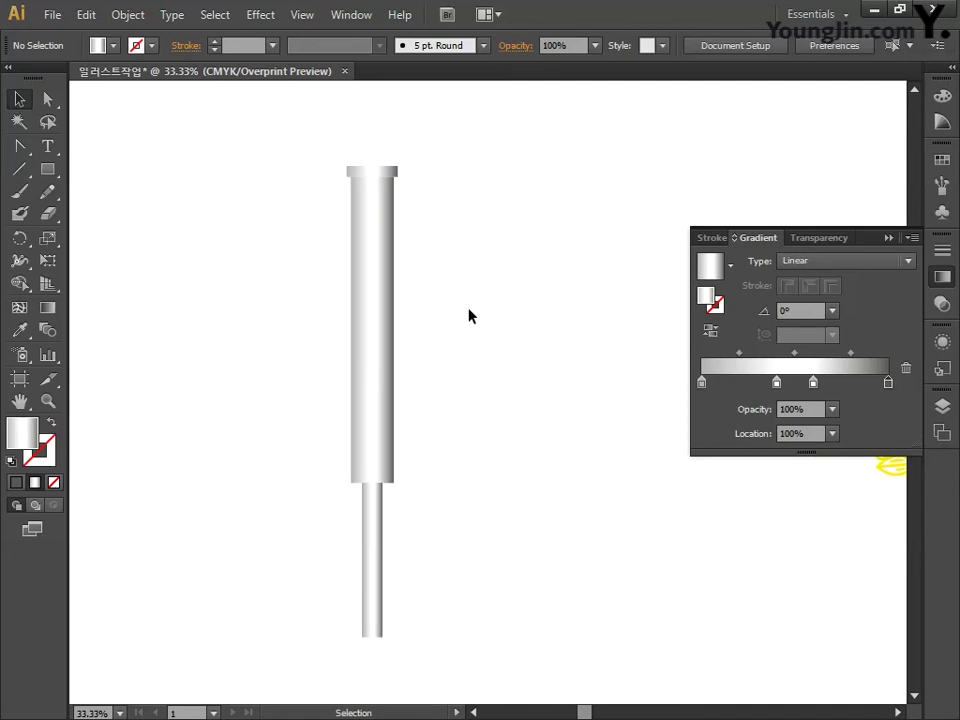
key("ctrl+plus")
key("ctrl+plus")
left_click_drag(426, 300, 512, 476)
key("ctrl+plus")
key("ctrl+plus")
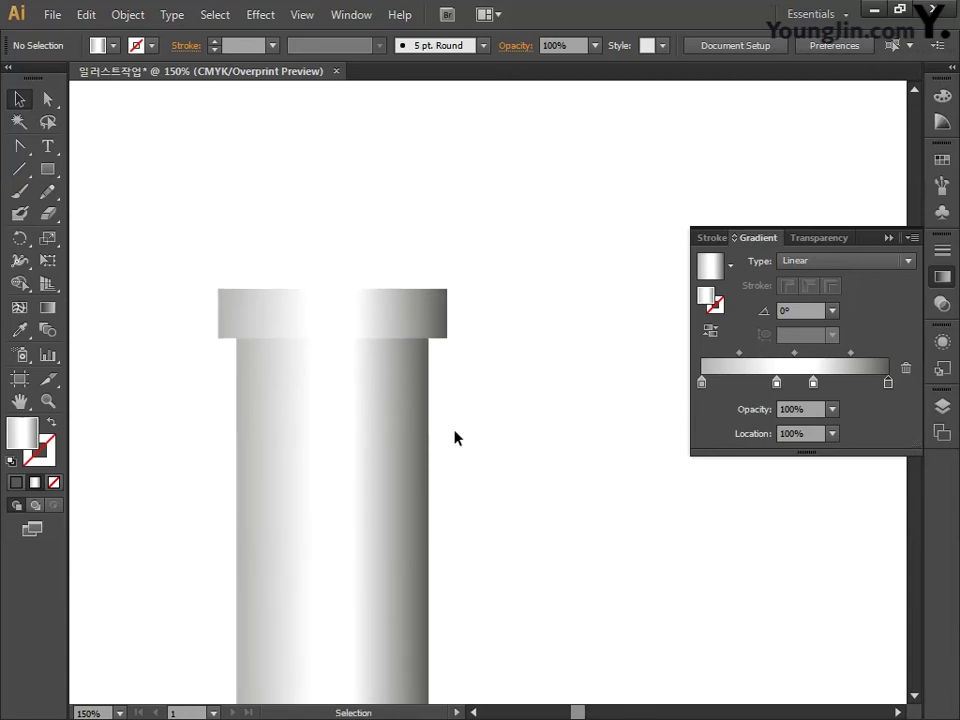
left_click_drag(19, 146, 101, 145)
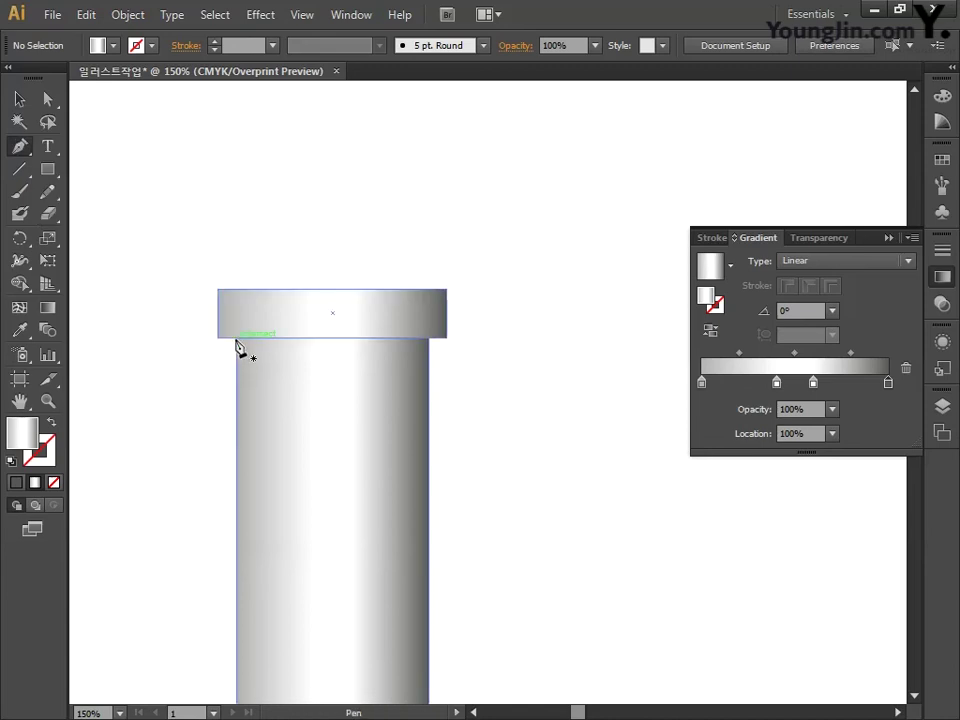
left_click(236, 395)
left_click_drag(428, 395, 520, 441)
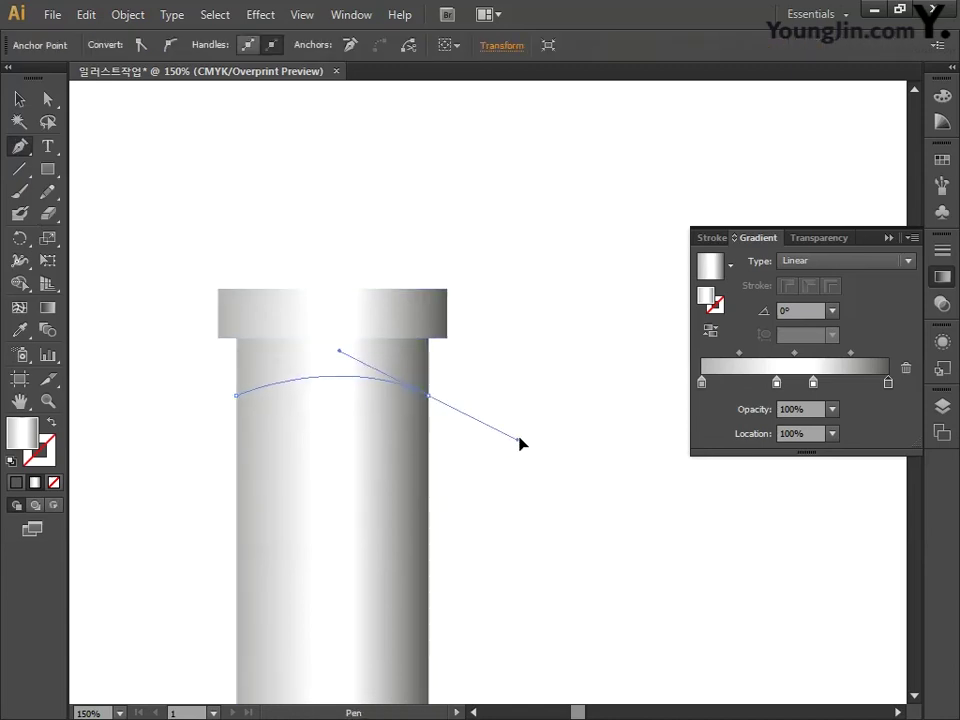
left_click(428, 395)
left_click(428, 339)
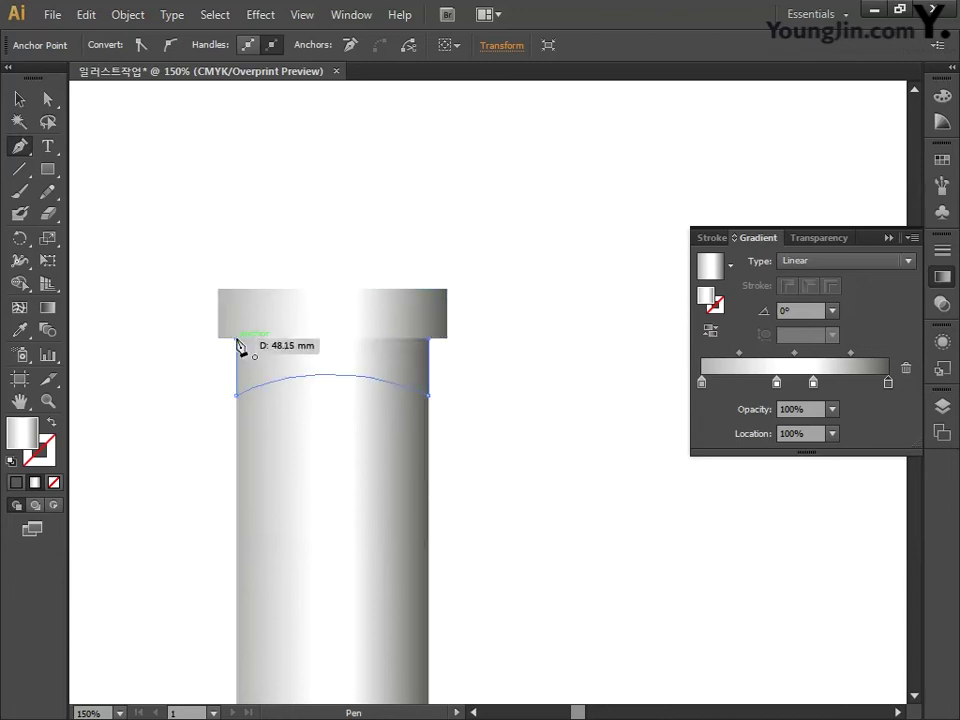
left_click(237, 340)
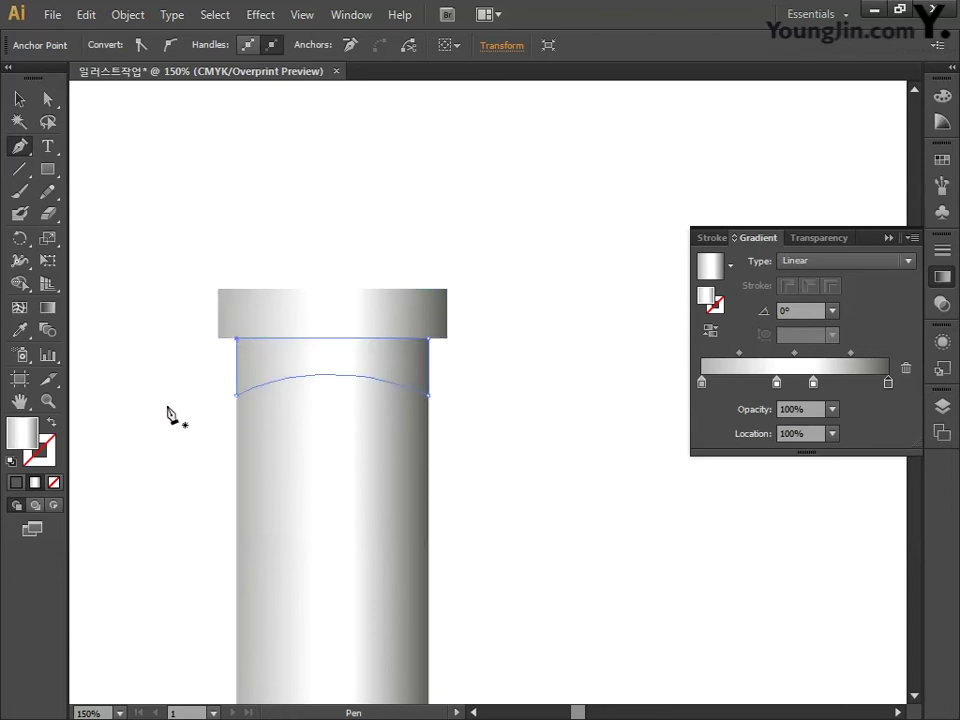
Fill the shadow shape with solid black, C 0, M 0, Y 0, K 100%, and set its opacity to 30%
key("v")
left_click(16, 483)
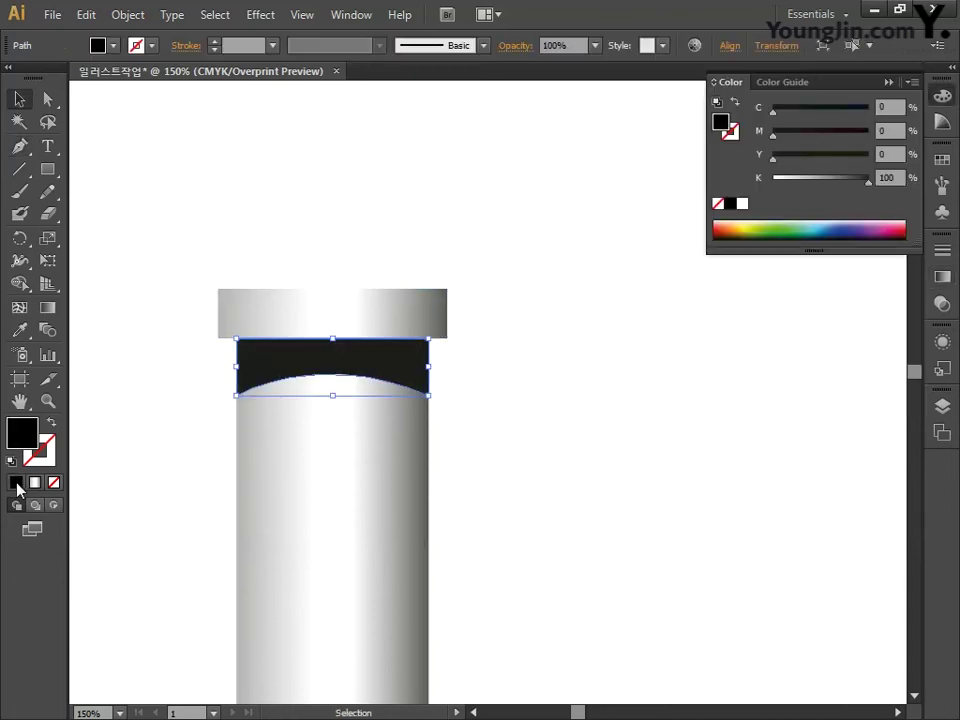
double_click(22, 433)
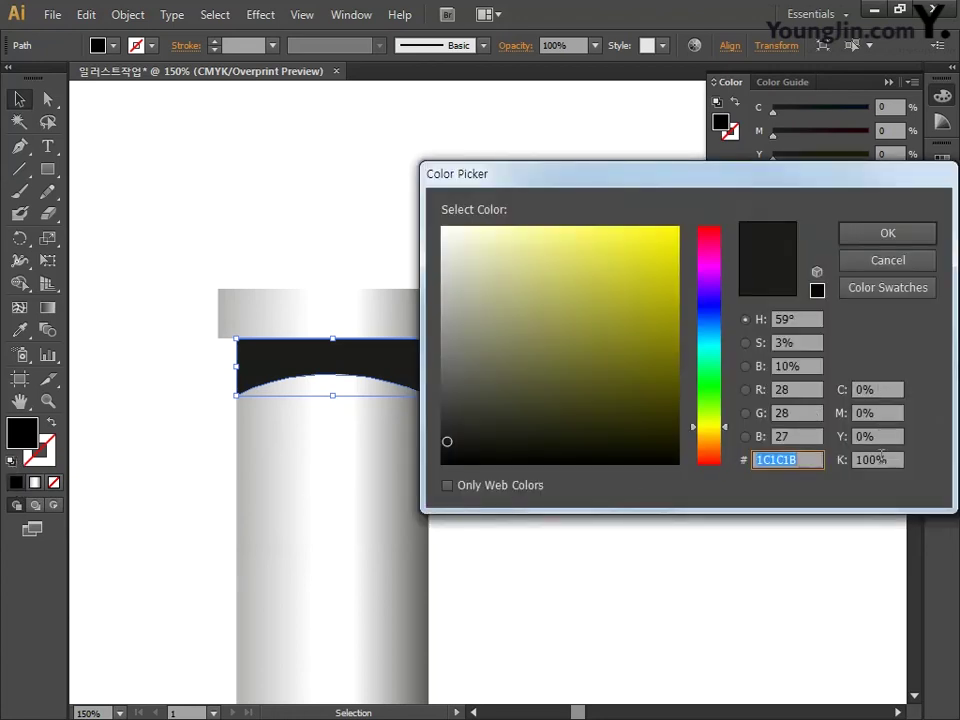
left_click(890, 233)
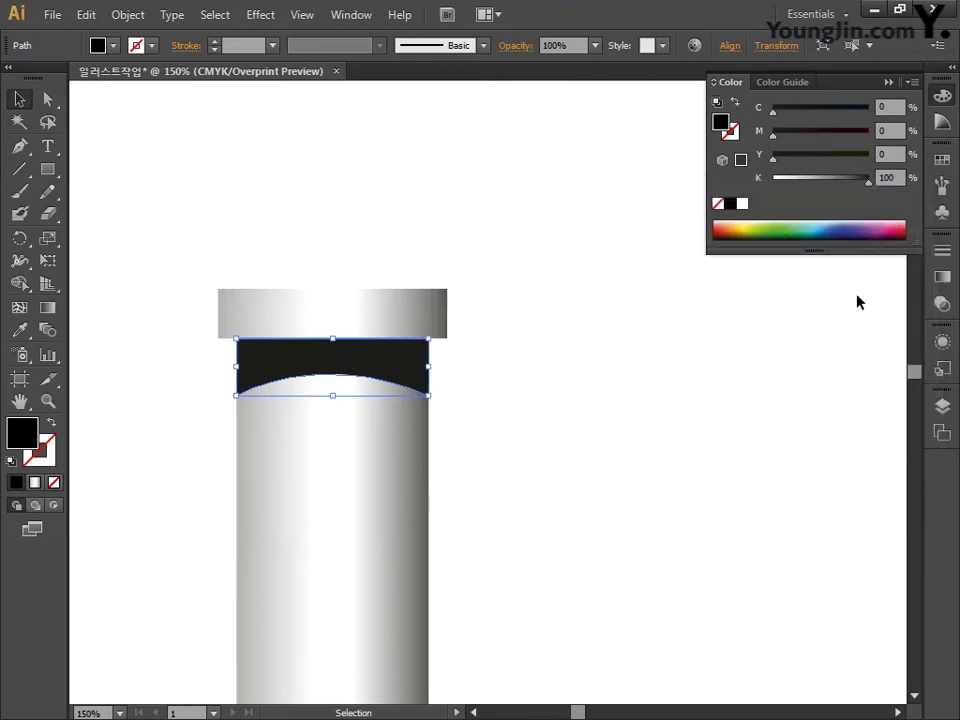
left_click(571, 46)
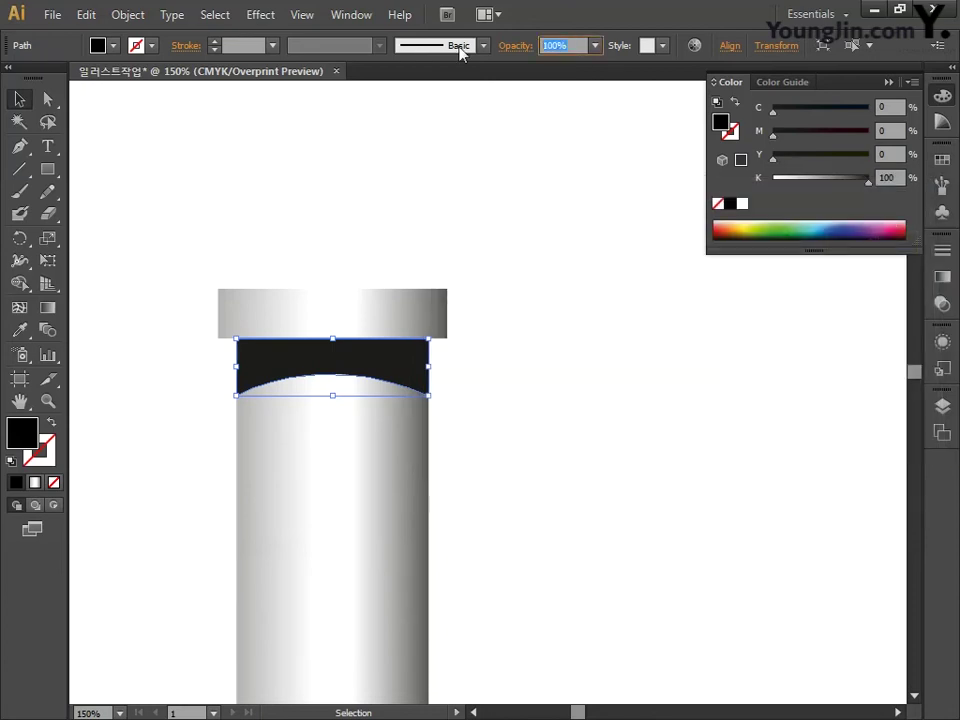
type("30")
key("Return")
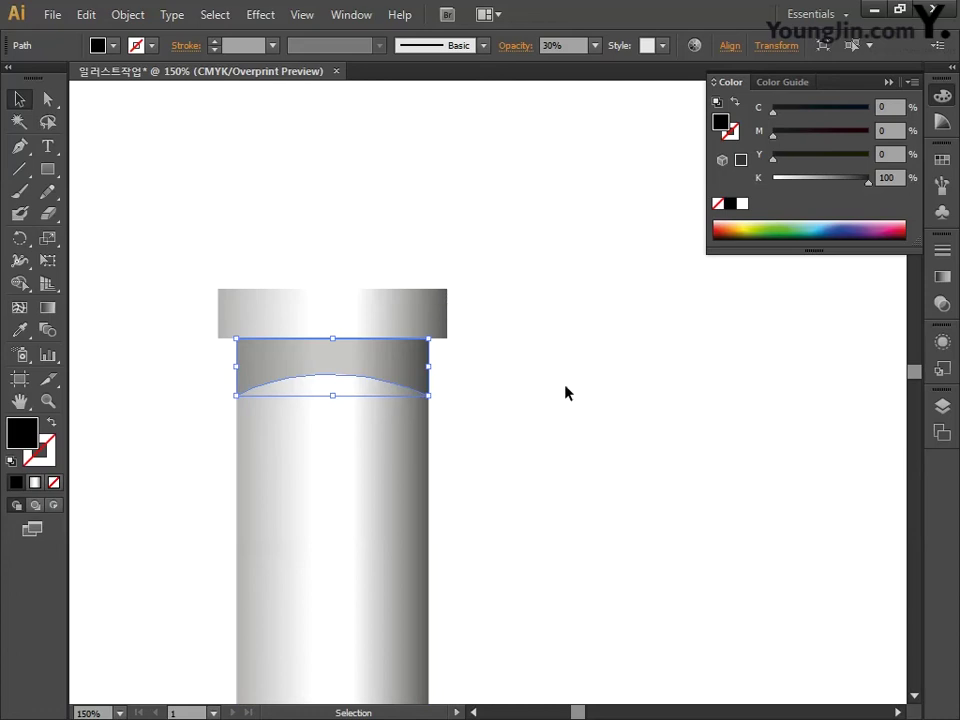
Draw a closed arrow-shaped signboard with the Pen tool across the column below the cap, upper edge about 220 mm long, and pull its tip outward
left_click(19, 146)
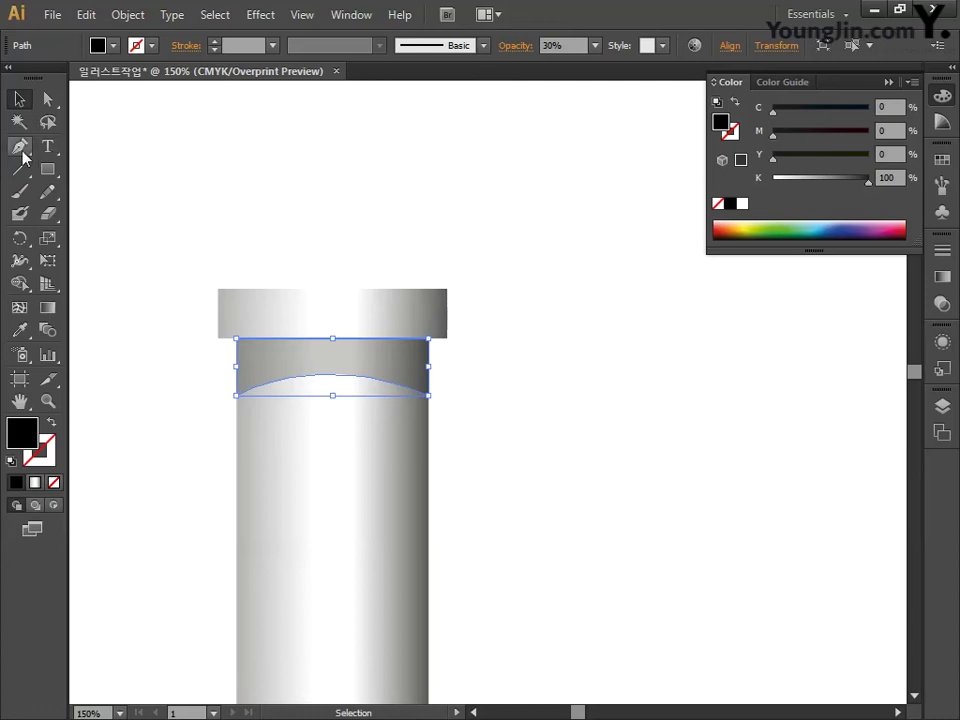
key("ctrl+minus")
key("ctrl+minus")
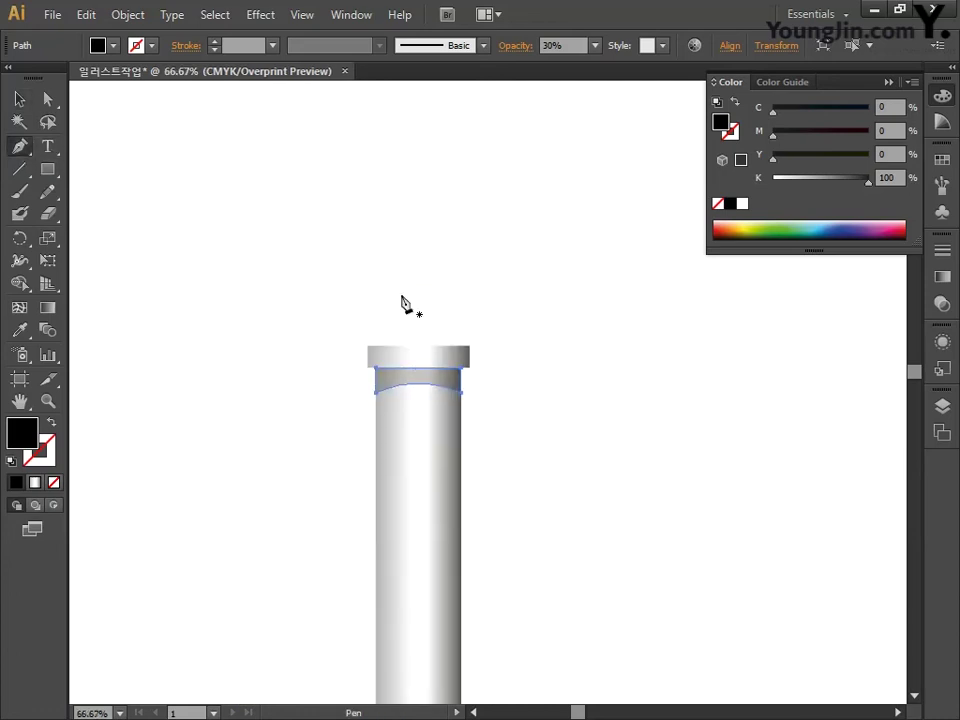
left_click_drag(532, 510, 458, 342)
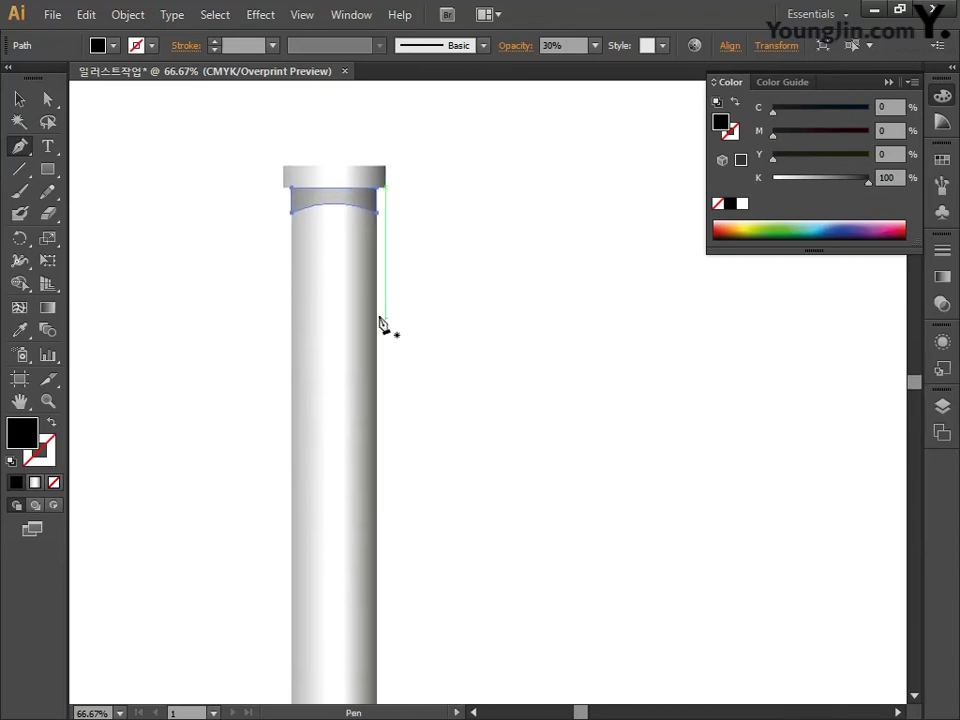
left_click_drag(158, 239, 541, 242)
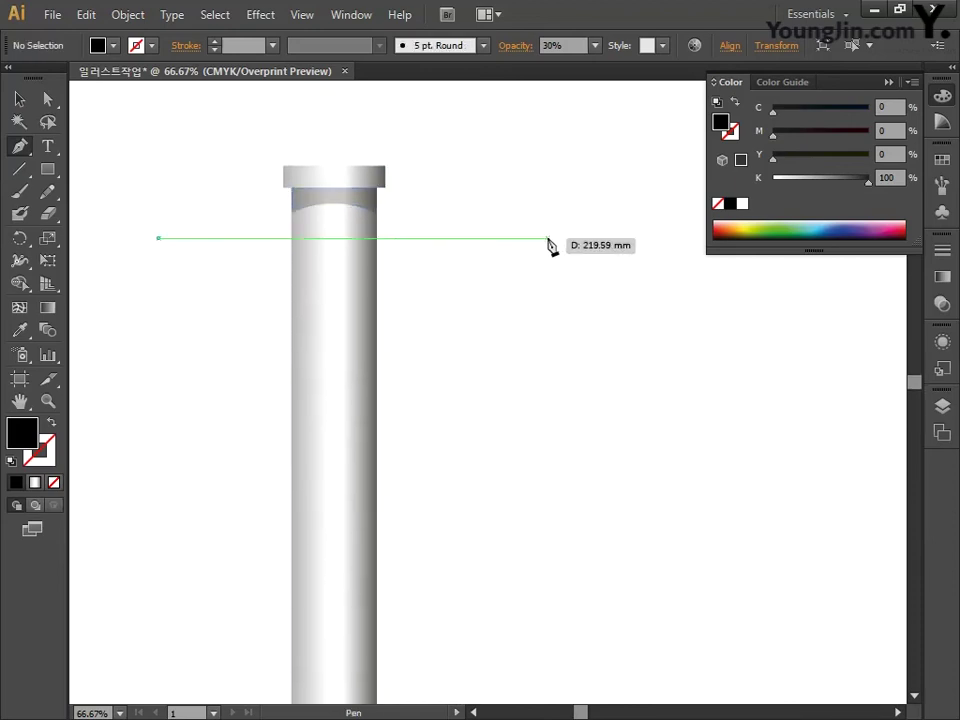
left_click(546, 239)
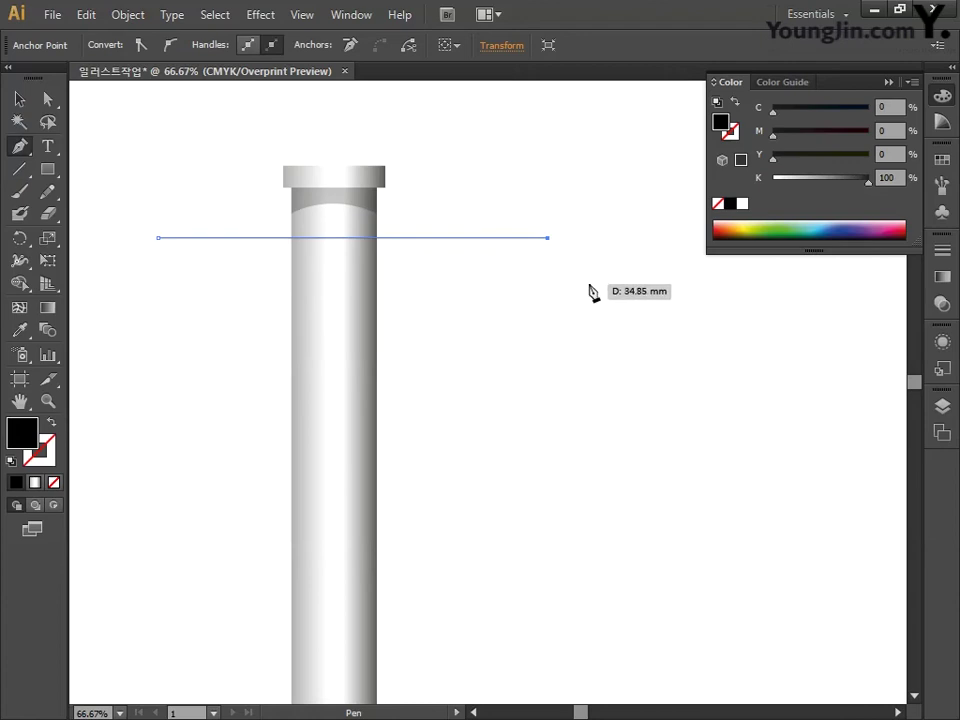
left_click(589, 284)
left_click(551, 316)
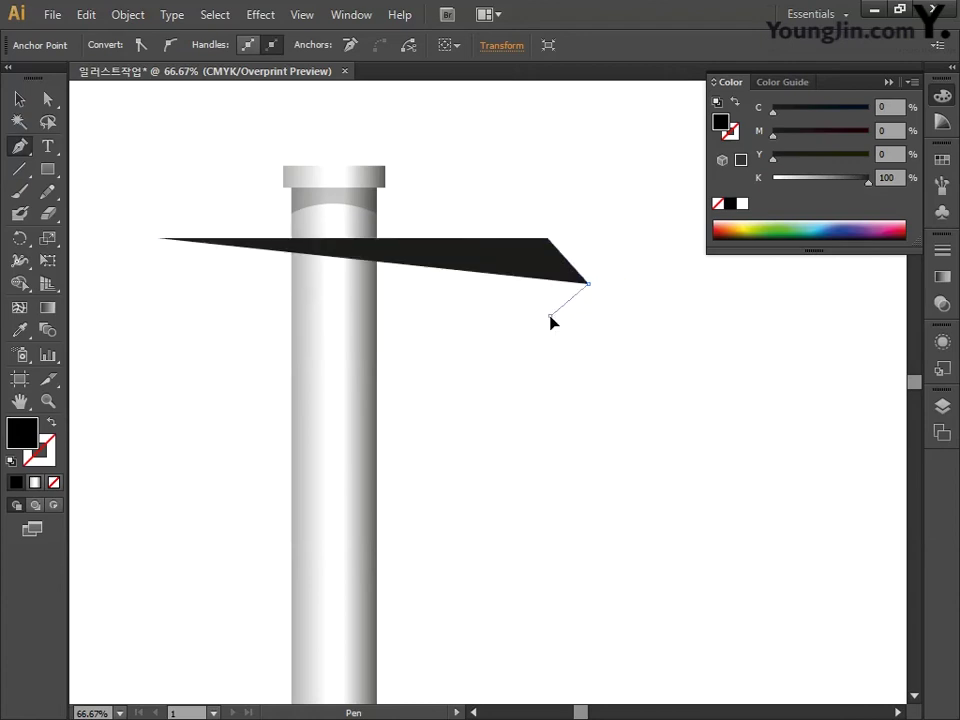
left_click(159, 317)
left_click(158, 240)
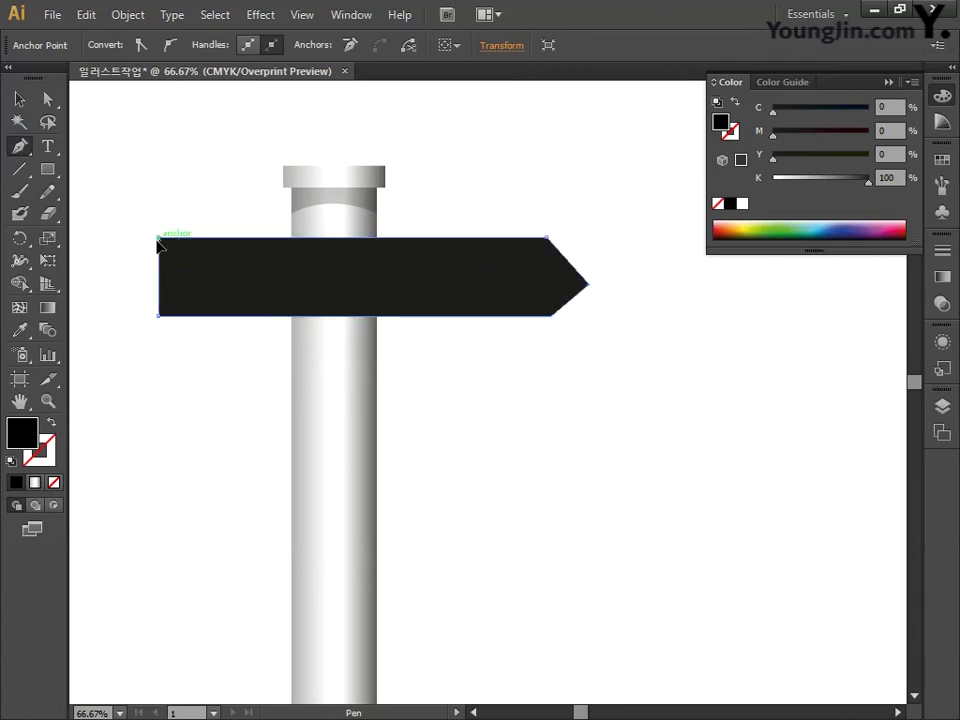
left_click_drag(589, 285, 600, 277)
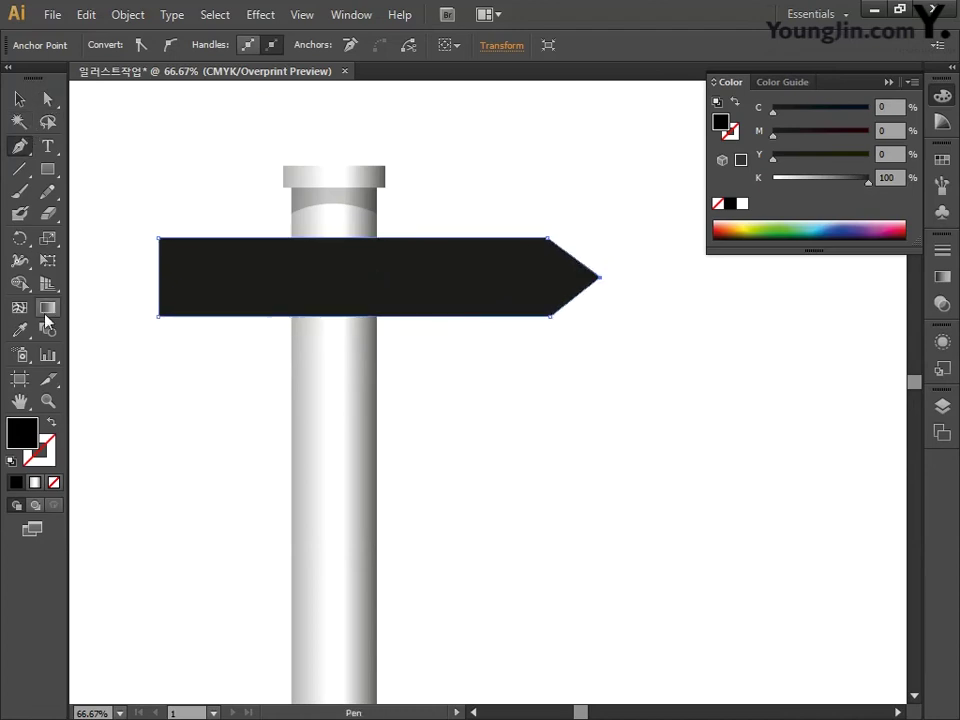
Fill the signboard with a linear gradient and remove the gradient's two middle color stops
double_click(45, 312)
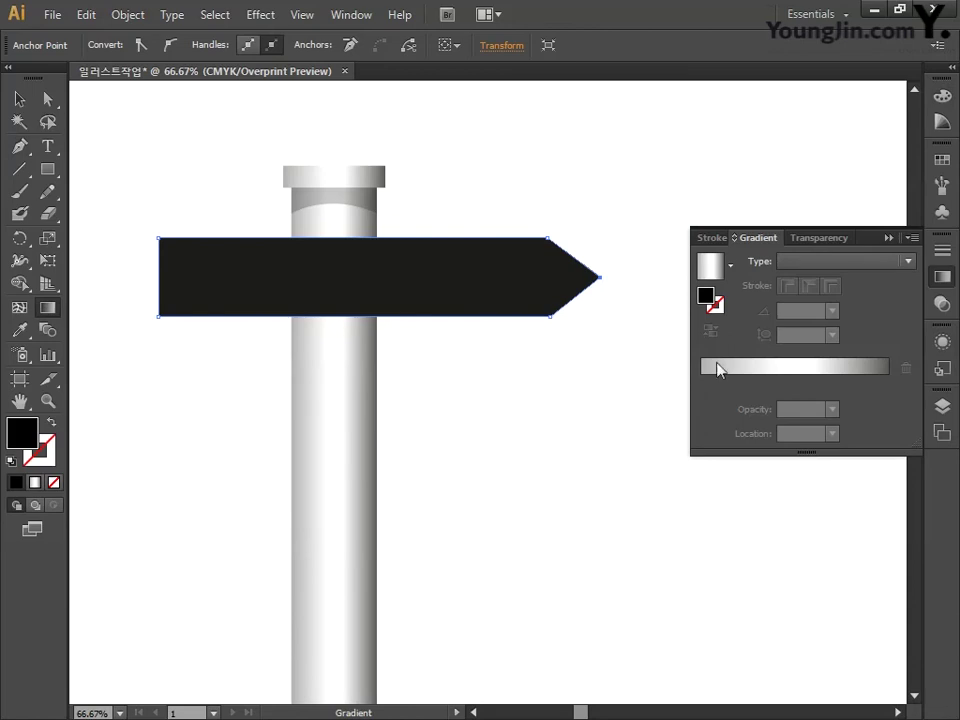
left_click(812, 261)
left_click(816, 280)
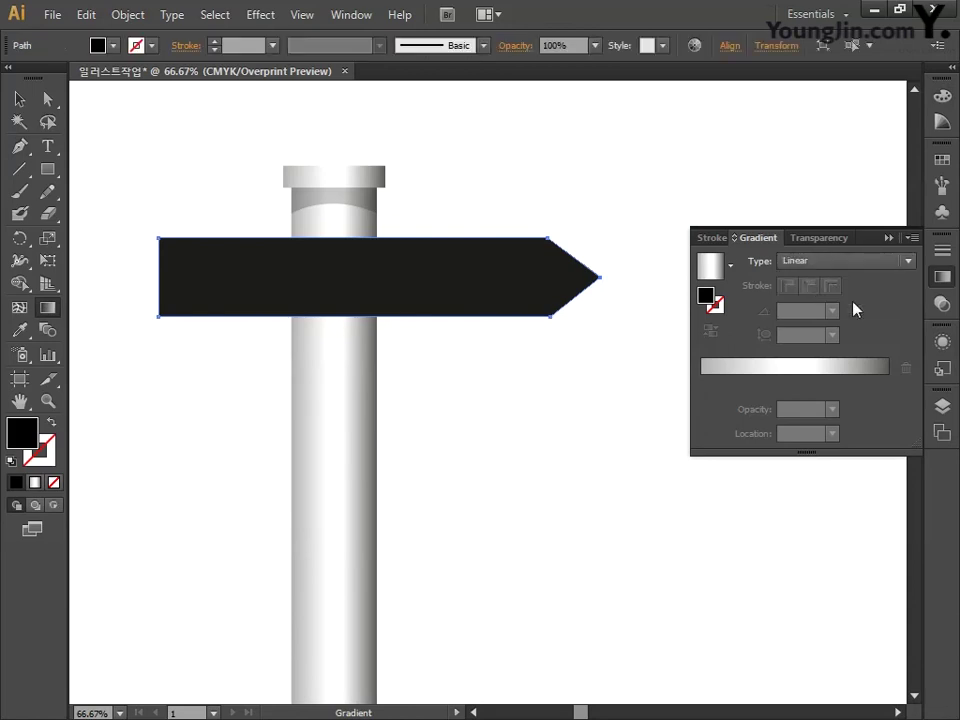
left_click(734, 368)
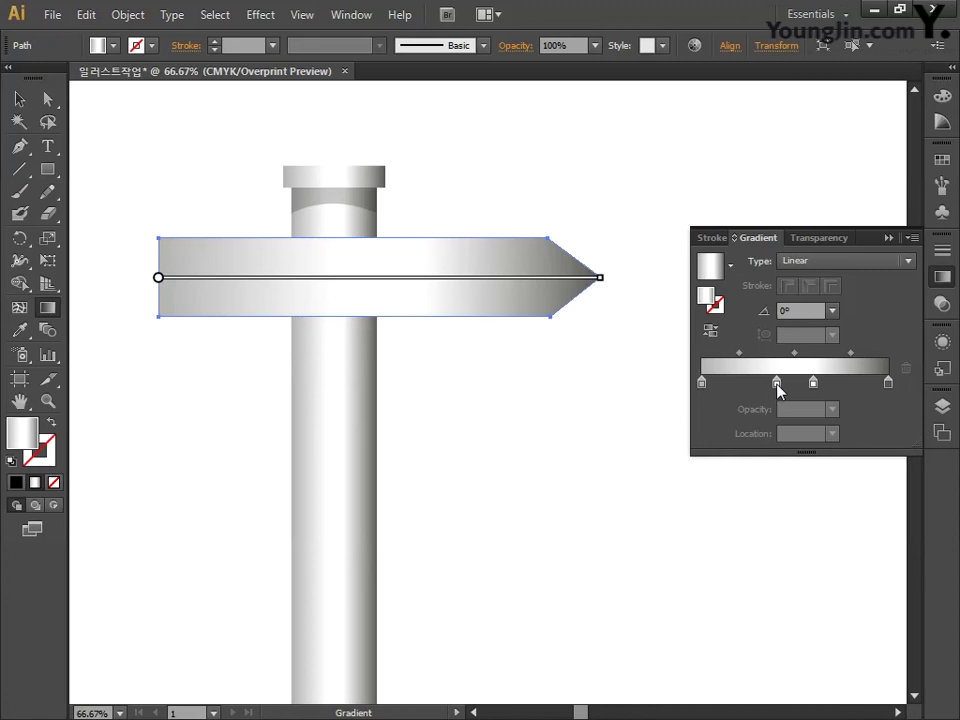
left_click_drag(778, 384, 814, 465)
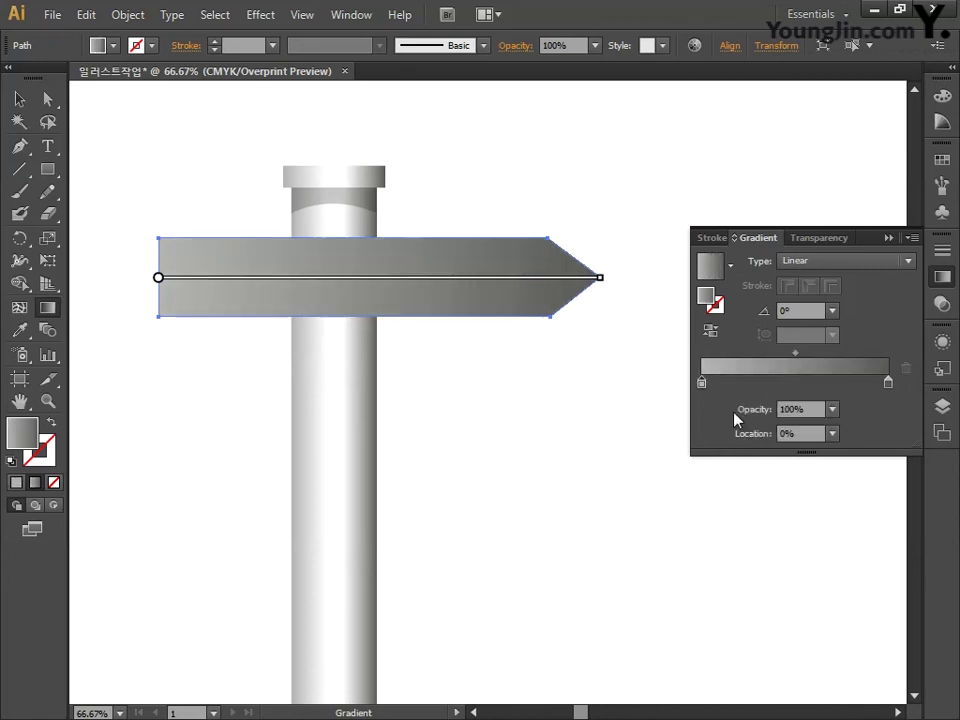
Set the gradient's starting color stop to C 30, M 100, Y 100, K 30%
double_click(702, 384)
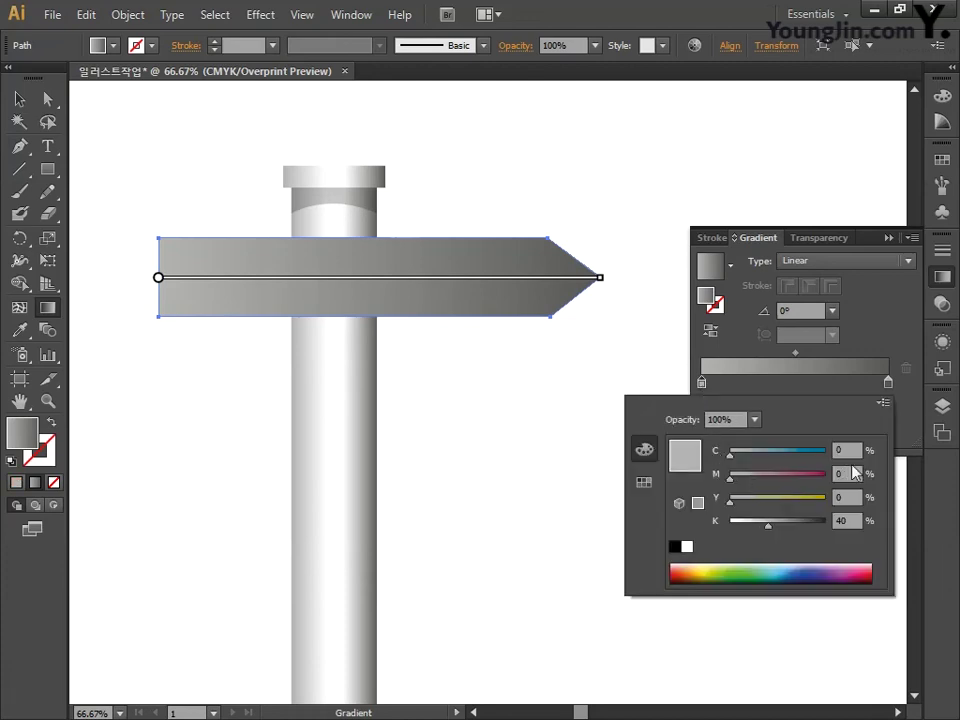
type("30")
key("Tab")
type("100")
key("Tab")
type("1")
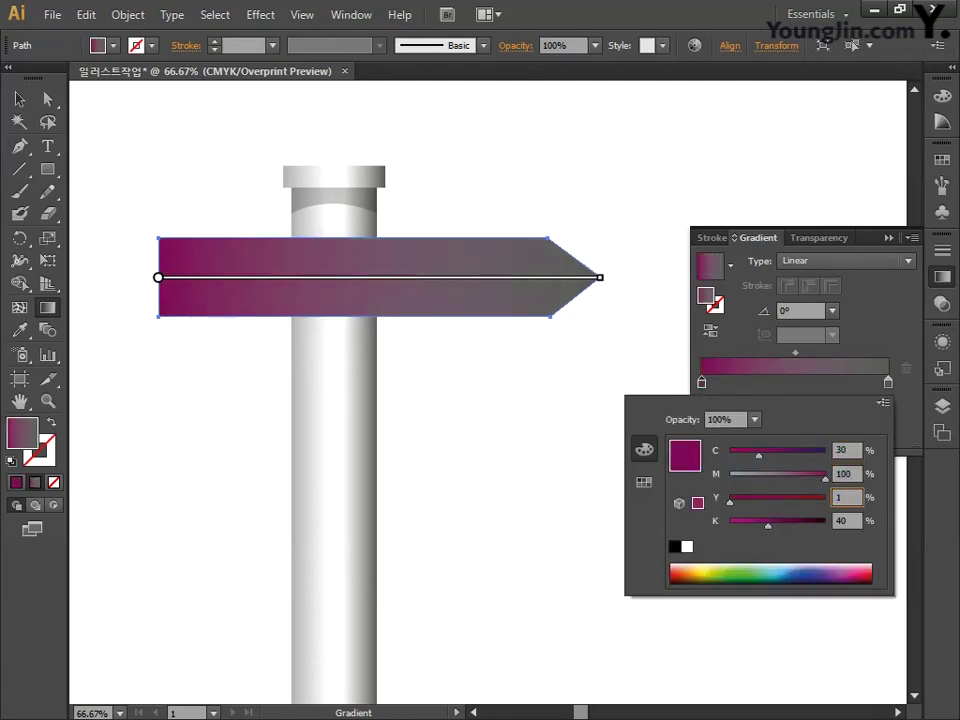
type("00")
key("Tab")
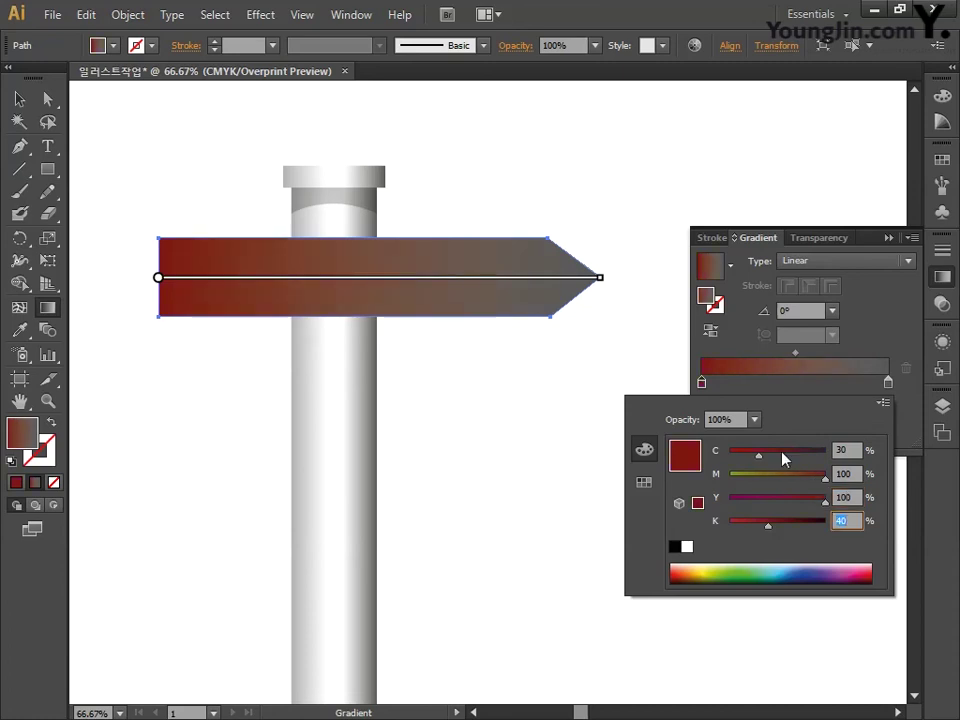
type("30")
key("Return")
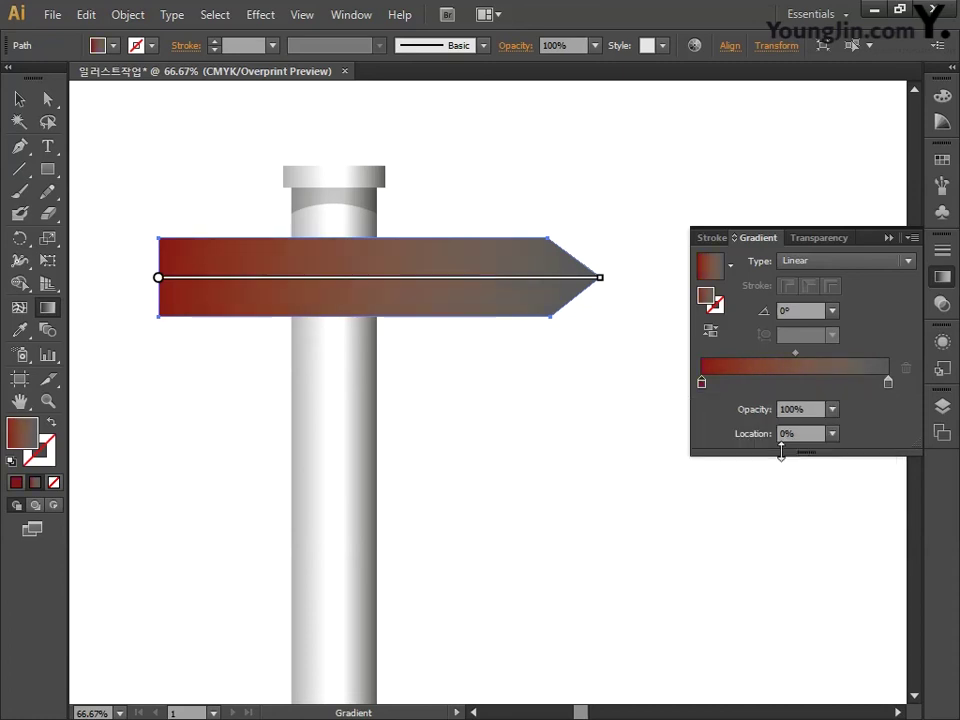
Set the gradient's ending color stop to C 10, M 100, Y 100, K 0%
left_click(887, 384)
double_click(888, 383)
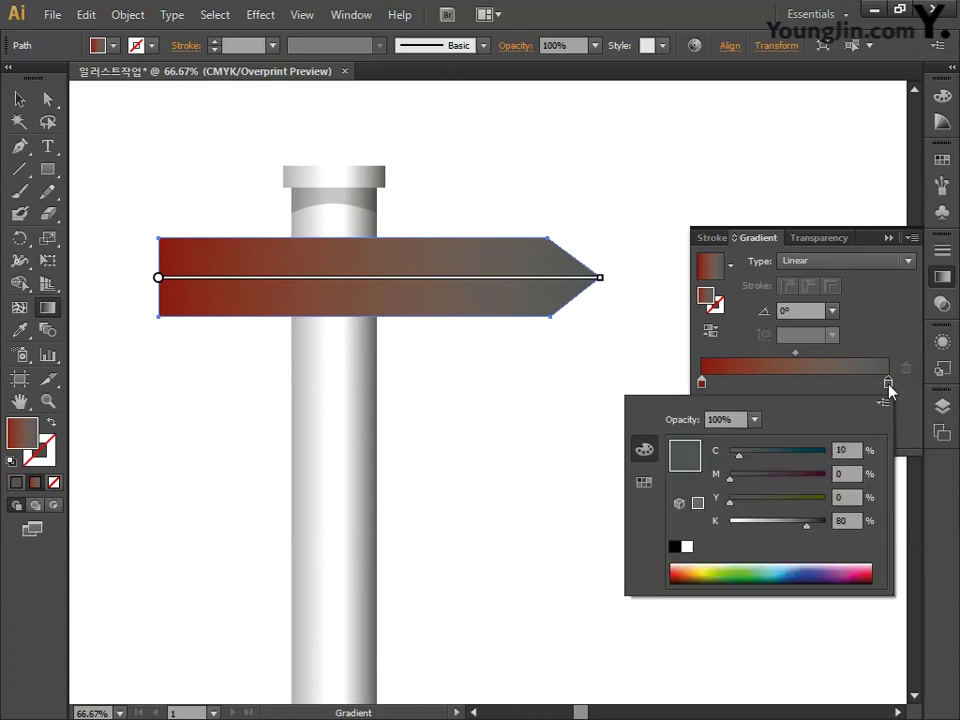
left_click(851, 449)
type("10")
key("Tab")
type("100")
key("Tab")
type("100")
key("Tab")
type("0")
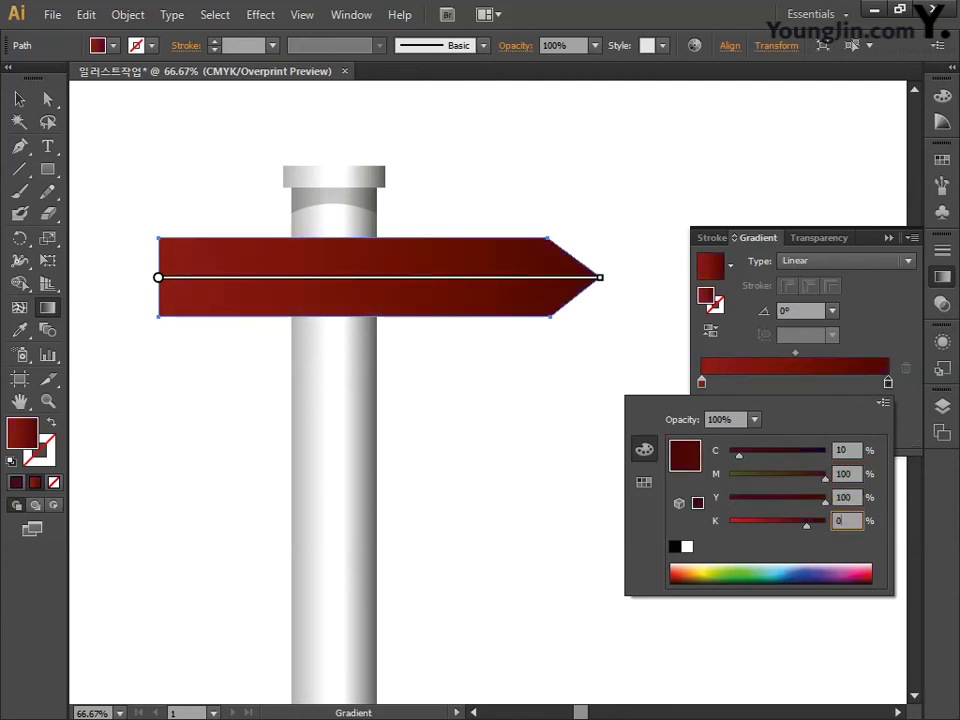
key("Return")
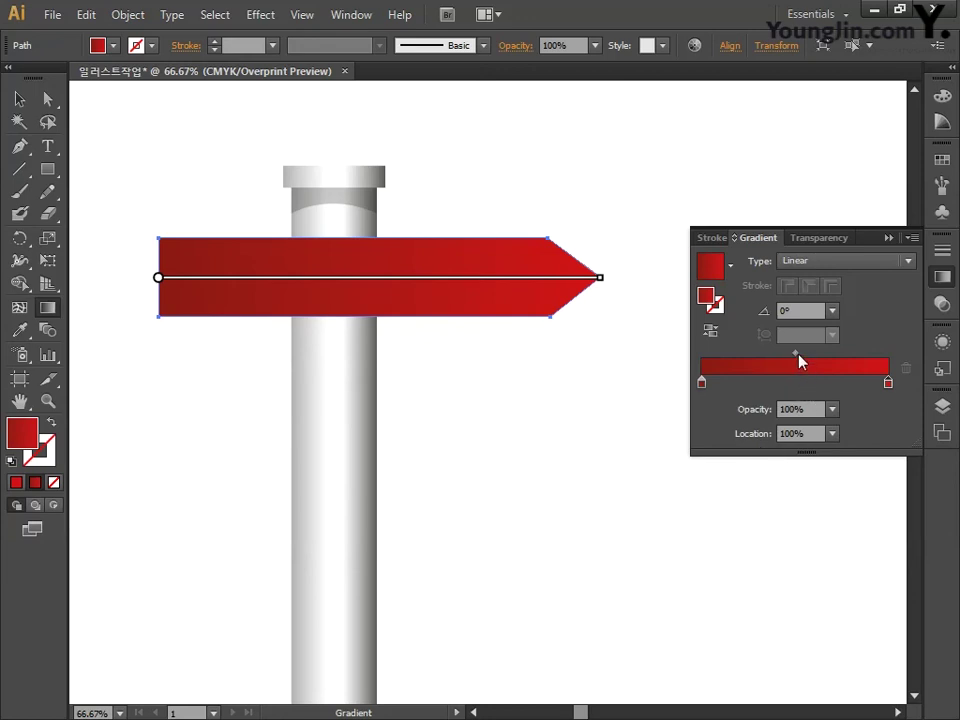
Shift the midpoint between the two red gradient stops to a location of 30%
left_click_drag(797, 354, 777, 355)
double_click(816, 432)
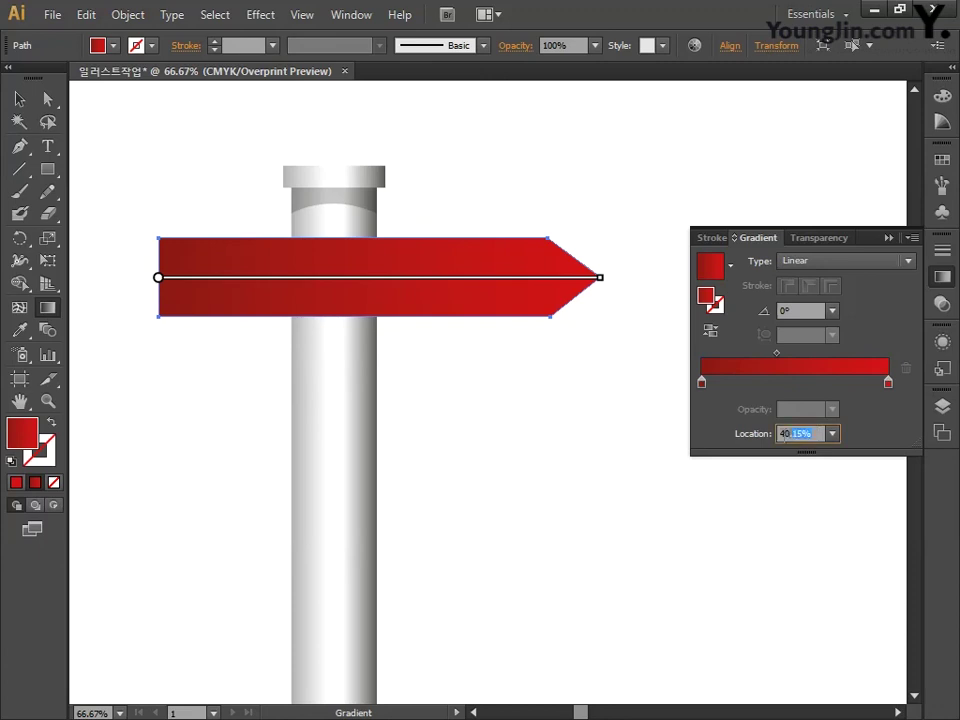
type("30")
key("Return")
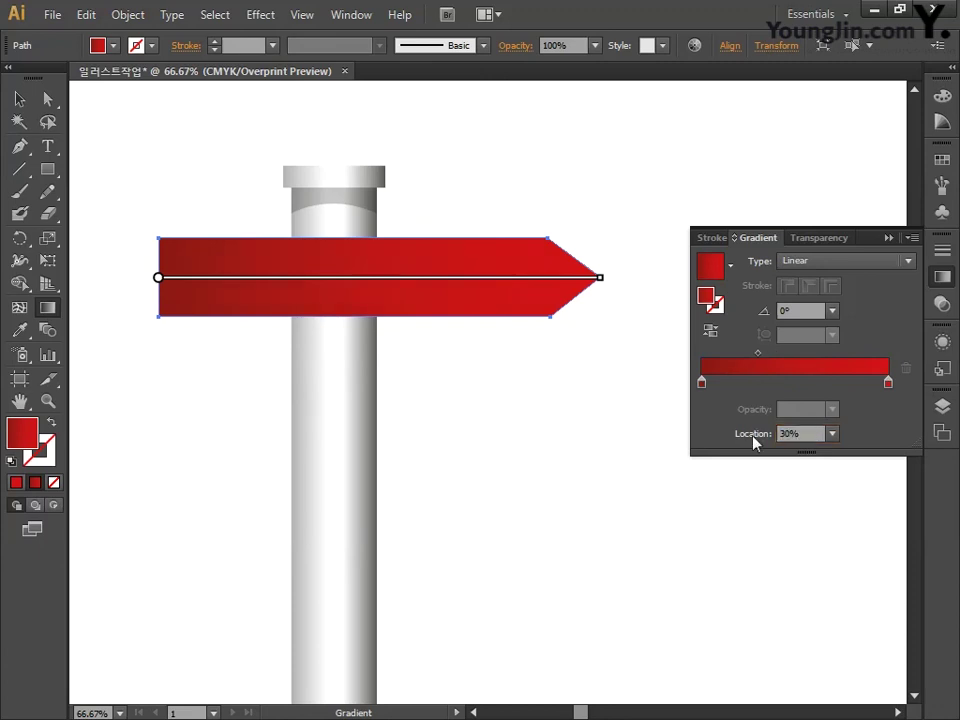
Create an offset path around the red signboard with a 2 mm offset and Round joins
left_click(20, 98)
left_click(205, 208)
key("ctrl+z")
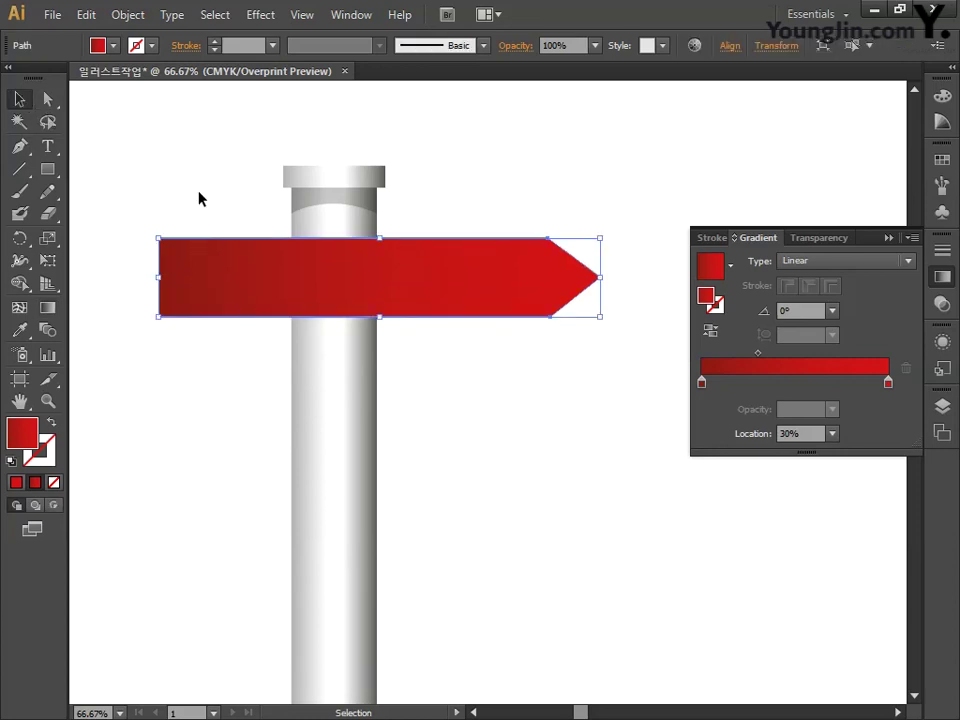
left_click(127, 14)
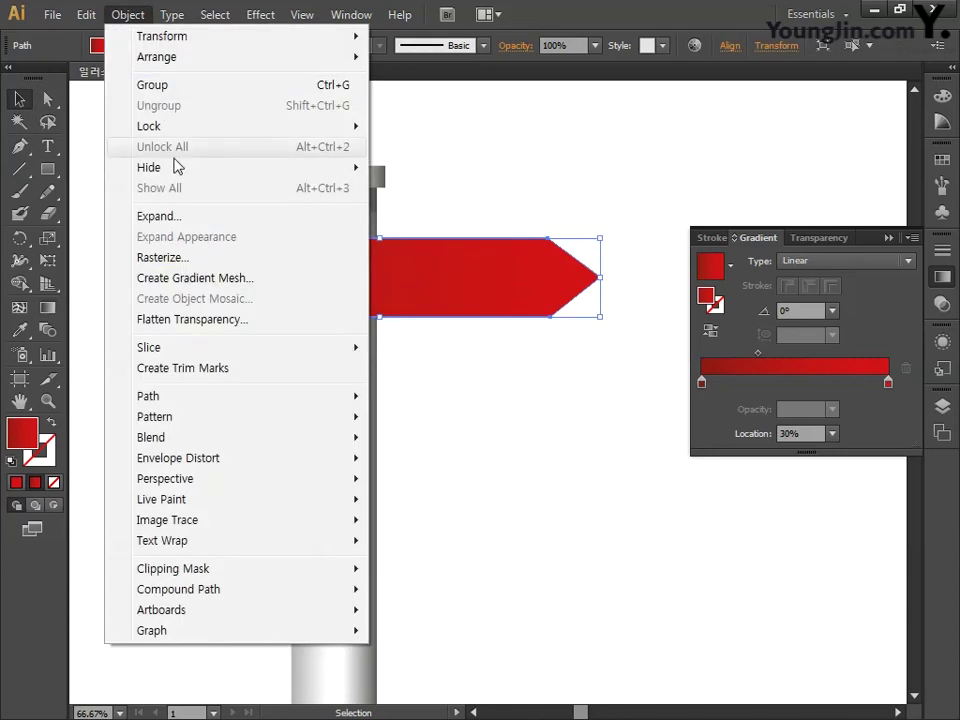
mouse_move(189, 400)
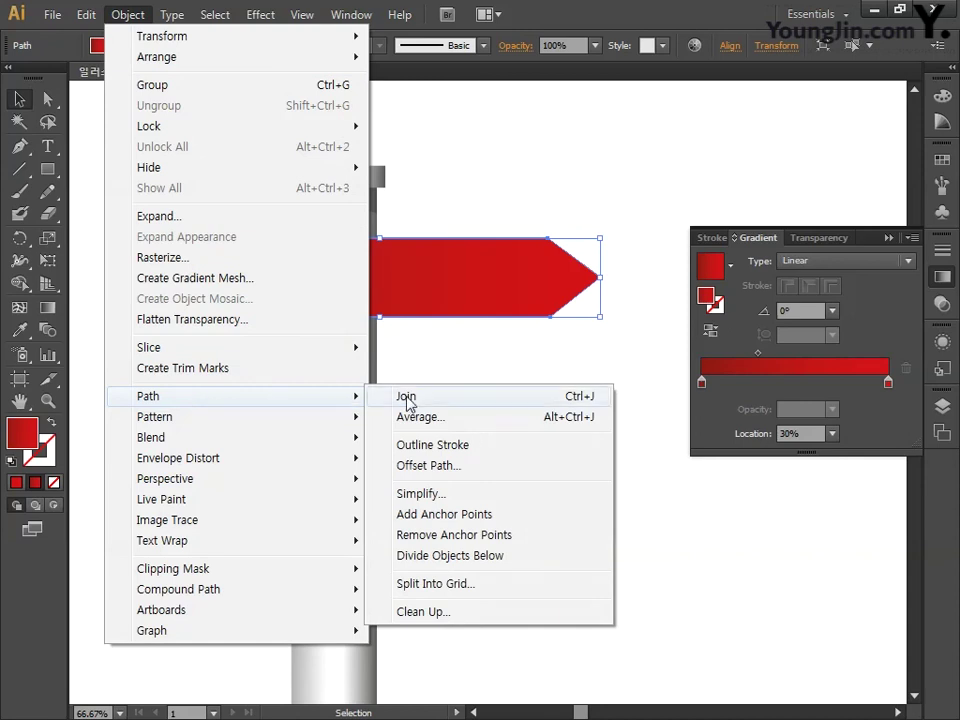
left_click(420, 465)
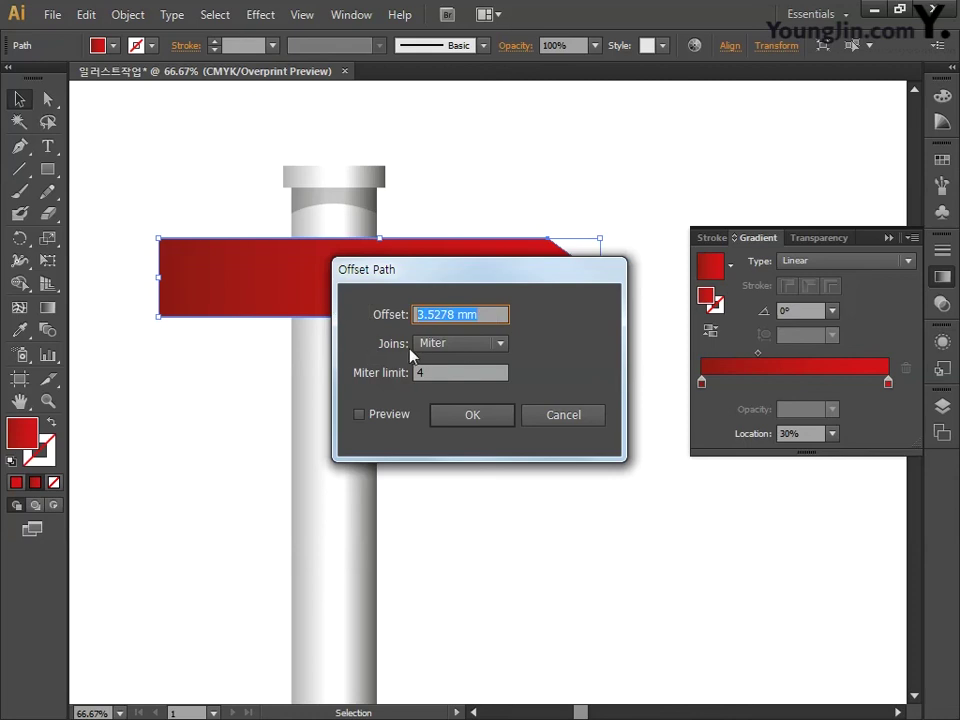
left_click(359, 413)
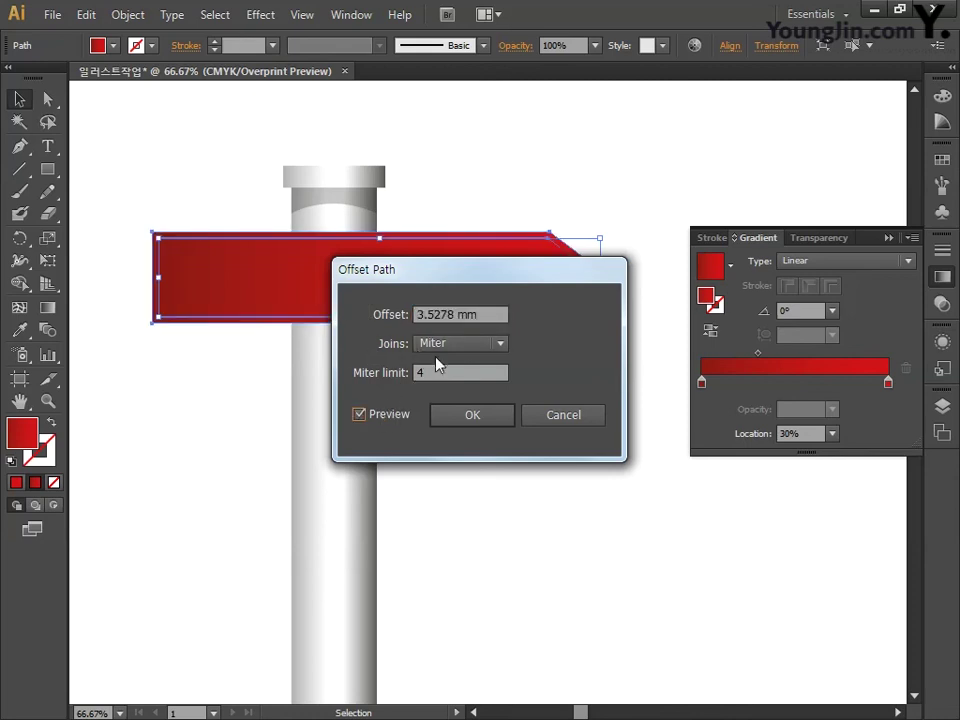
type("2")
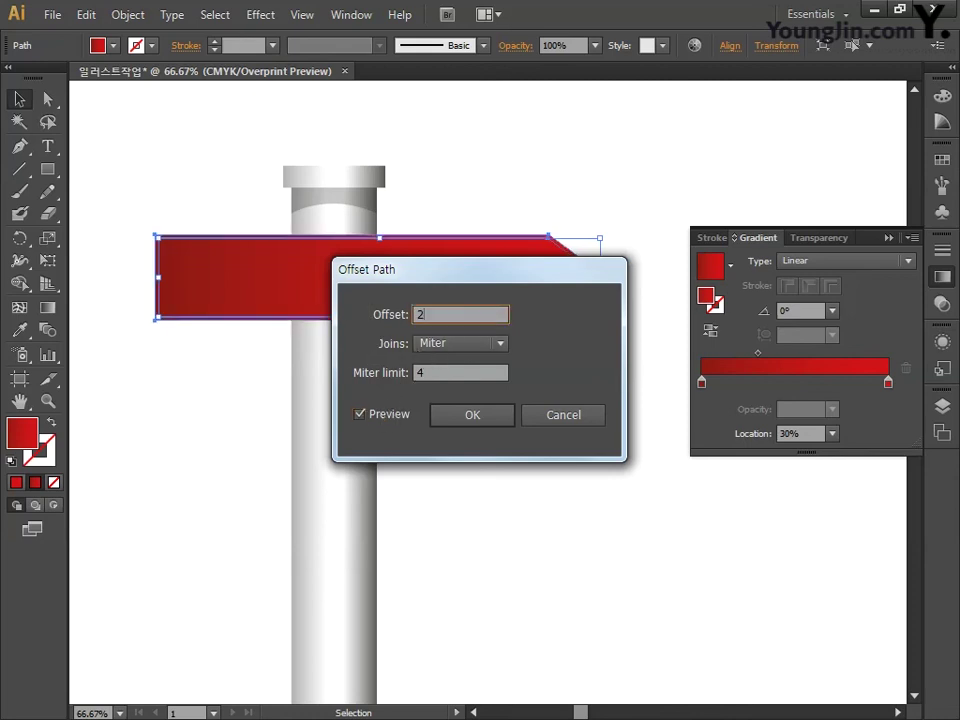
left_click(462, 343)
left_click(480, 381)
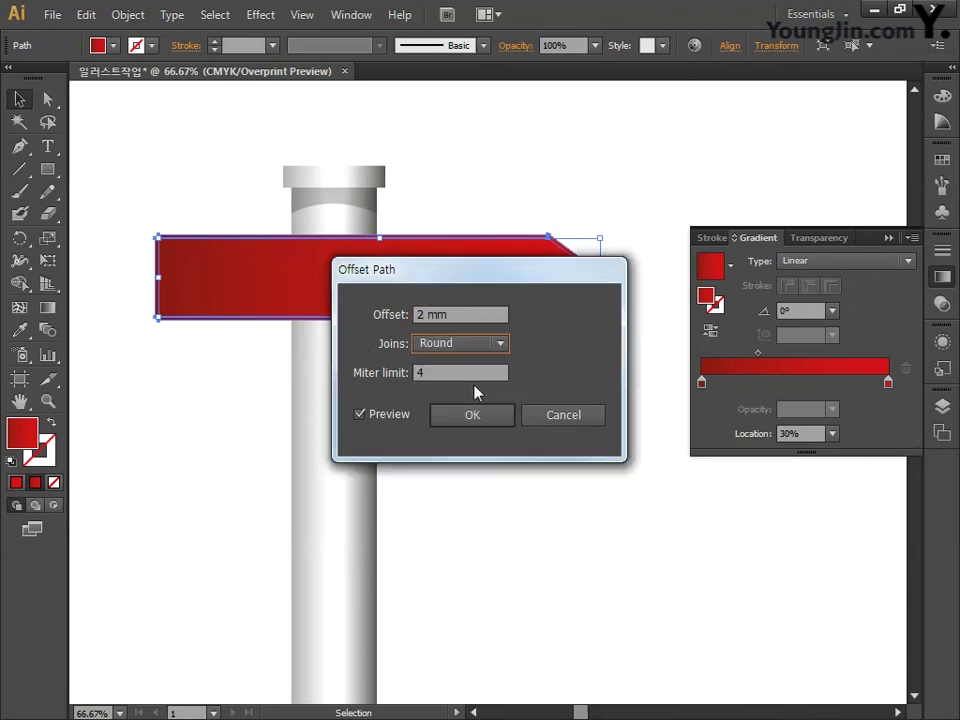
left_click(497, 419)
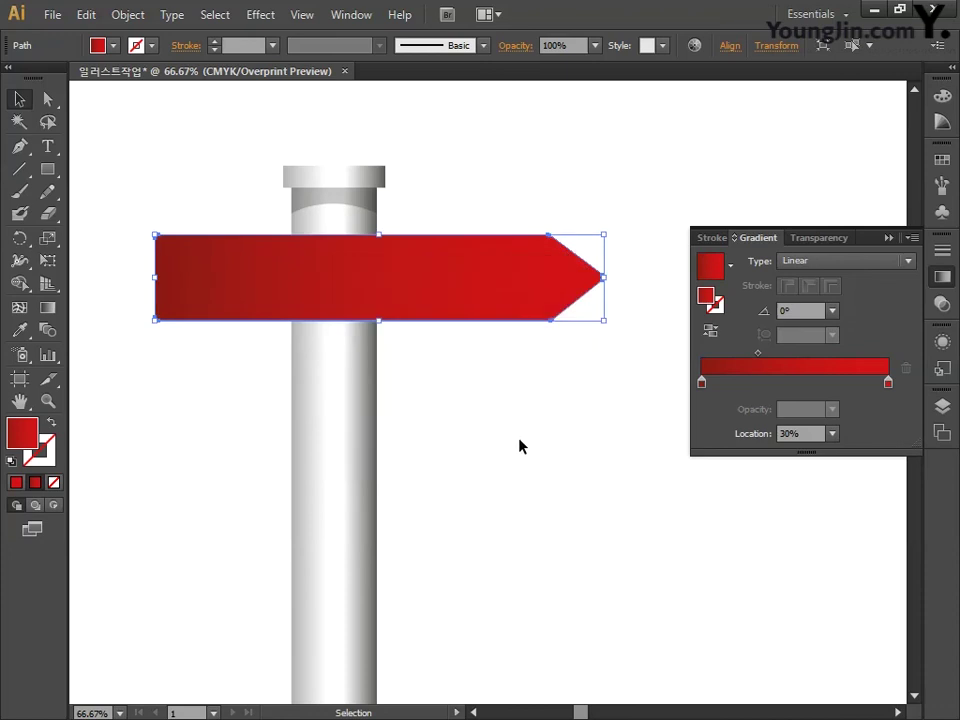
Fill the offset outline shape with white, C 0, M 0, Y 0, K 0%
double_click(22, 432)
left_click(868, 390)
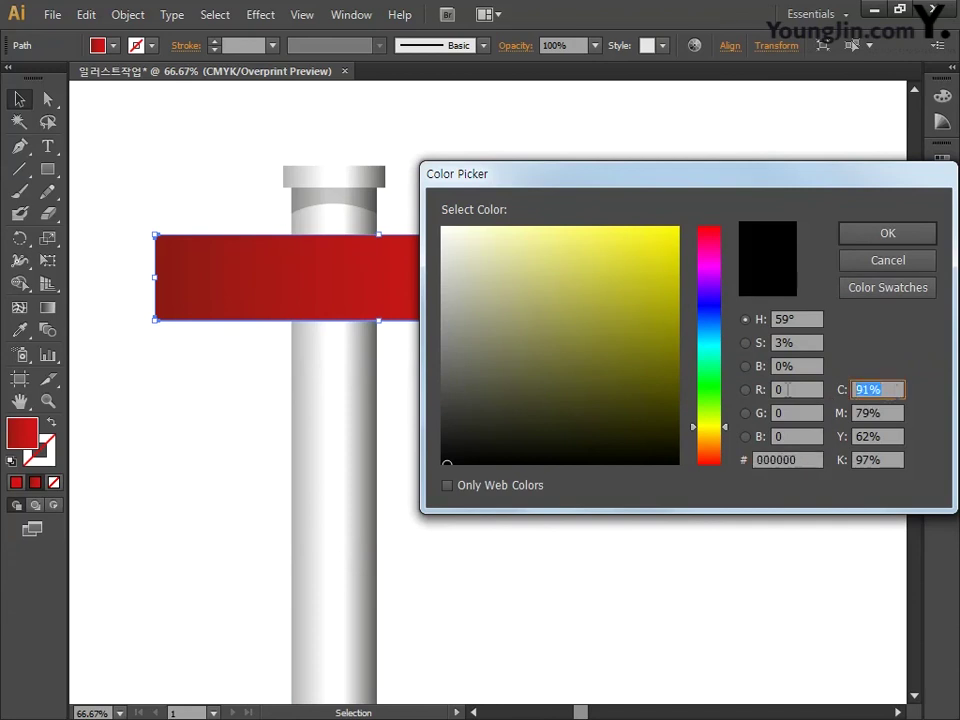
type("0")
key("Tab")
type("0")
key("Tab")
type("0")
key("Tab")
type("0")
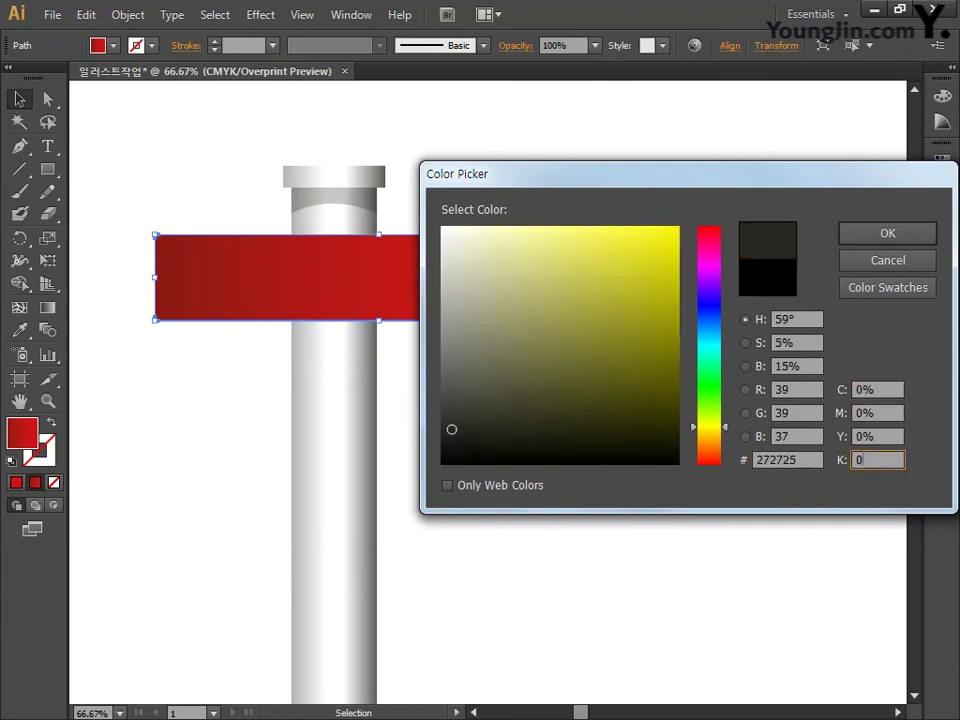
key("Tab")
key("Return")
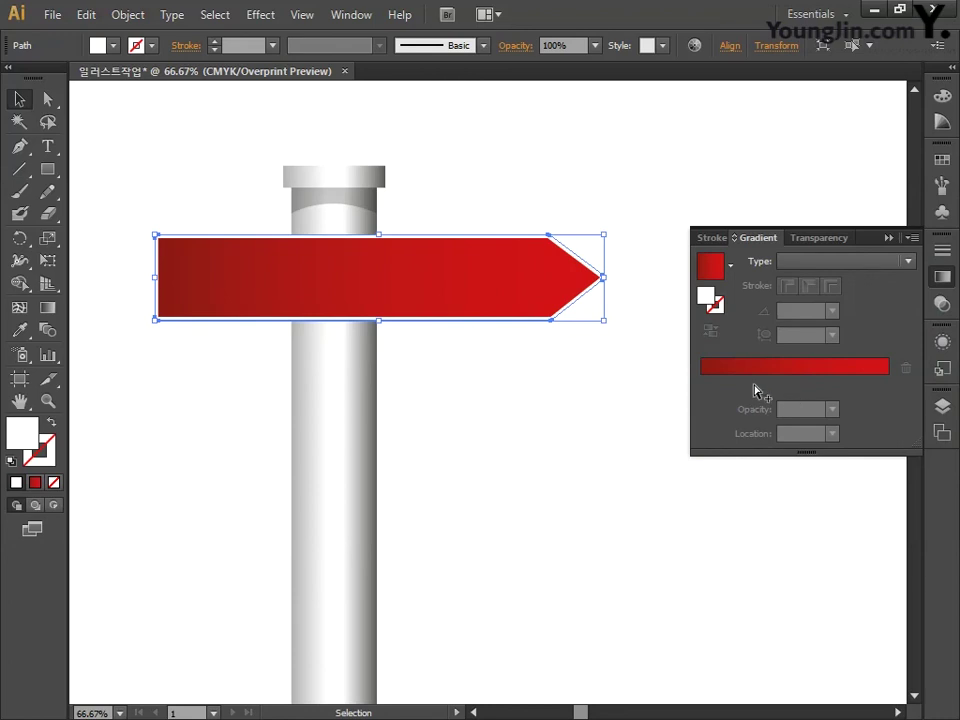
Create another offset path around the white signboard outline with a 2 mm offset and Round joins
left_click(130, 15)
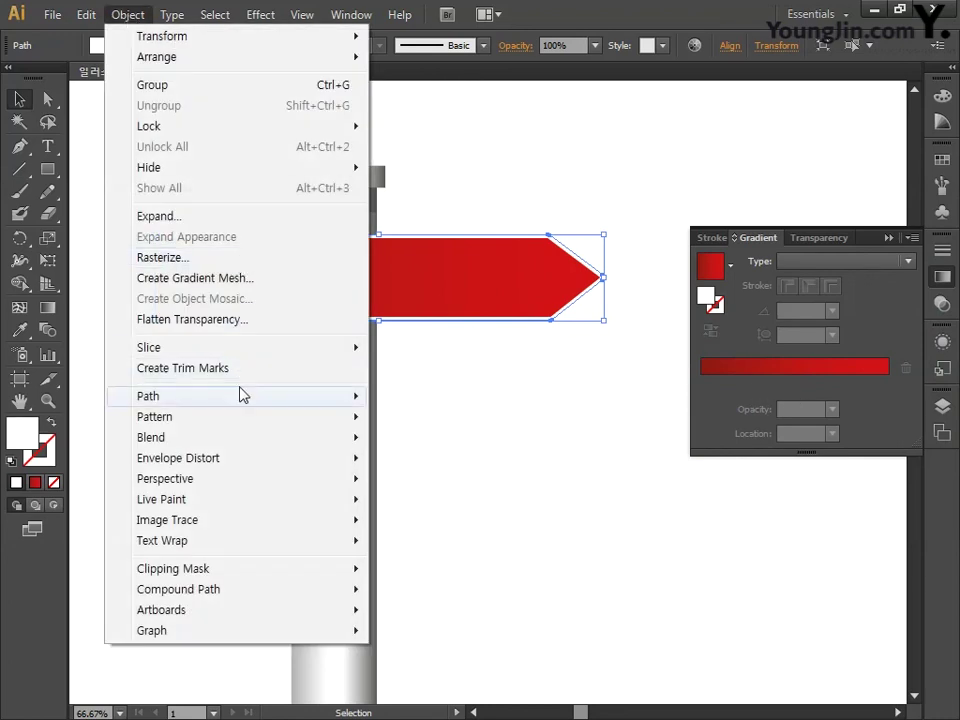
mouse_move(274, 399)
left_click(474, 468)
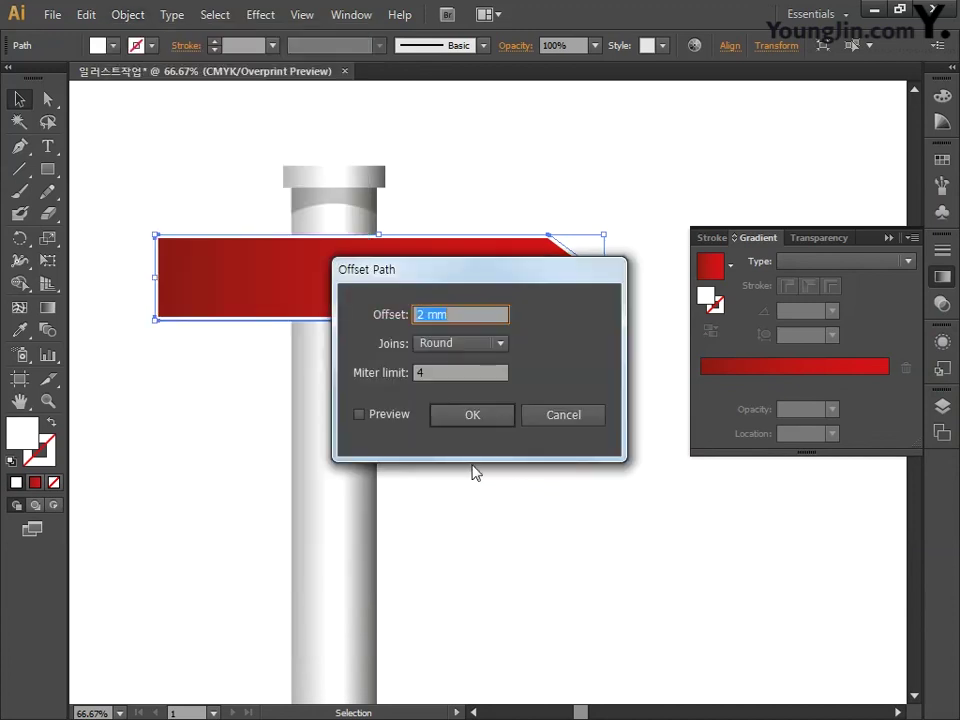
left_click(392, 414)
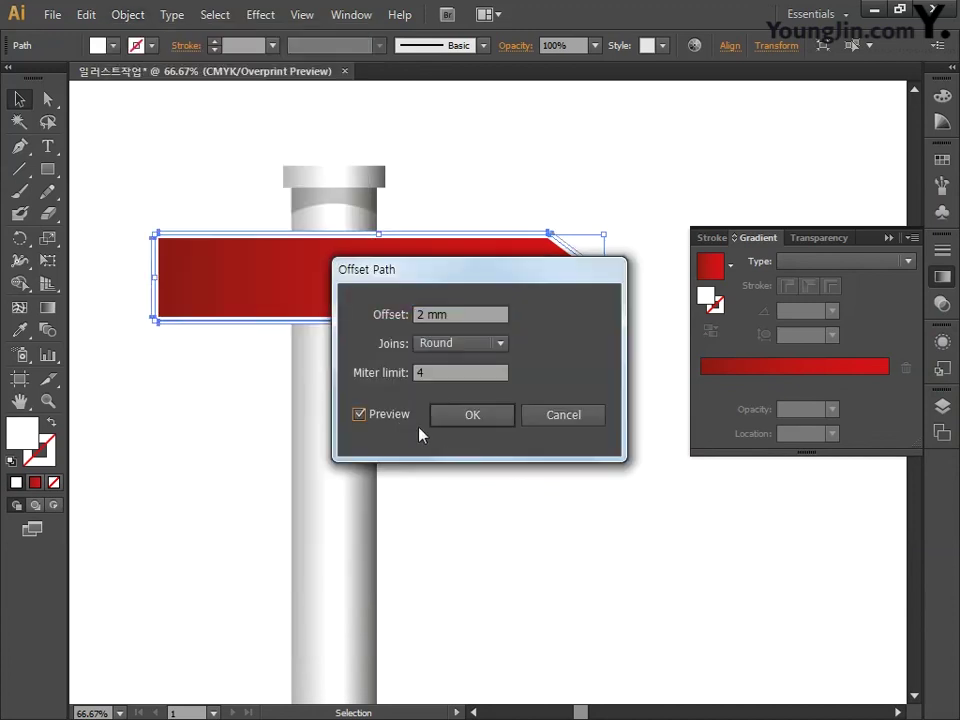
left_click(470, 416)
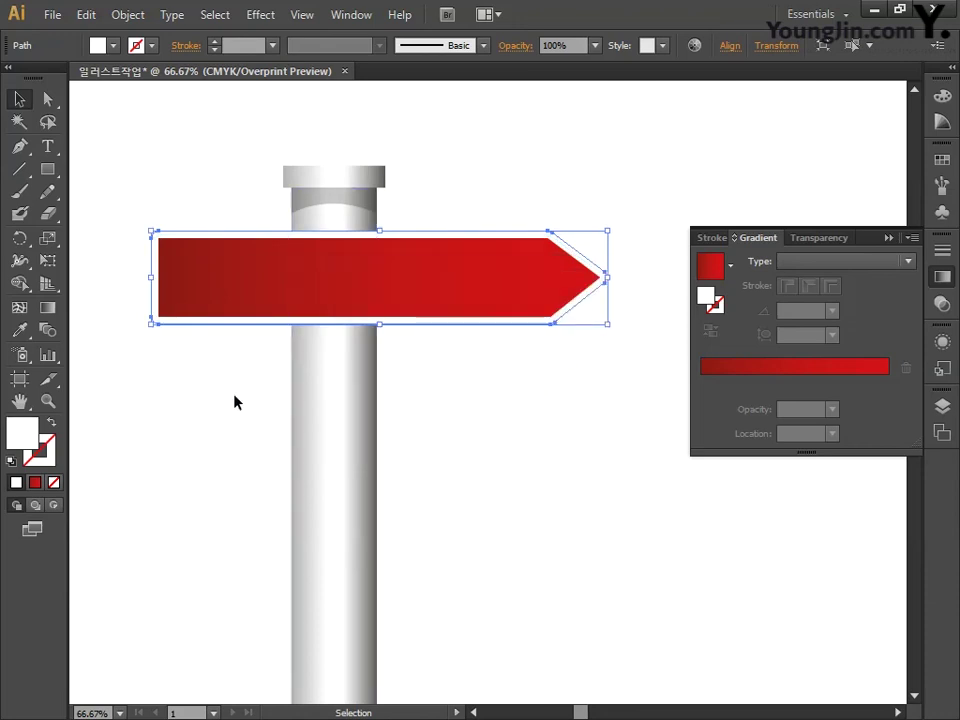
Fill the outermost signboard outline with dark red, C 30, M 100, Y 100, K 30%
double_click(22, 433)
left_click(883, 386)
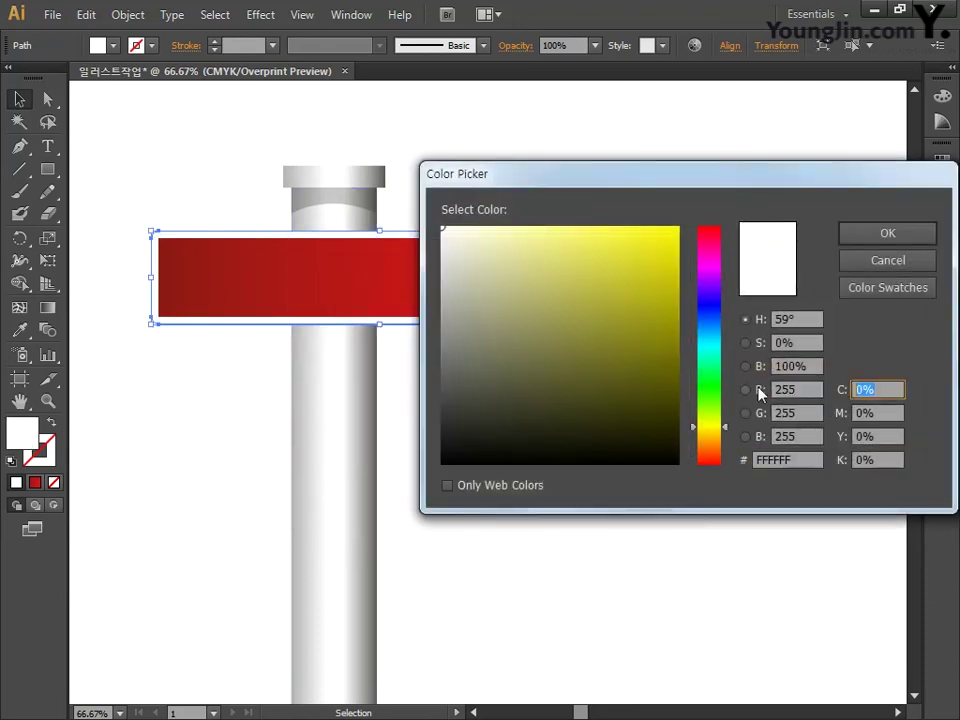
type("30")
key("Tab")
type("100")
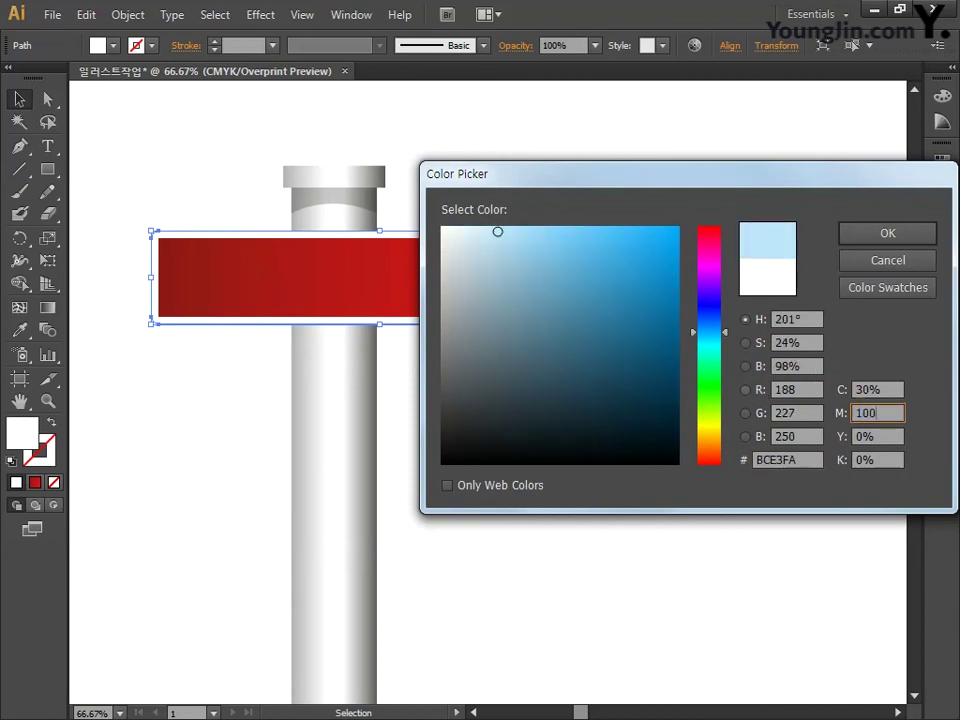
key("Tab")
type("100")
key("Tab")
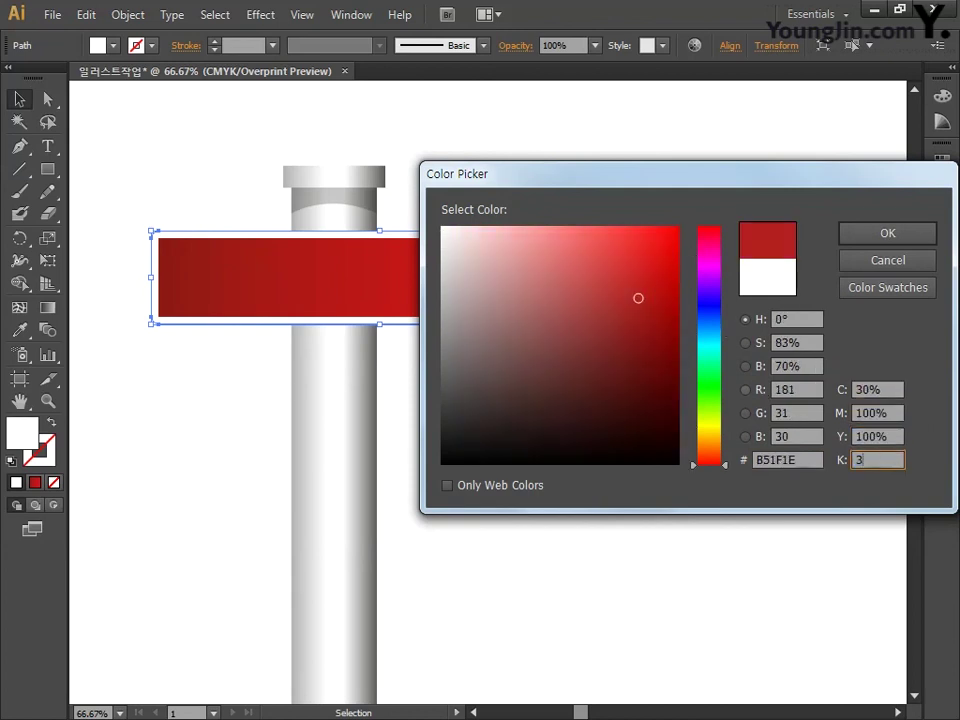
type("30")
key("Return")
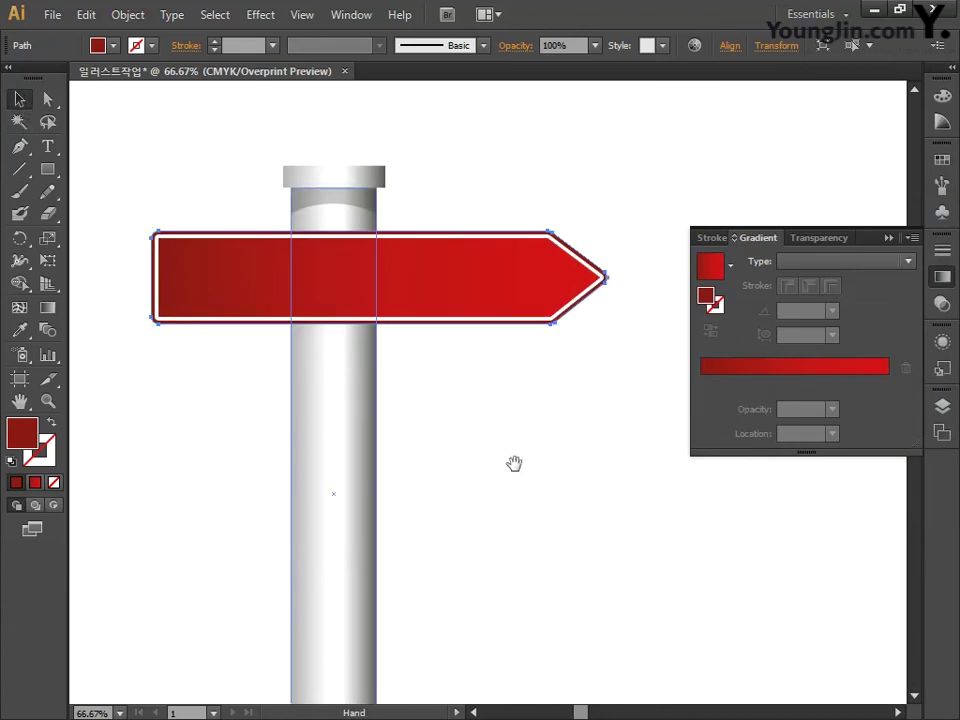
Select all the layered shapes of the arrow signboard and create a reflected copy across the vertical axis
left_click_drag(514, 461, 546, 409)
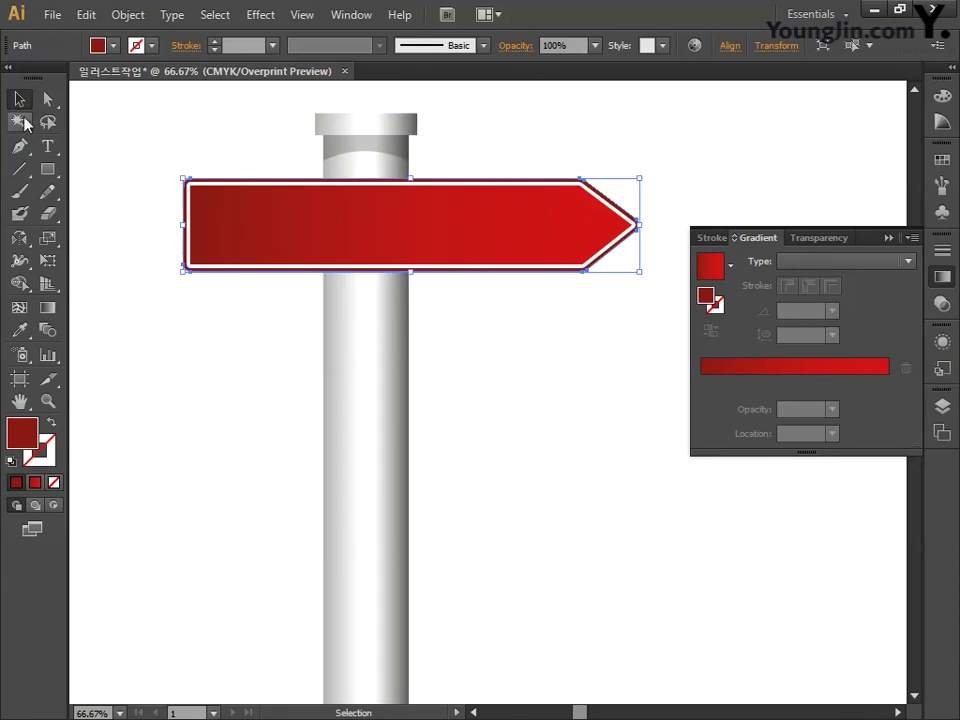
left_click(152, 135)
left_click_drag(154, 139, 262, 308)
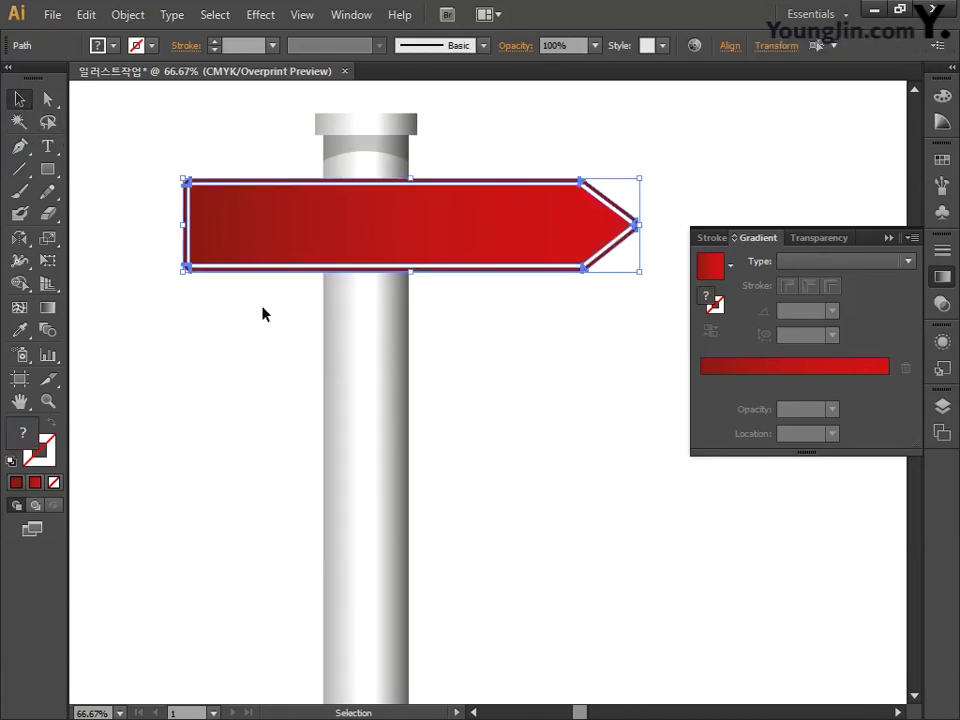
left_click(22, 243)
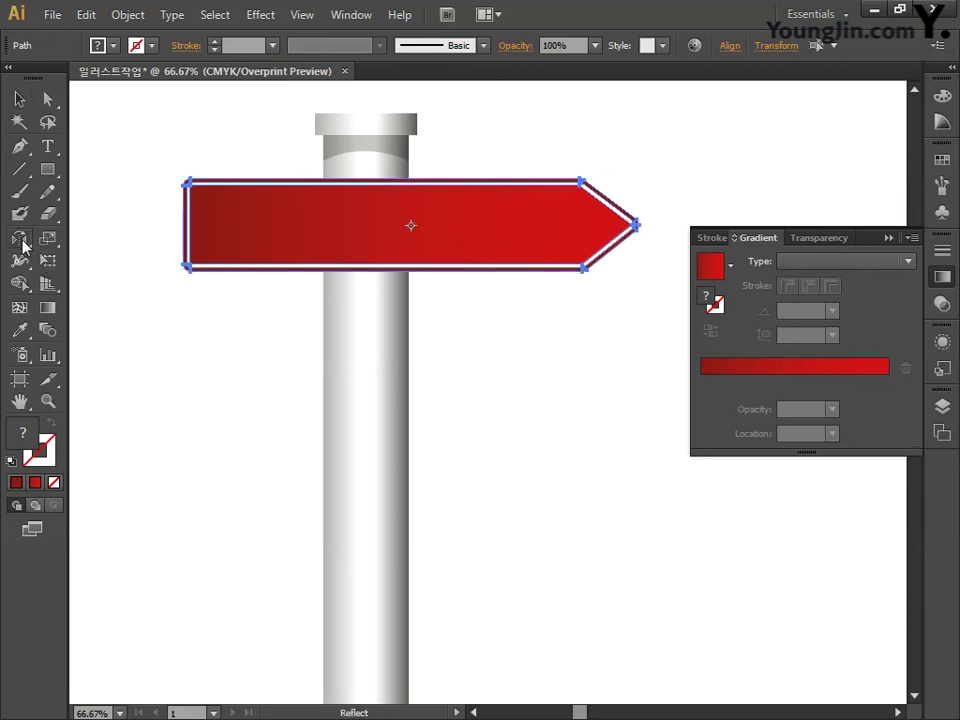
double_click(22, 243)
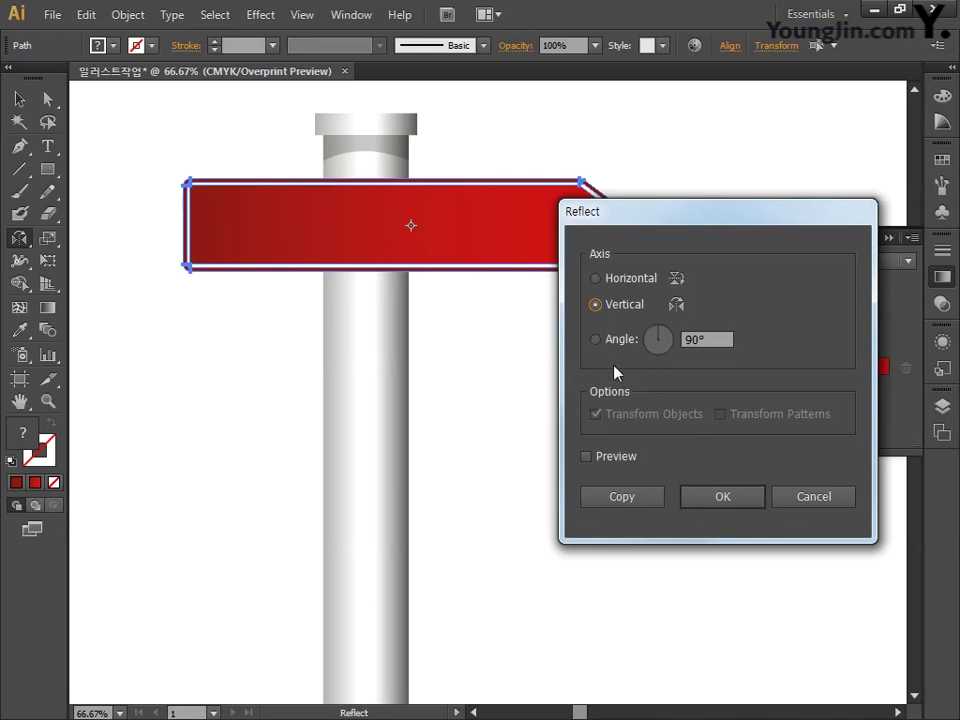
left_click(624, 497)
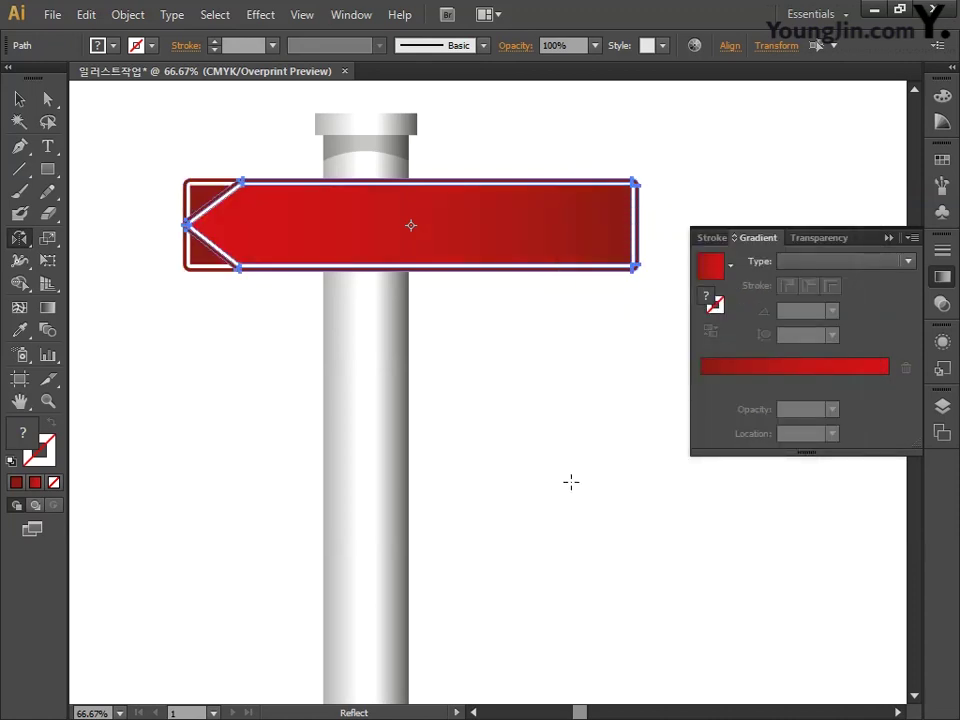
Move the left-pointing signboard copy just below the original sign, shifted left across the post
left_click(25, 100)
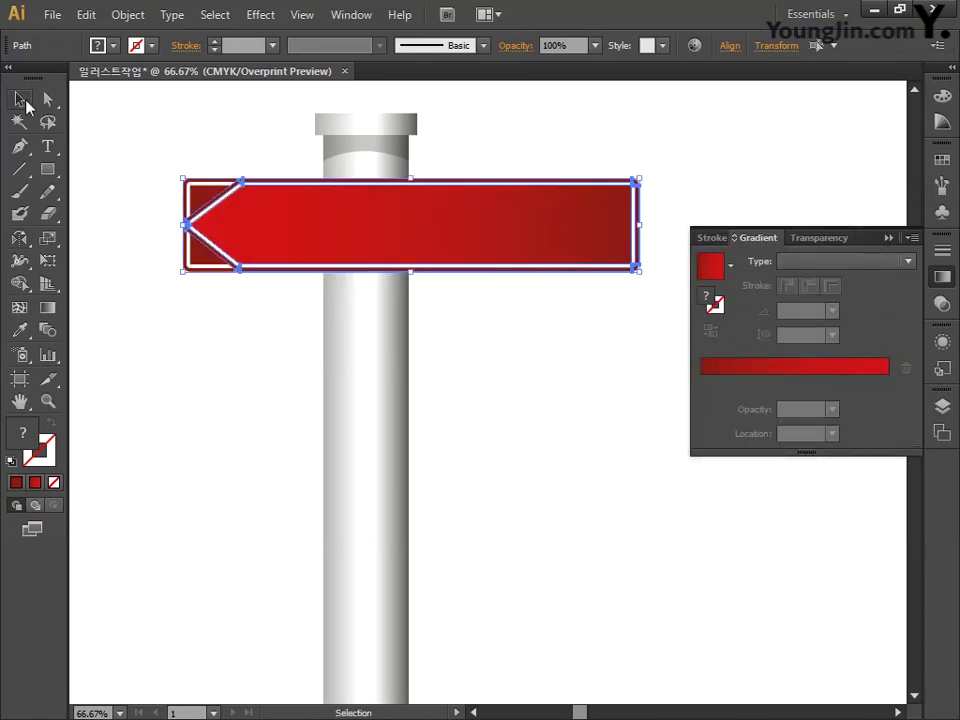
left_click_drag(270, 243, 182, 361)
left_click_drag(508, 451, 559, 475)
left_click_drag(523, 386, 502, 377)
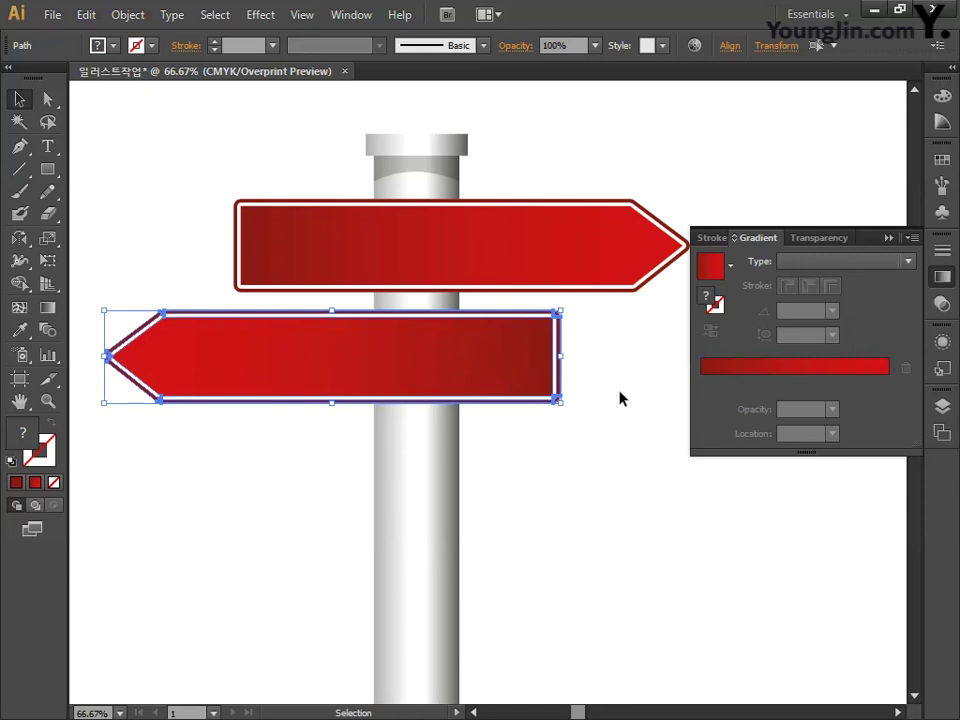
Create a reflected copy of the left-pointing signboard across the vertical axis
key("space")
left_click_drag(606, 476, 610, 414)
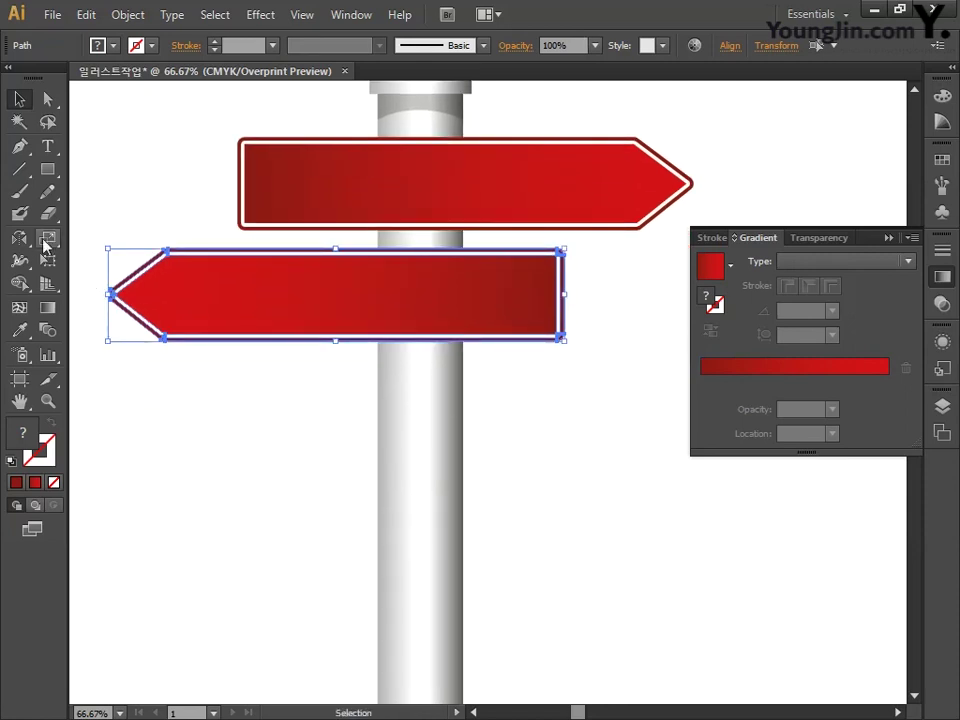
key("o")
double_click(19, 237)
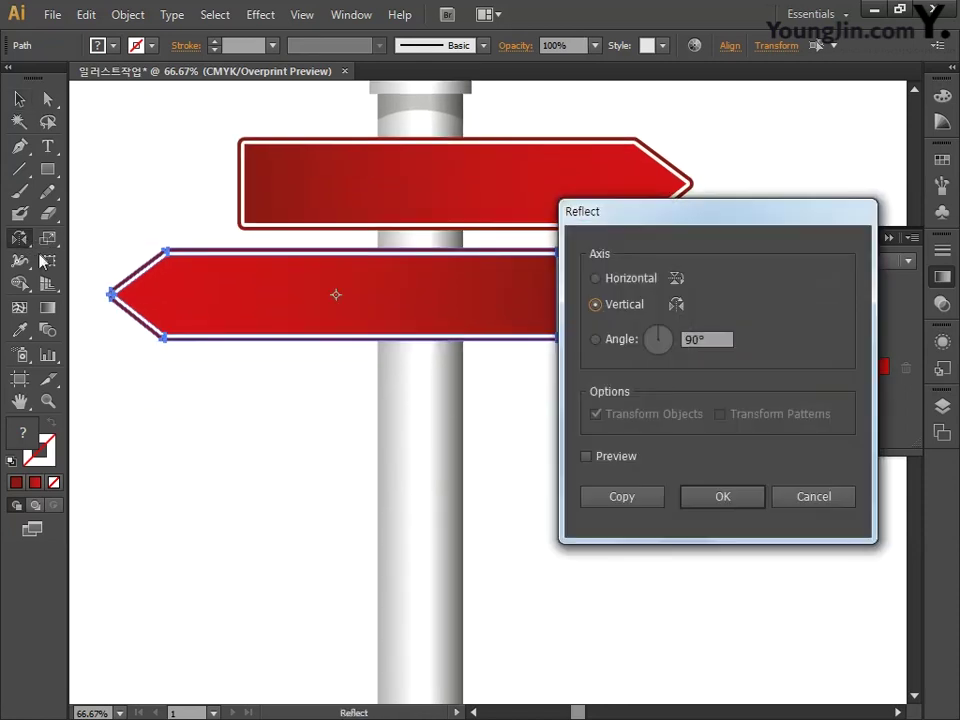
left_click(621, 494)
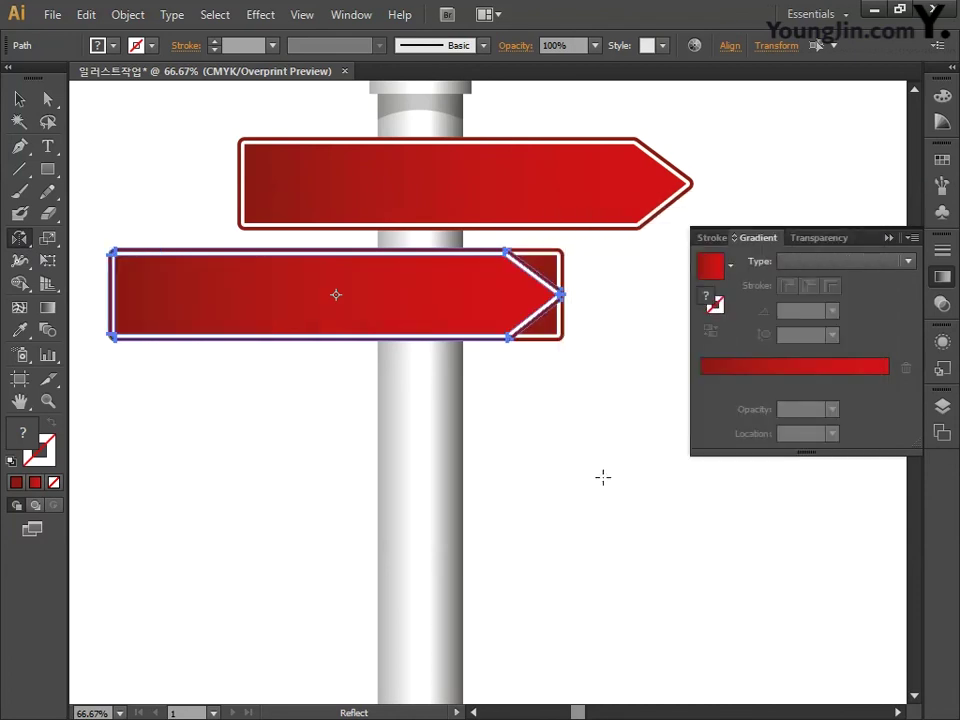
Move the new right-pointing signboard below the middle sign, roughly aligned under the first one, and deselect it
left_click(19, 98)
left_click_drag(462, 313, 596, 418)
left_click(579, 512)
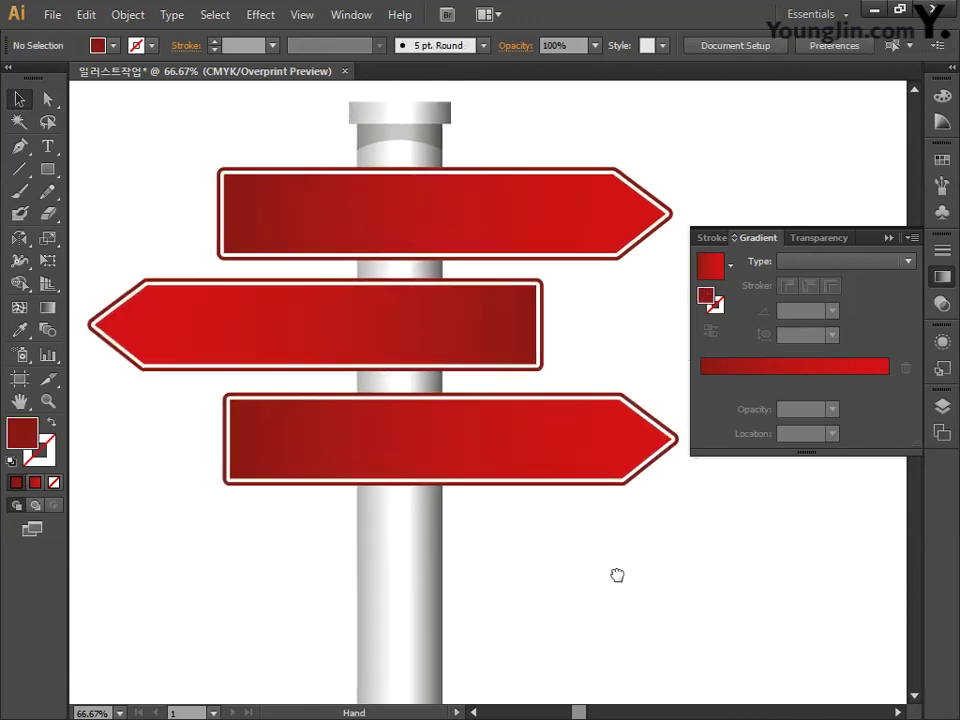
key("ctrl+minus")
key("ctrl+minus")
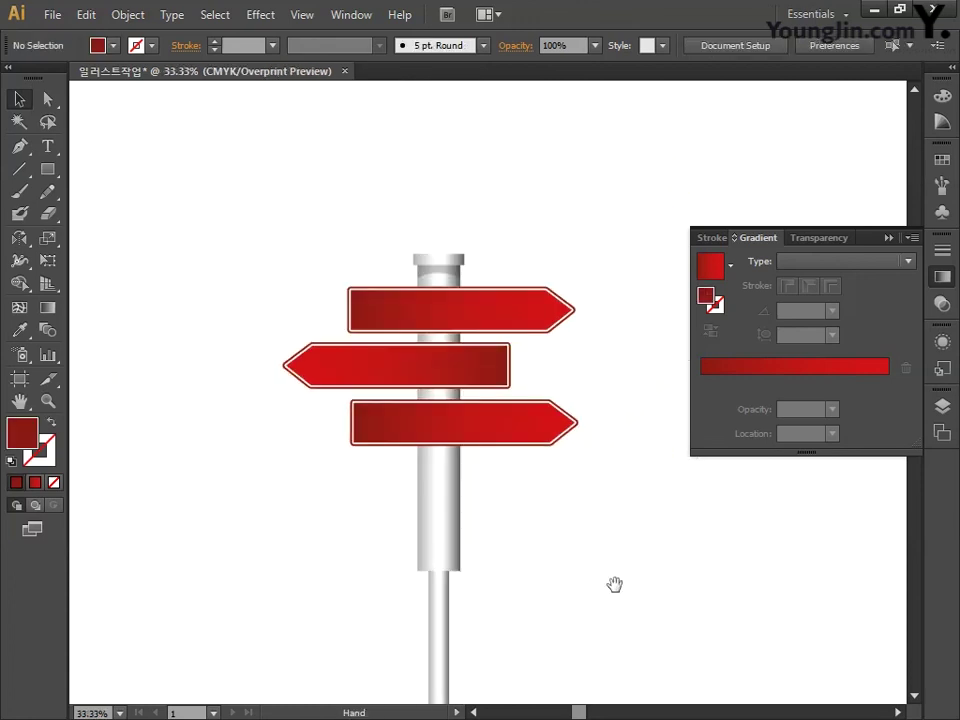
left_click_drag(615, 523, 546, 461)
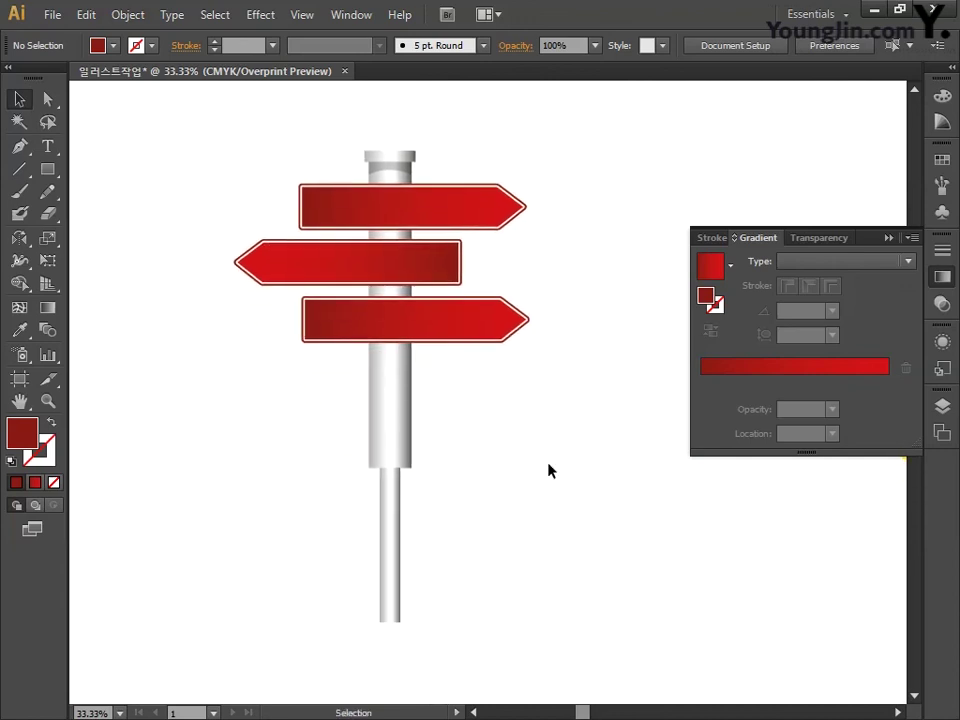